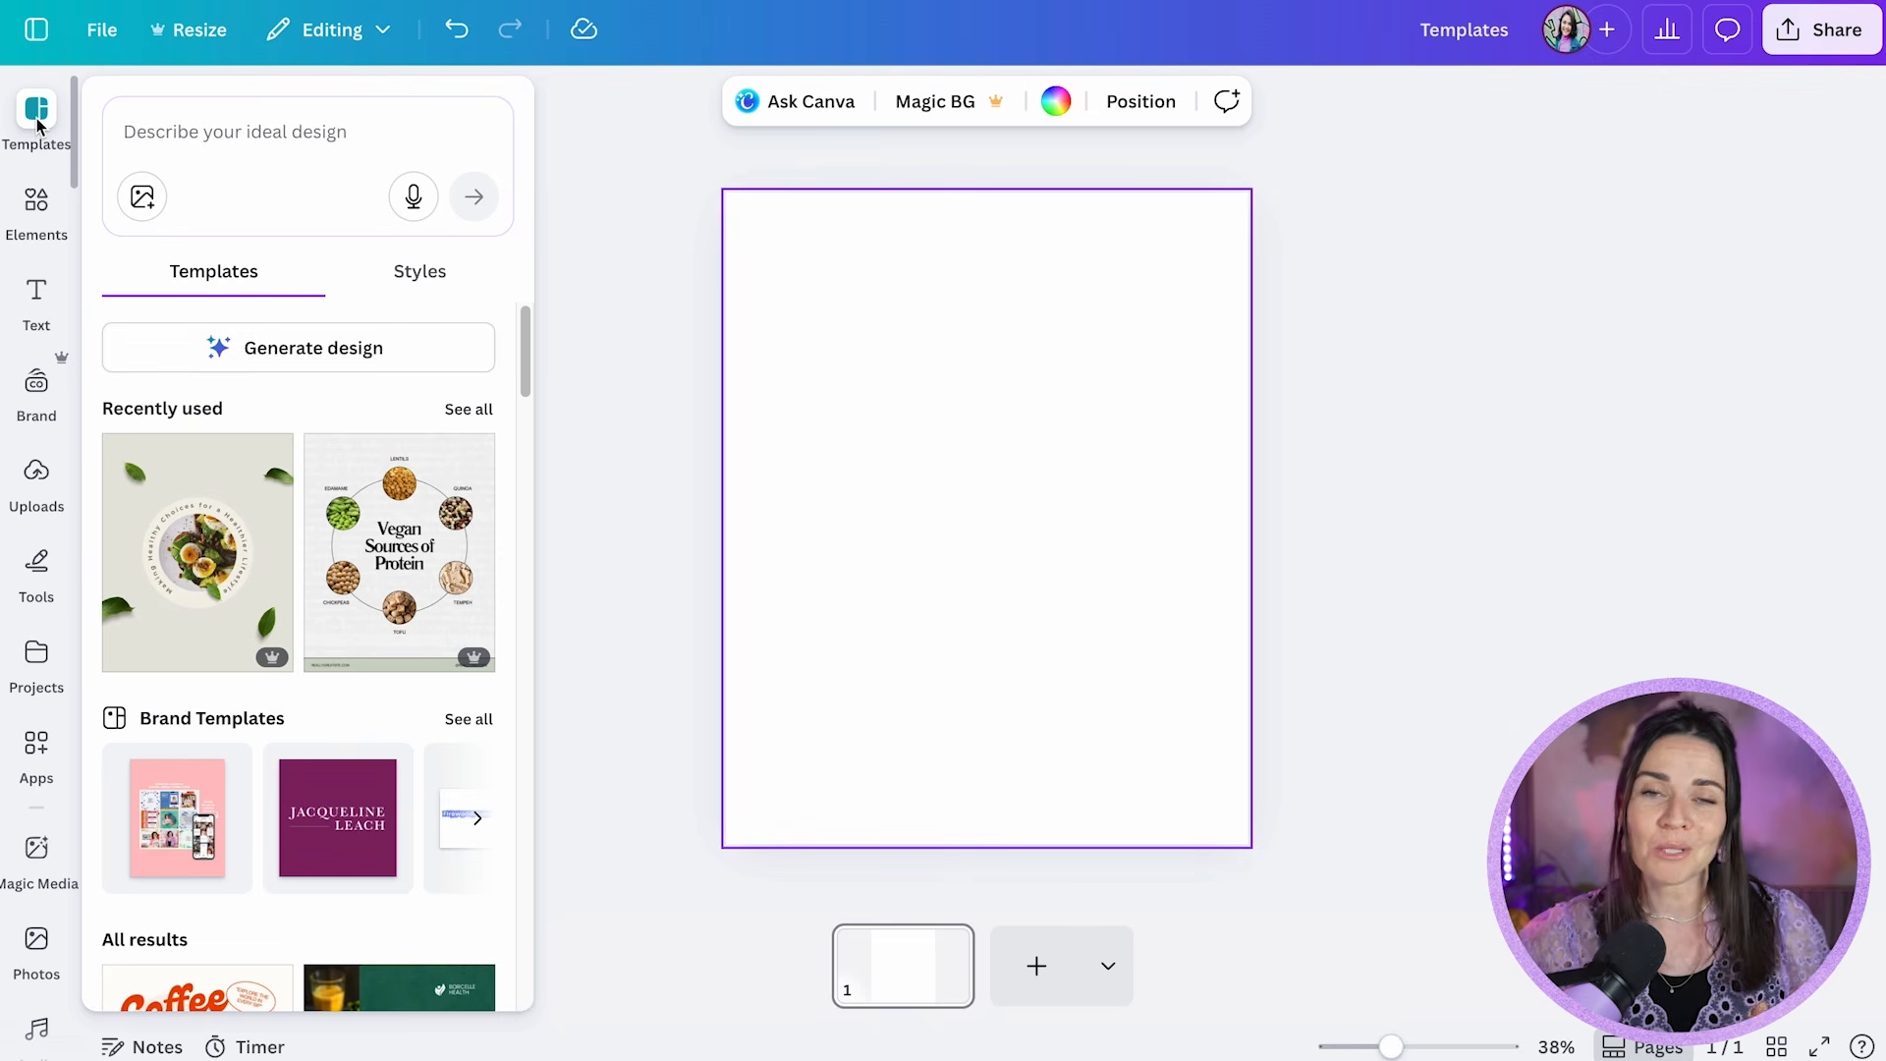
Step: Search the design templates for "health" and browse the results
click(37, 120)
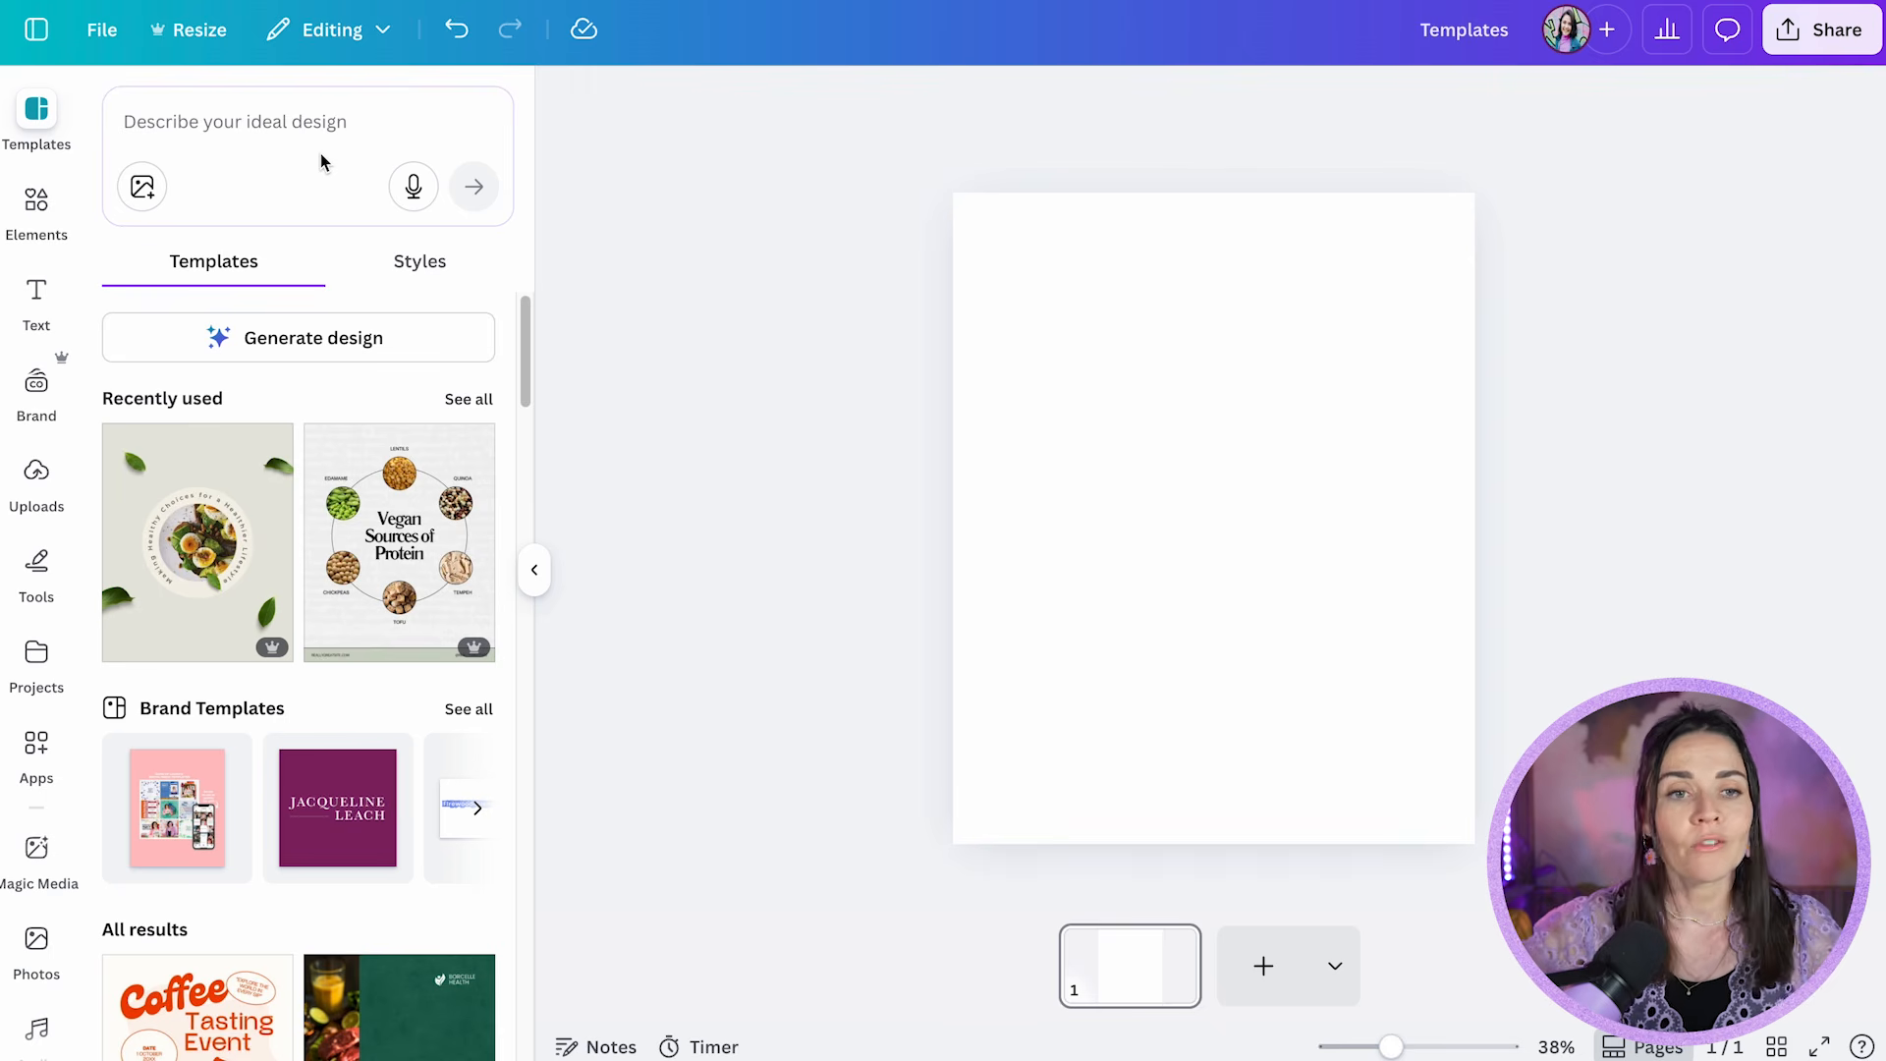
click(270, 127)
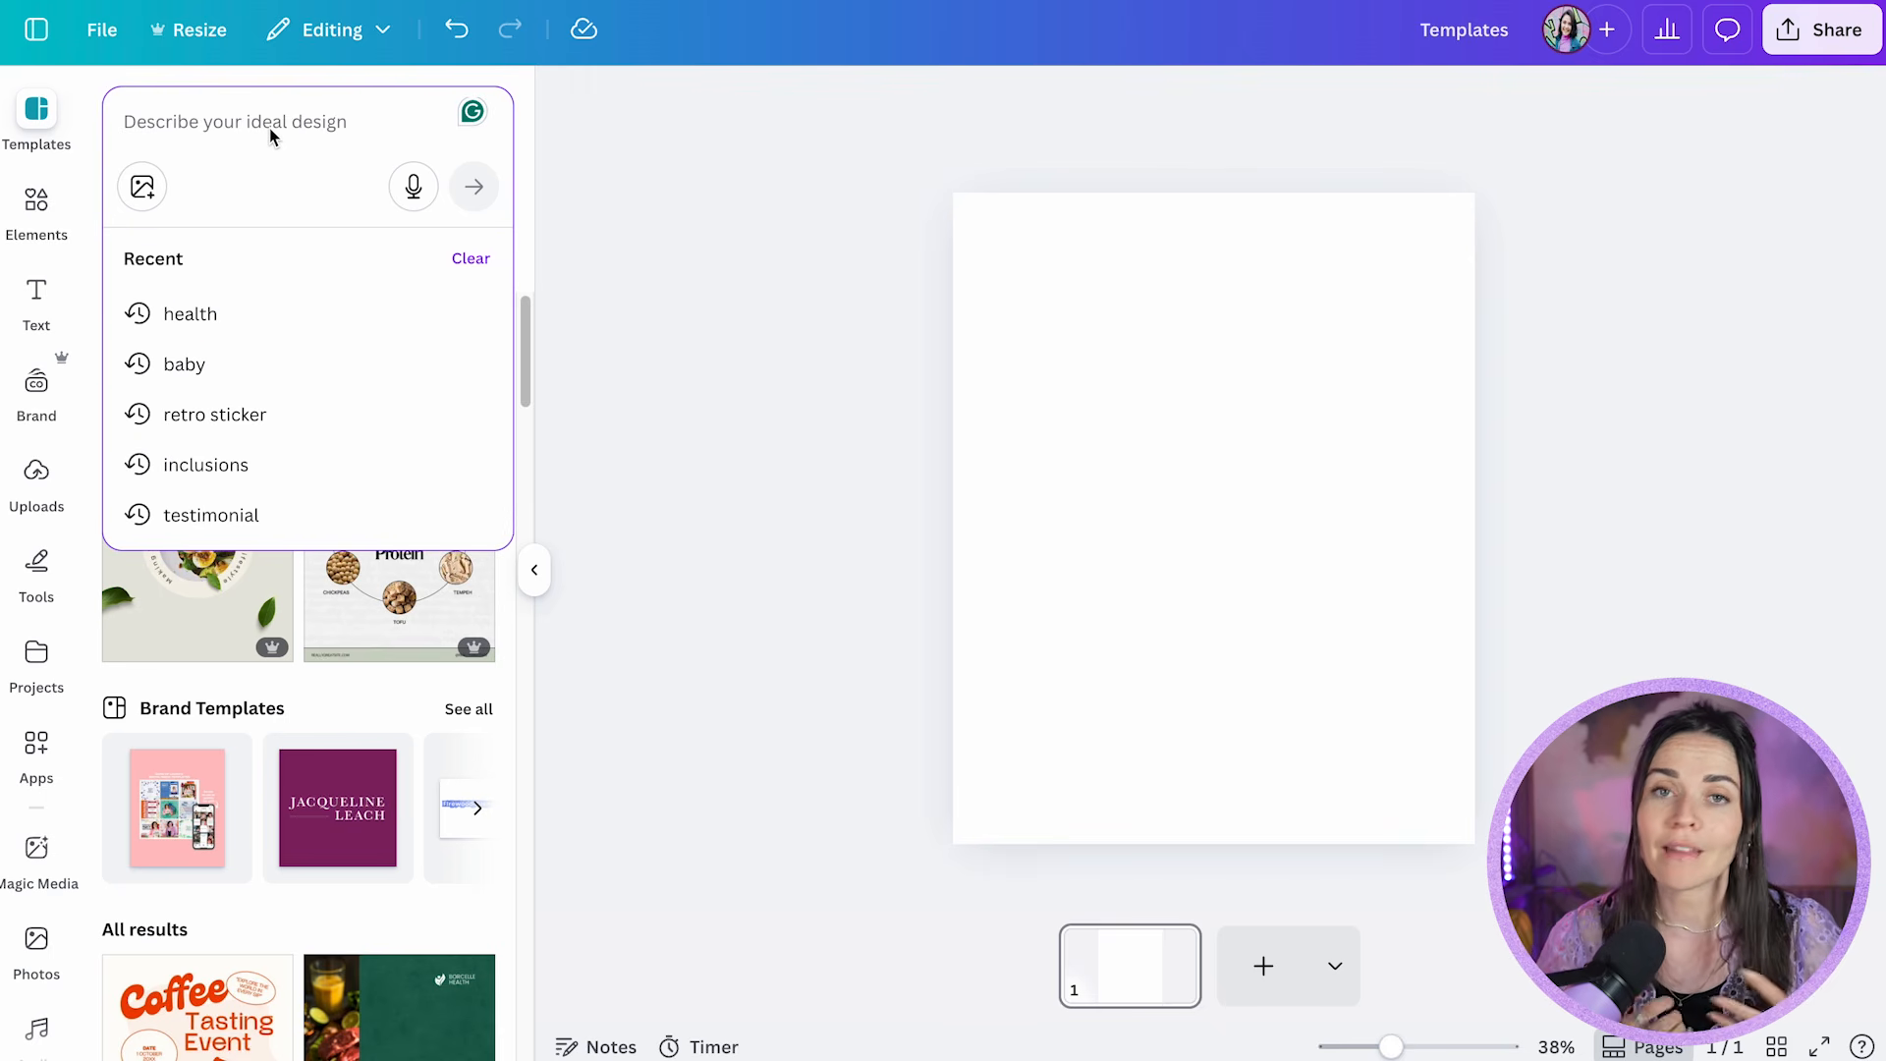
text(health)
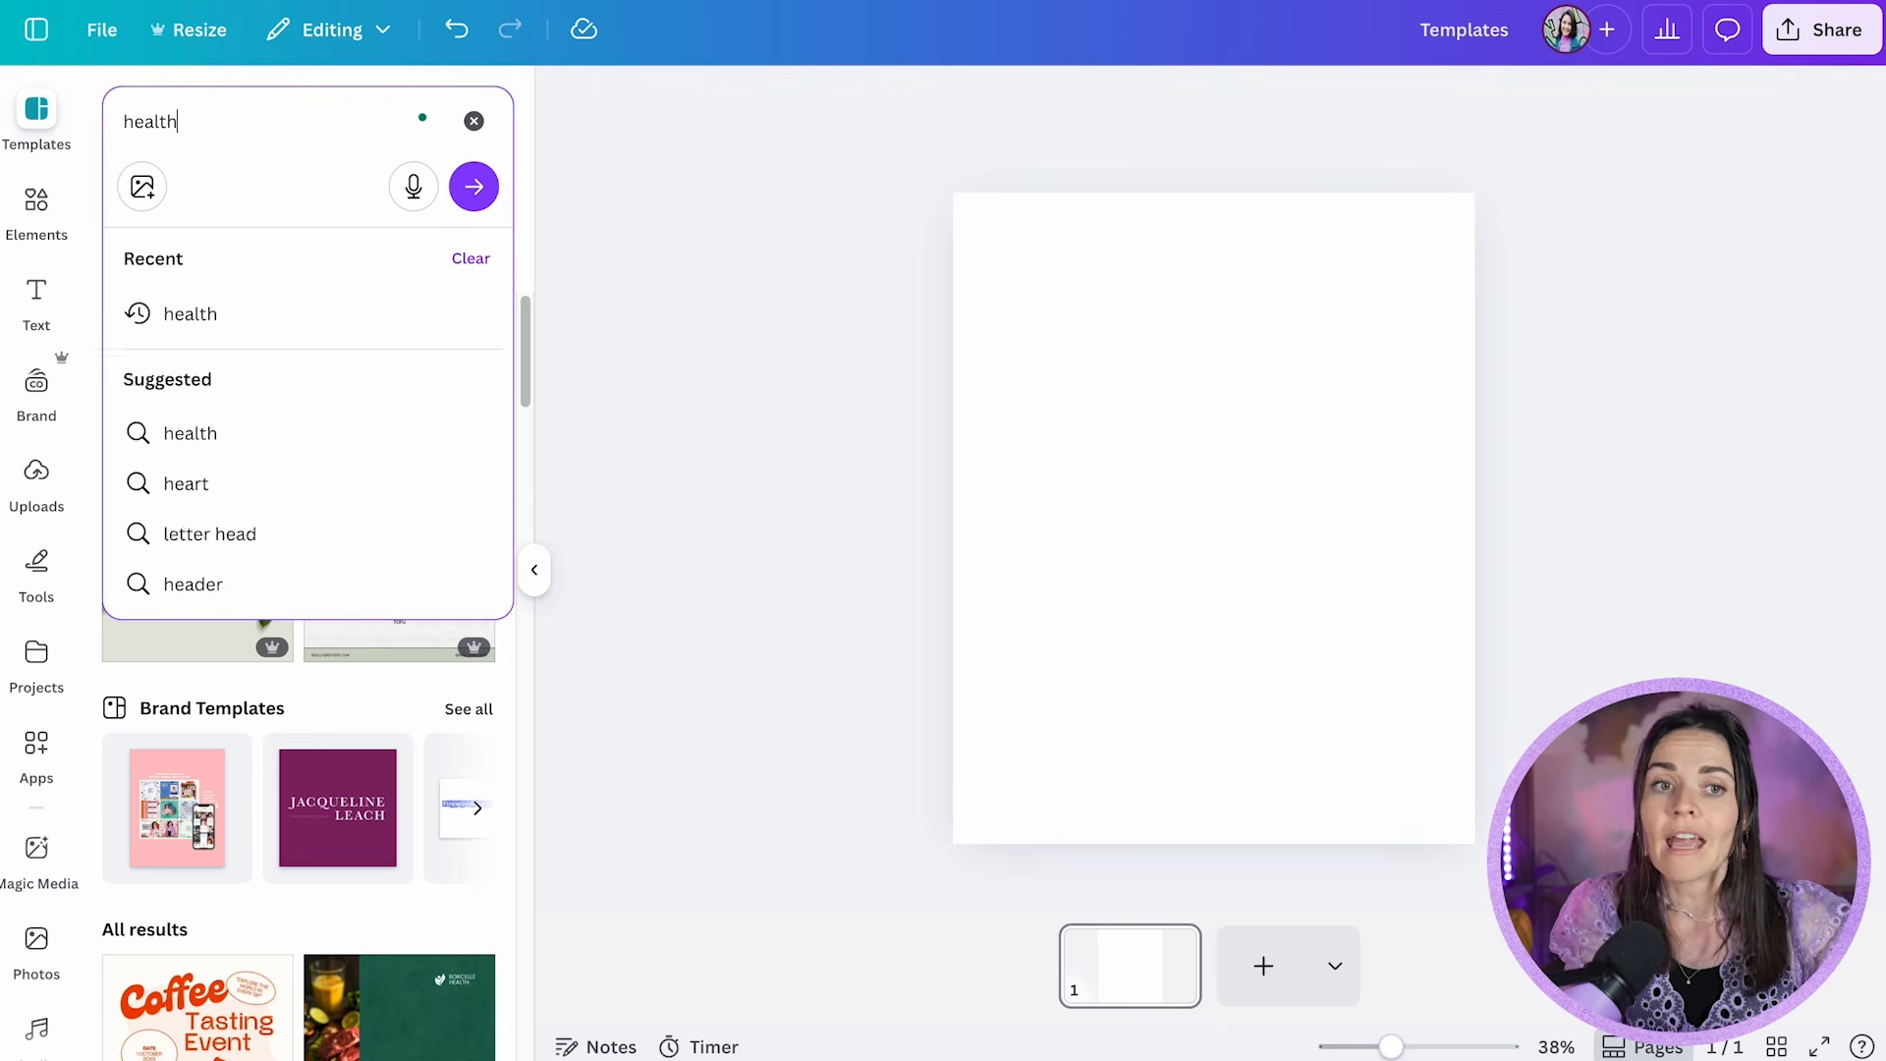
key(Return)
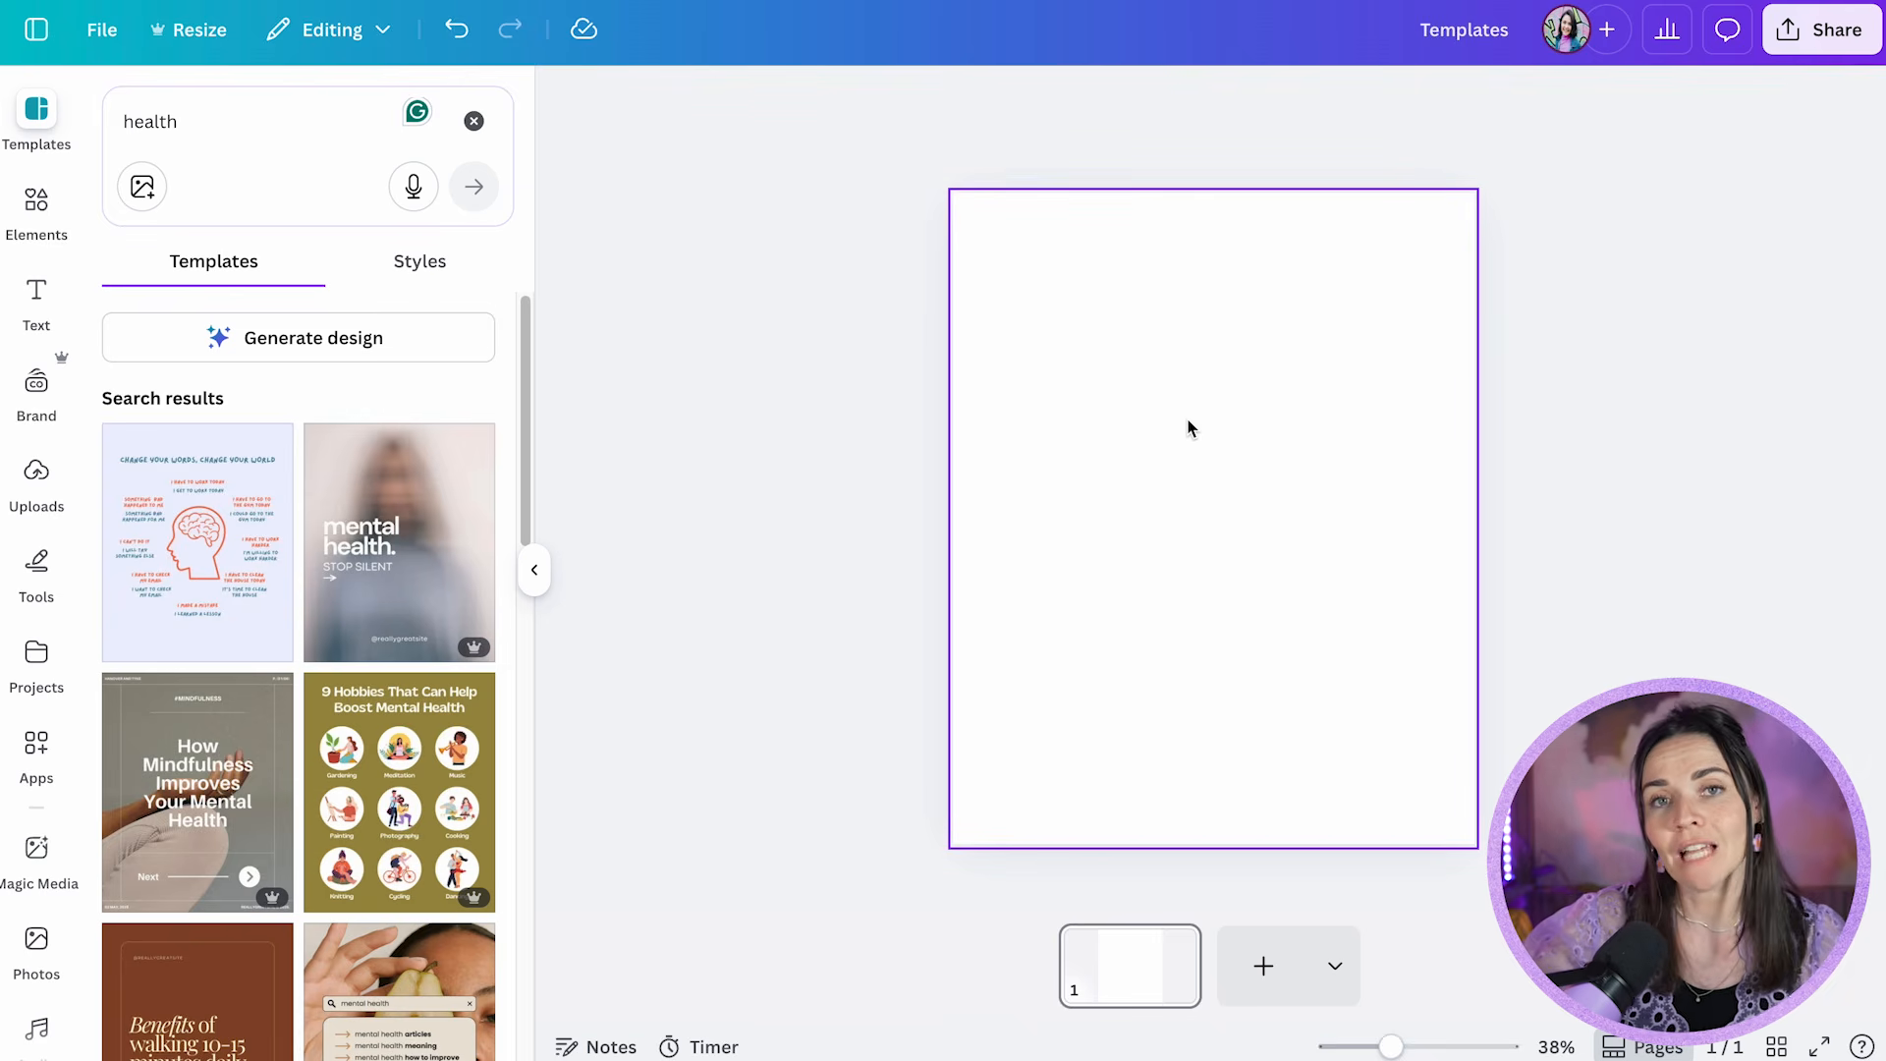
scroll(339, 392, down, 4)
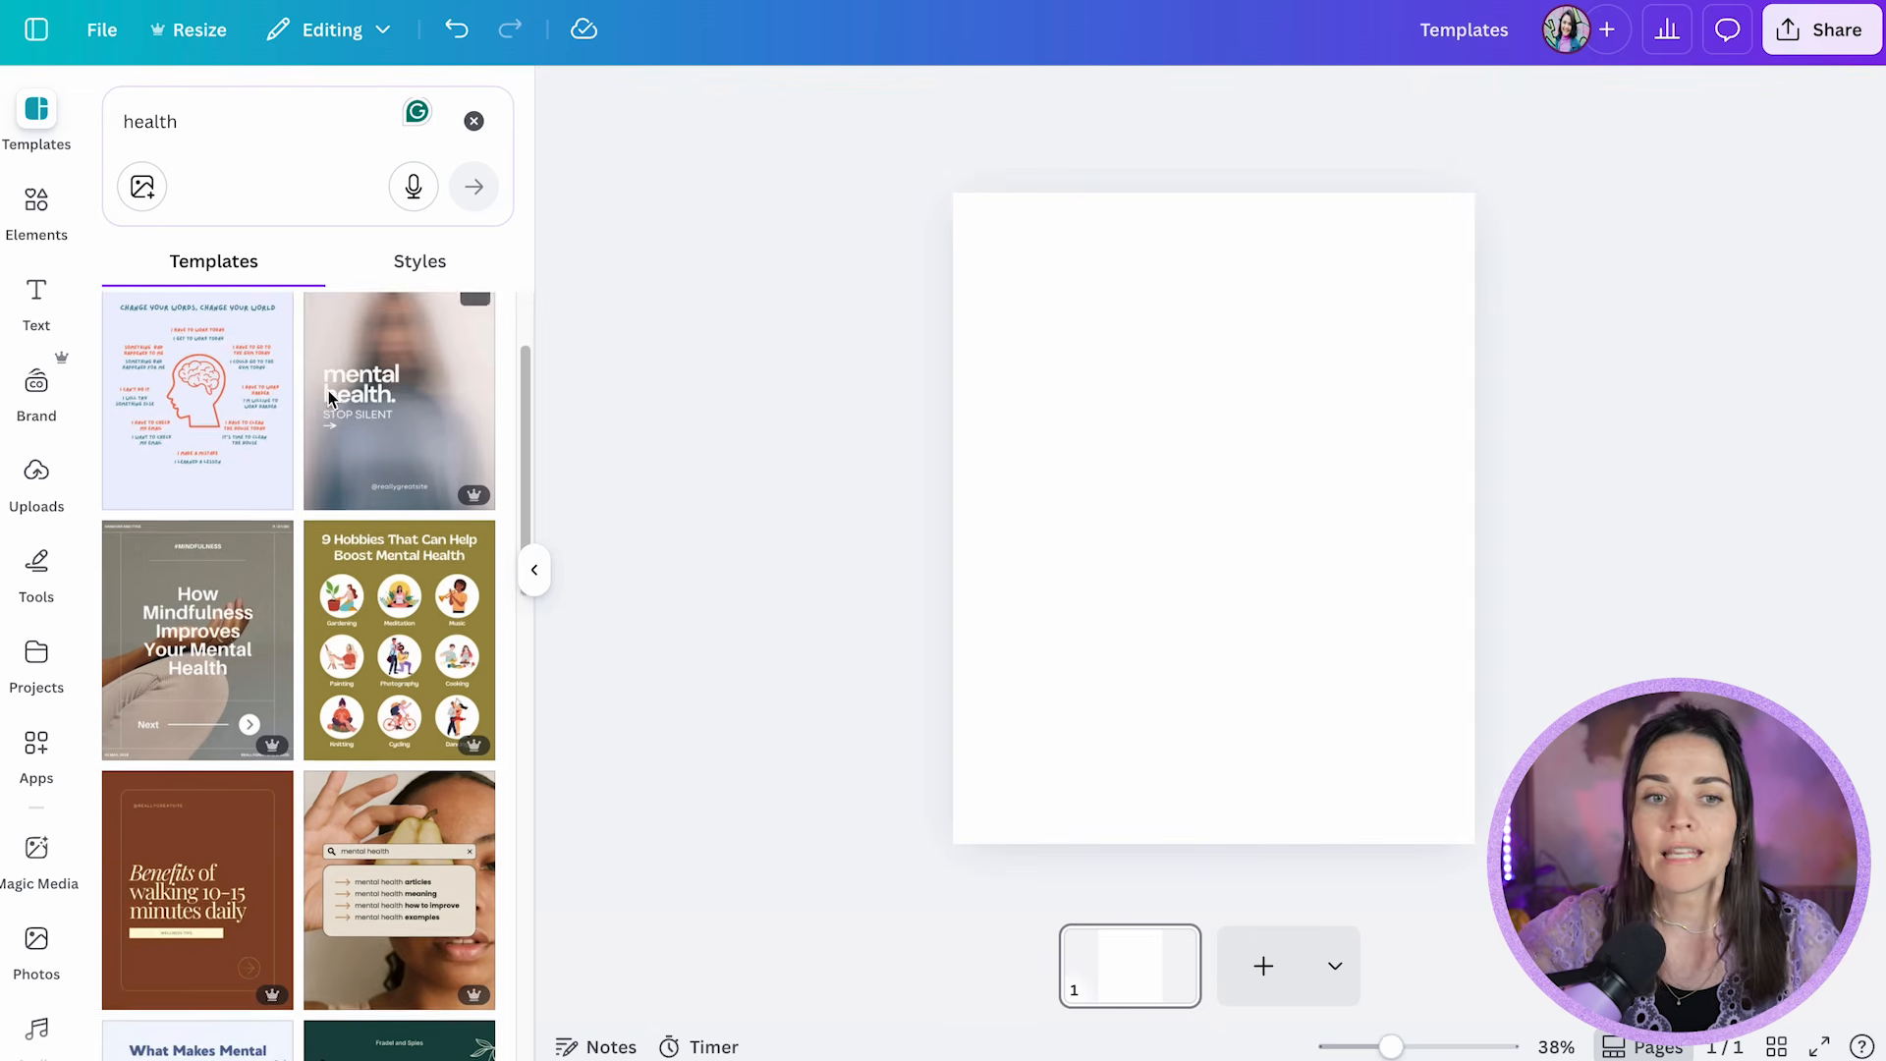
scroll(327, 391, down, 4)
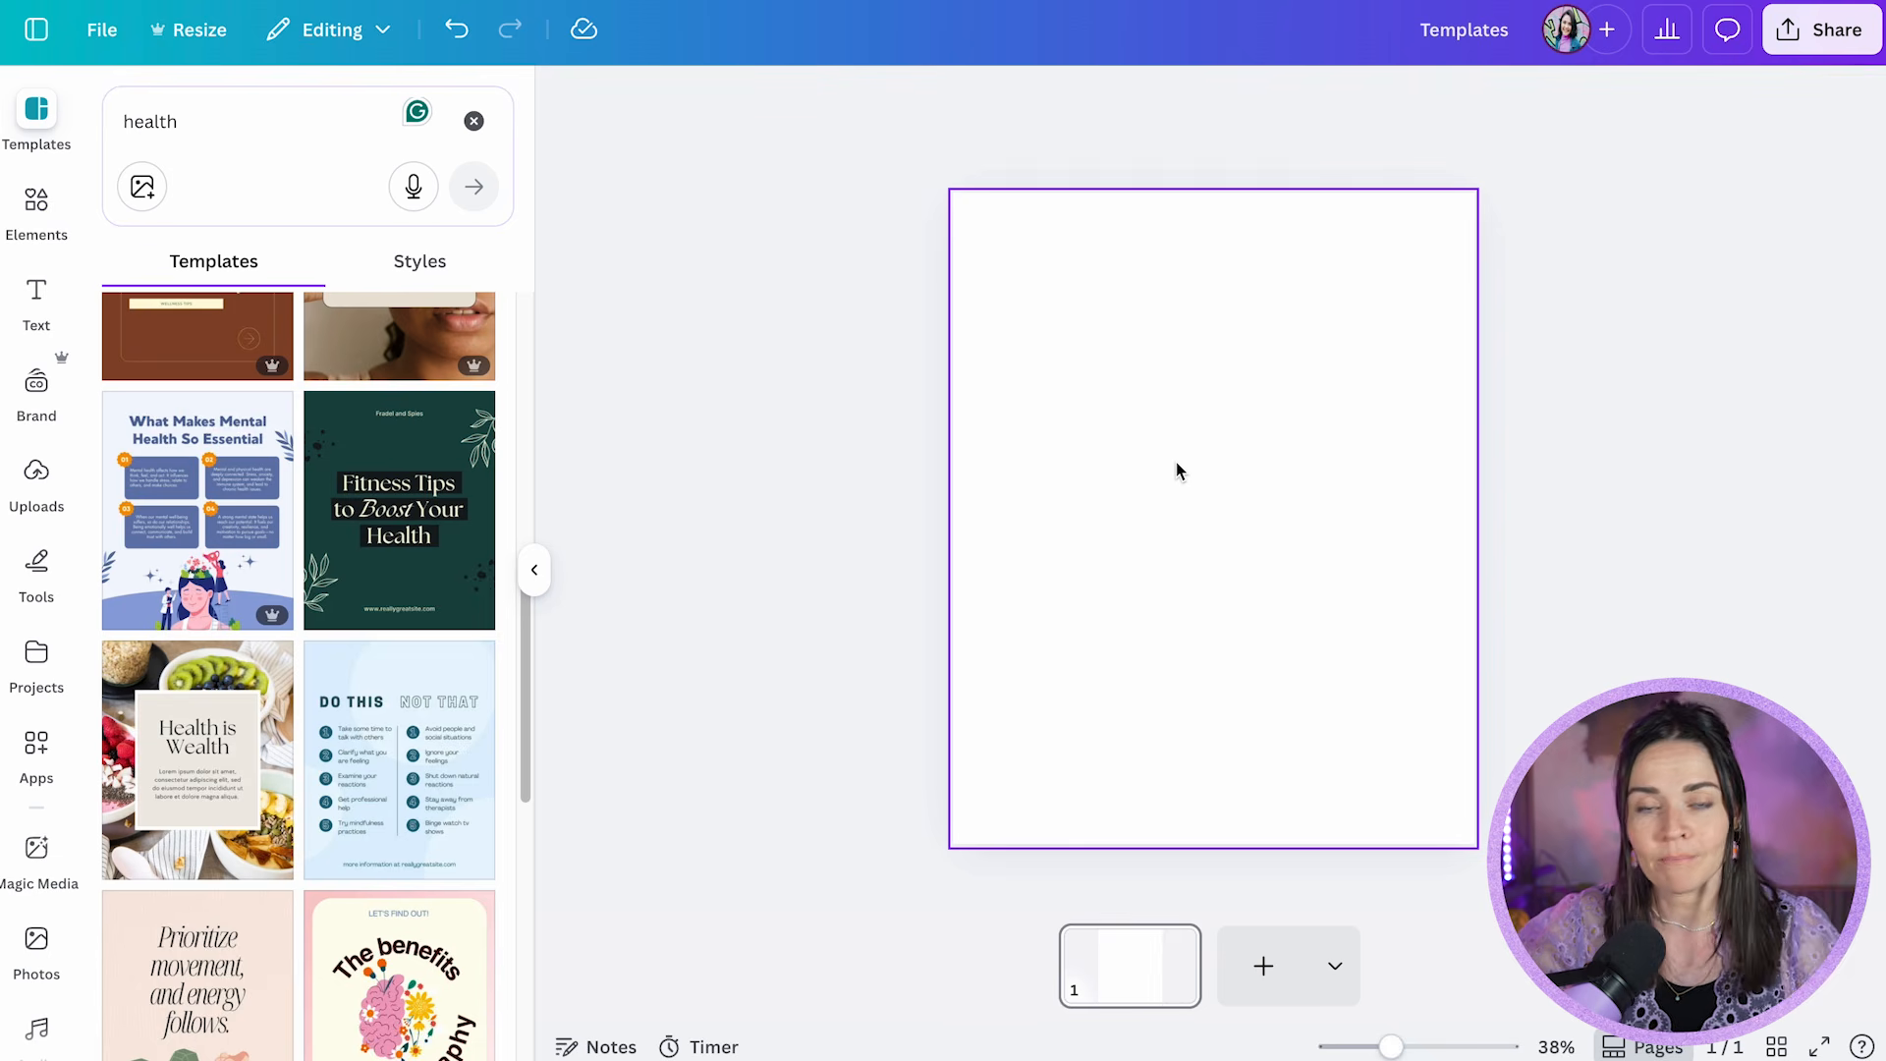
Step: Check the current design's format and pixel dimensions in its file details
click(100, 53)
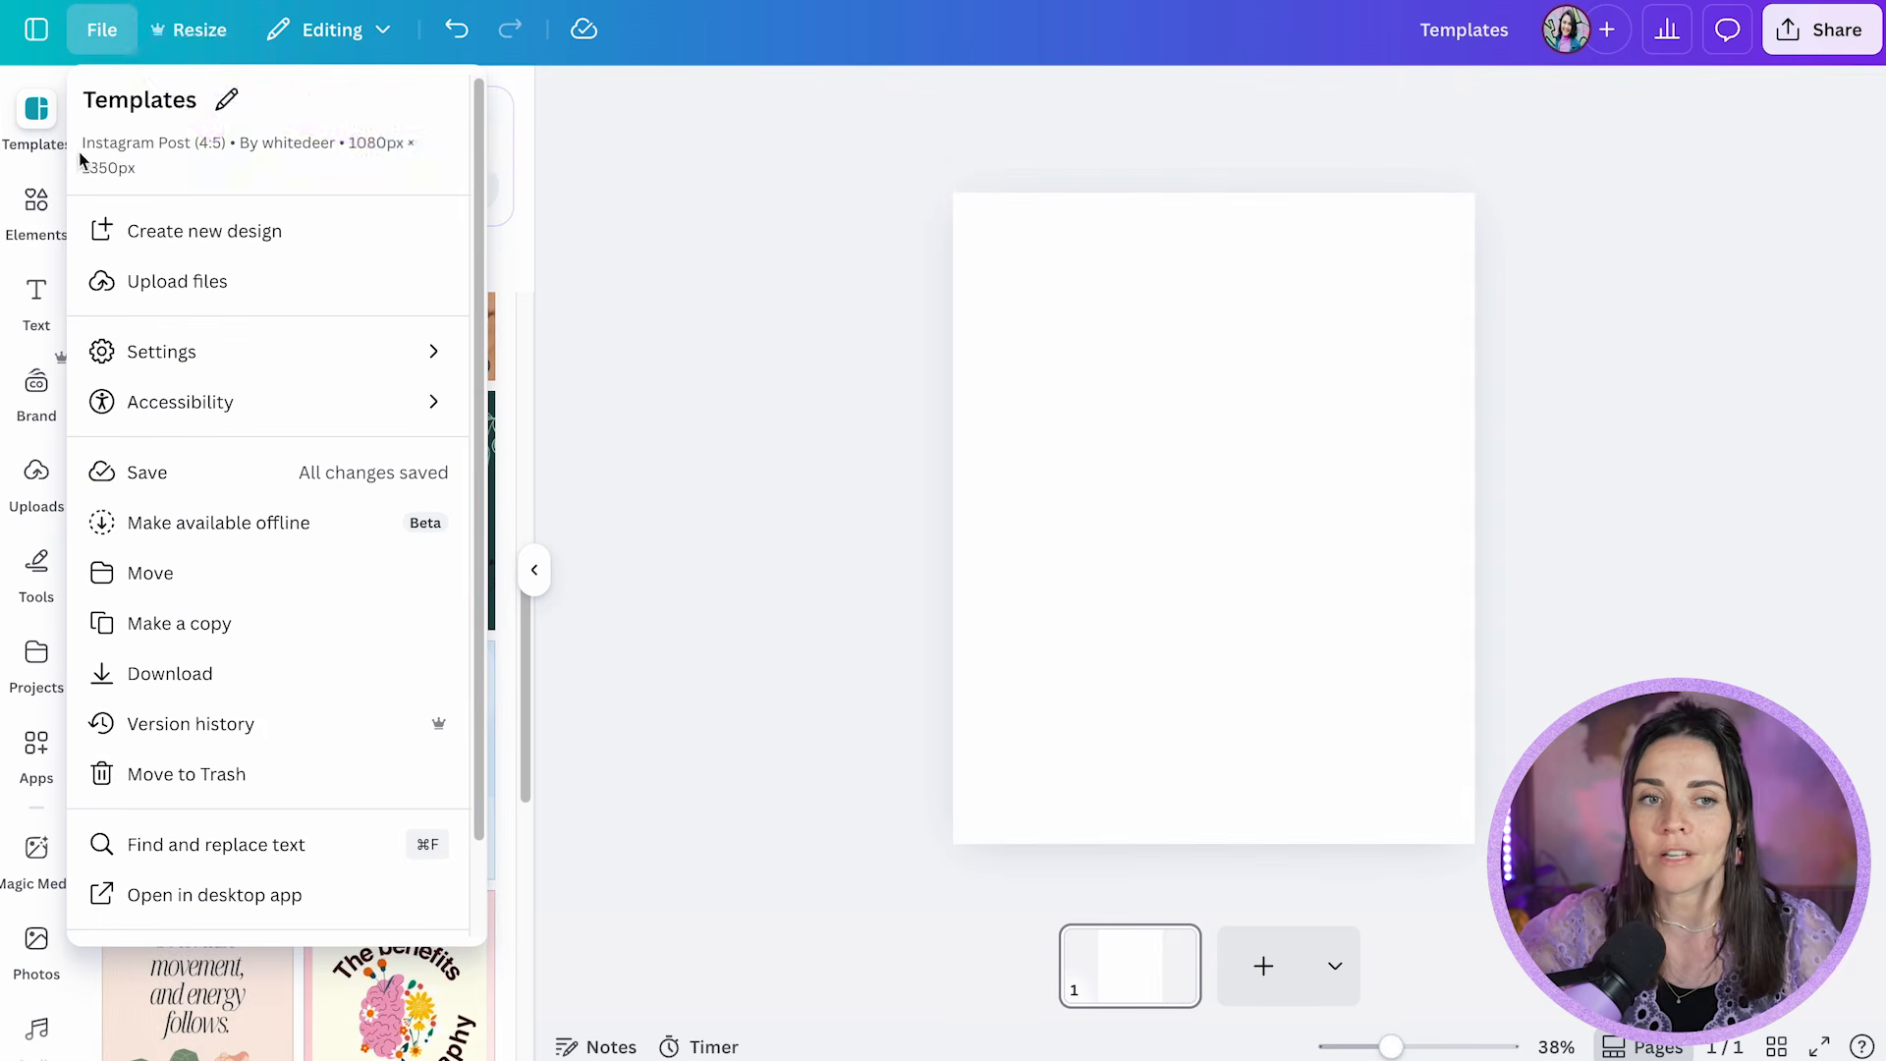
click(914, 335)
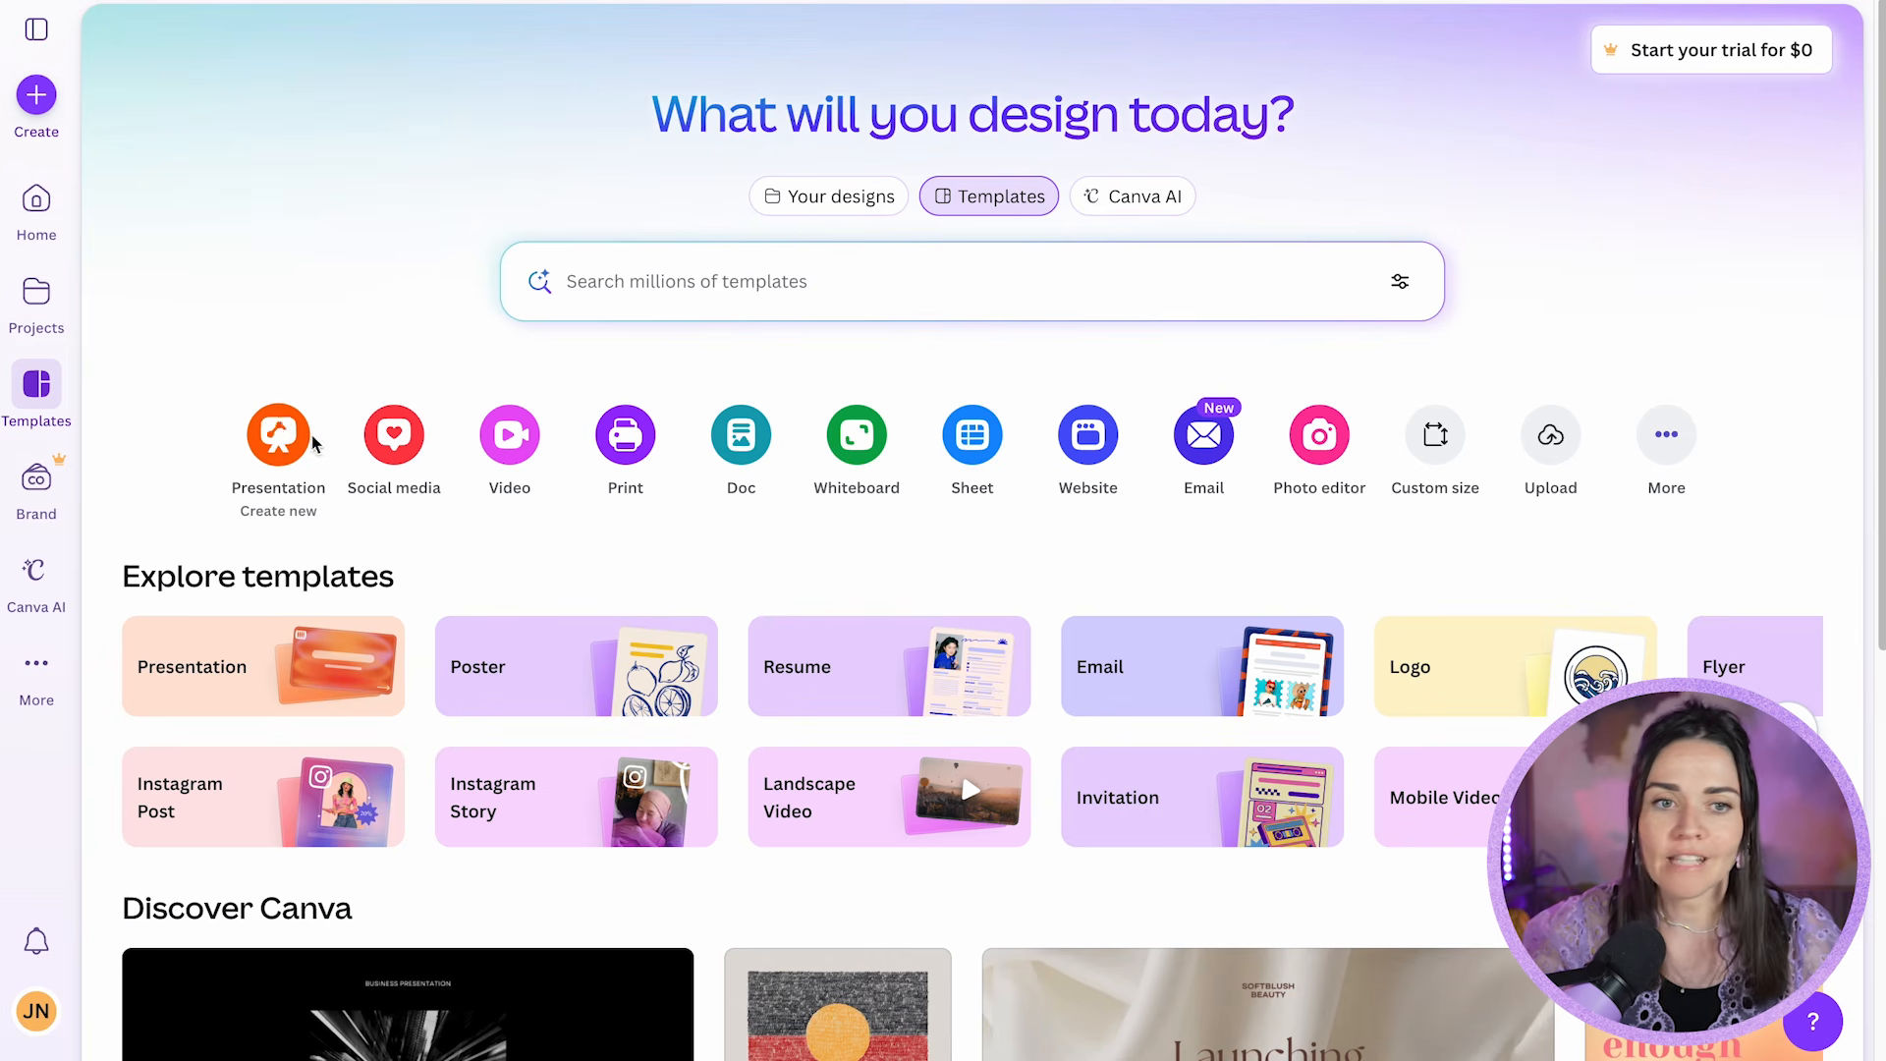
Step: Create a blank Flyer (Portrait A4) design from the popular print formats
click(620, 435)
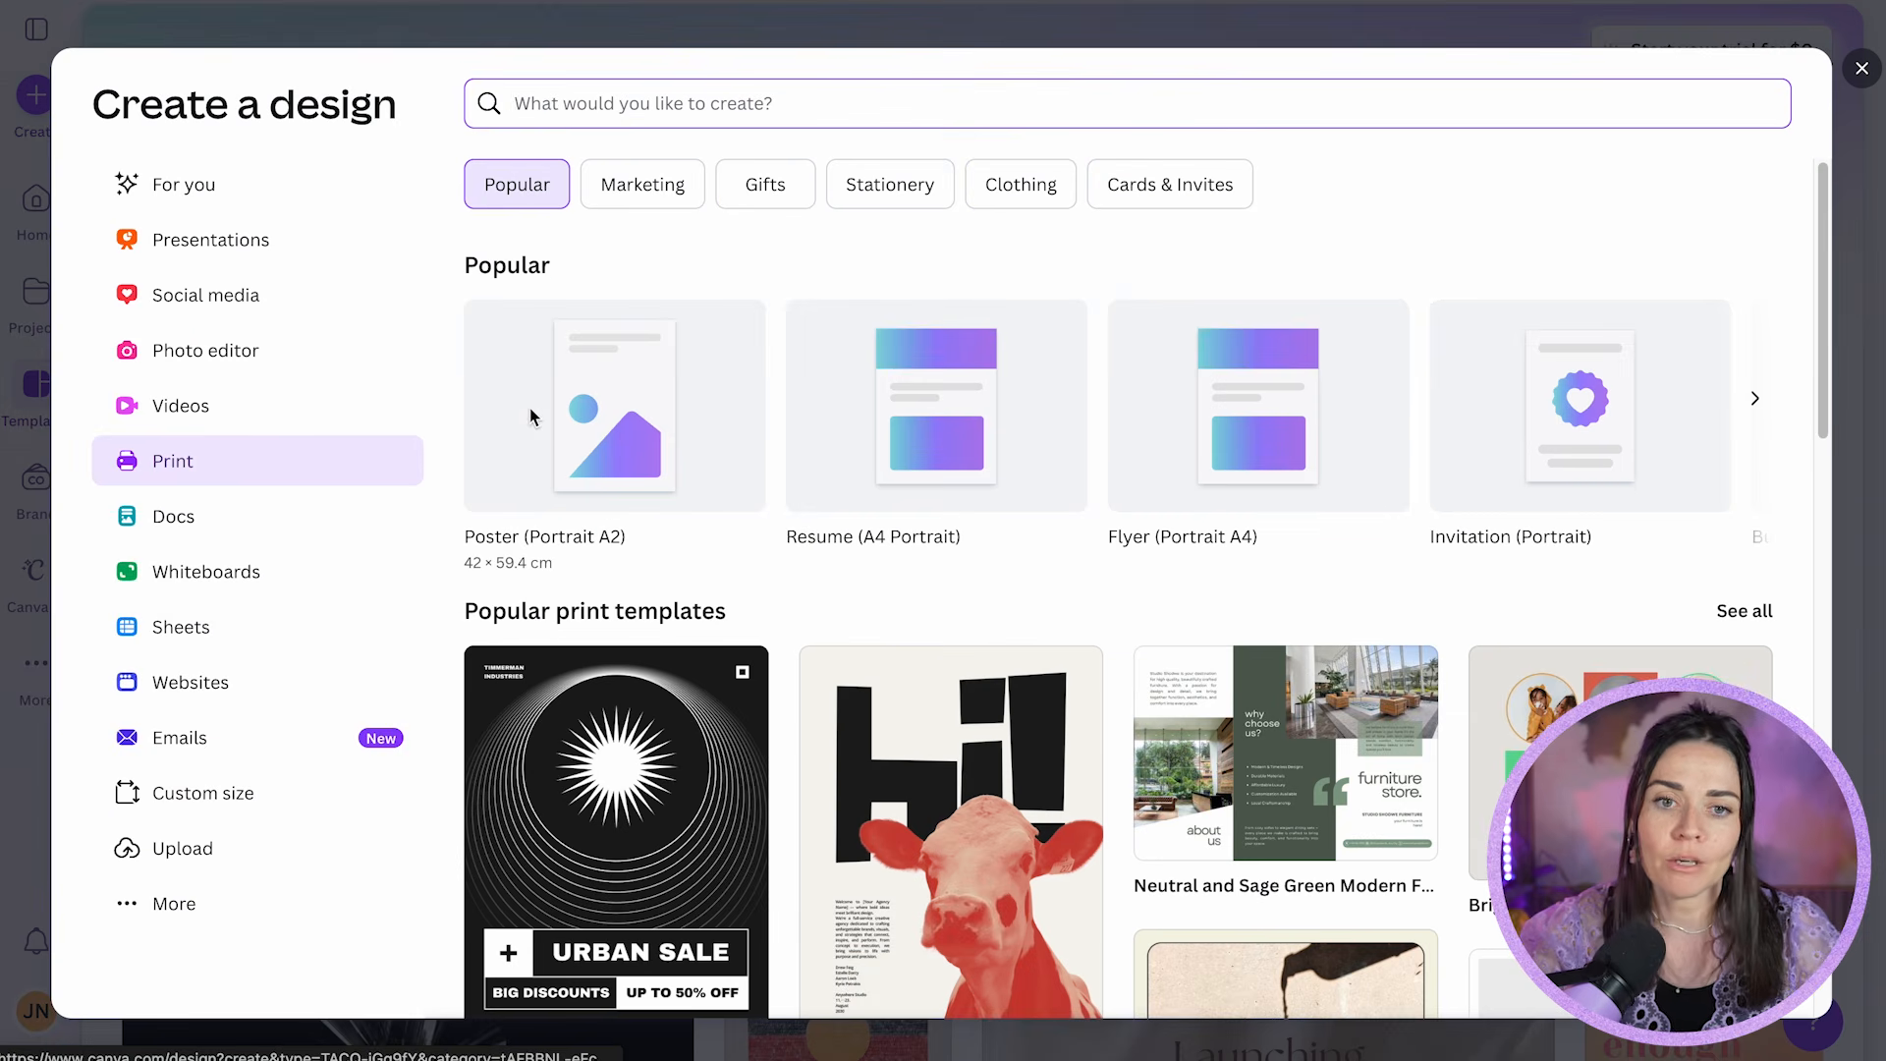
click(1188, 388)
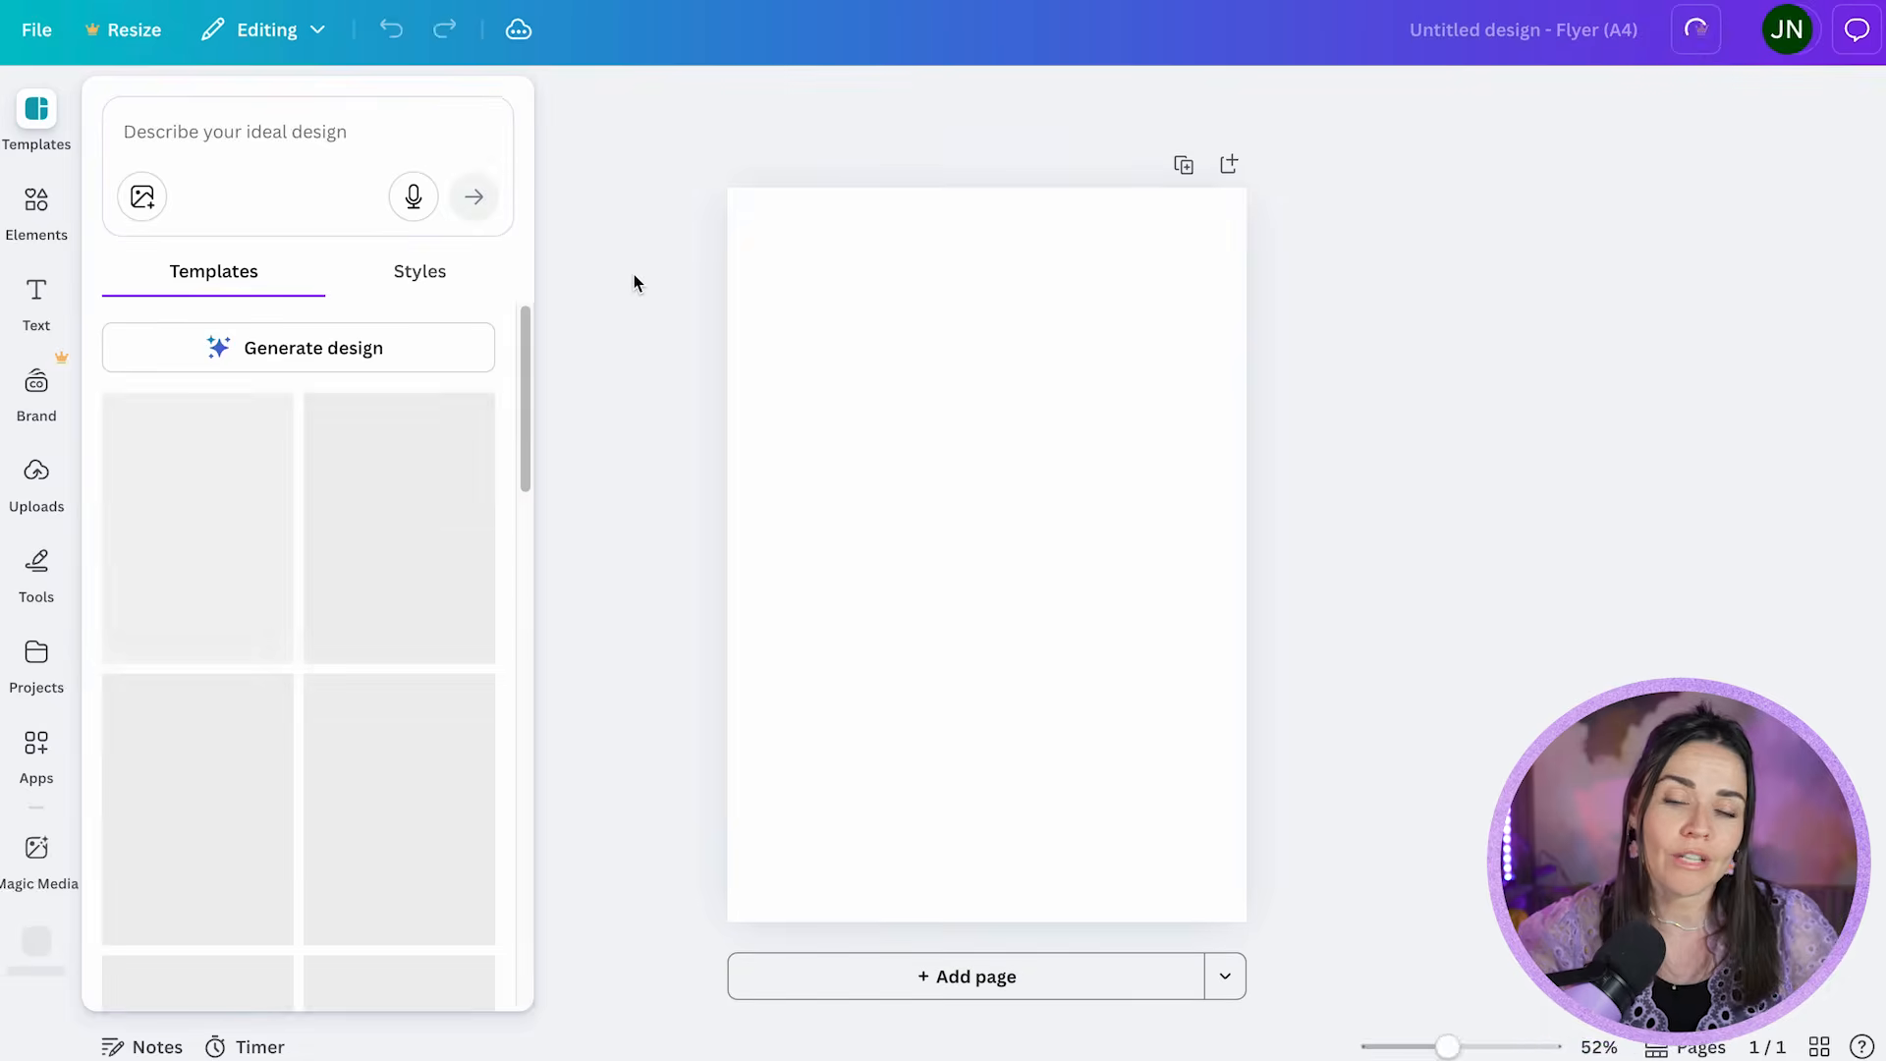
Step: Search the flyer templates for "health" and look through the A4 layouts offered
click(222, 144)
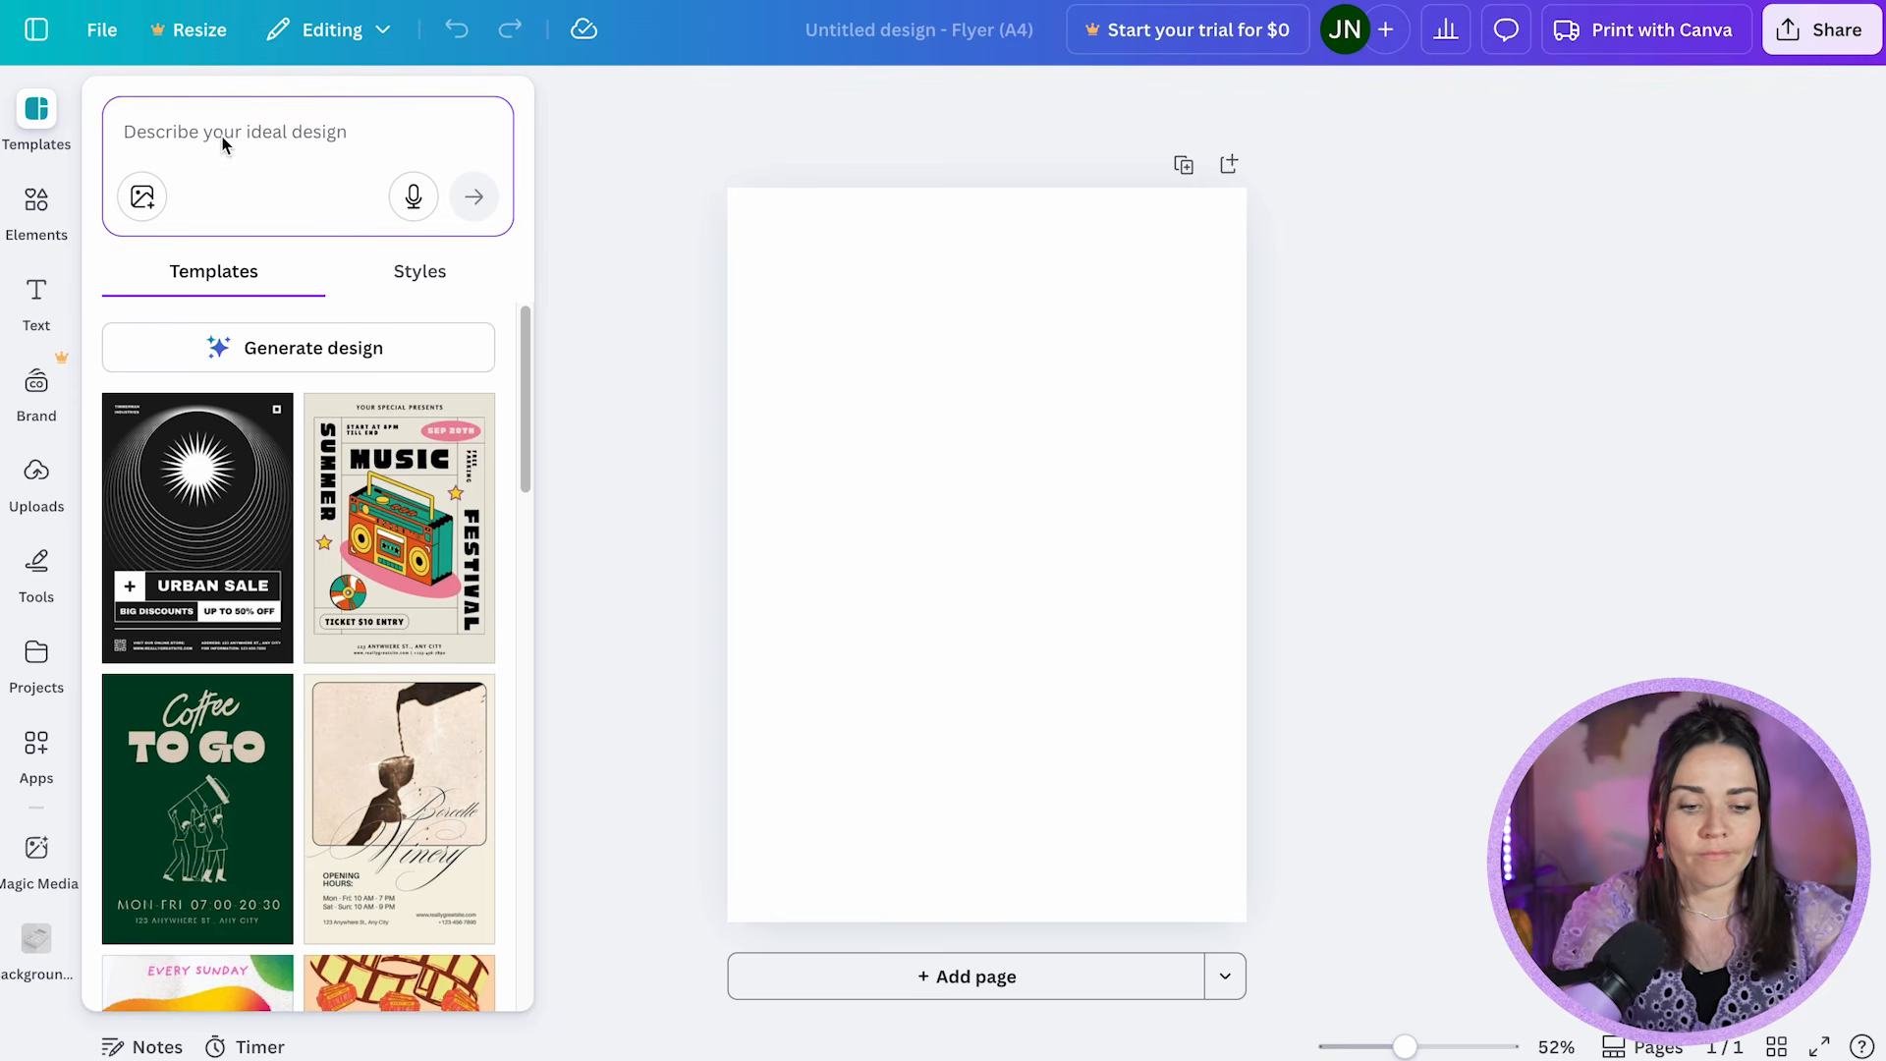
text(health)
key(Return)
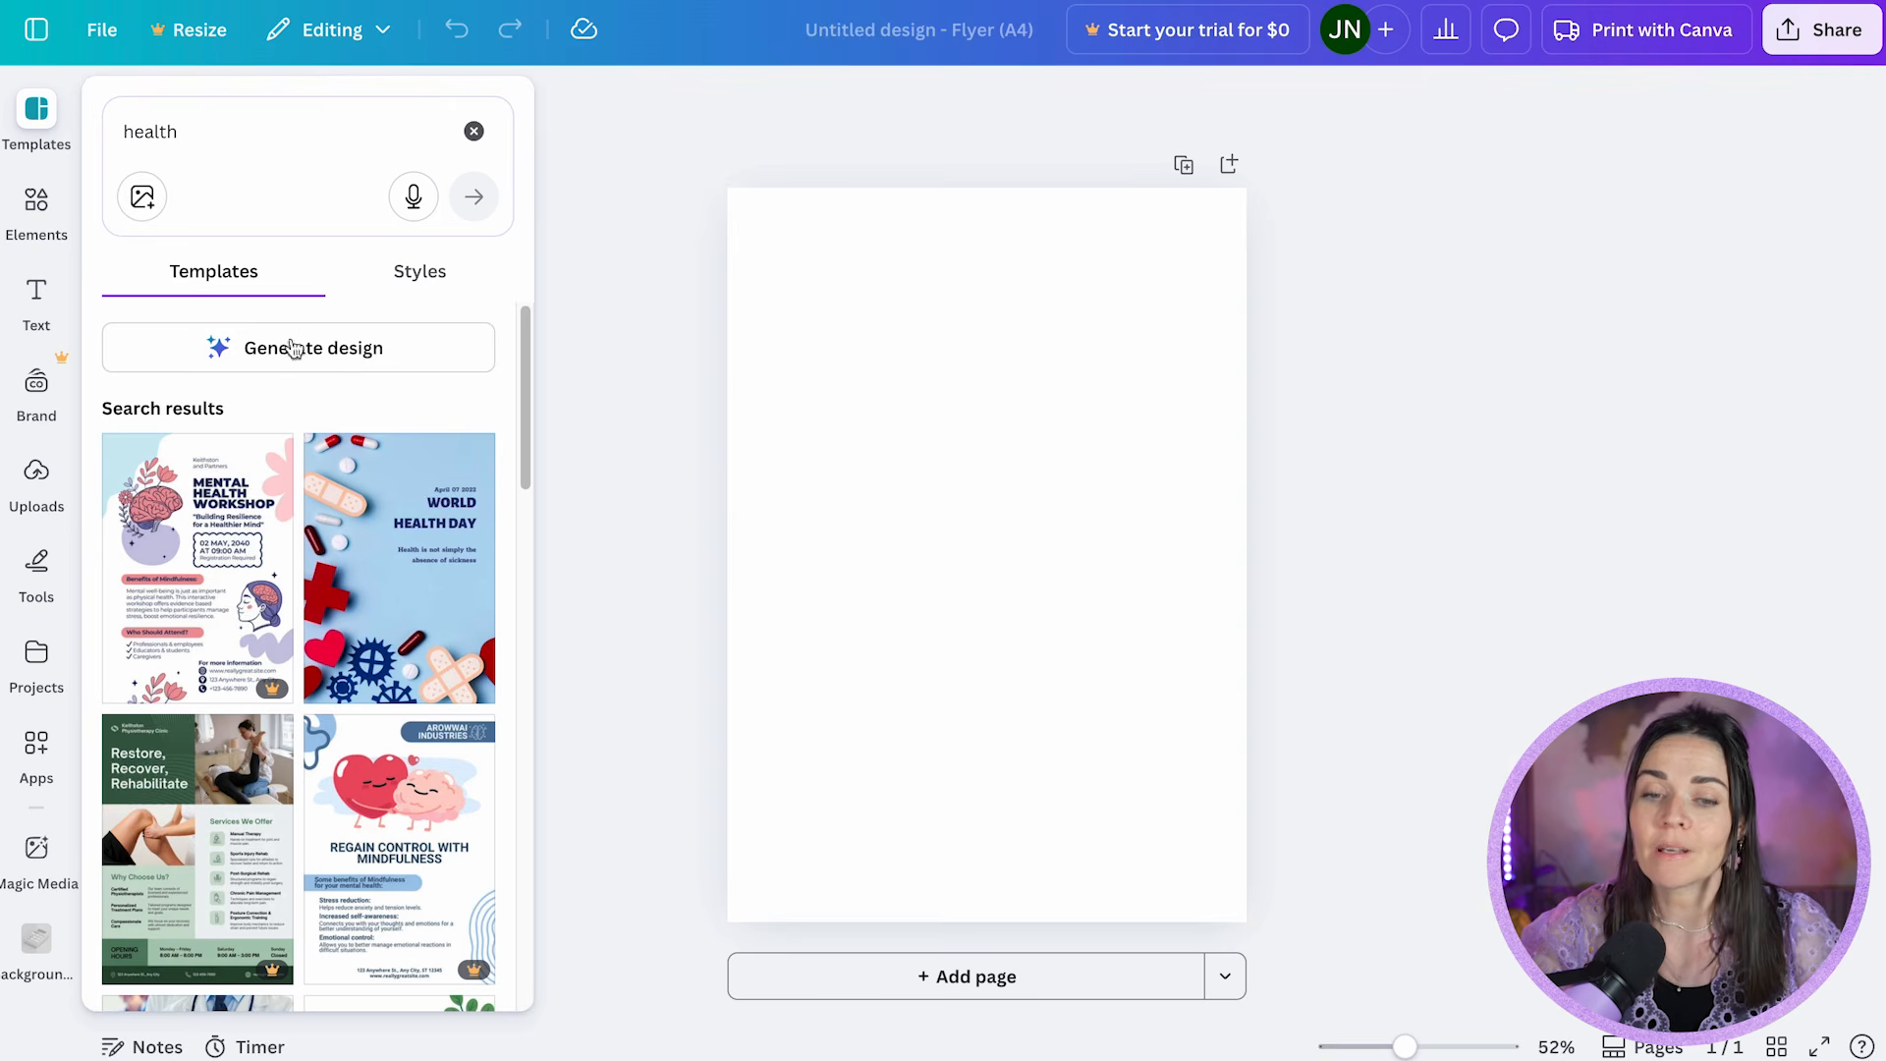
scroll(196, 687, down, 1)
click(186, 768)
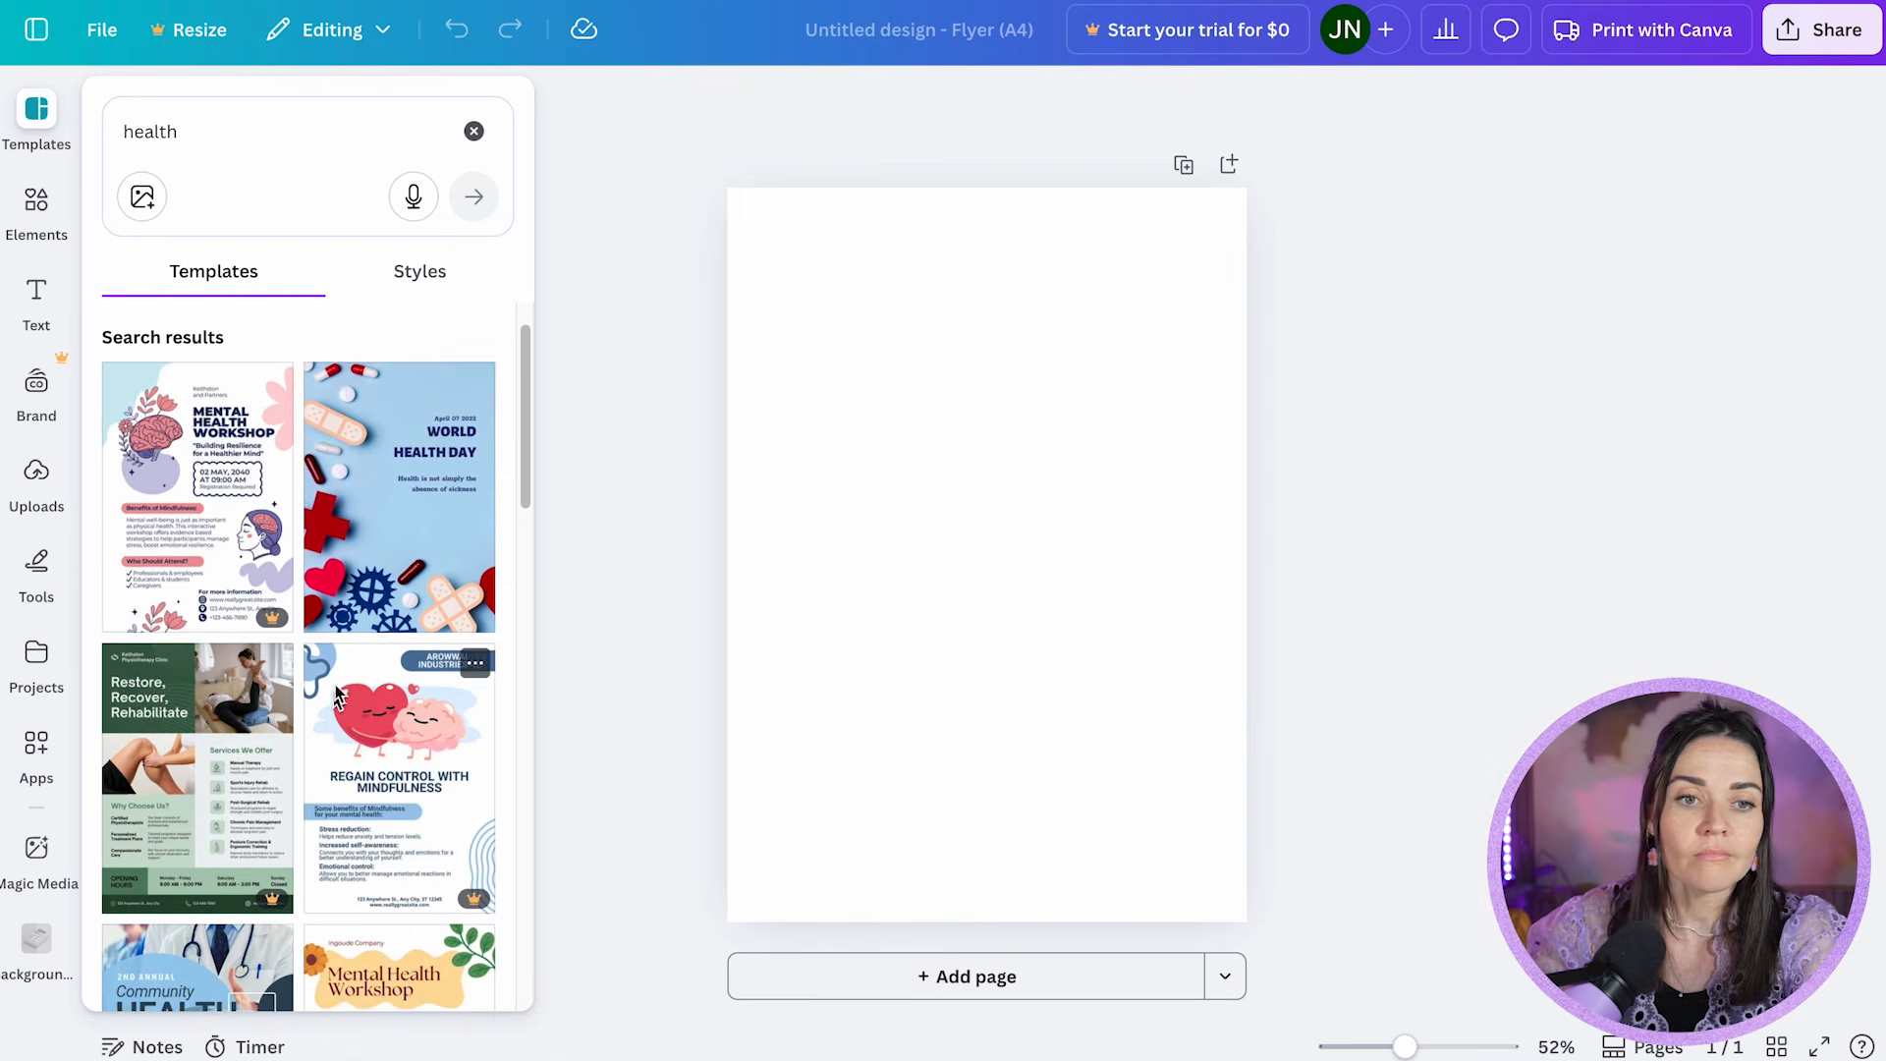
scroll(424, 478, down, 1)
scroll(346, 575, down, 7)
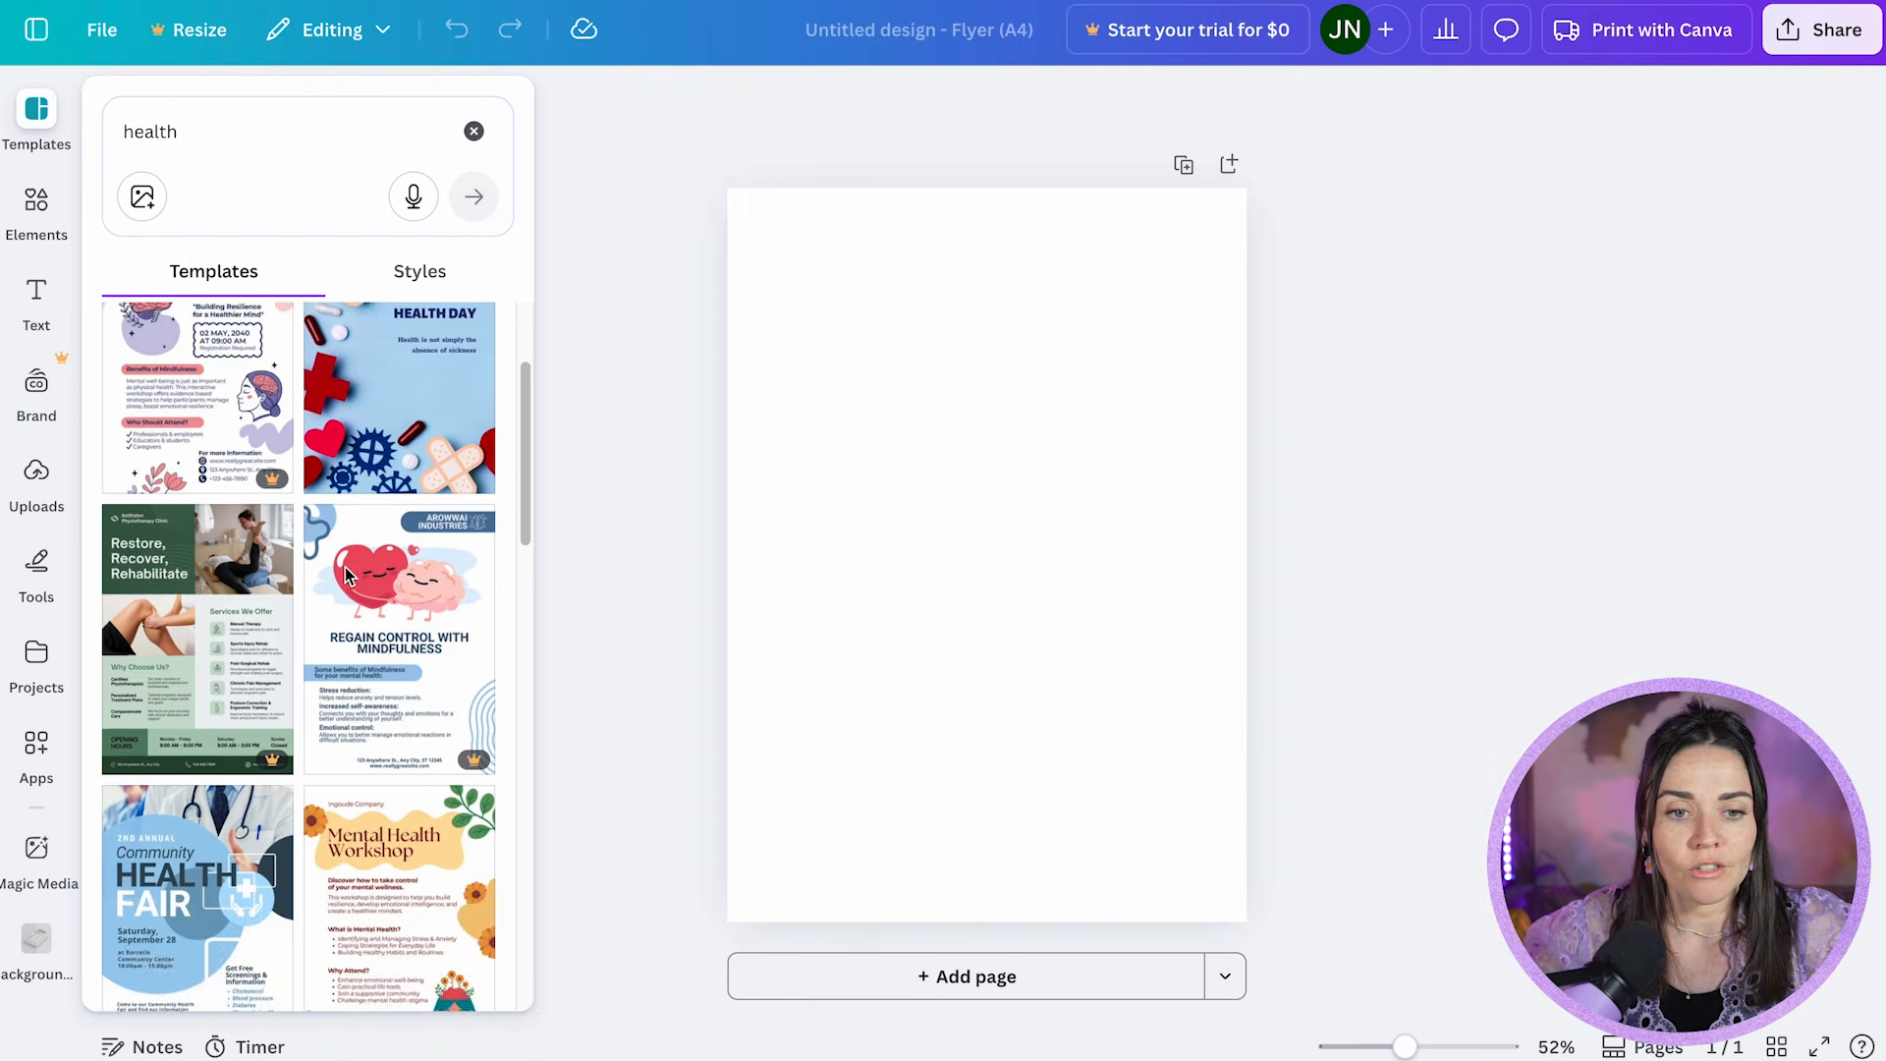
scroll(345, 574, down, 4)
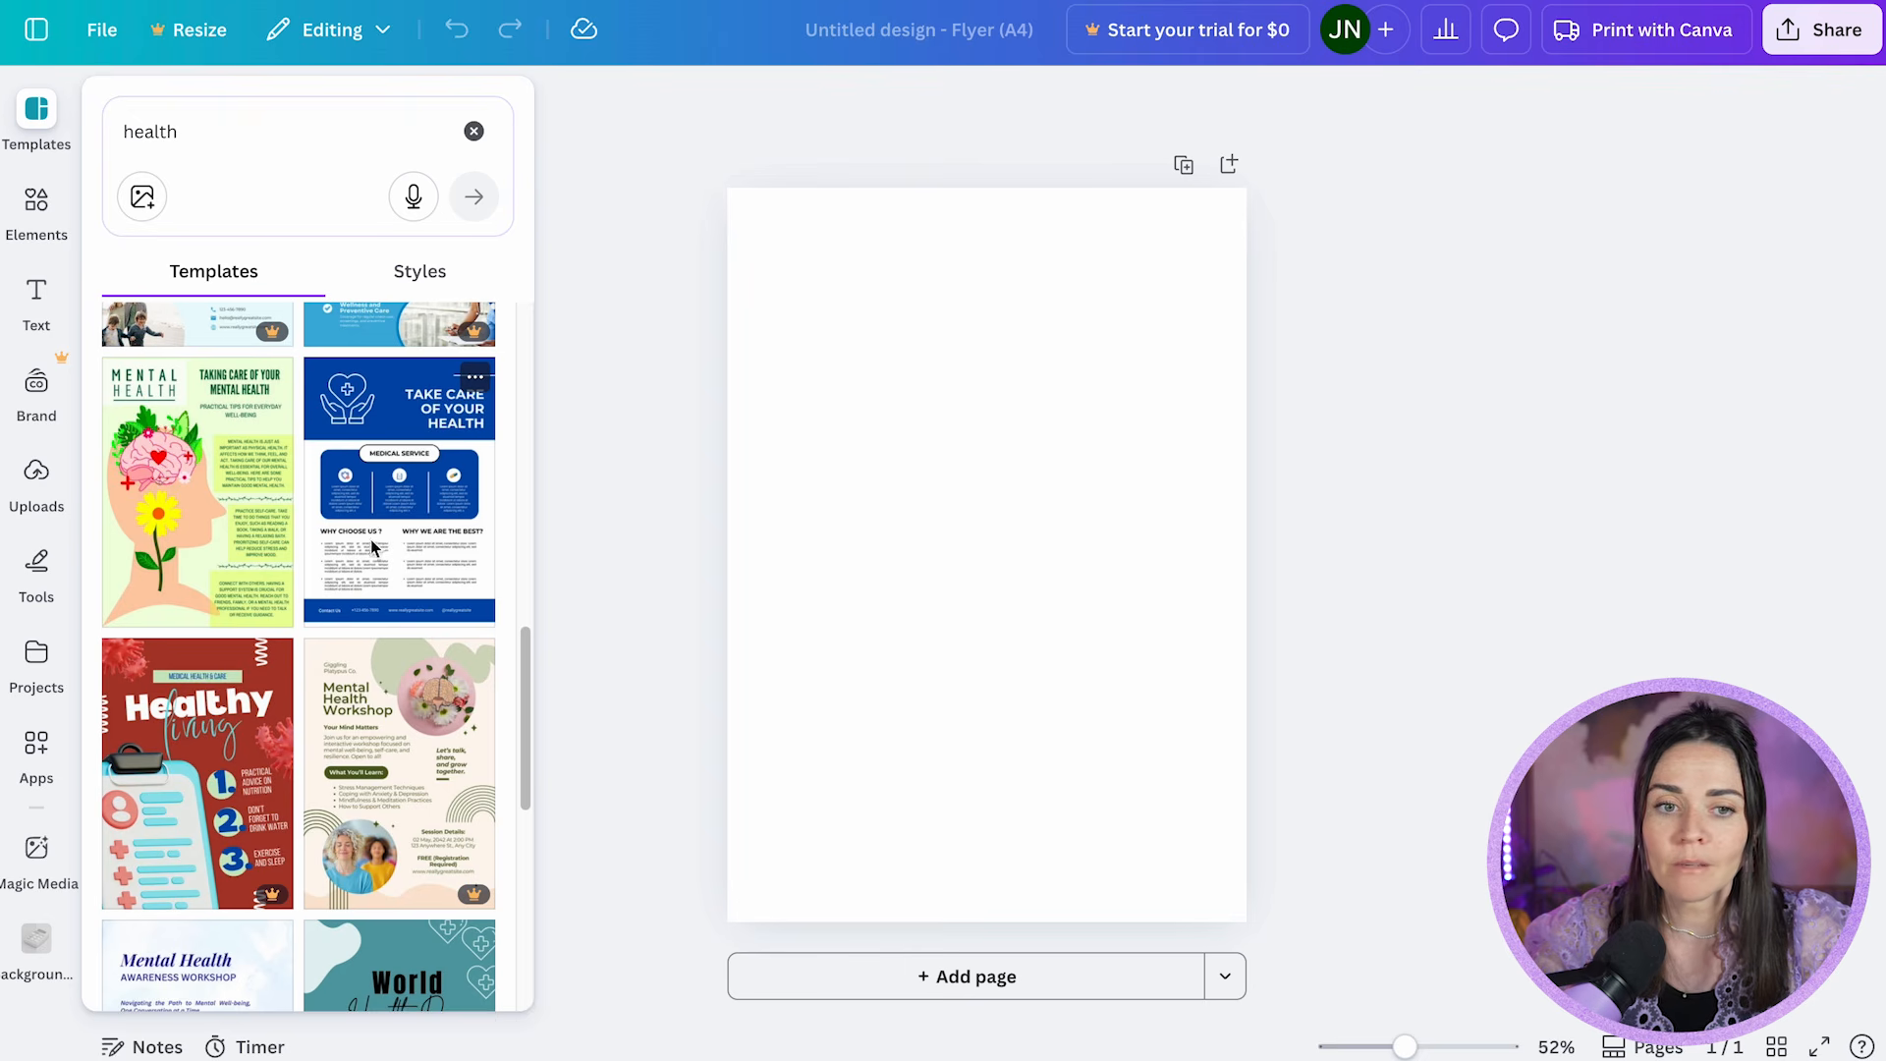
click(411, 514)
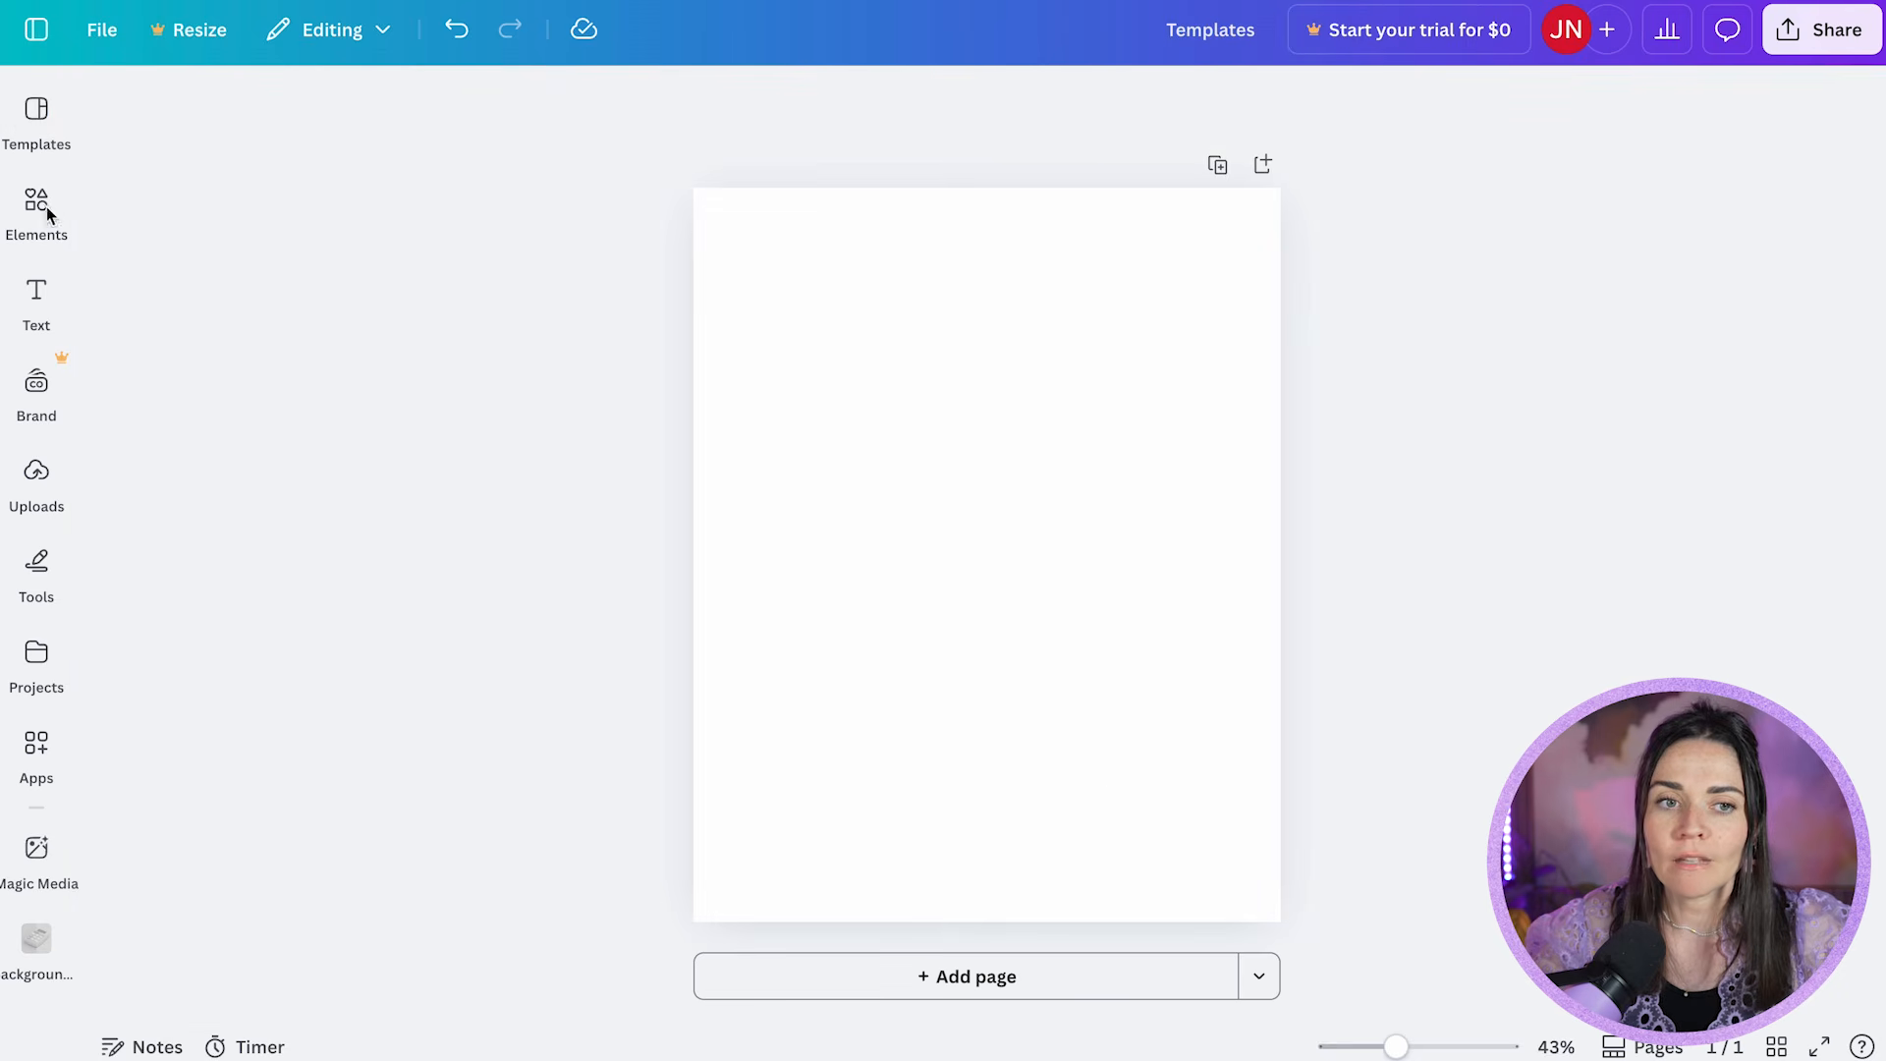
Step: Search the Instagram post templates for "health" and apply the "Health is Wealth" template to the blank page
click(32, 111)
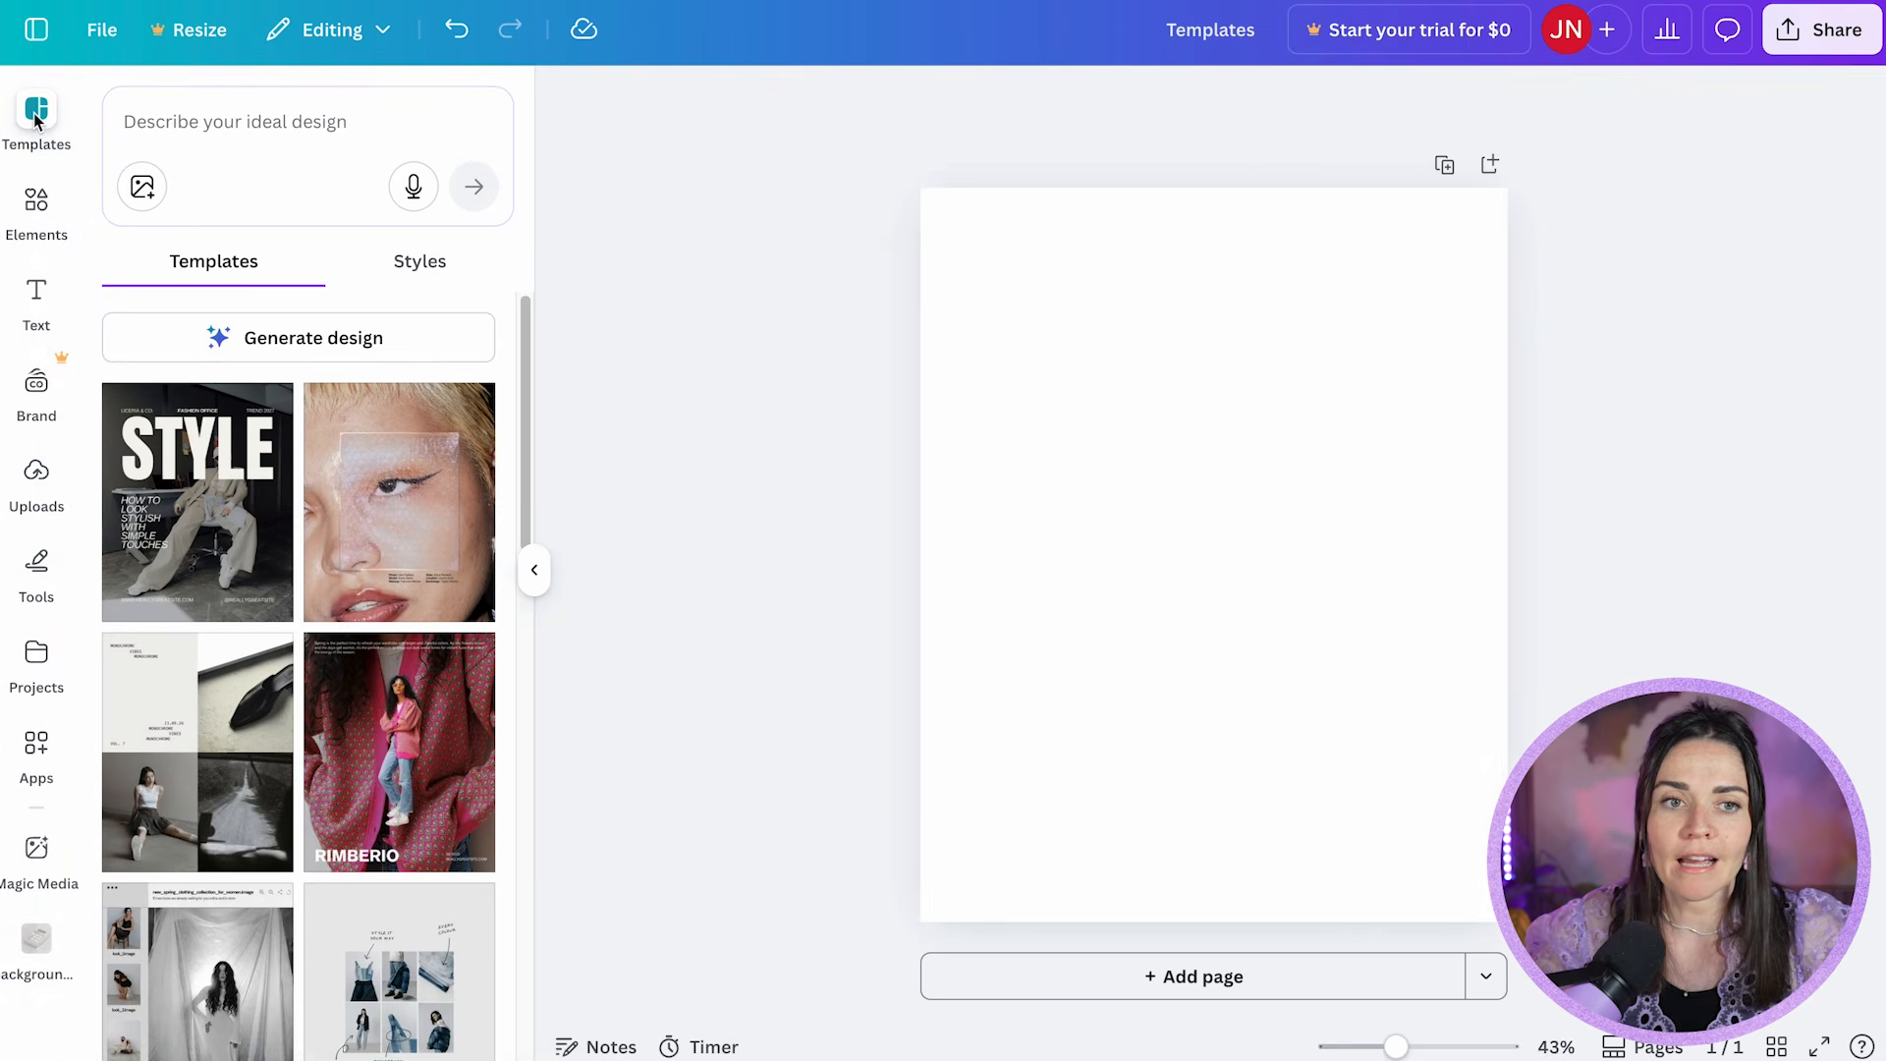
click(281, 115)
text(health)
key(Return)
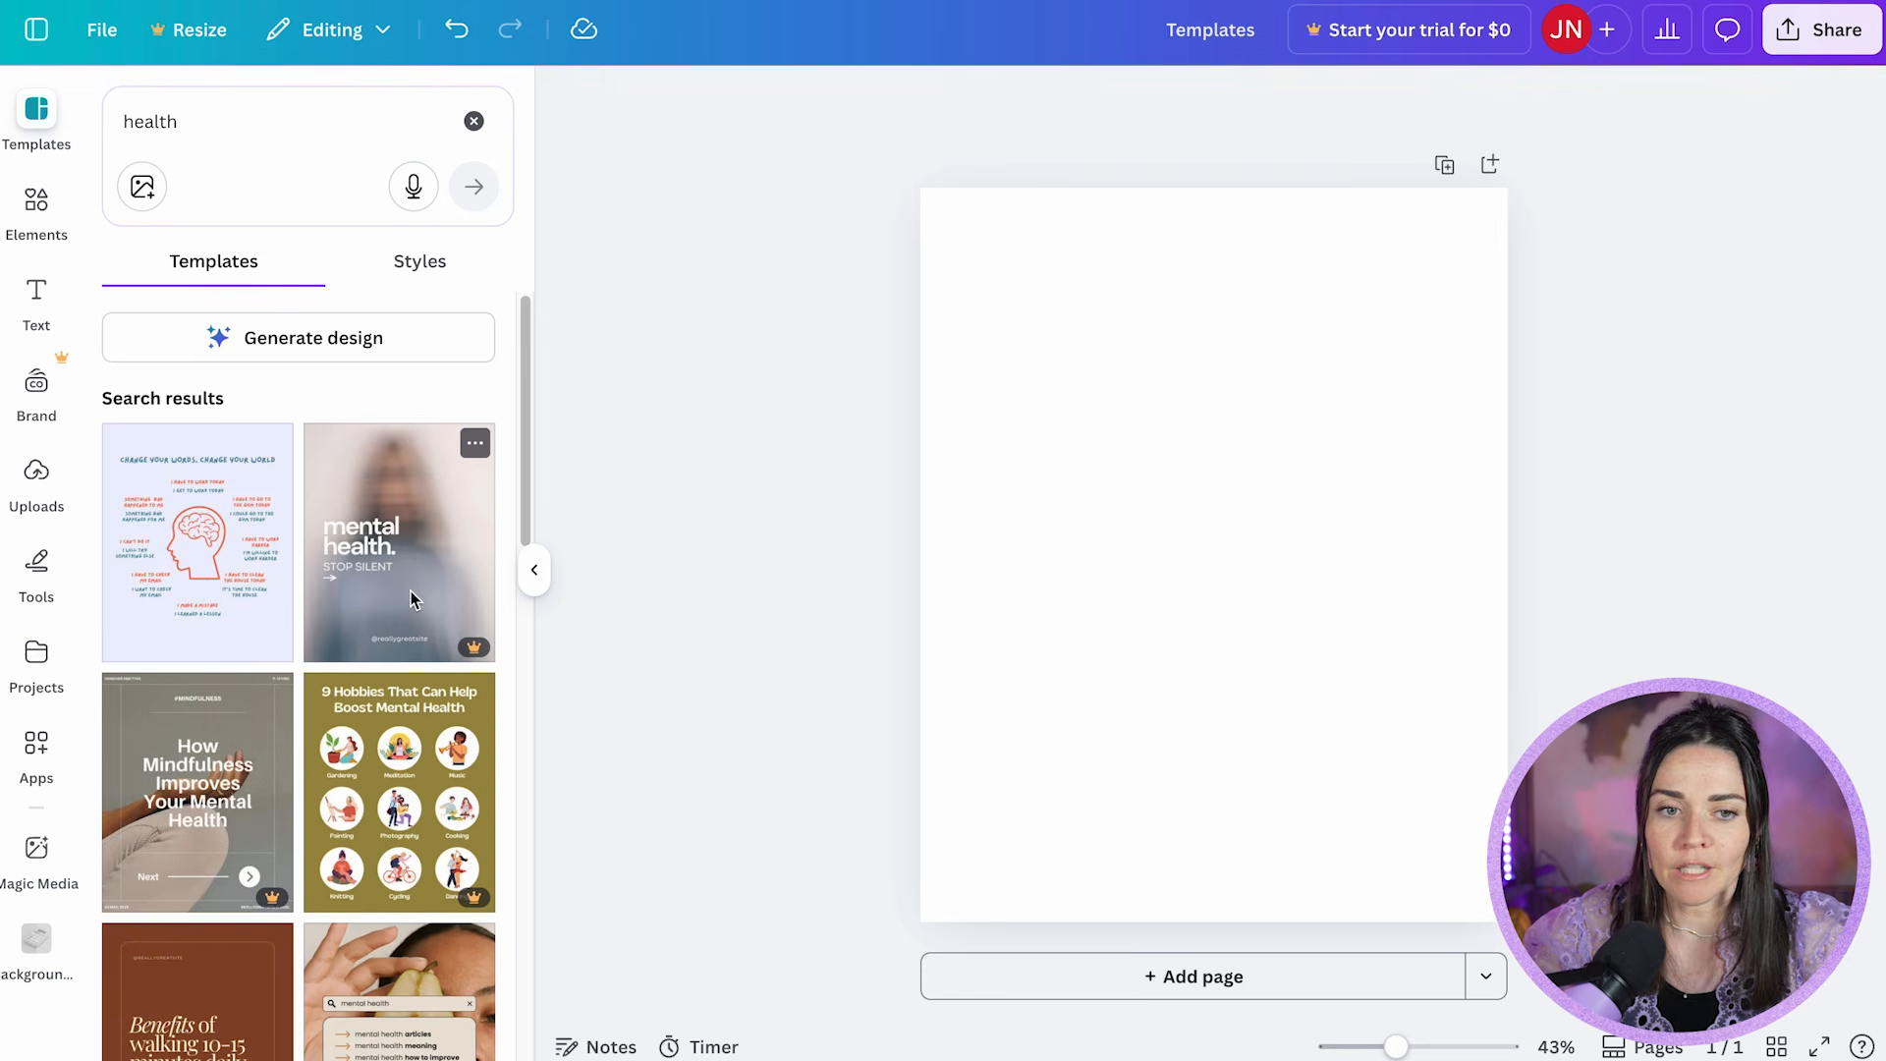
scroll(383, 590, down, 3)
scroll(373, 573, down, 5)
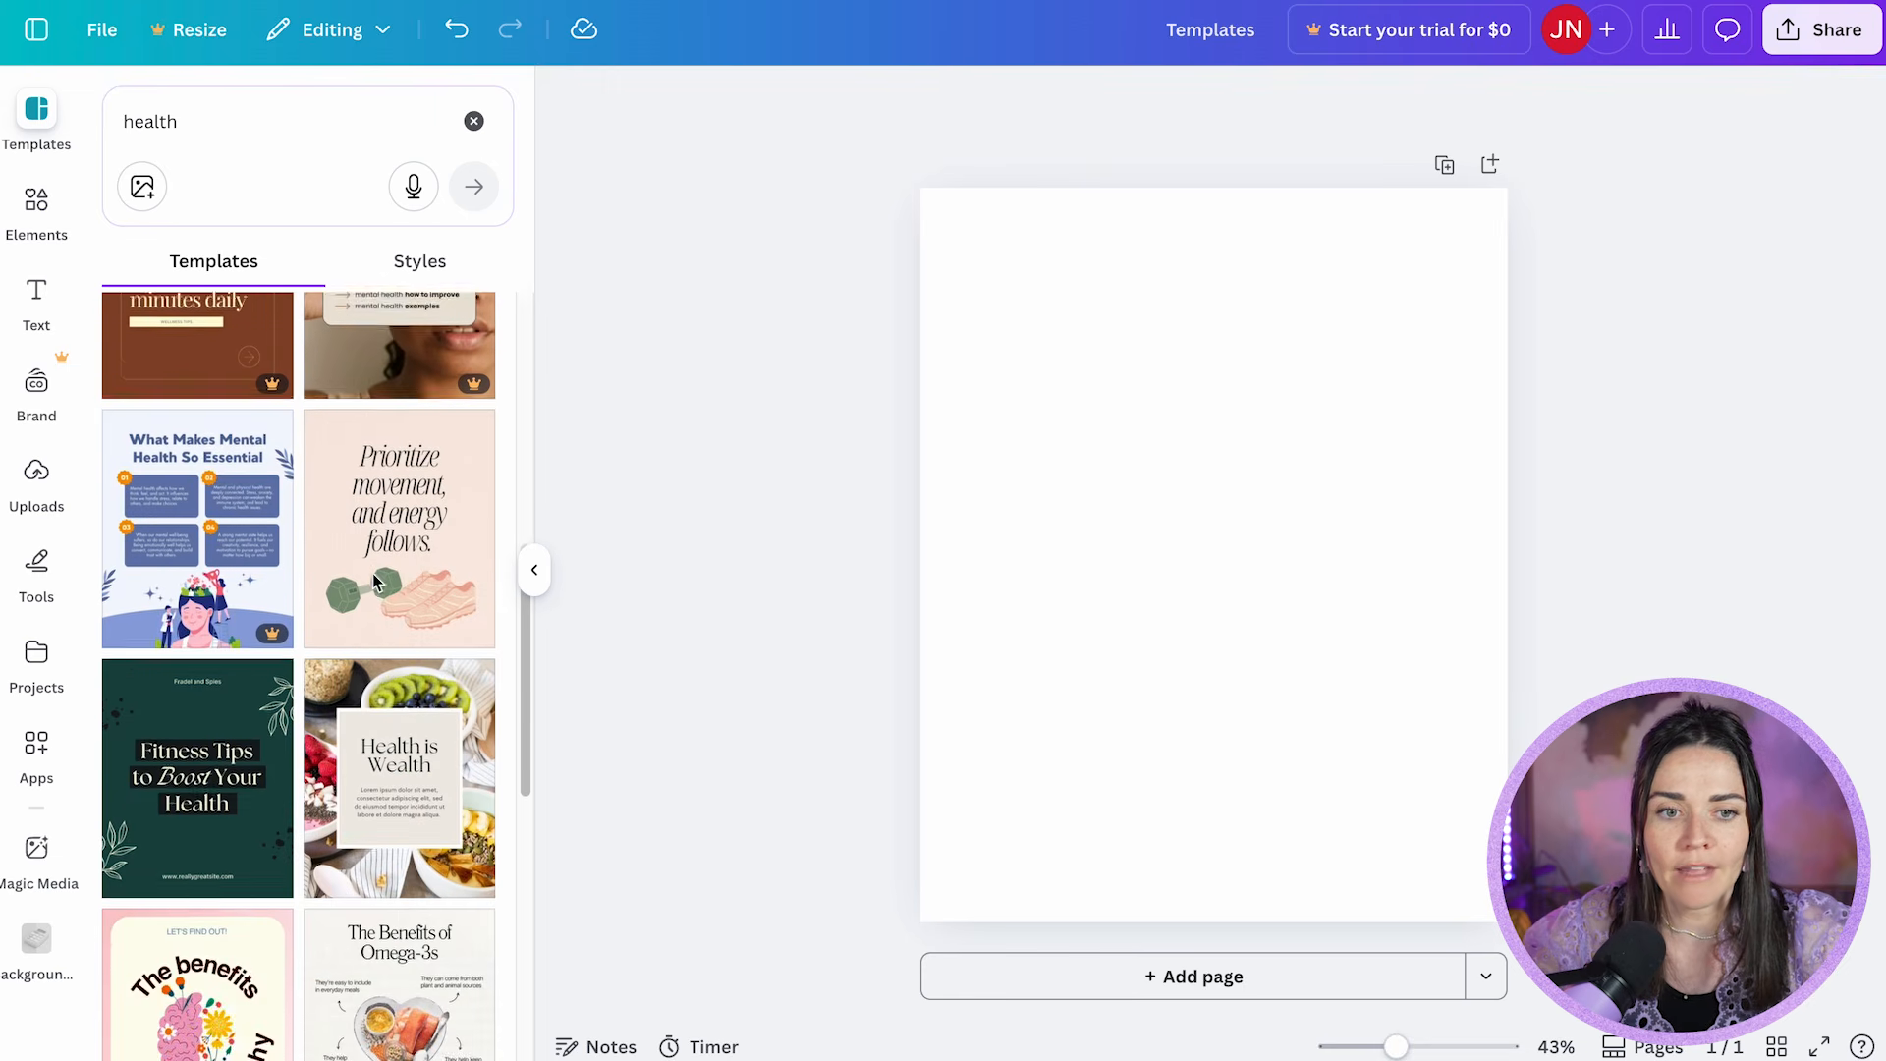
click(389, 726)
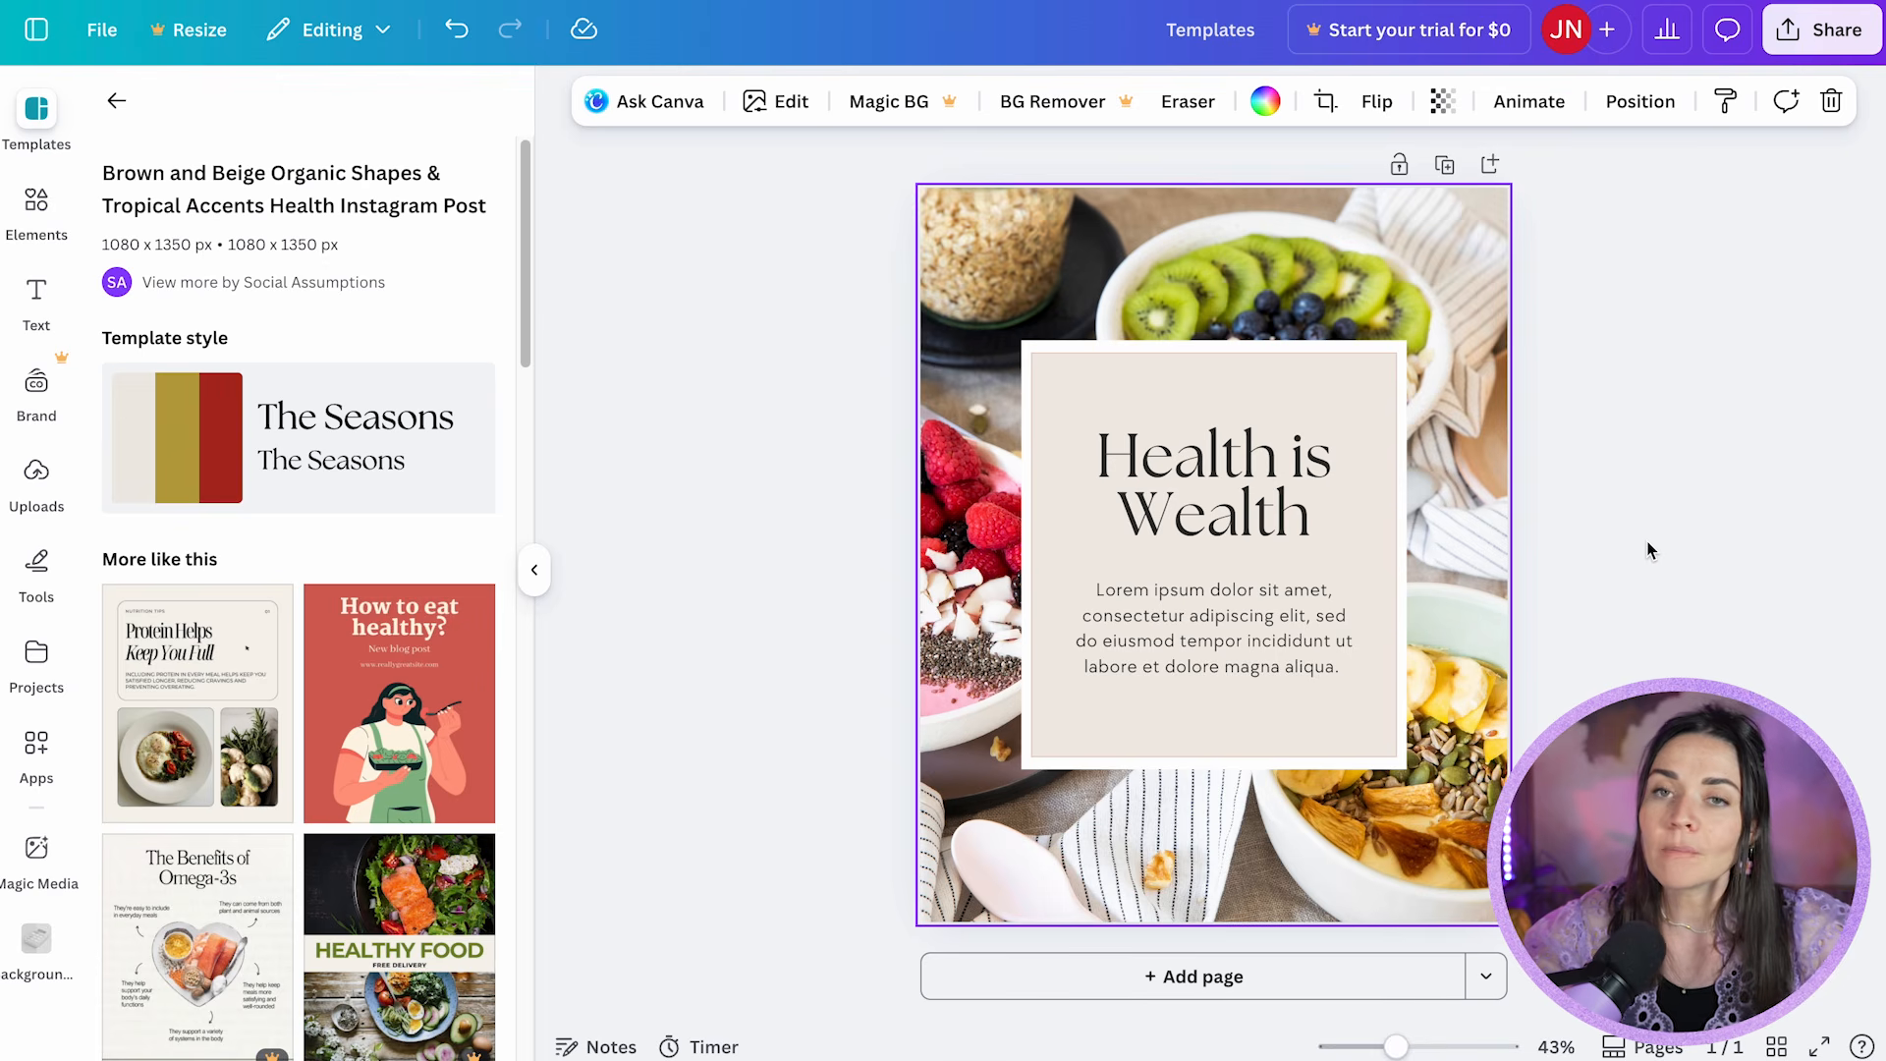
click(712, 515)
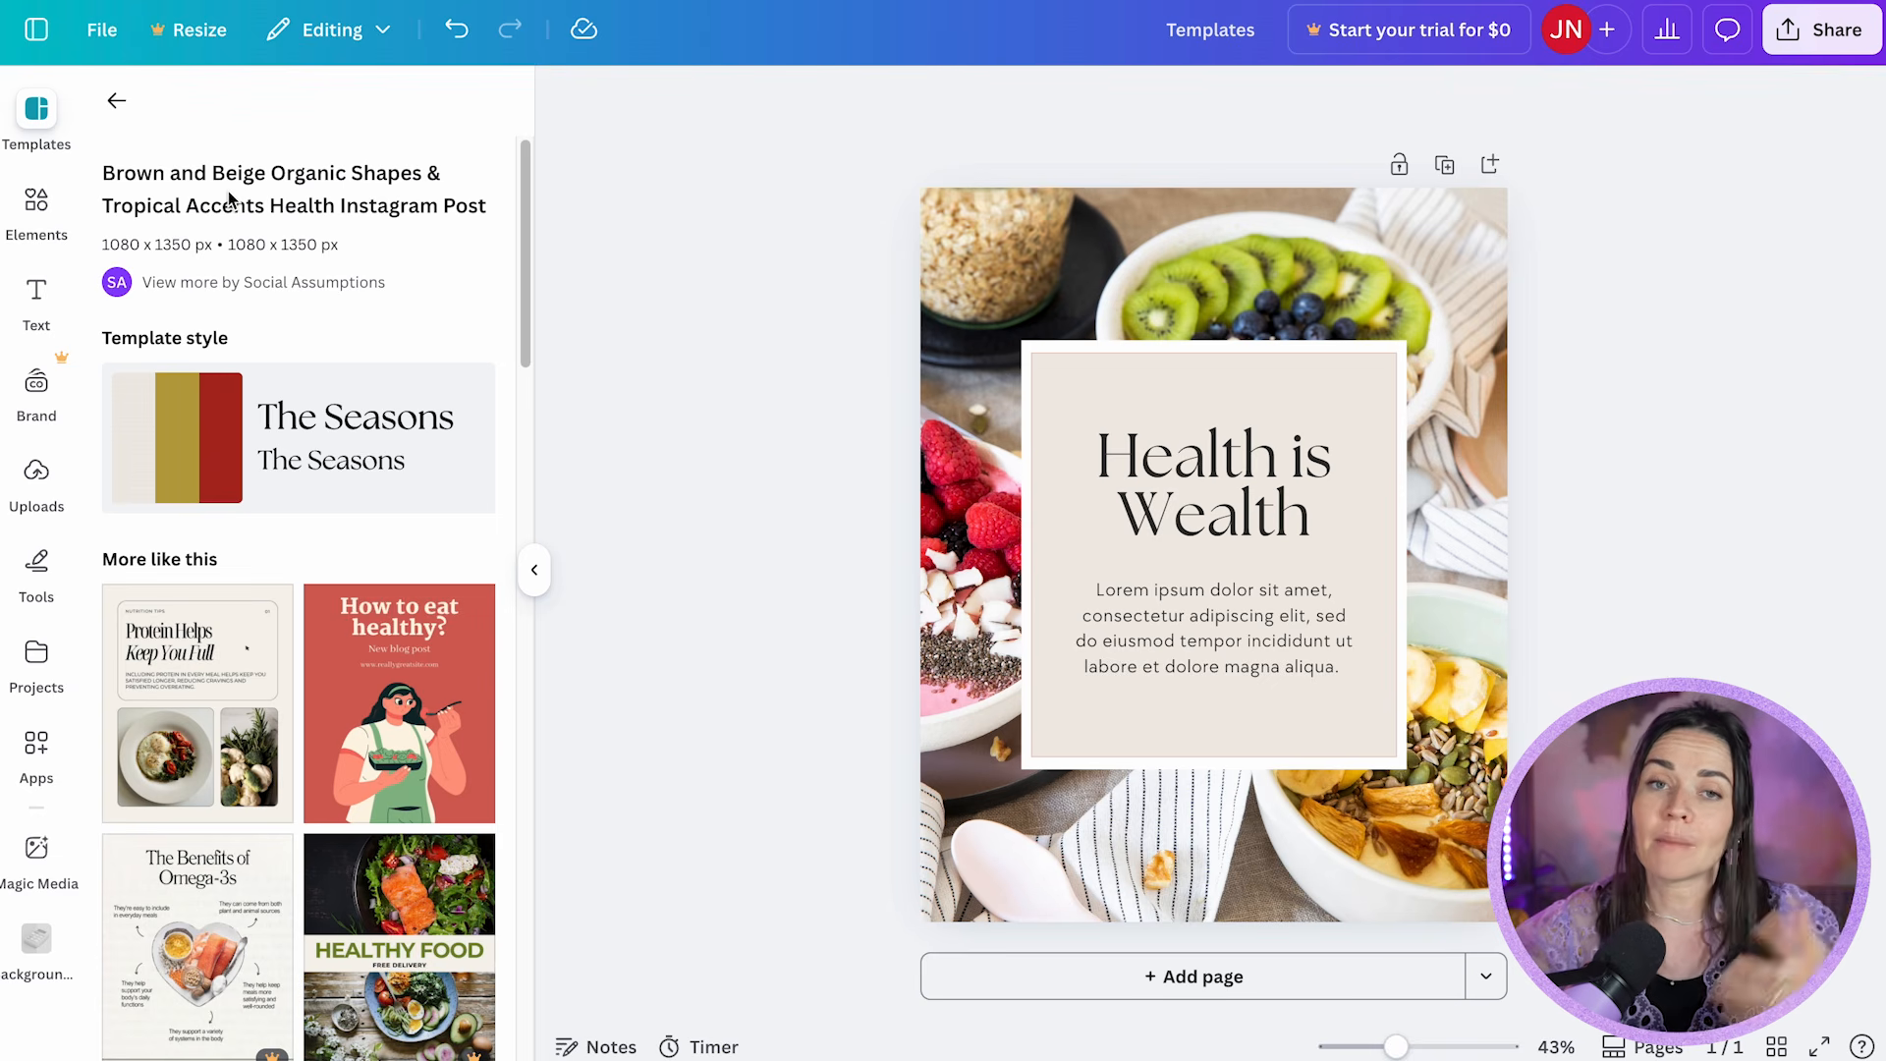
Step: Search the templates for "tips" and replace the page design with the "5 Key Element of Brand Identity" list template
click(116, 100)
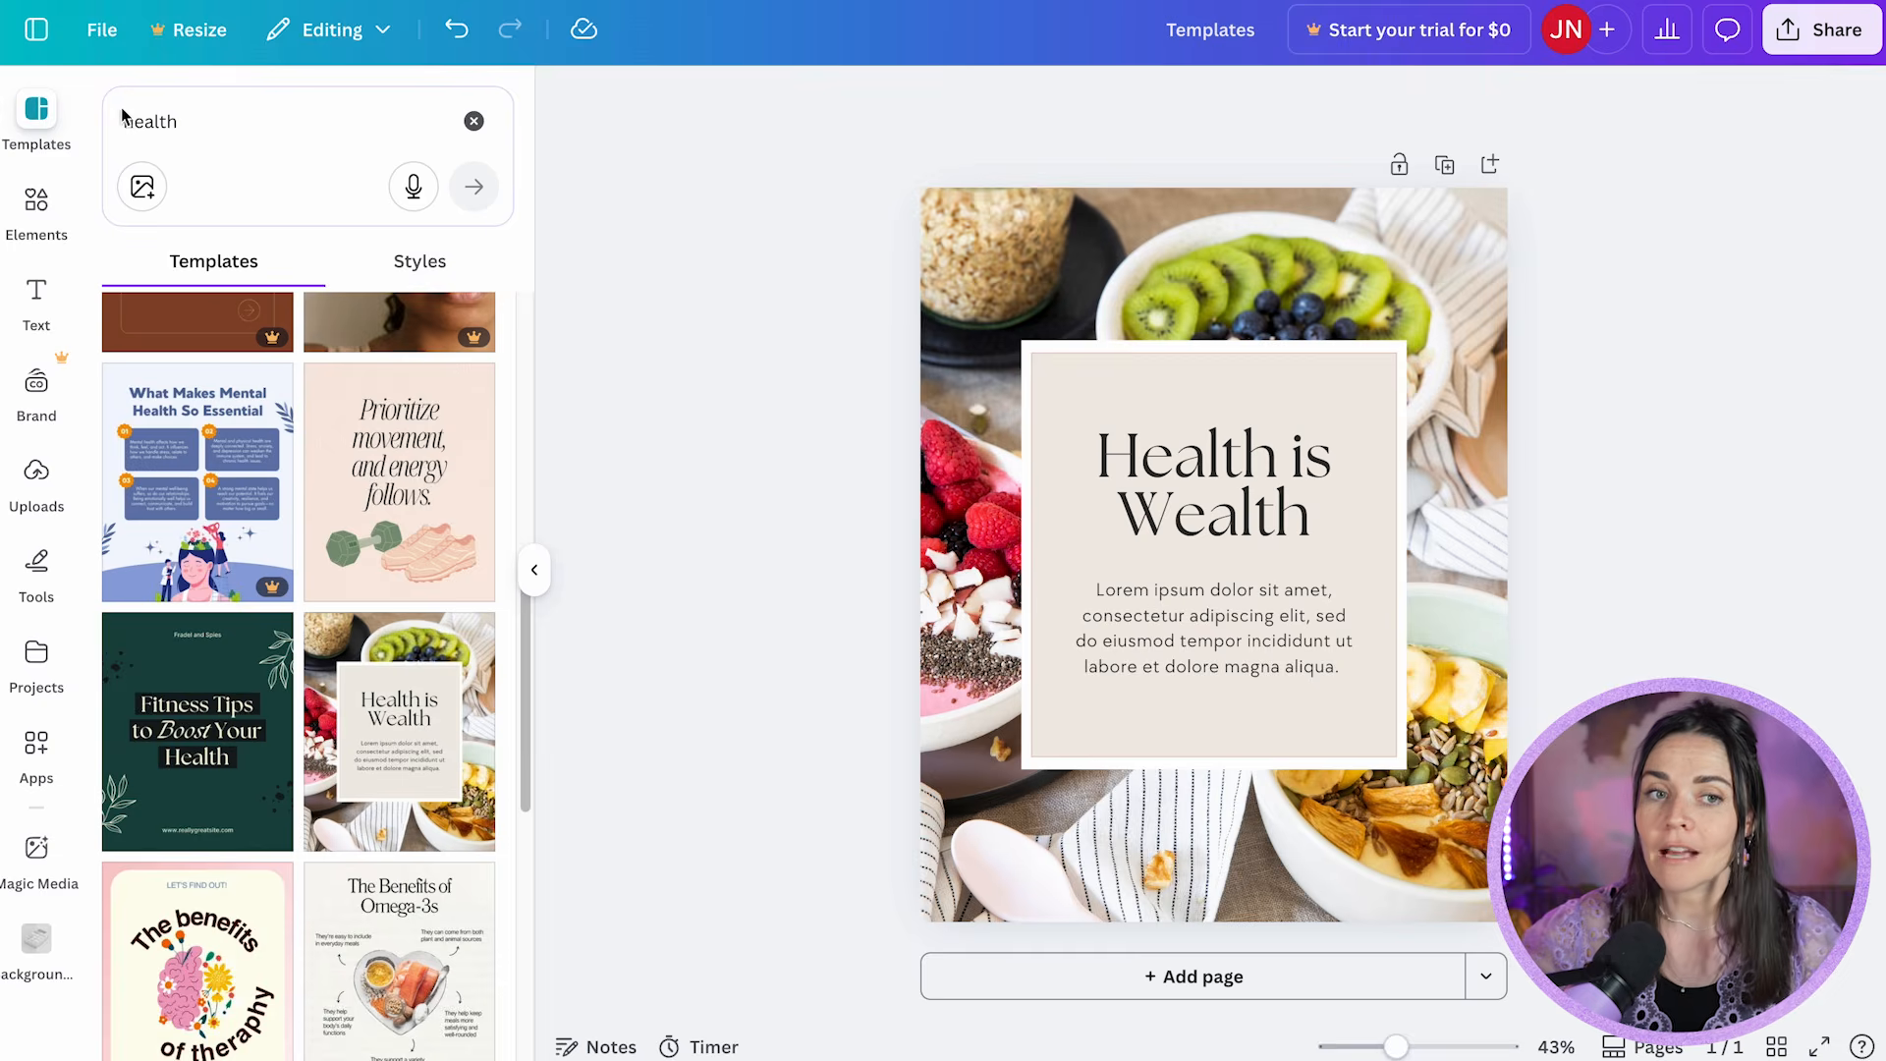
click(193, 135)
double_click(194, 136)
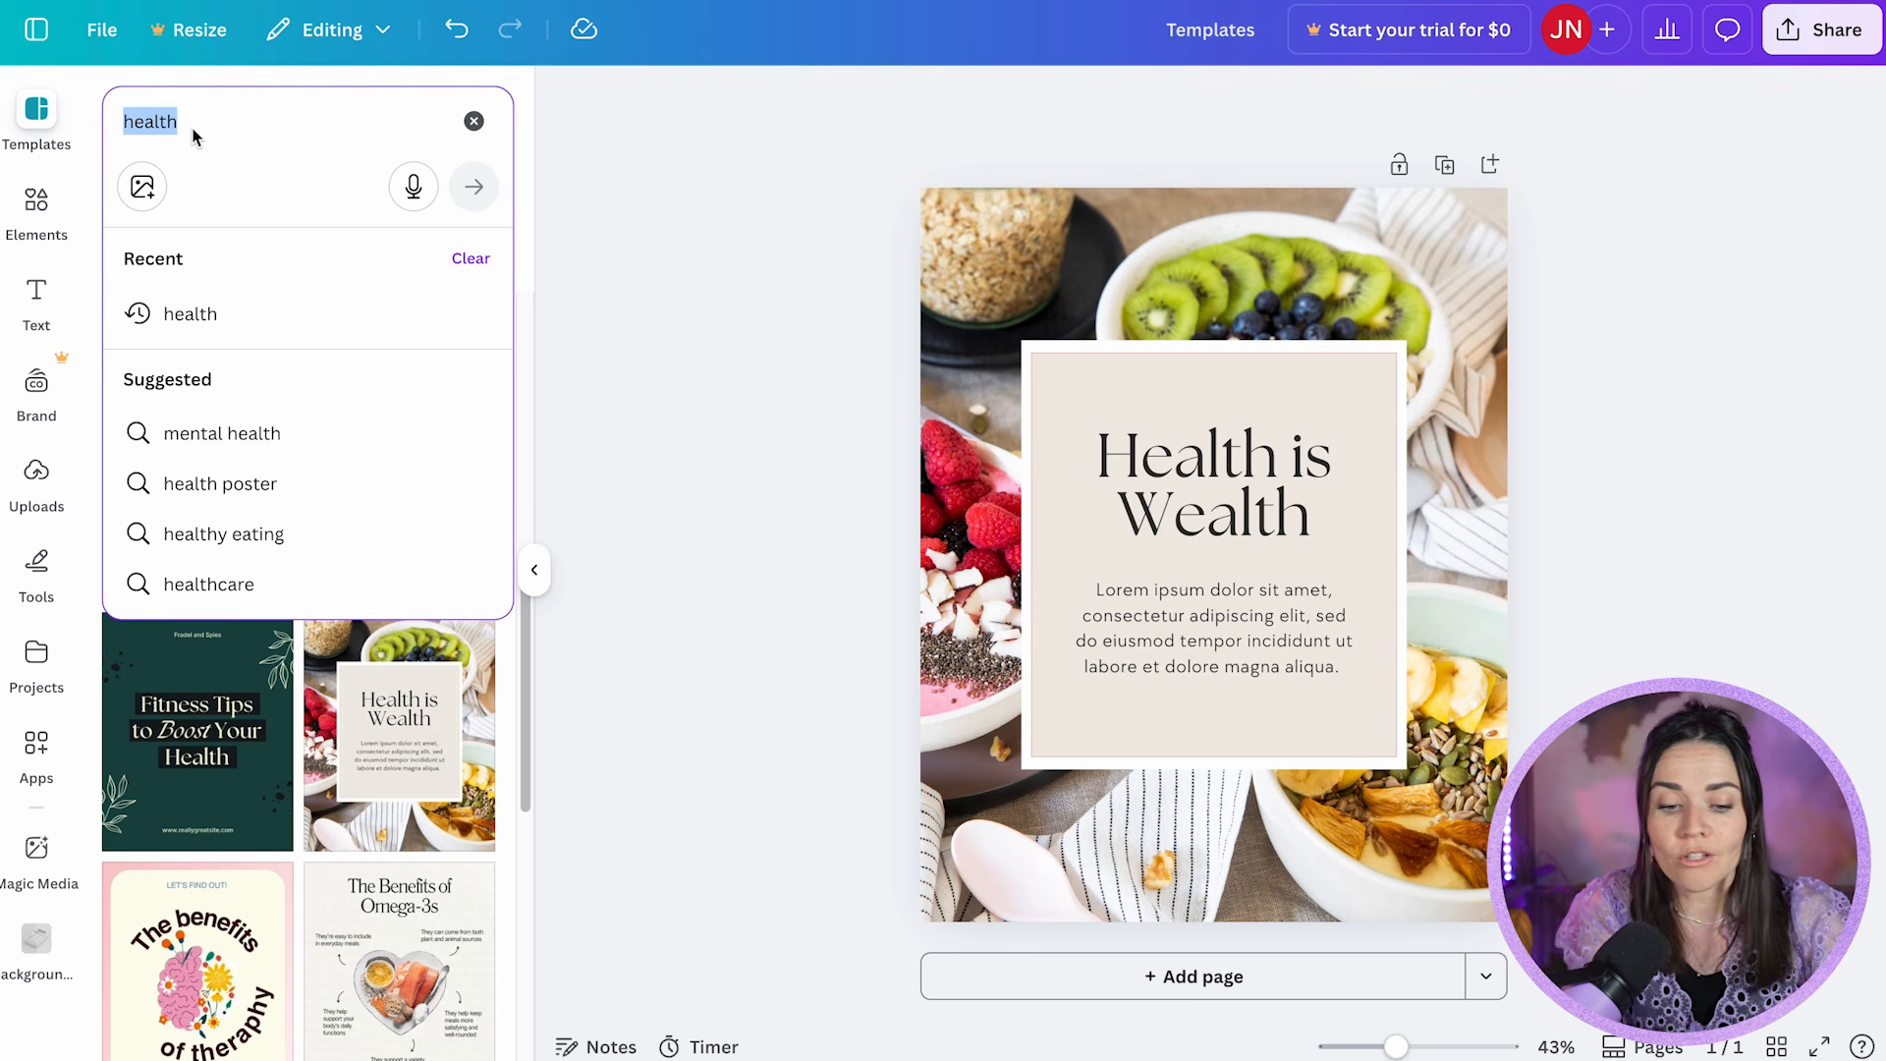
text(tips)
key(Return)
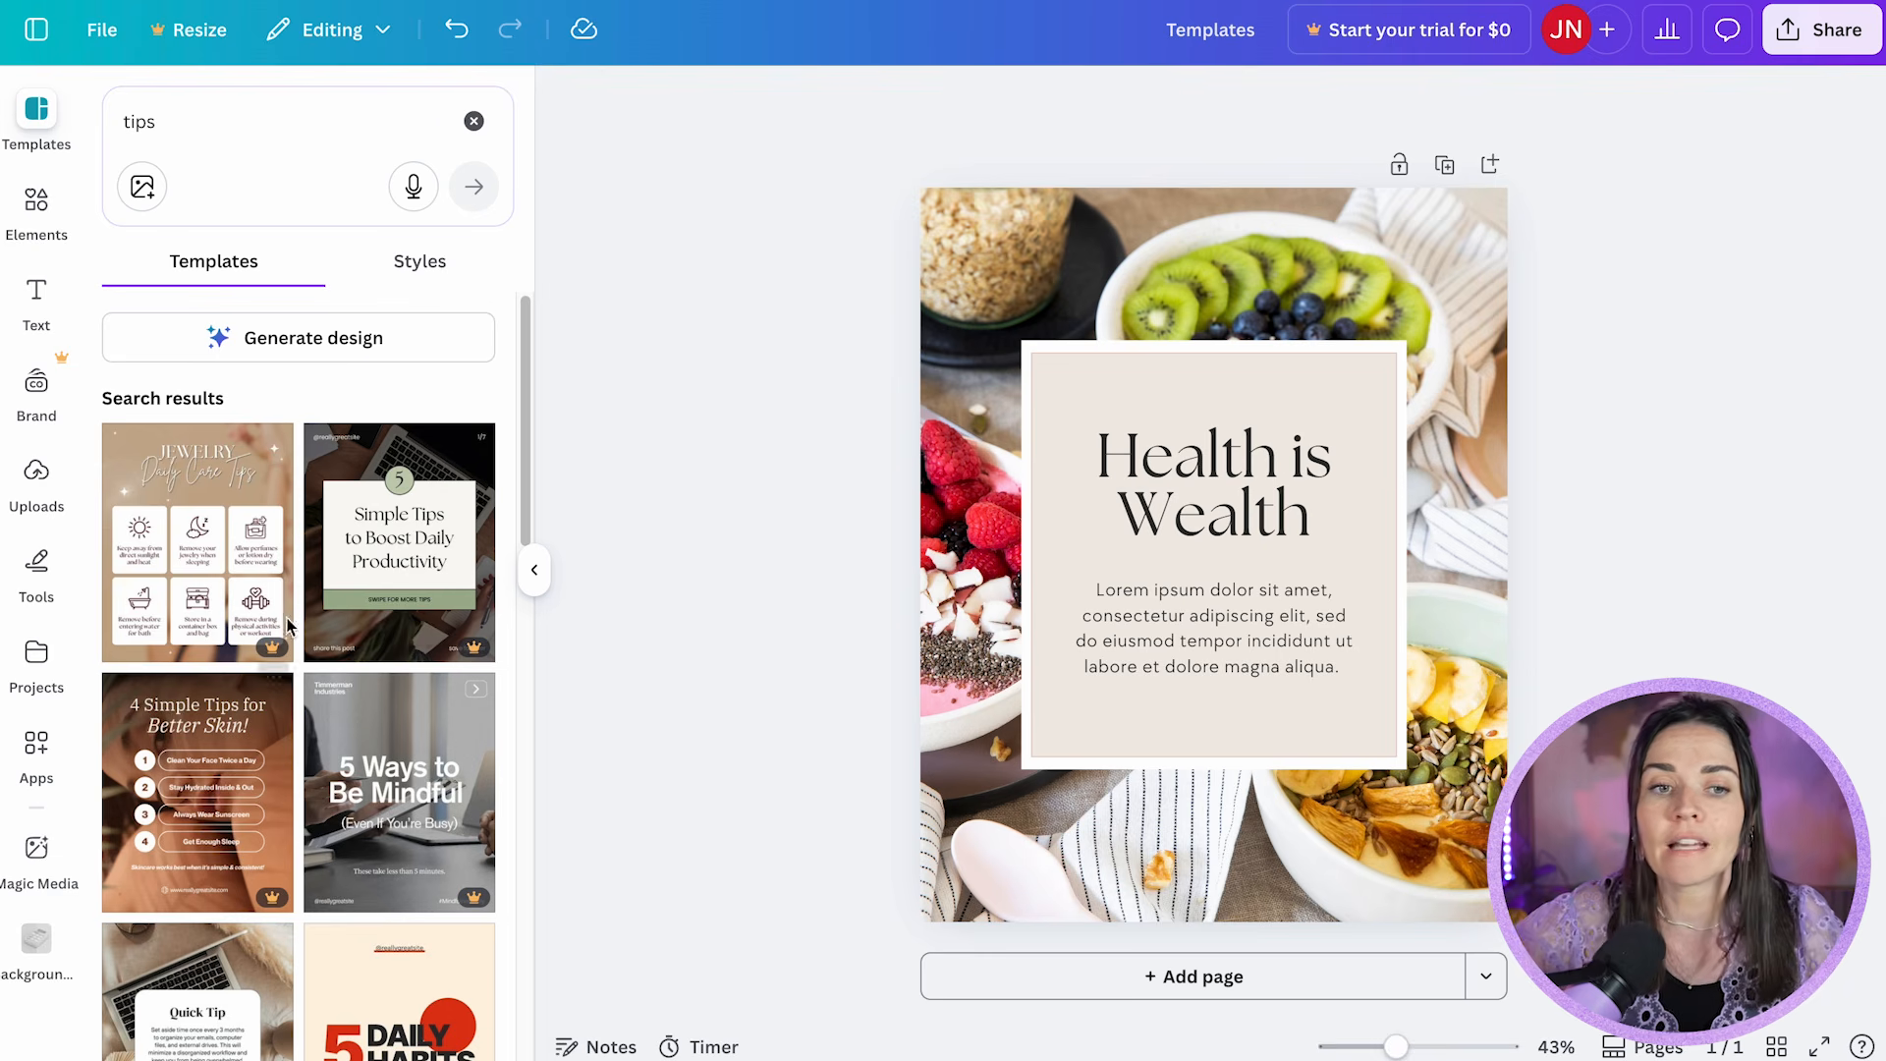
scroll(252, 582, down, 1)
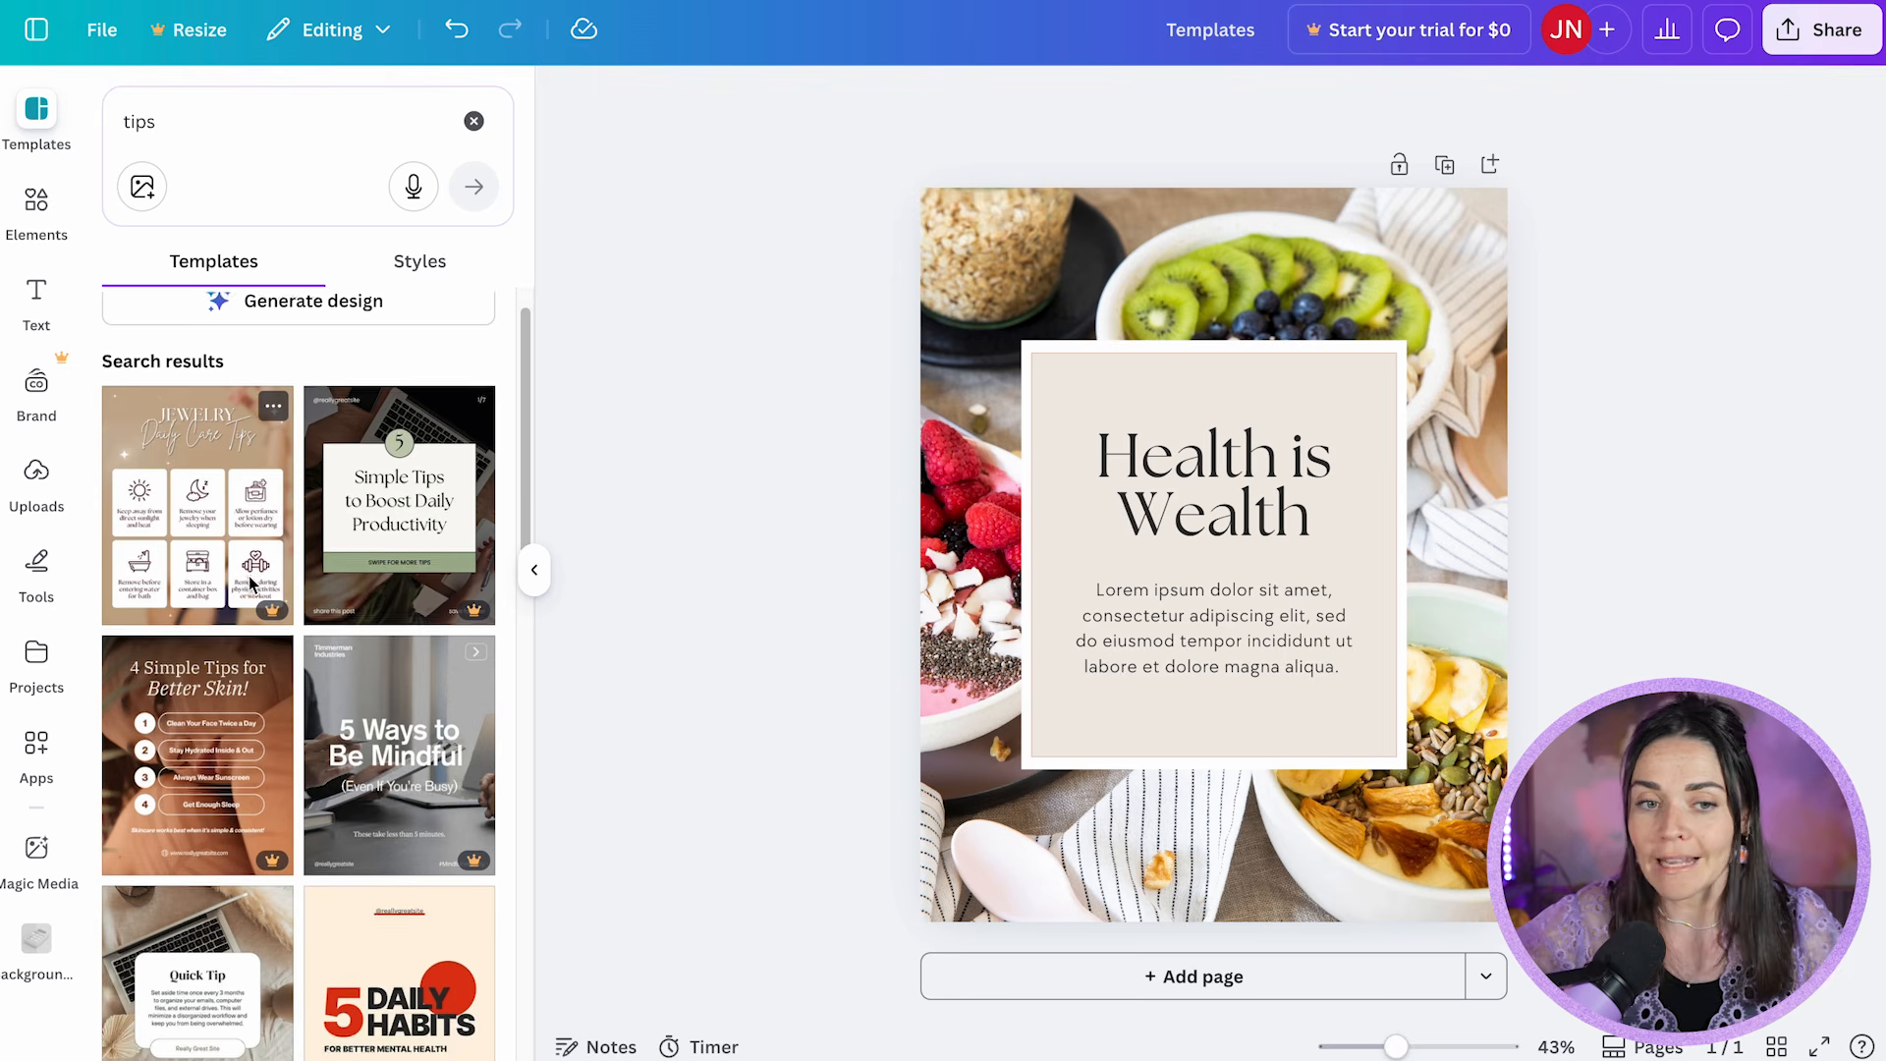
click(221, 492)
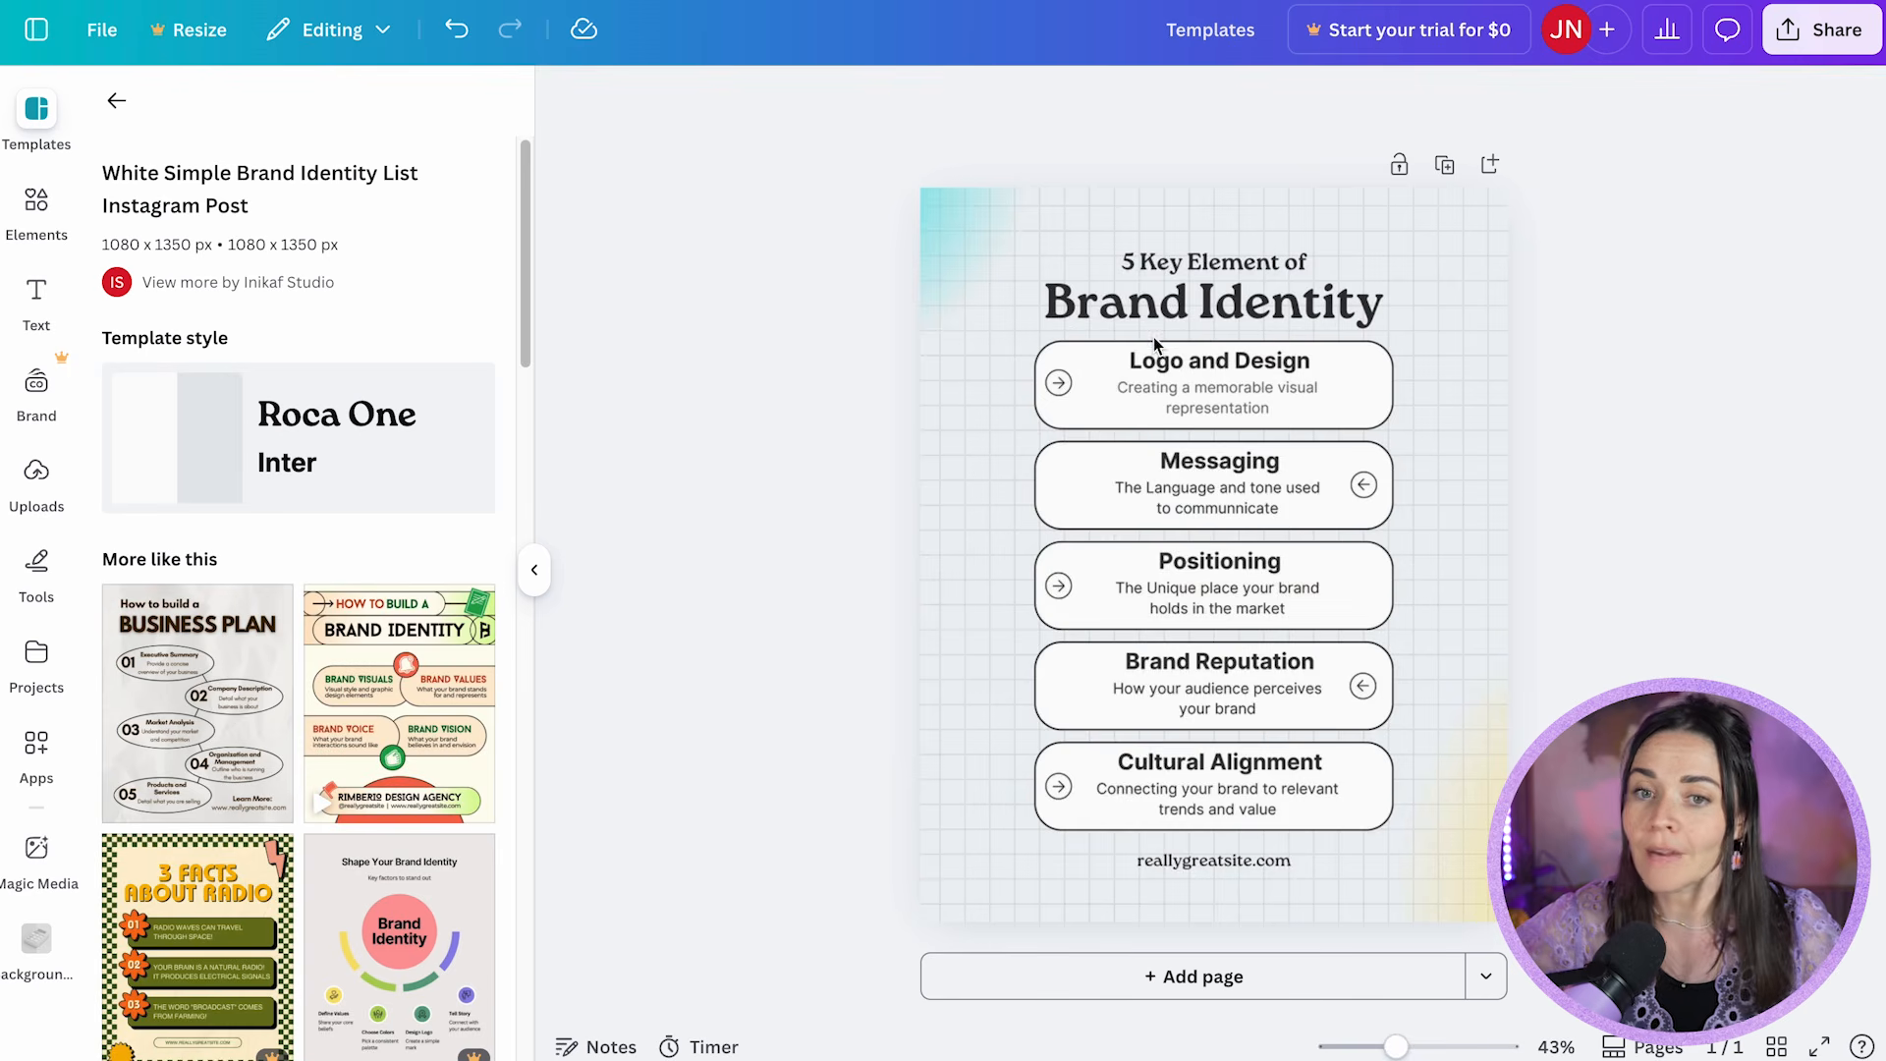
click(1154, 338)
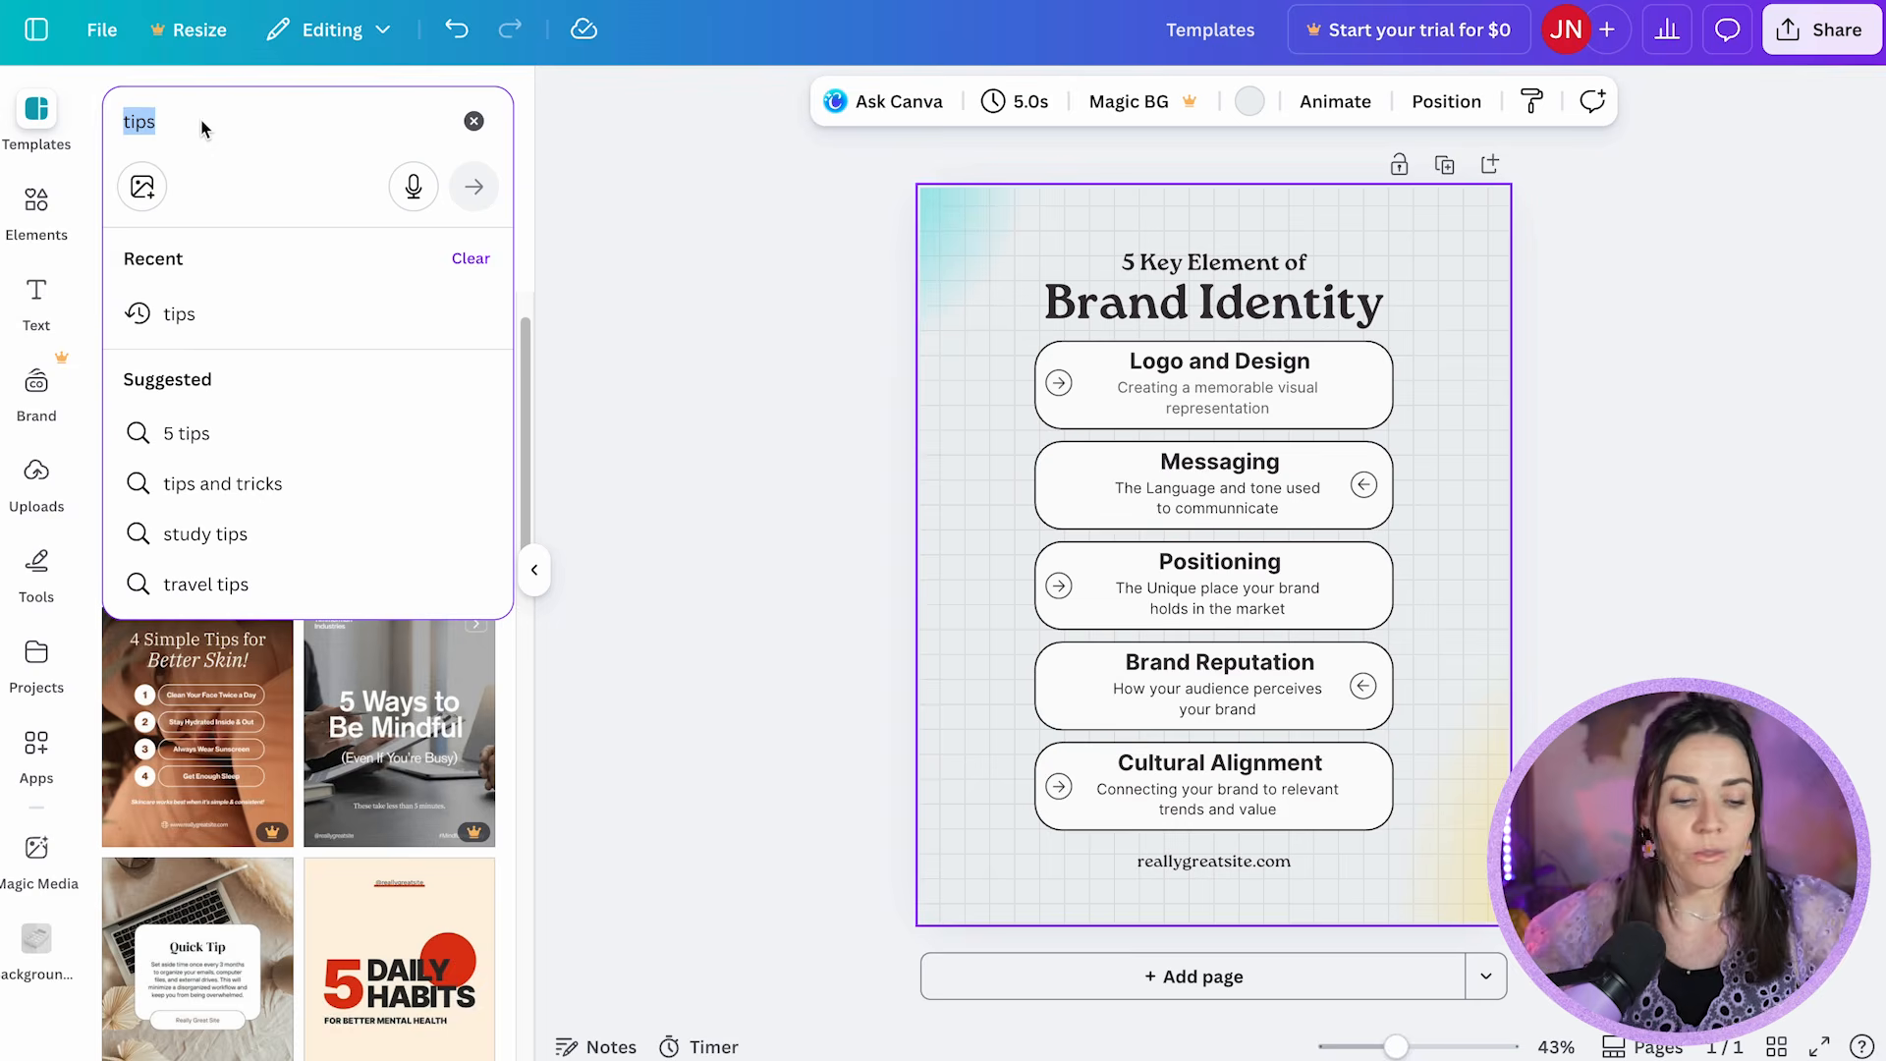
Step: Search the templates for "quote" and browse the quote post designs
text(quote)
key(Return)
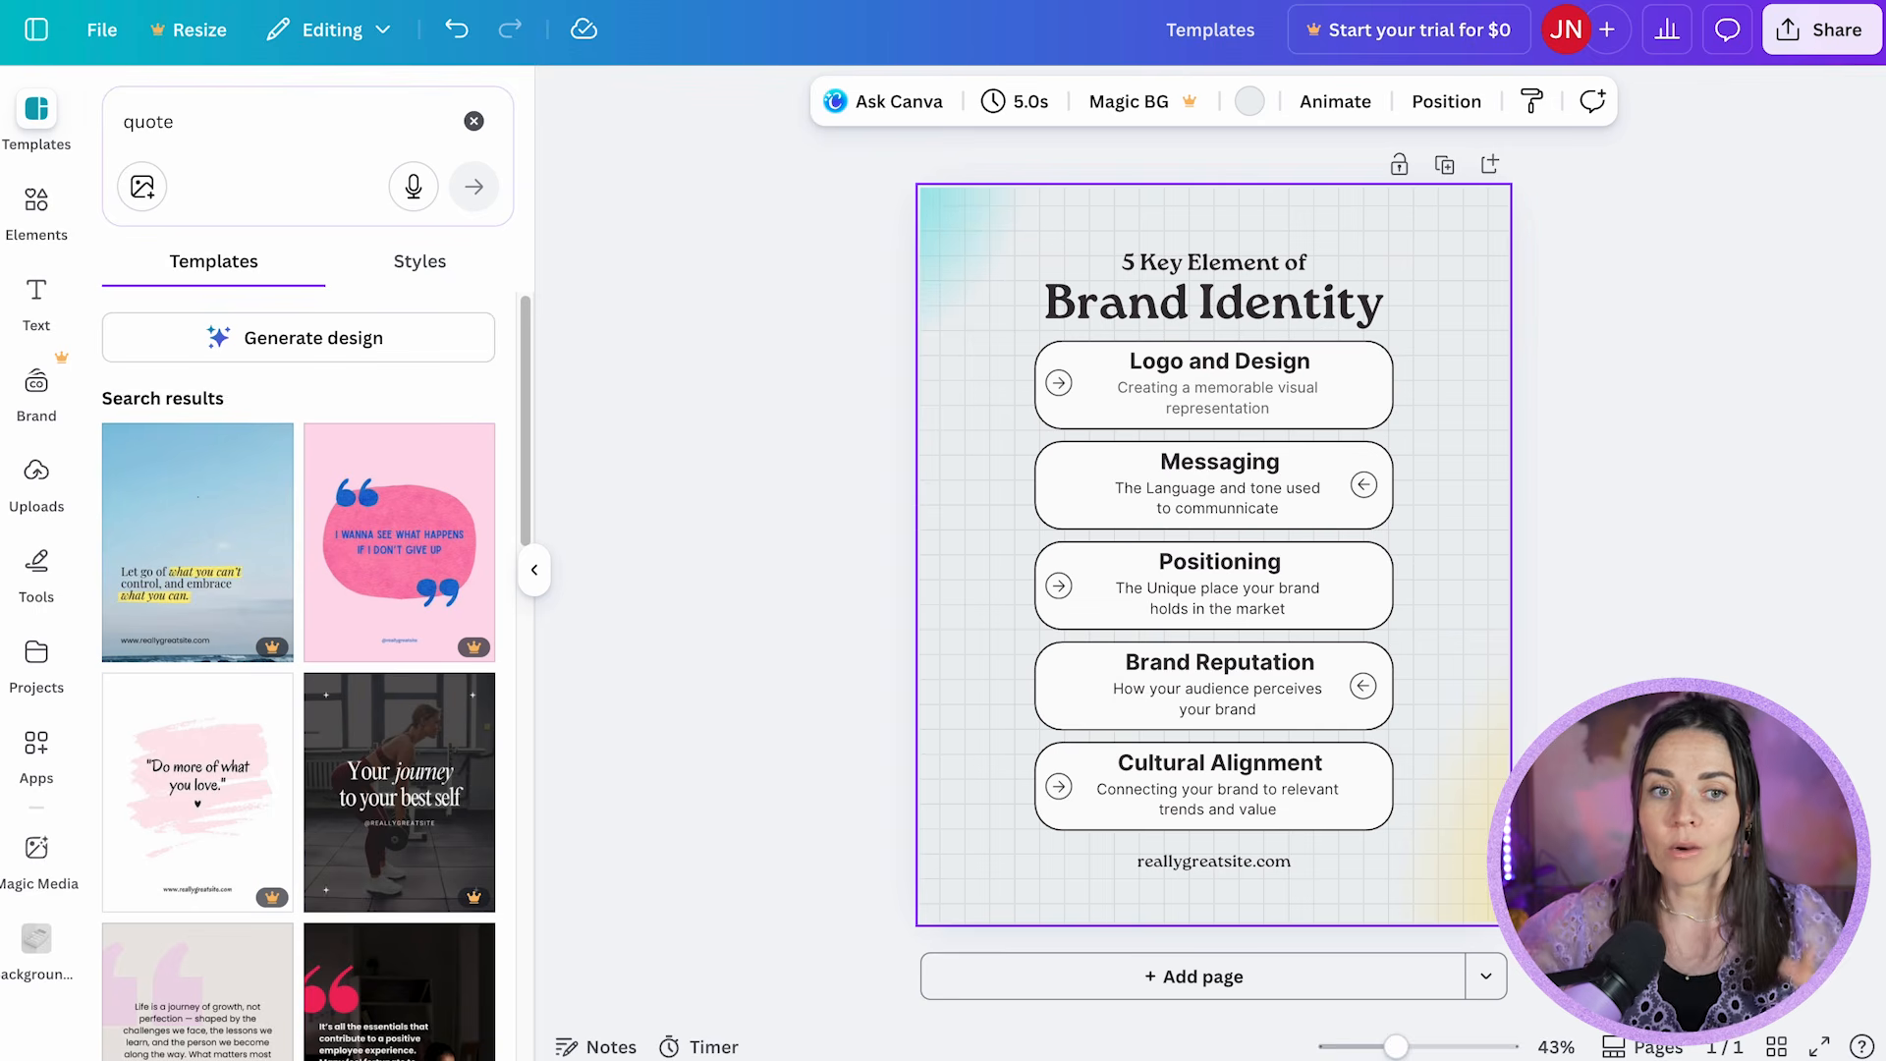
scroll(326, 448, down, 3)
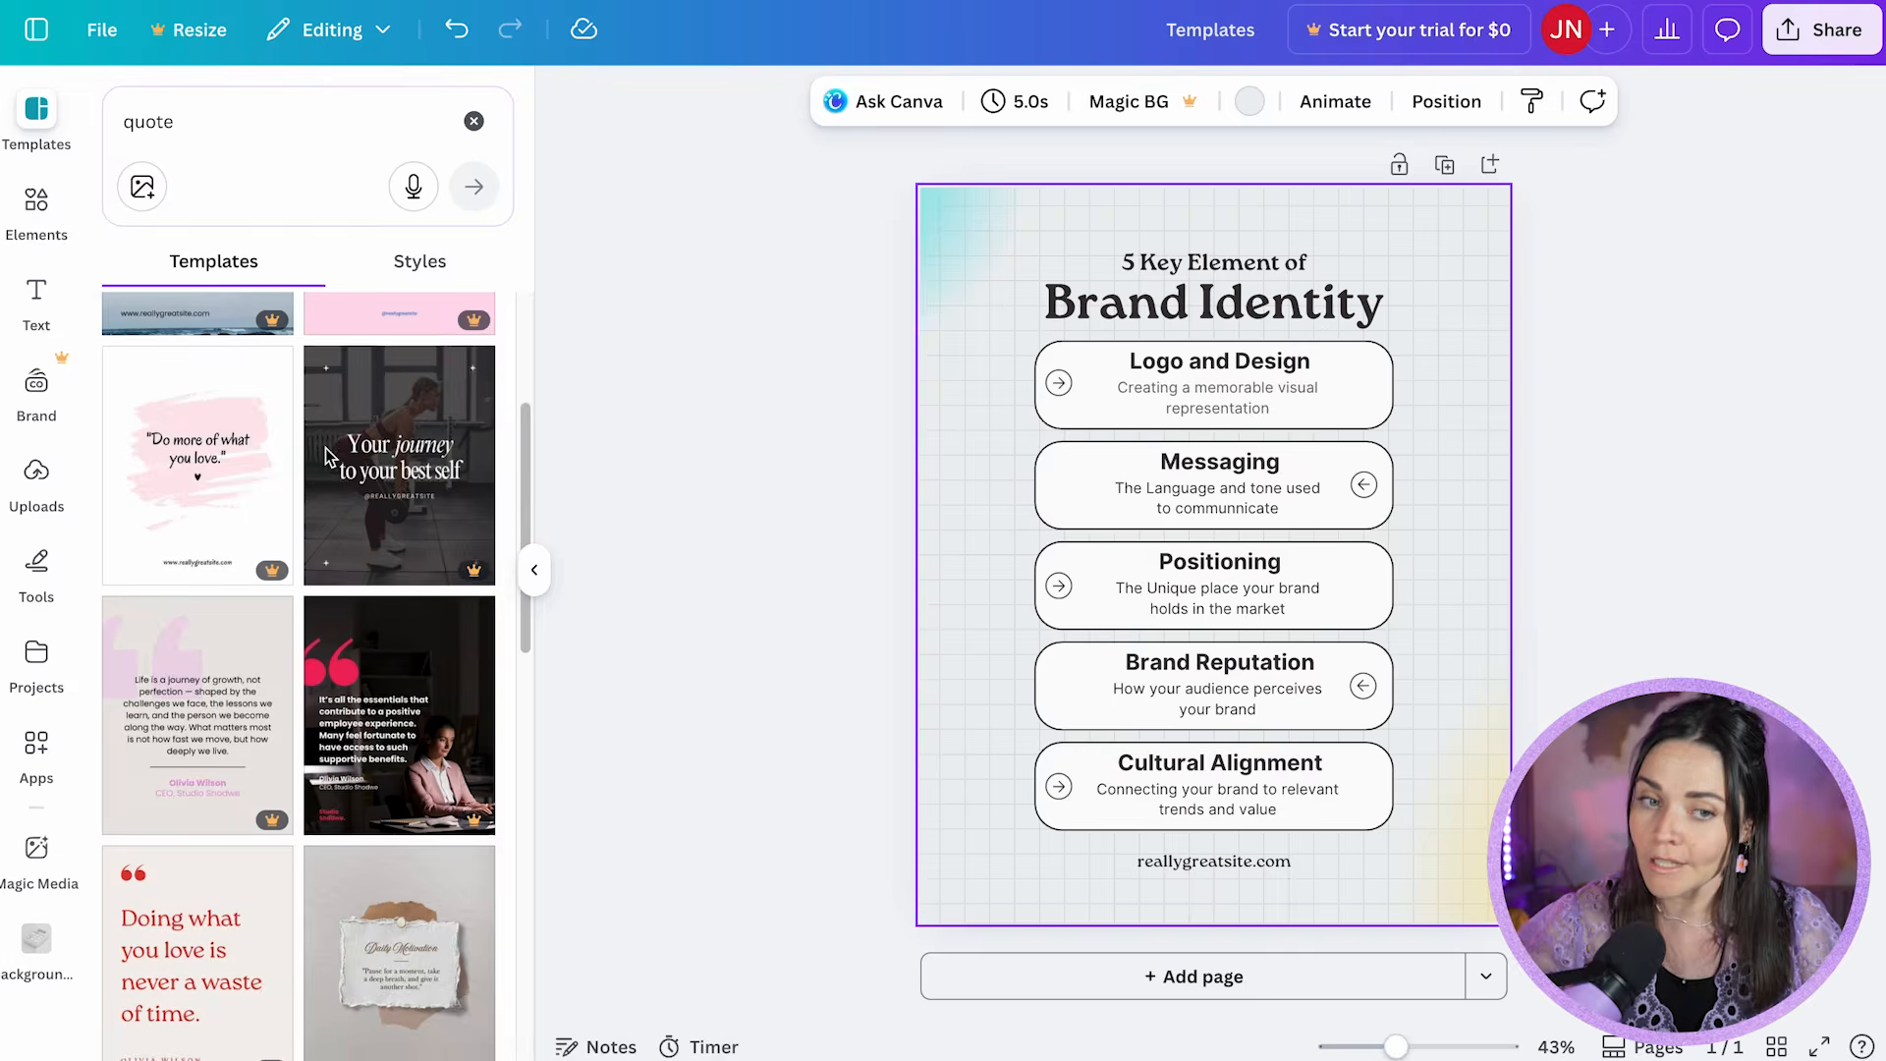
Step: Narrow the template search to "quote health"
click(242, 260)
click(217, 130)
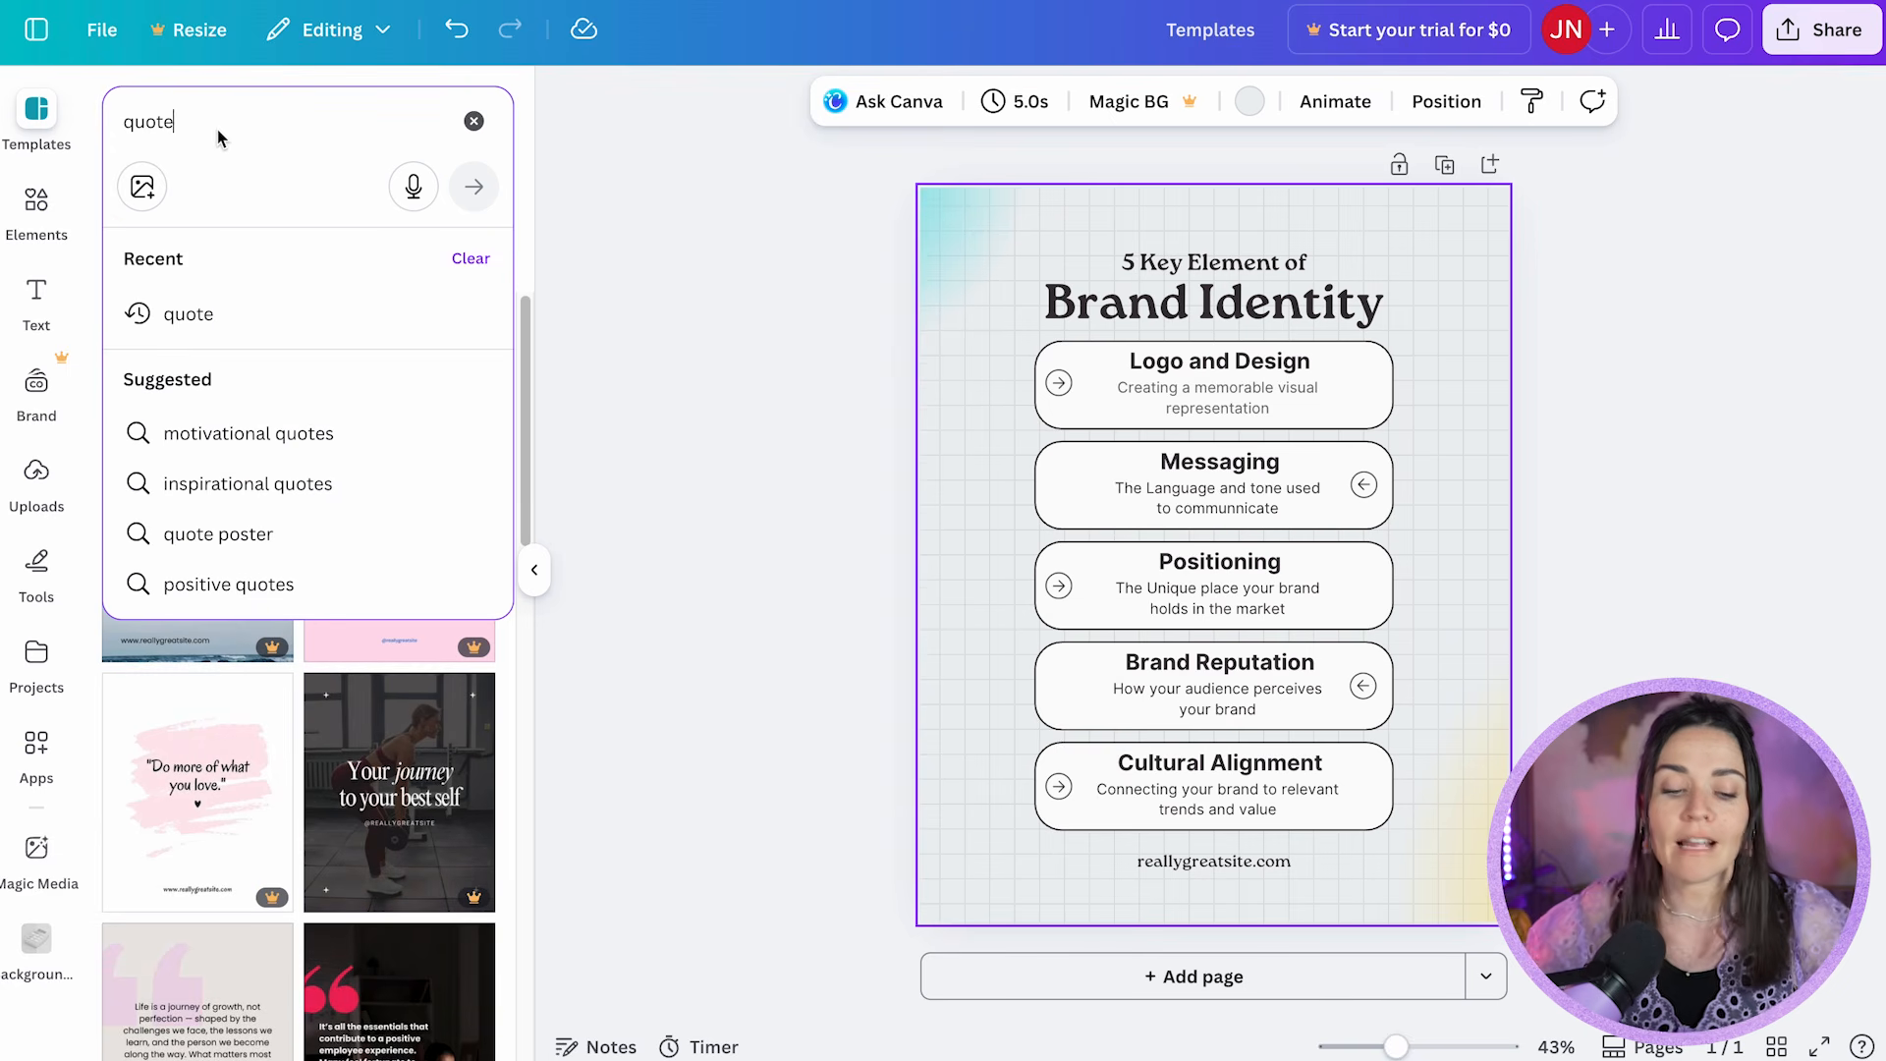
text(health)
key(Return)
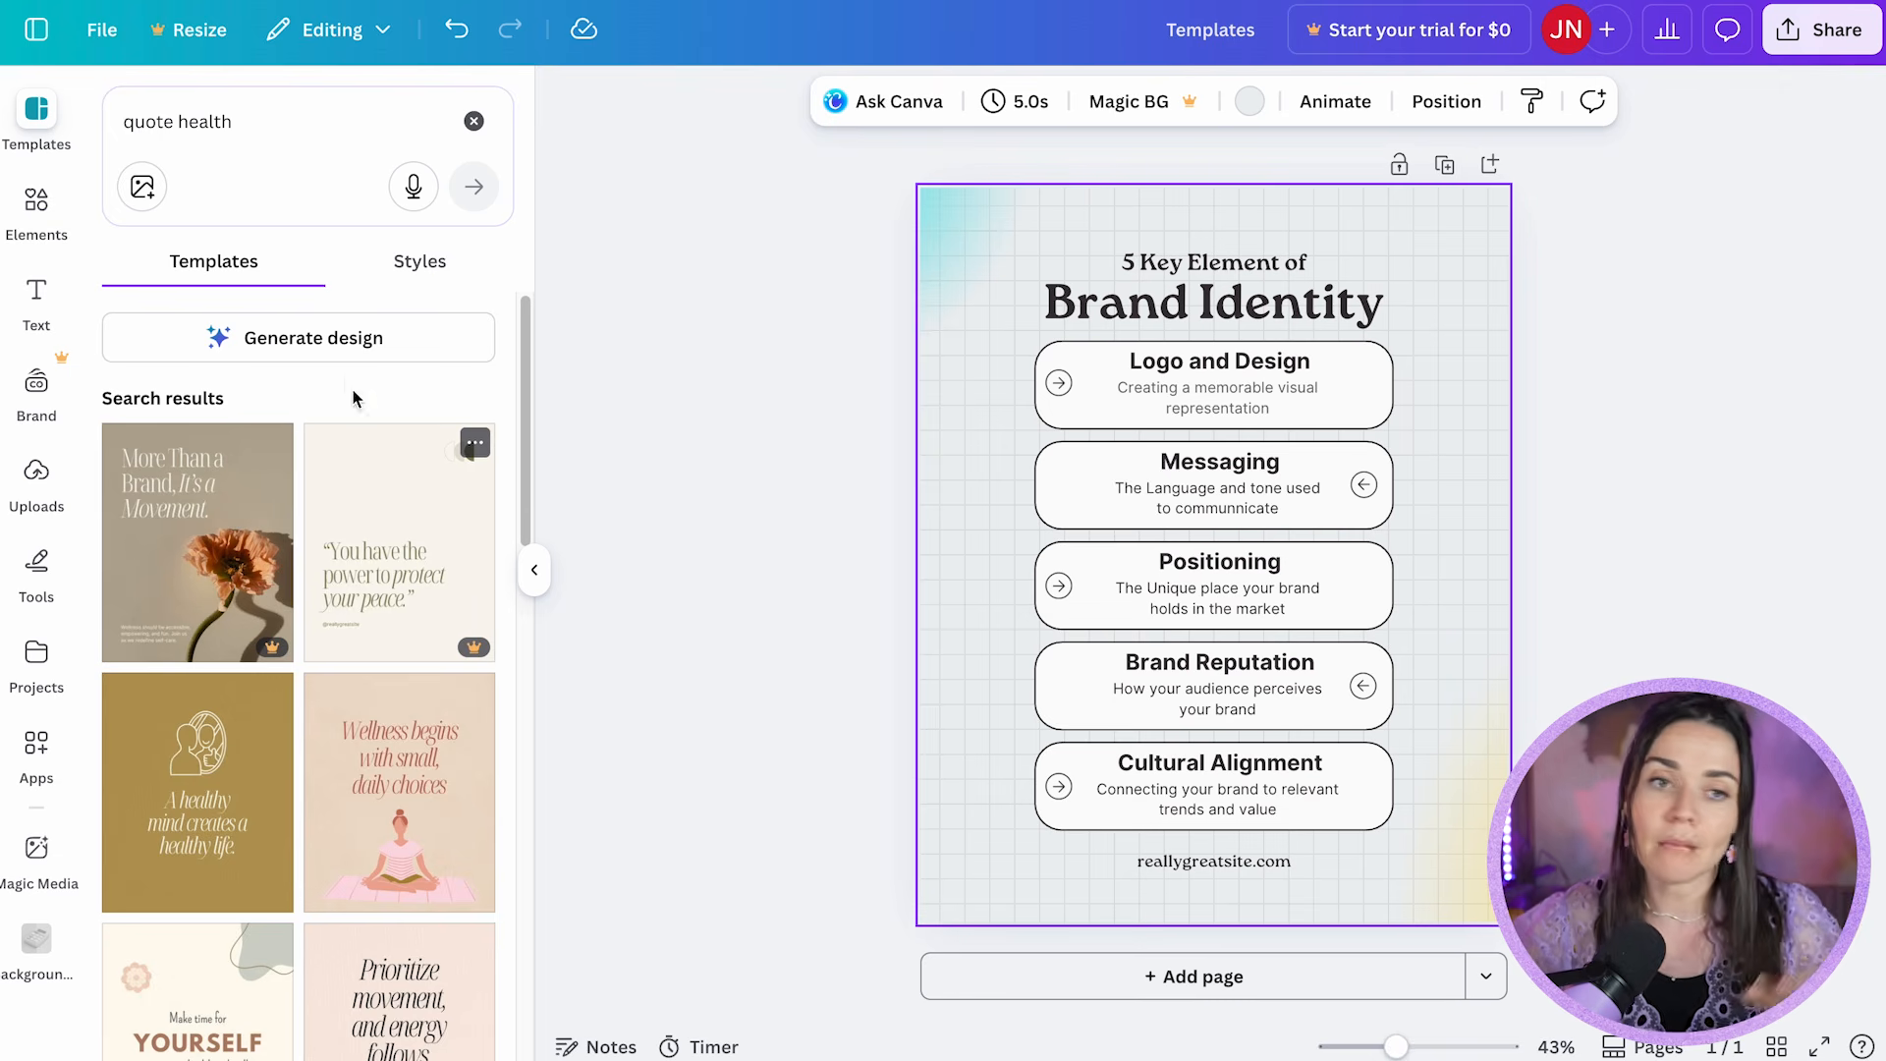
click(246, 129)
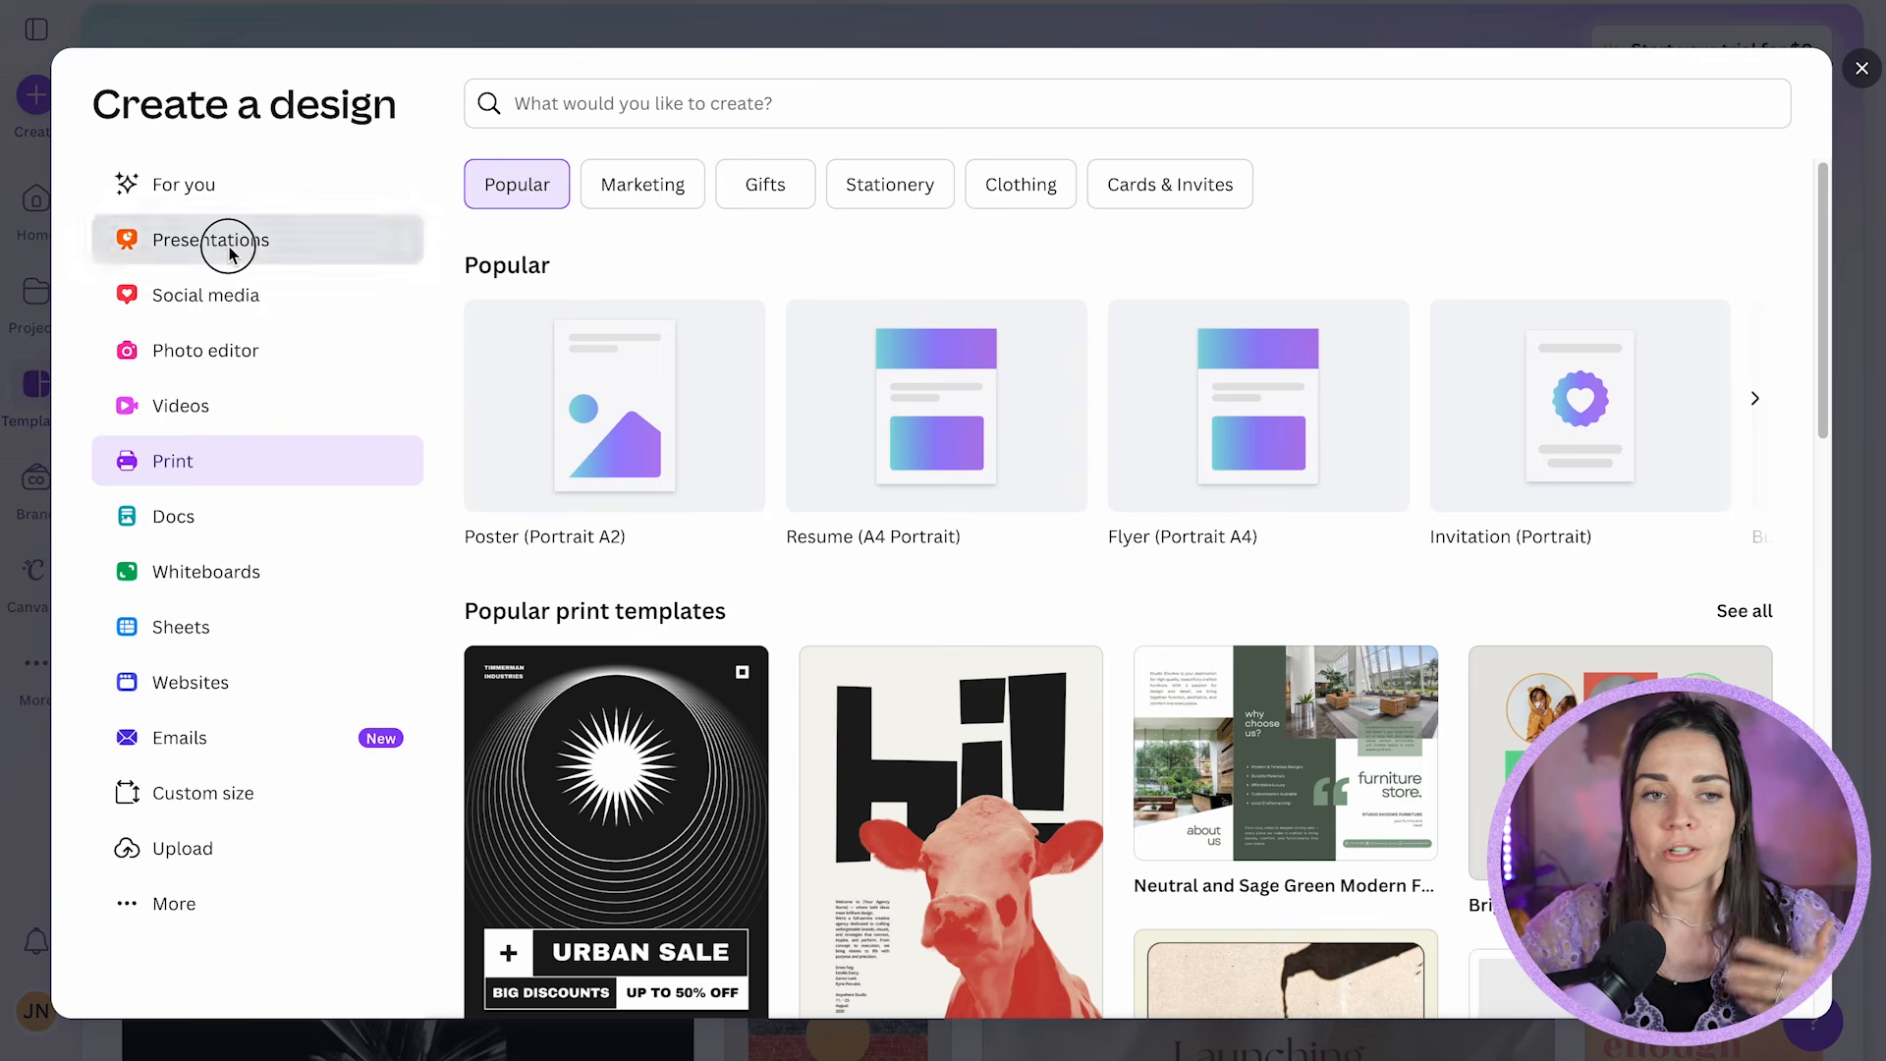
Step: Create a blank presentation and open the "Social Media Marketing Report" template to review its pages
click(229, 252)
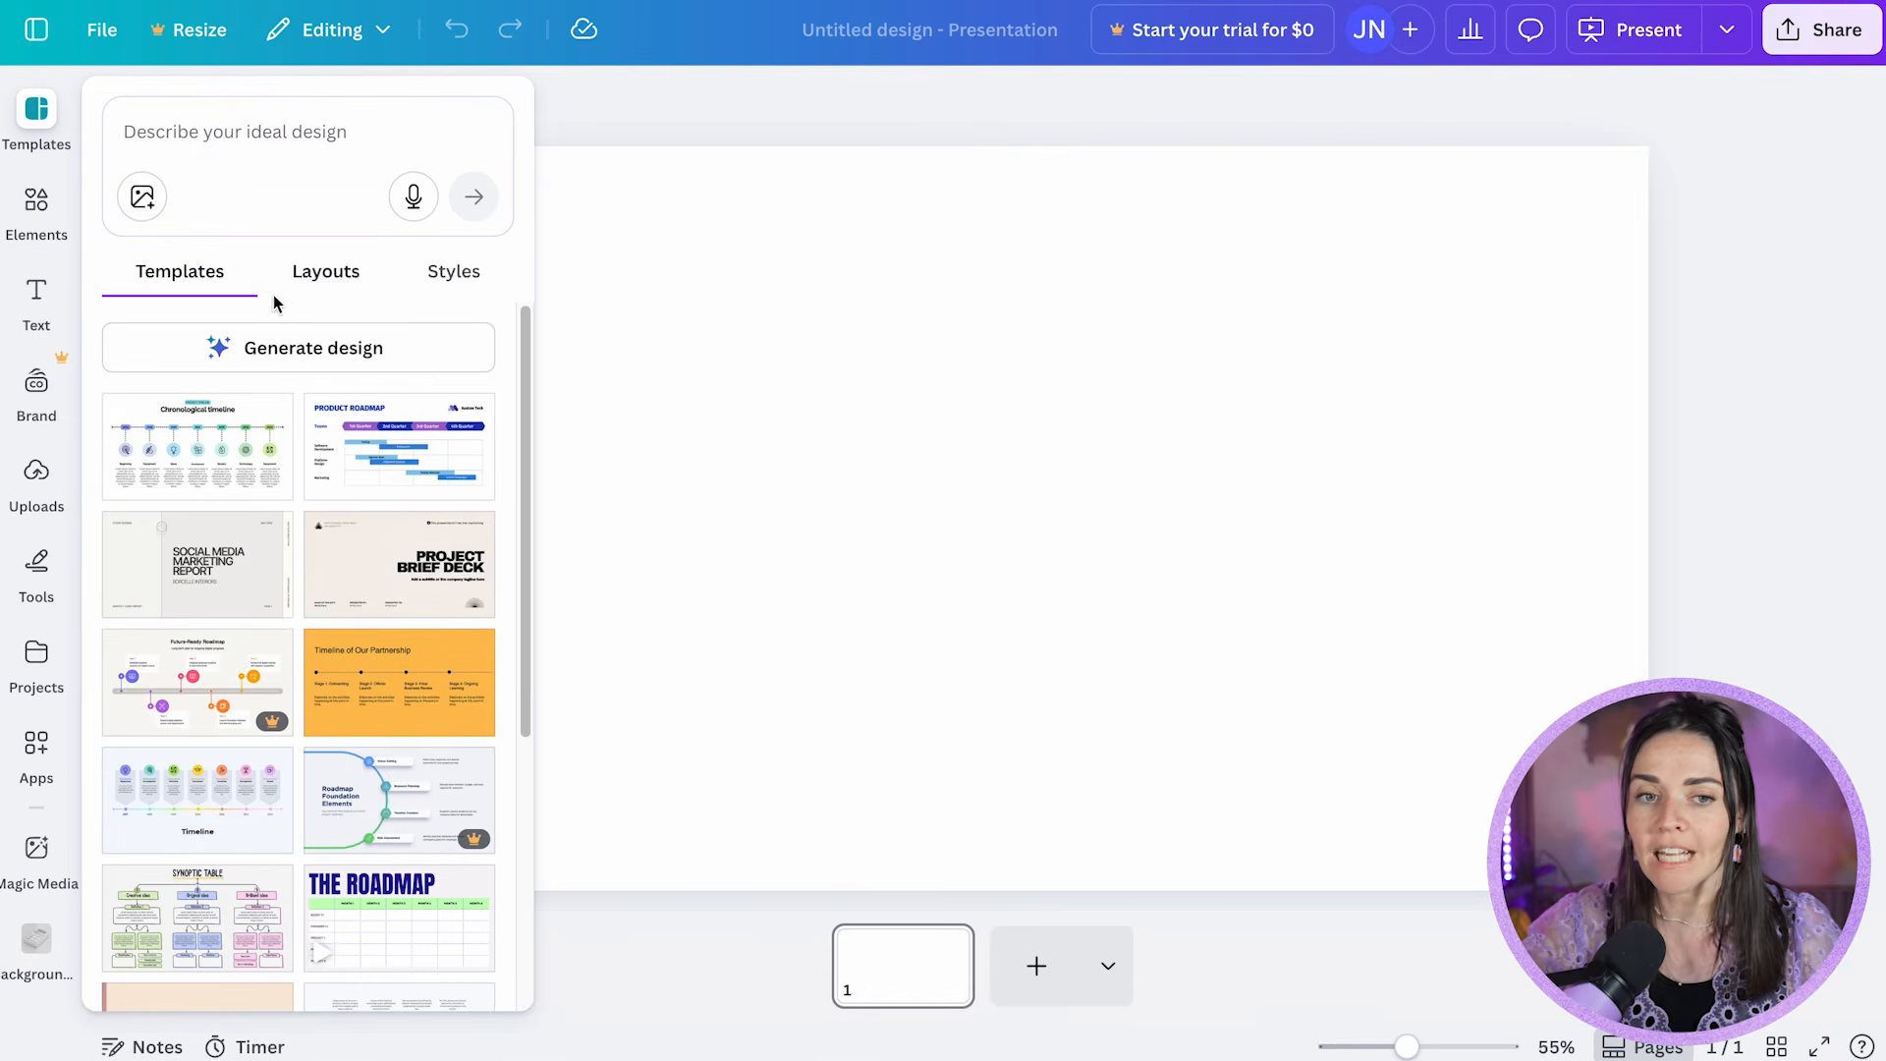
click(214, 577)
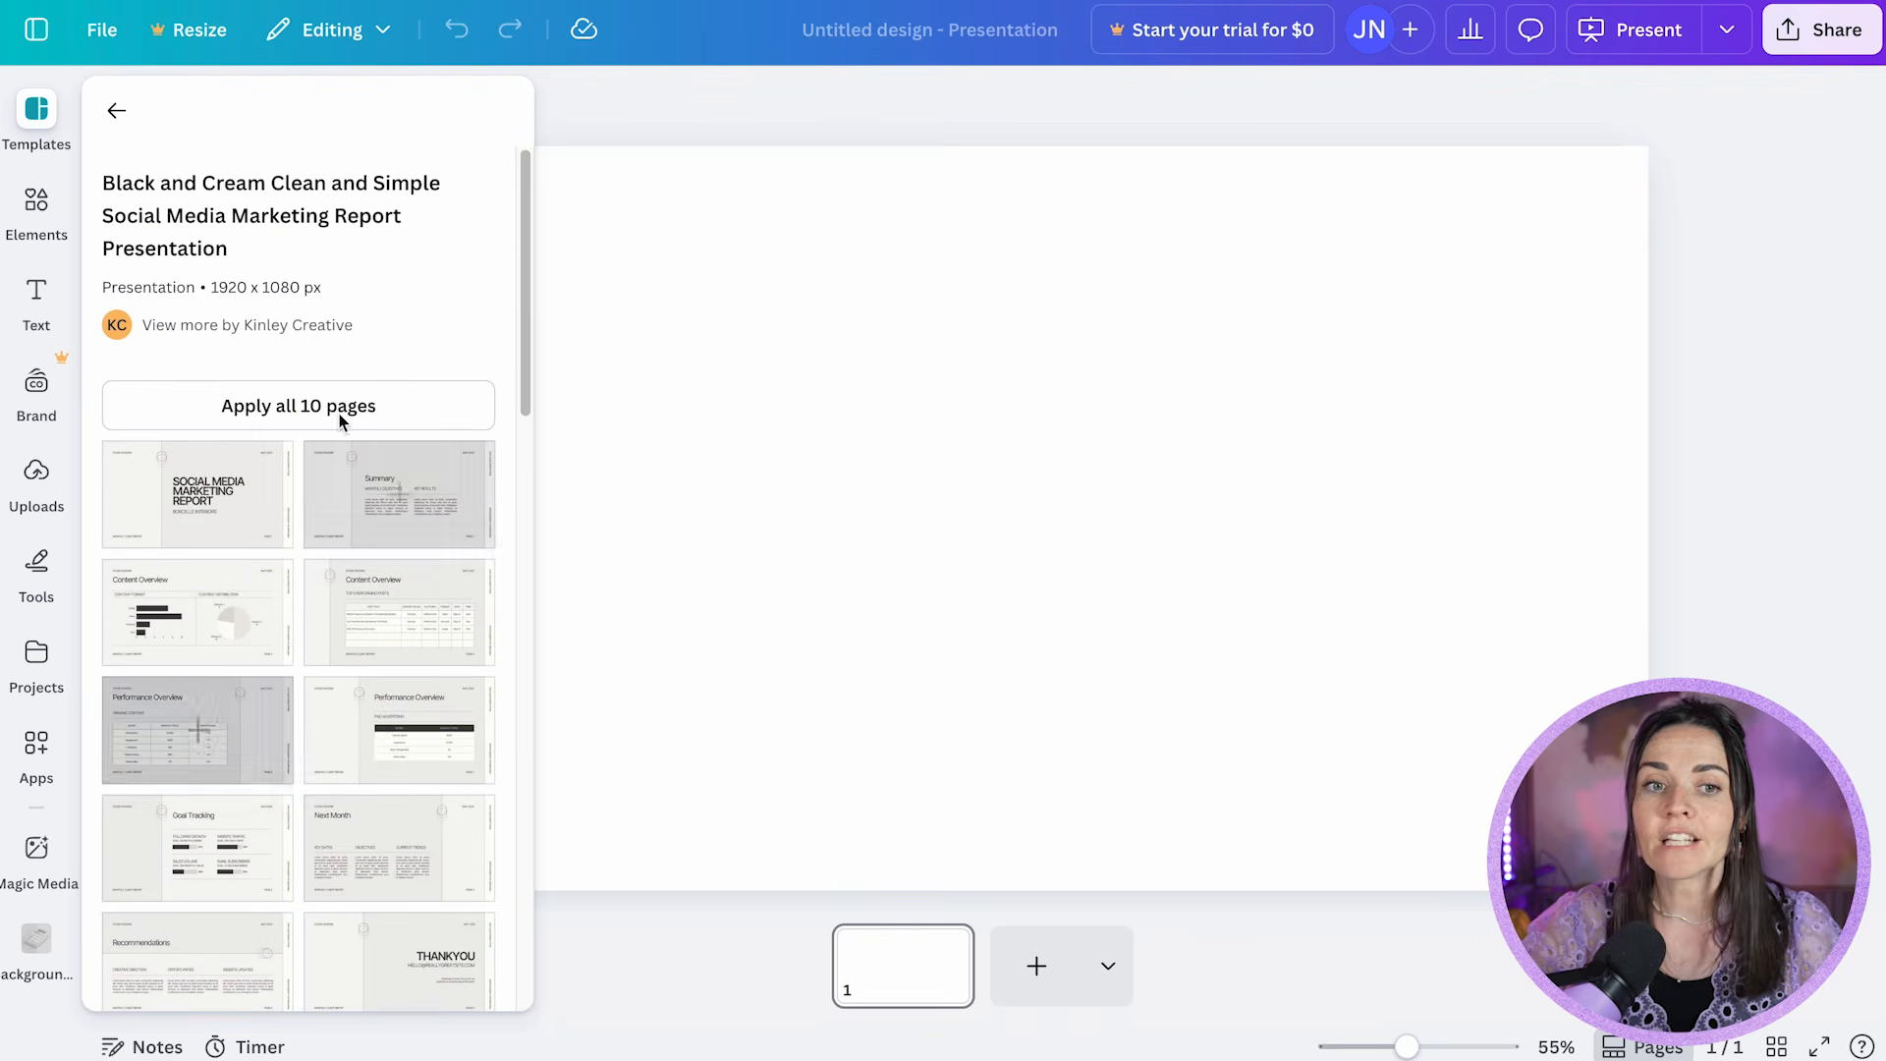
scroll(371, 330, down, 1)
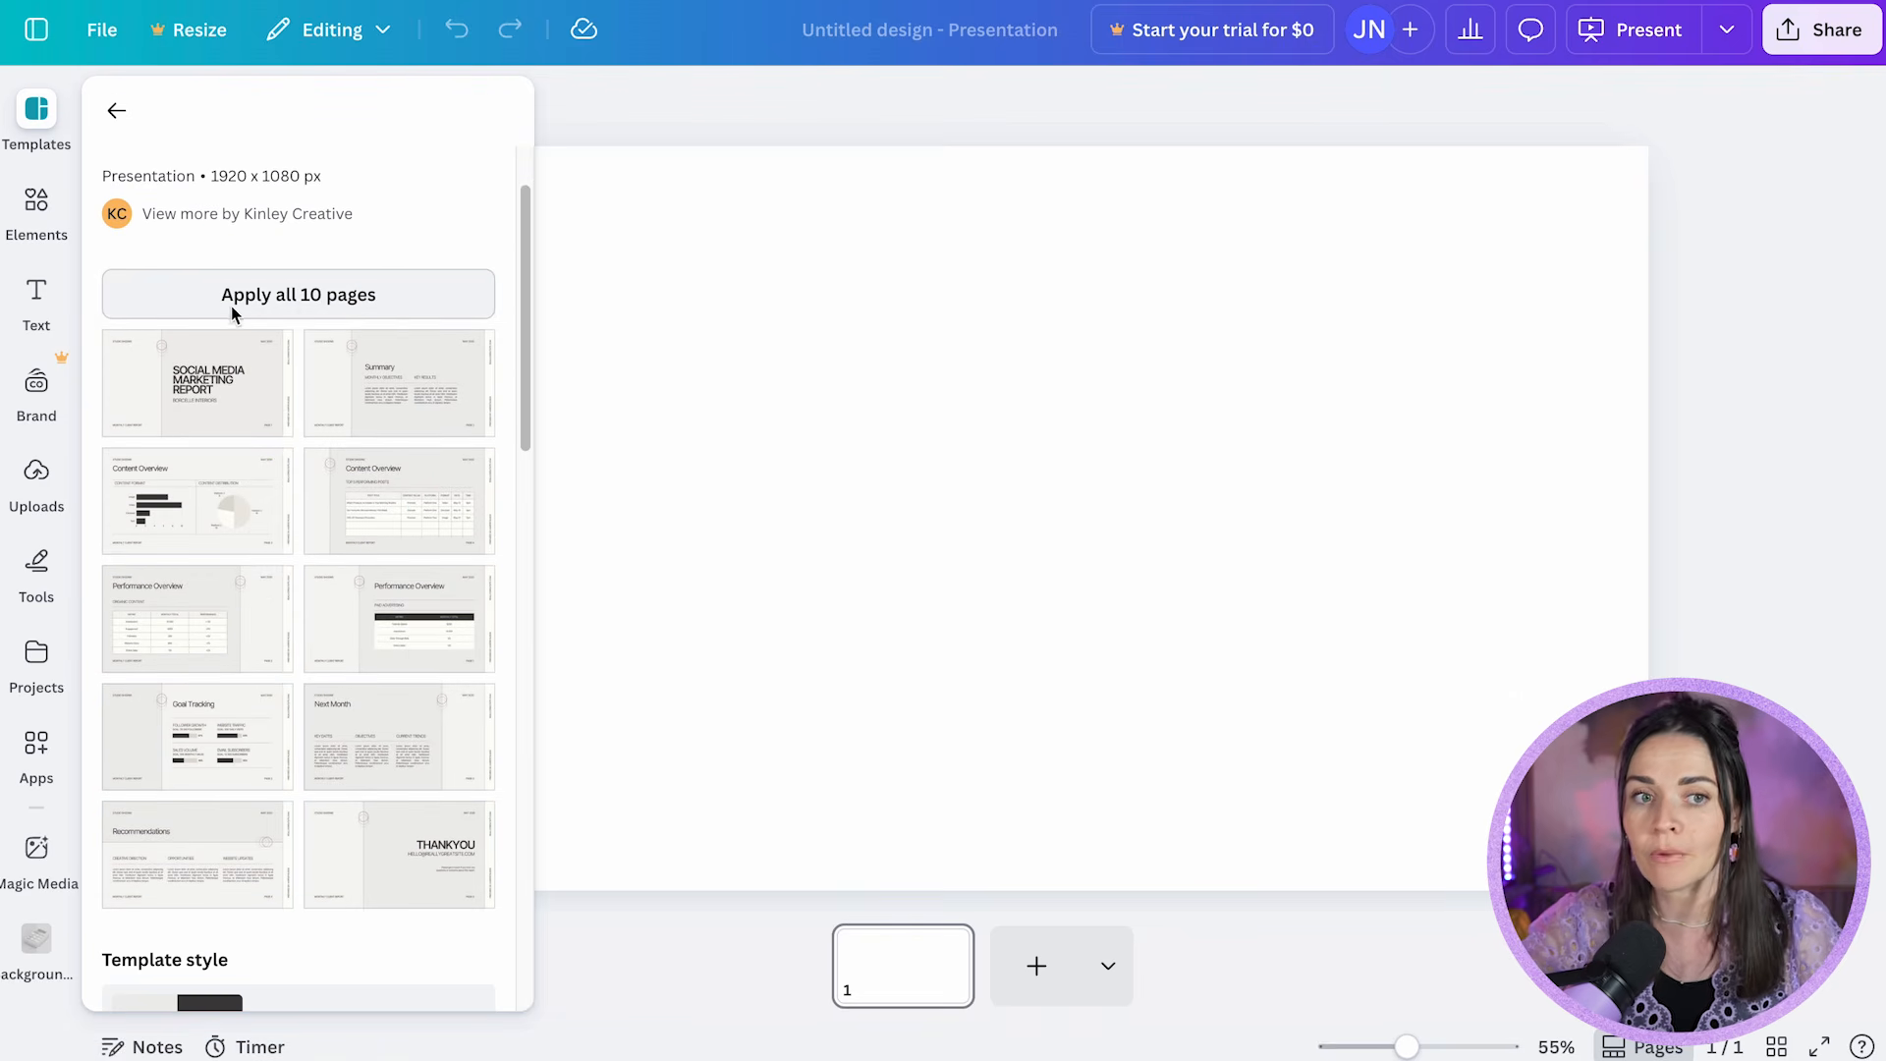
Step: Apply all 10 pages of the Social Media Marketing Report template to the presentation and undo it
click(373, 305)
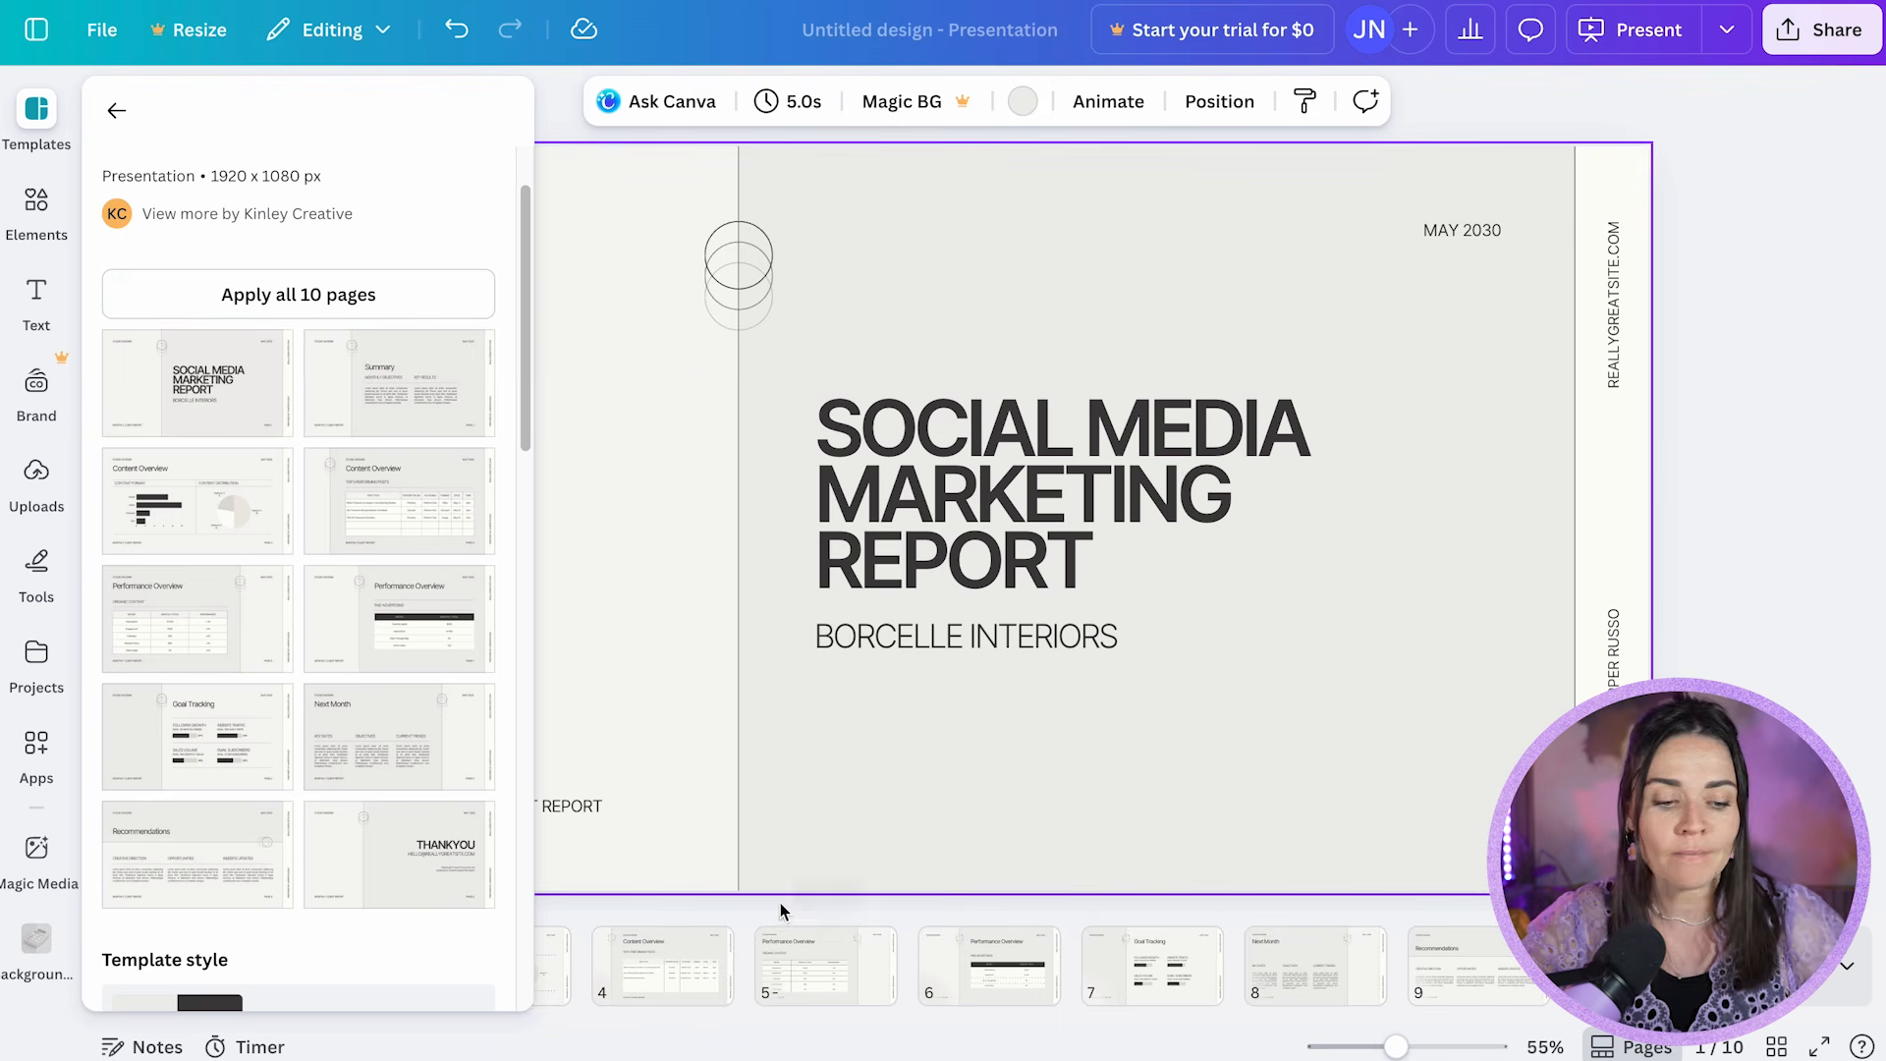
key(ctrl+z)
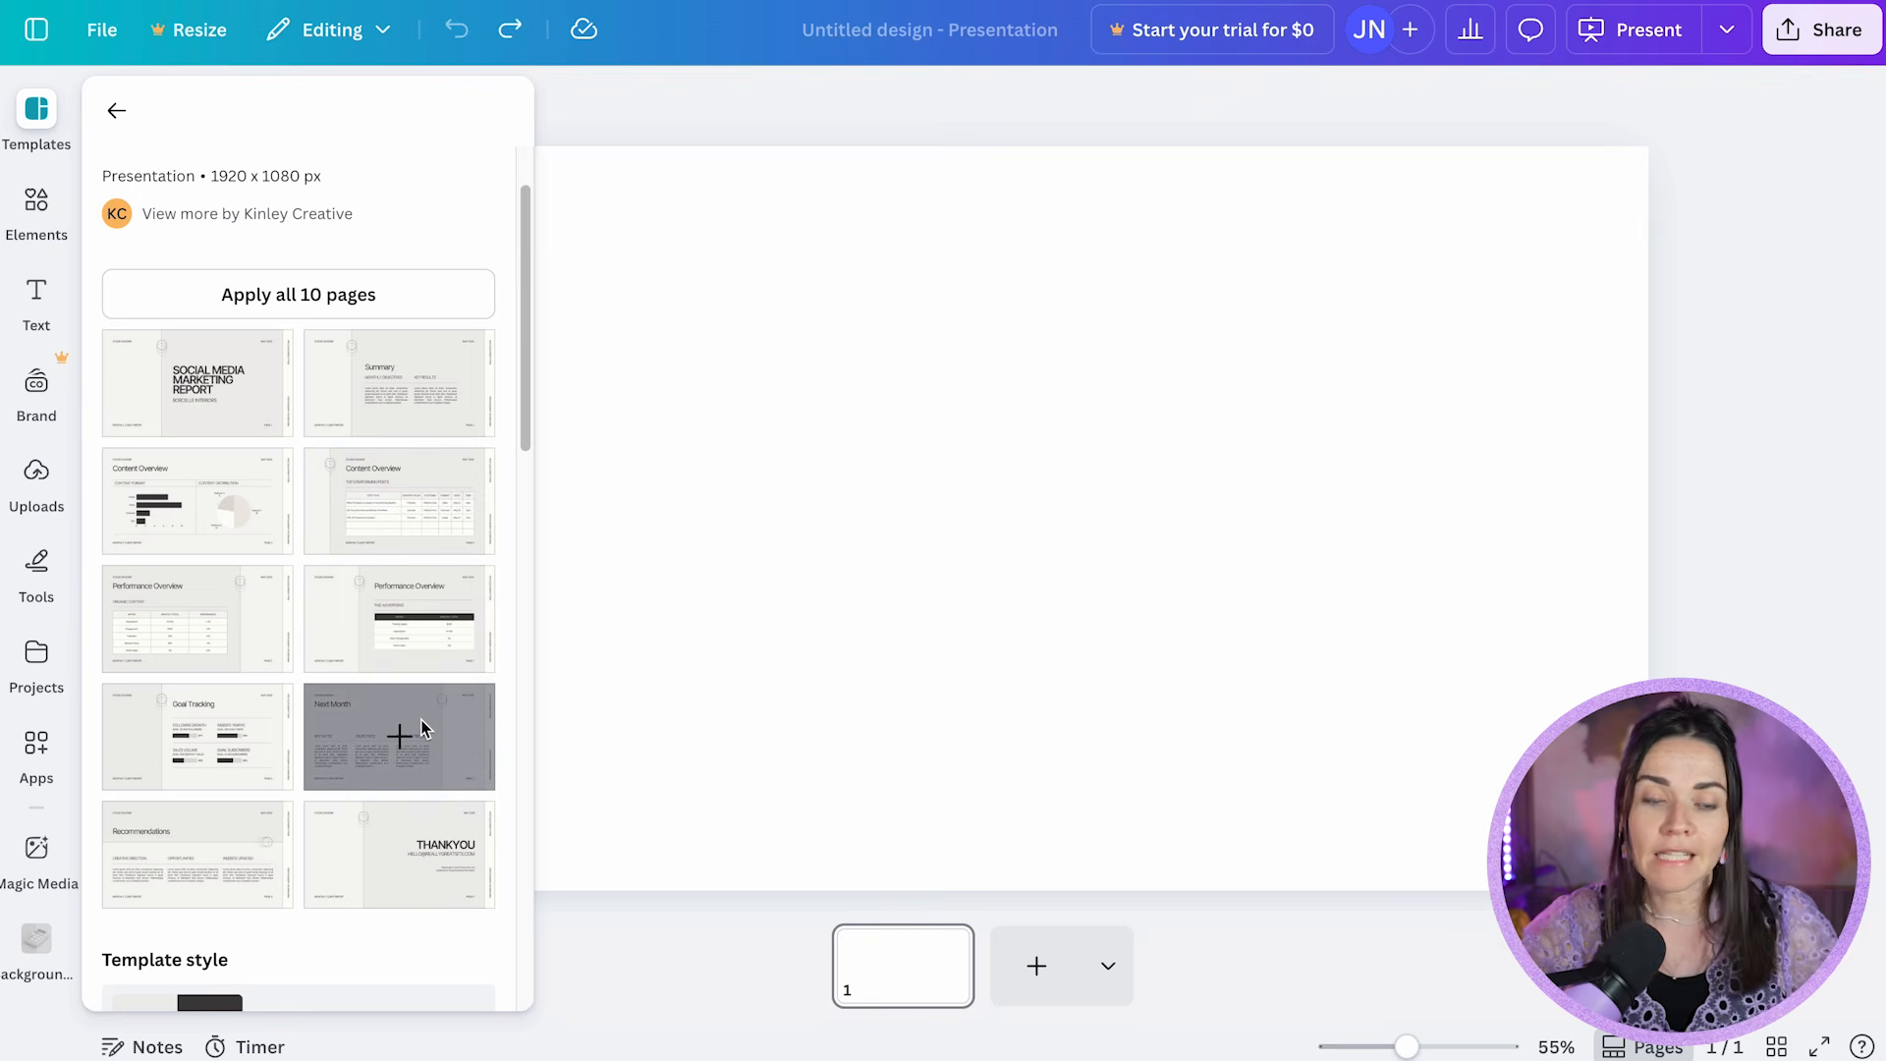
click(201, 627)
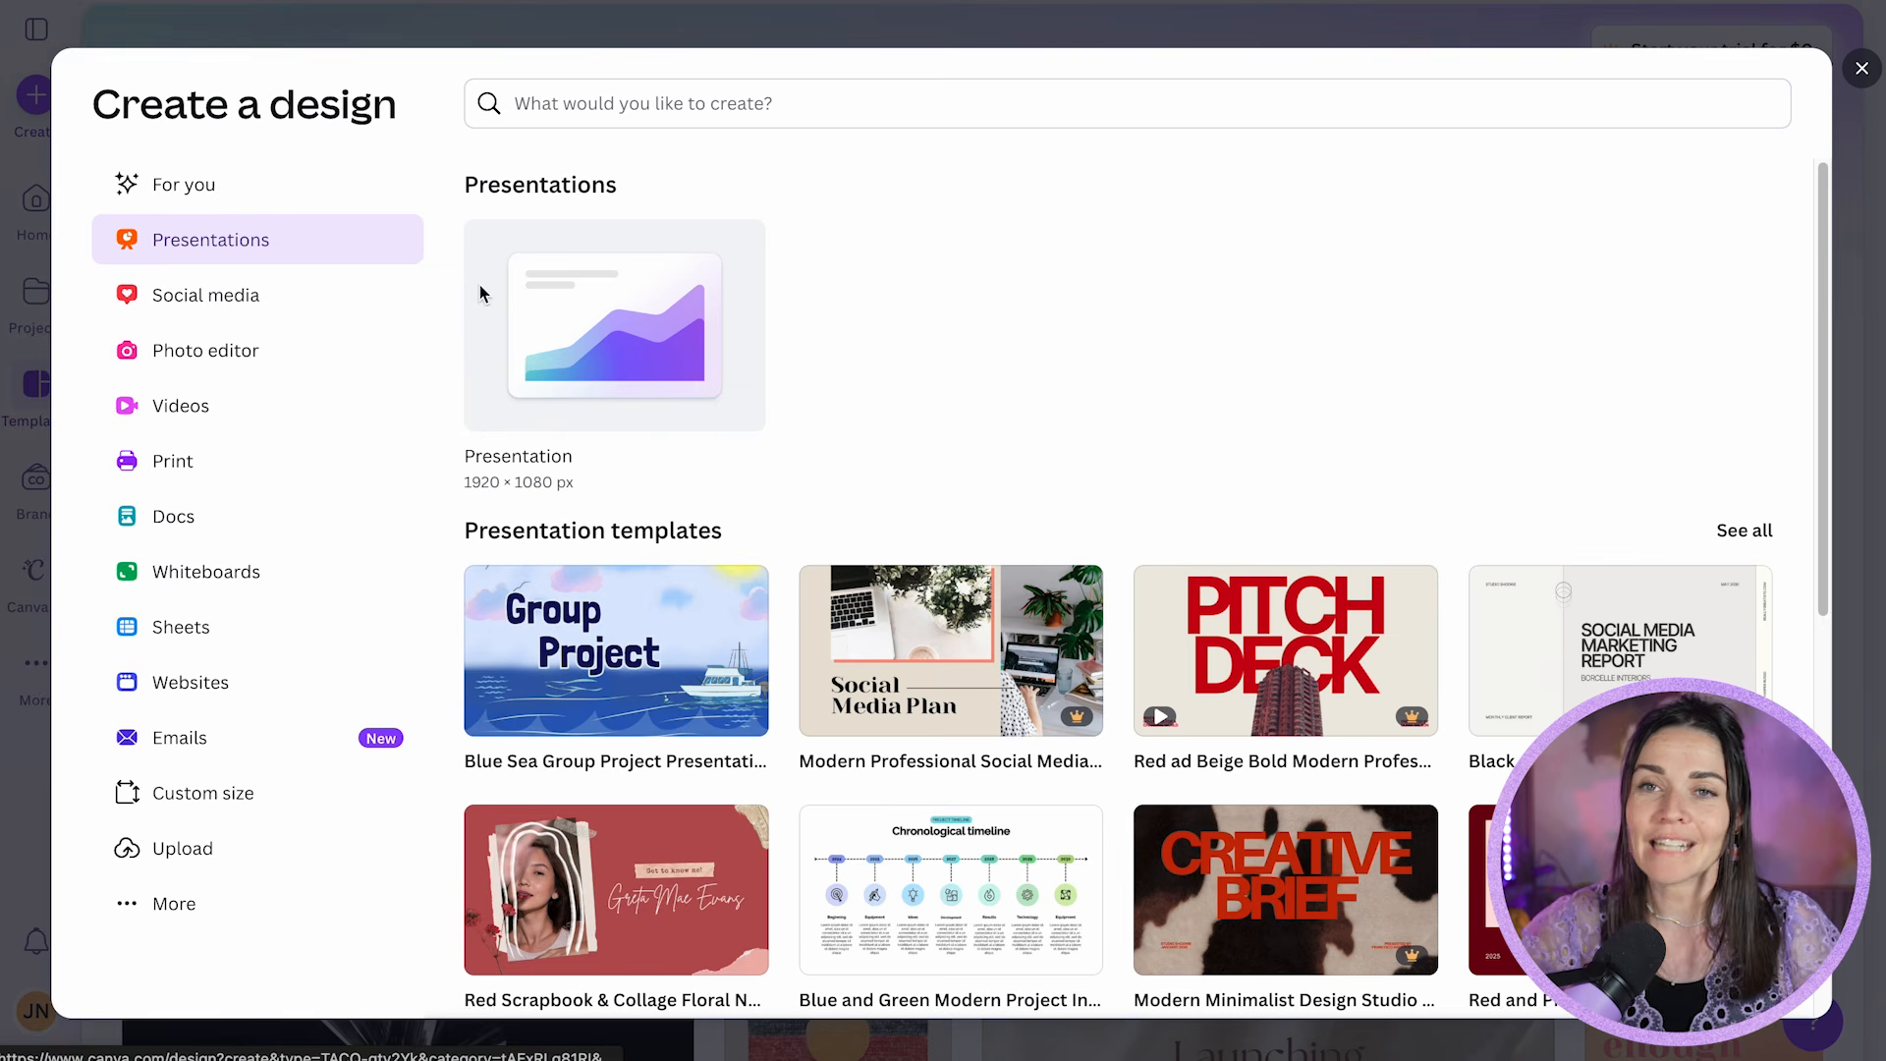
Step: Leave the design creation dialog and search the home page's templates for "health quote"
click(1863, 70)
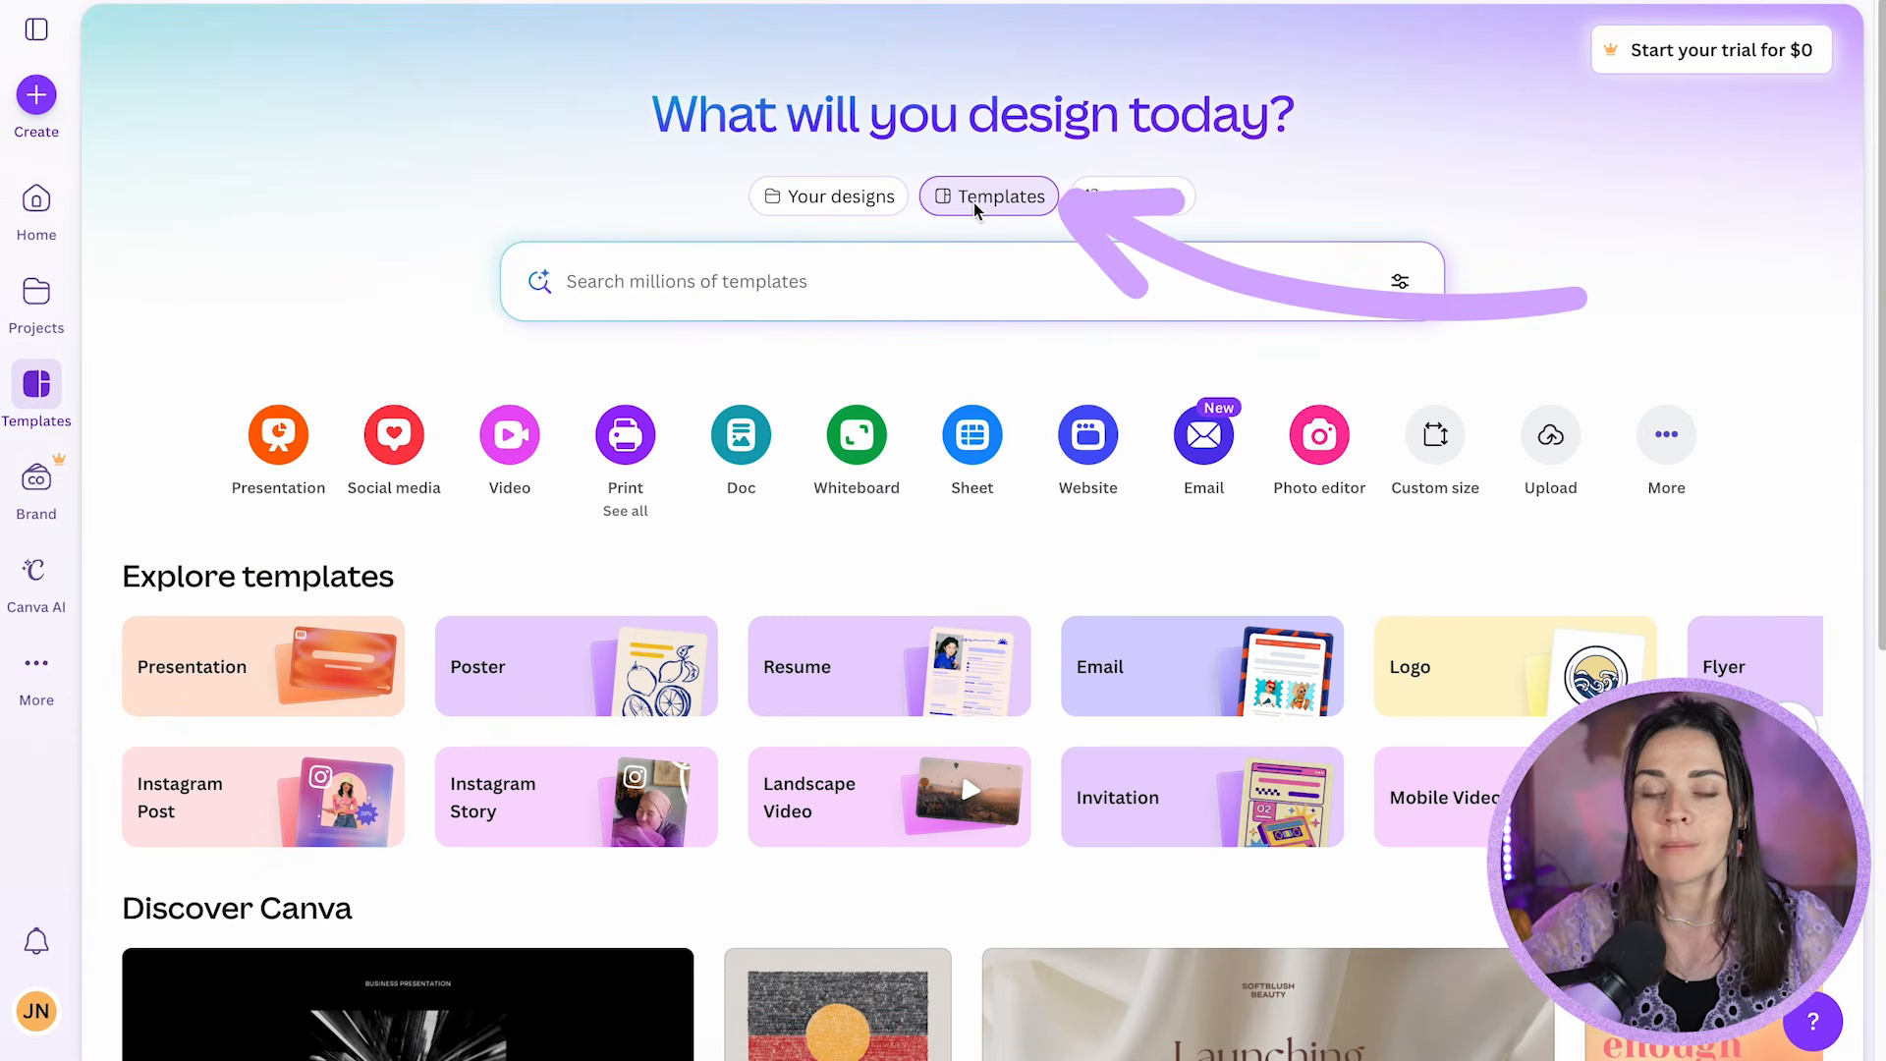
click(847, 196)
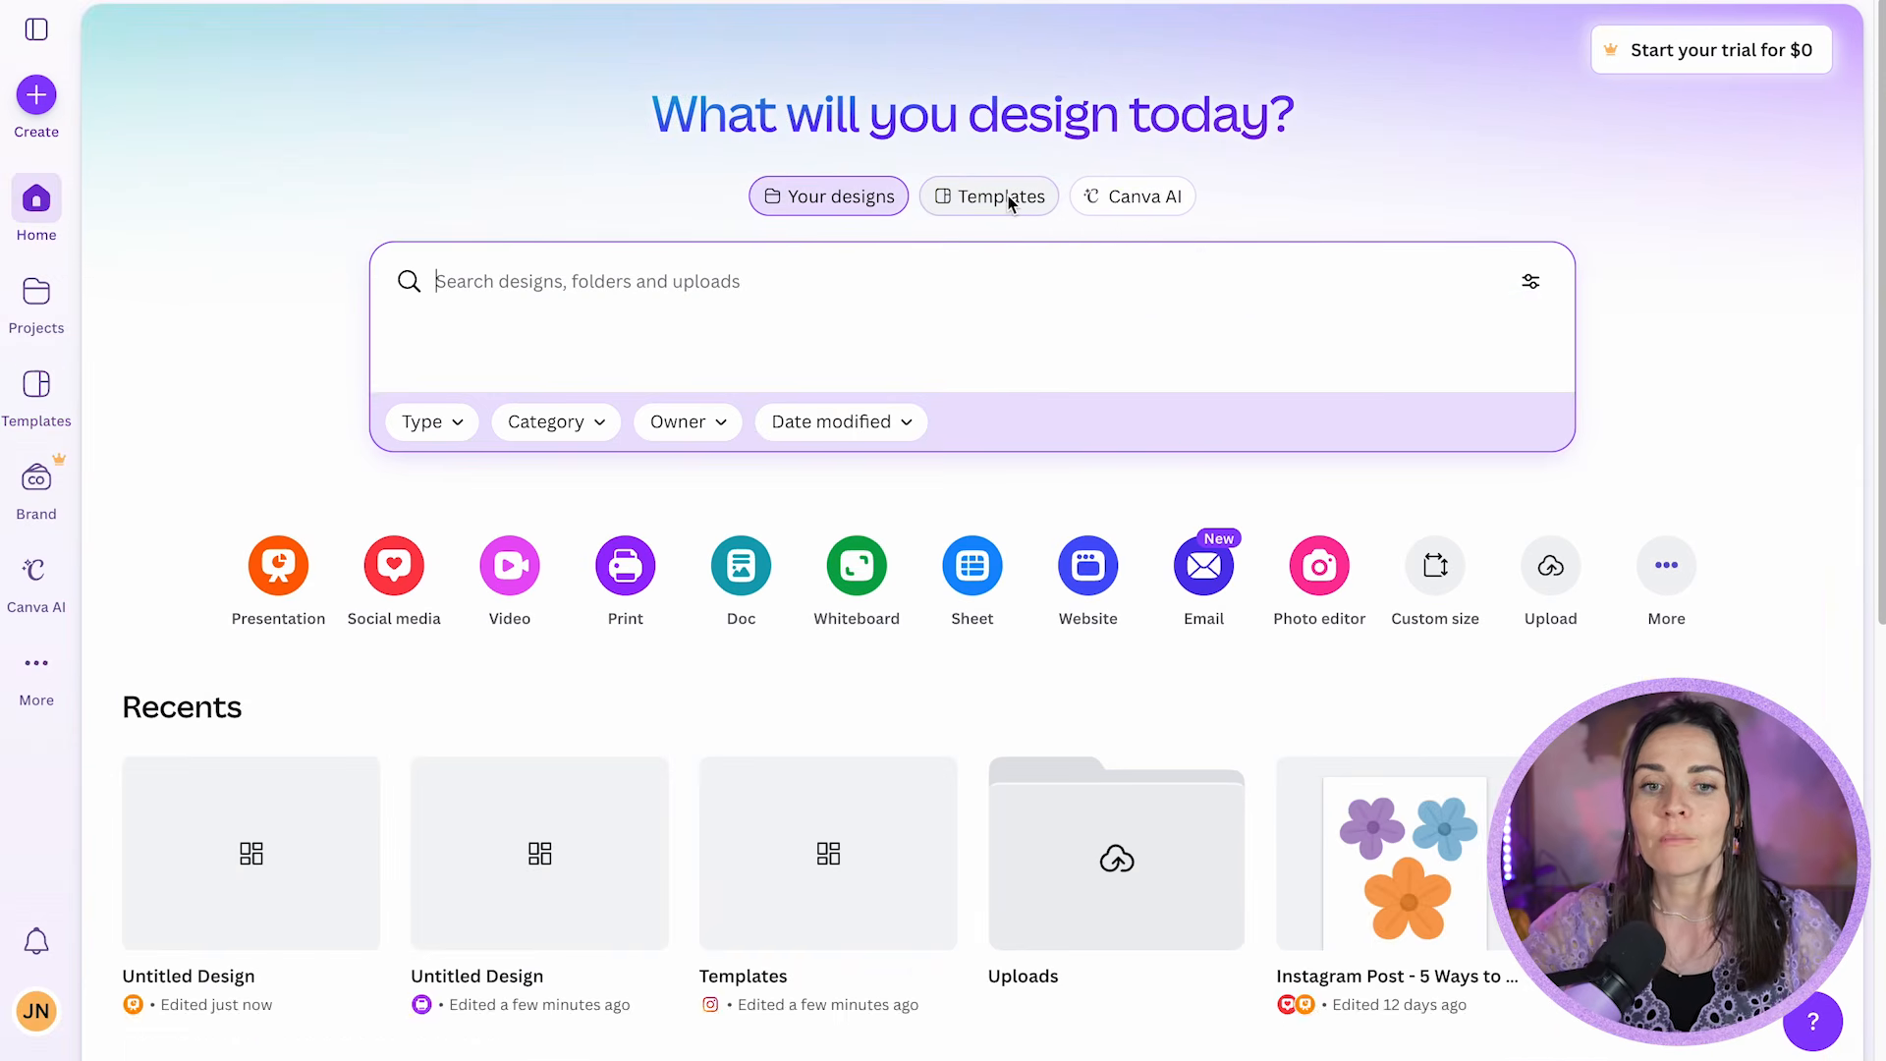
click(1008, 196)
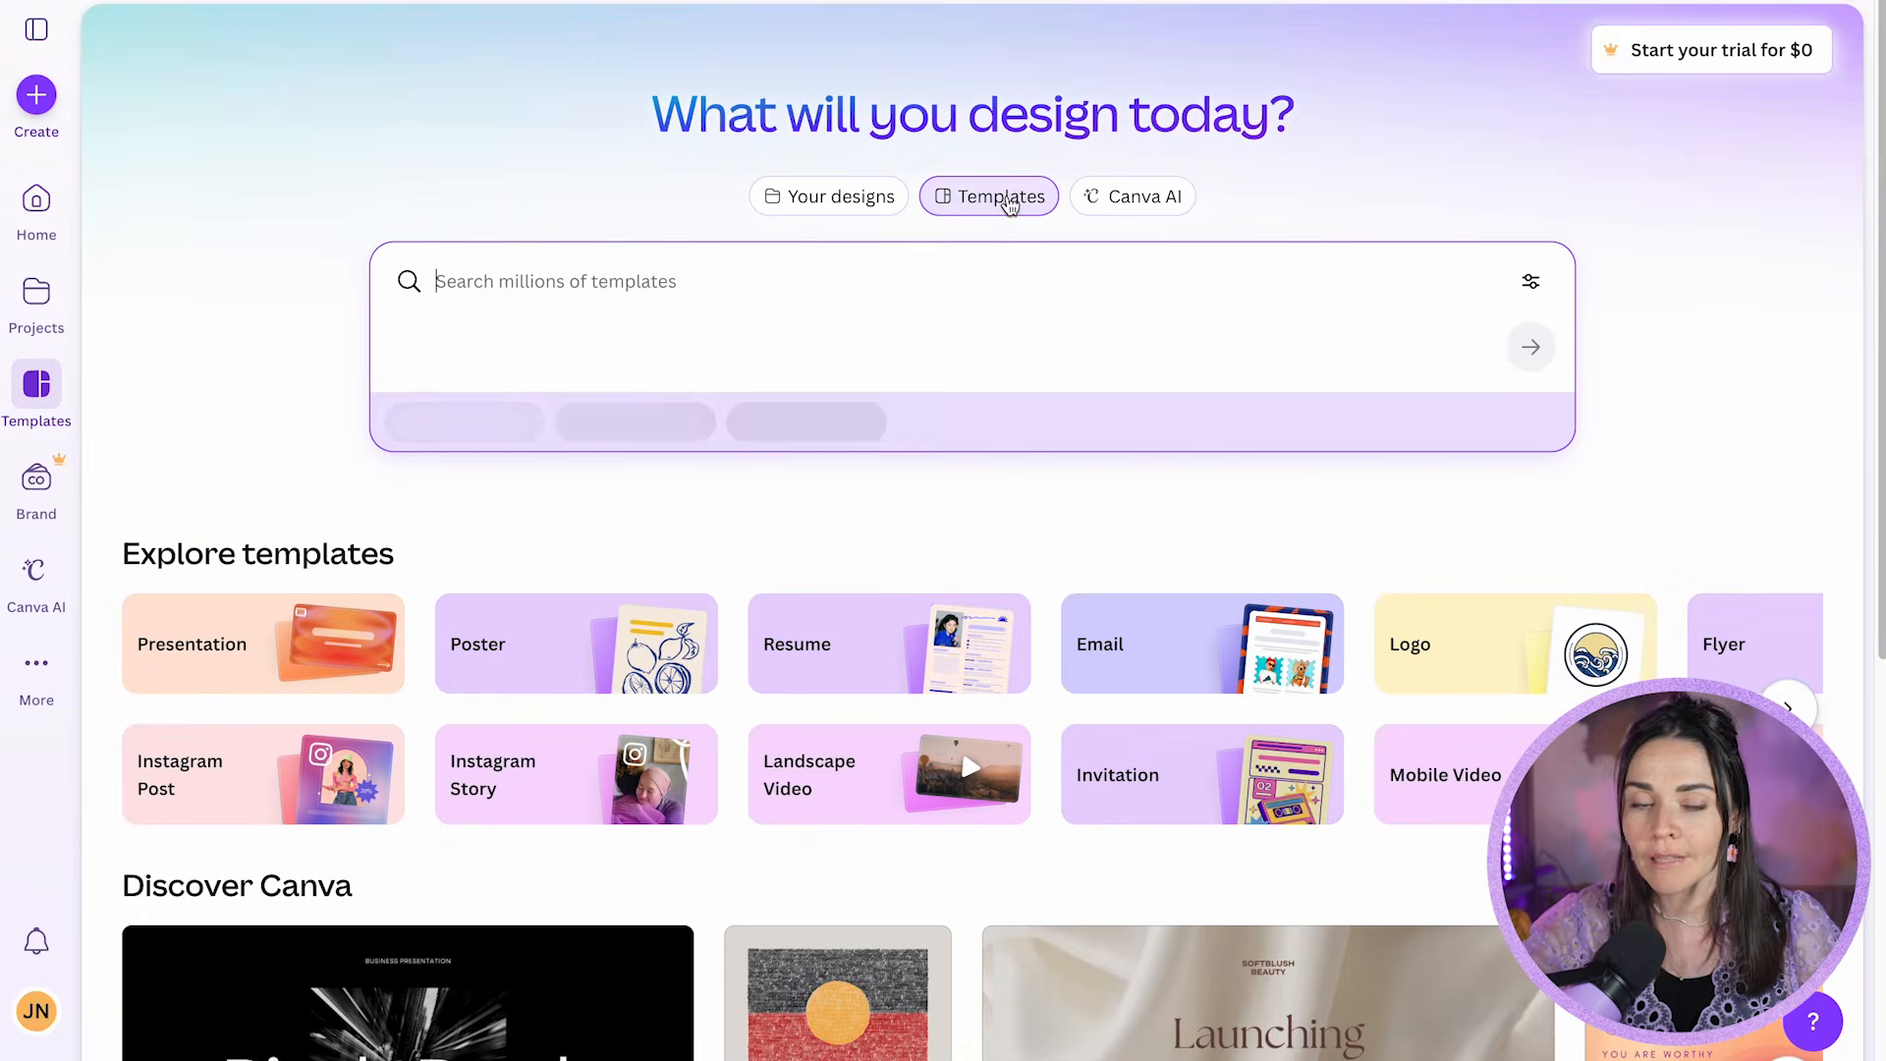
click(628, 280)
text(health quote)
key(Return)
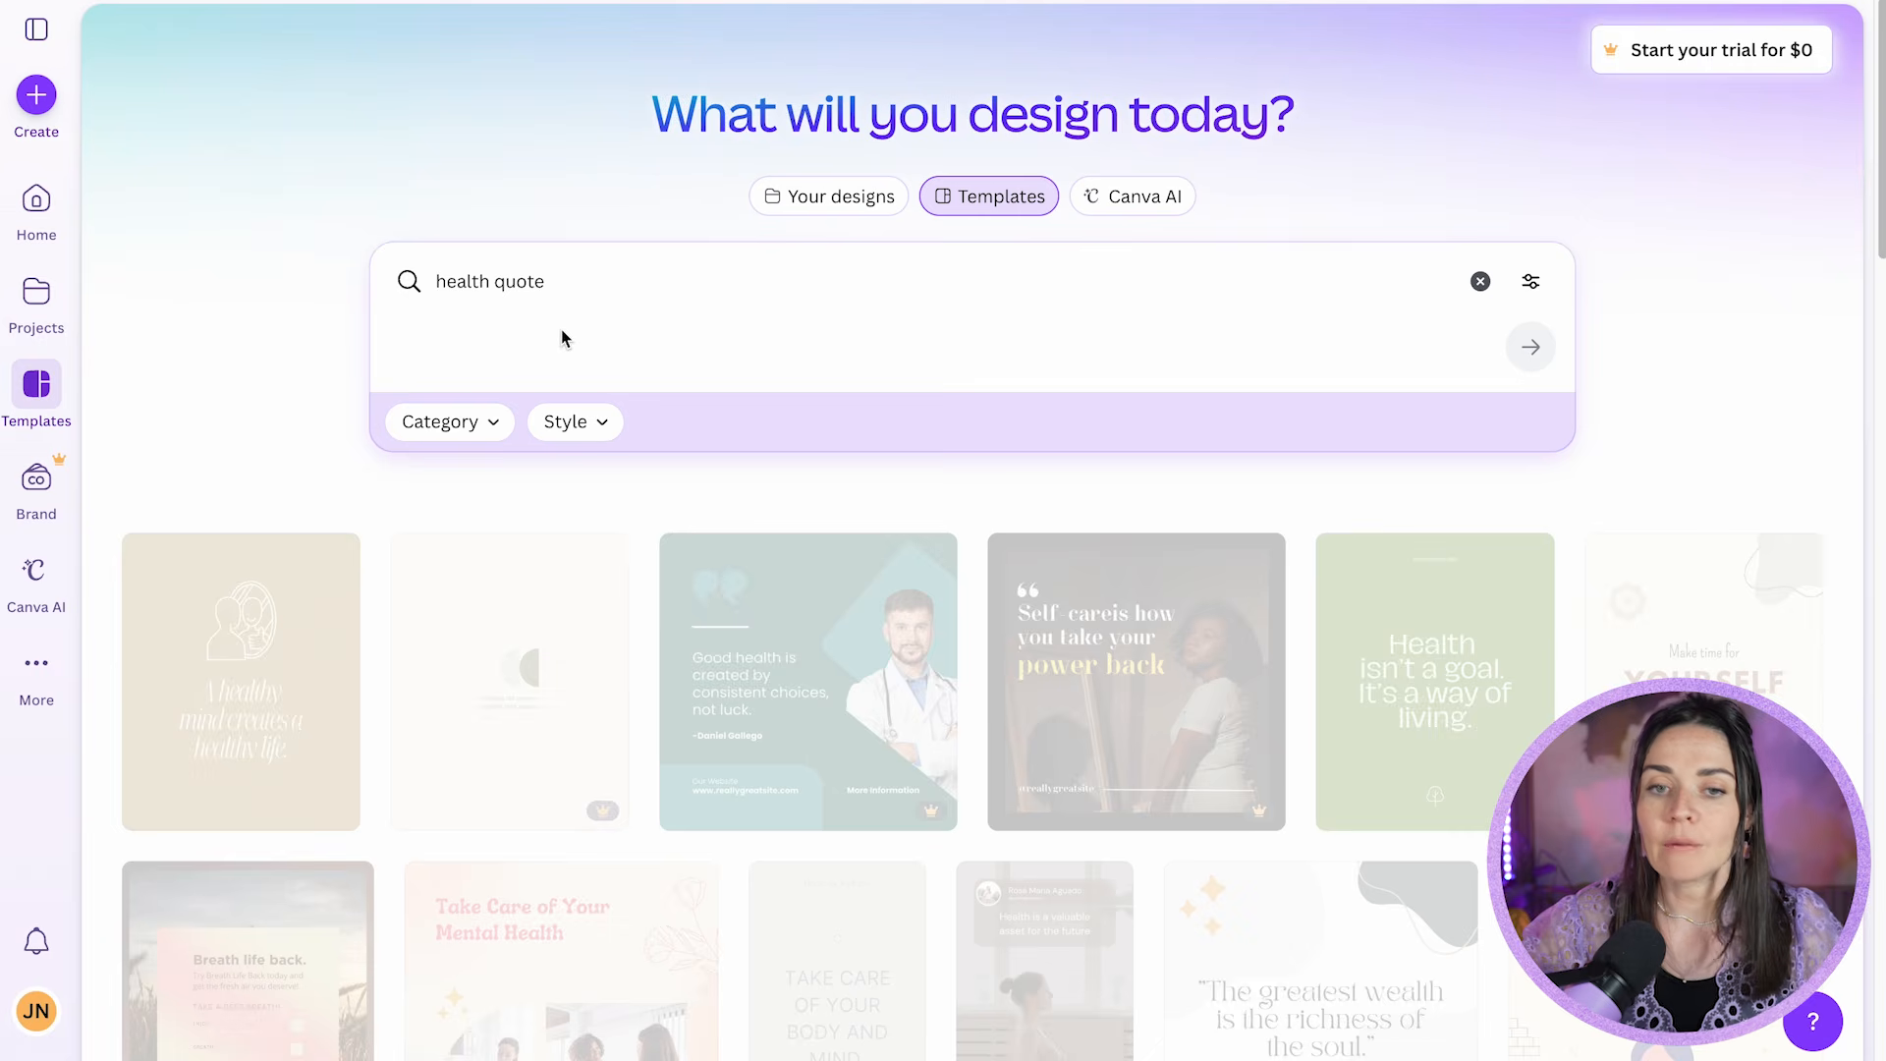
Step: Browse the health quote template results across the different design formats and styles
scroll(282, 414, down, 1)
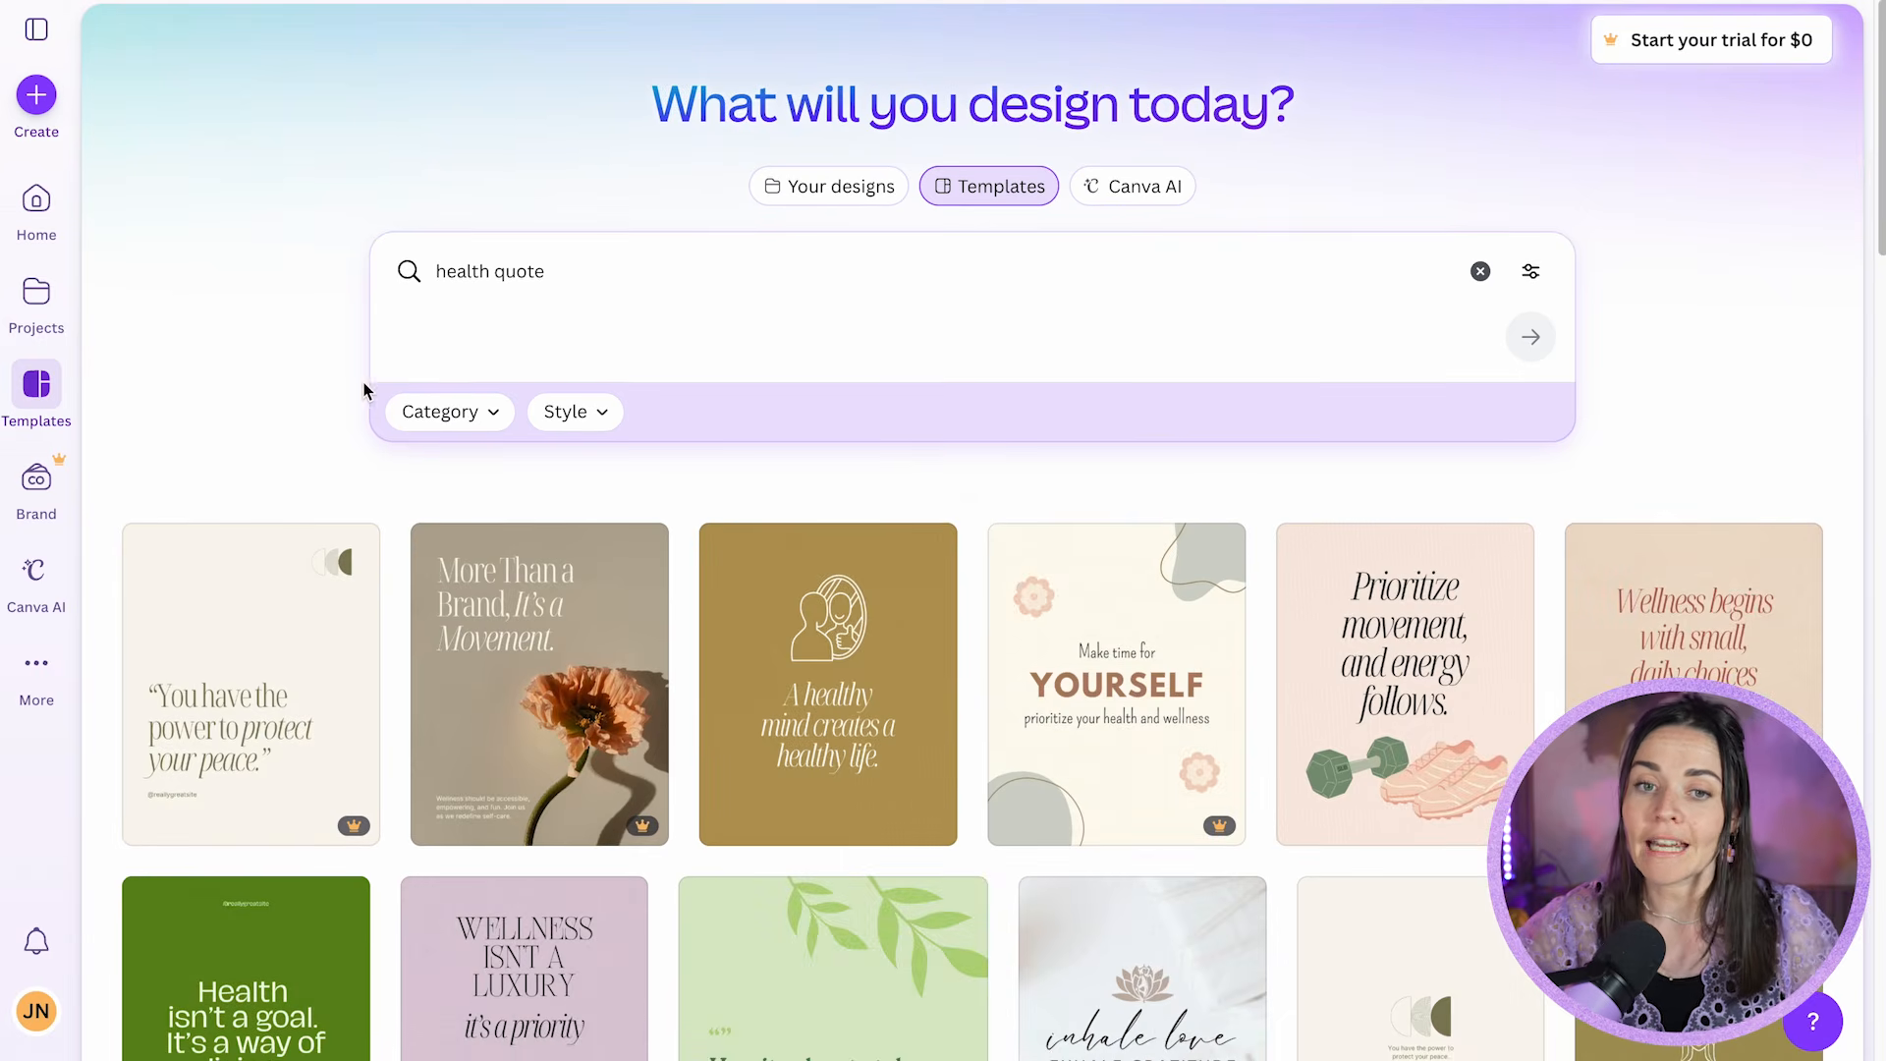
scroll(360, 378, down, 8)
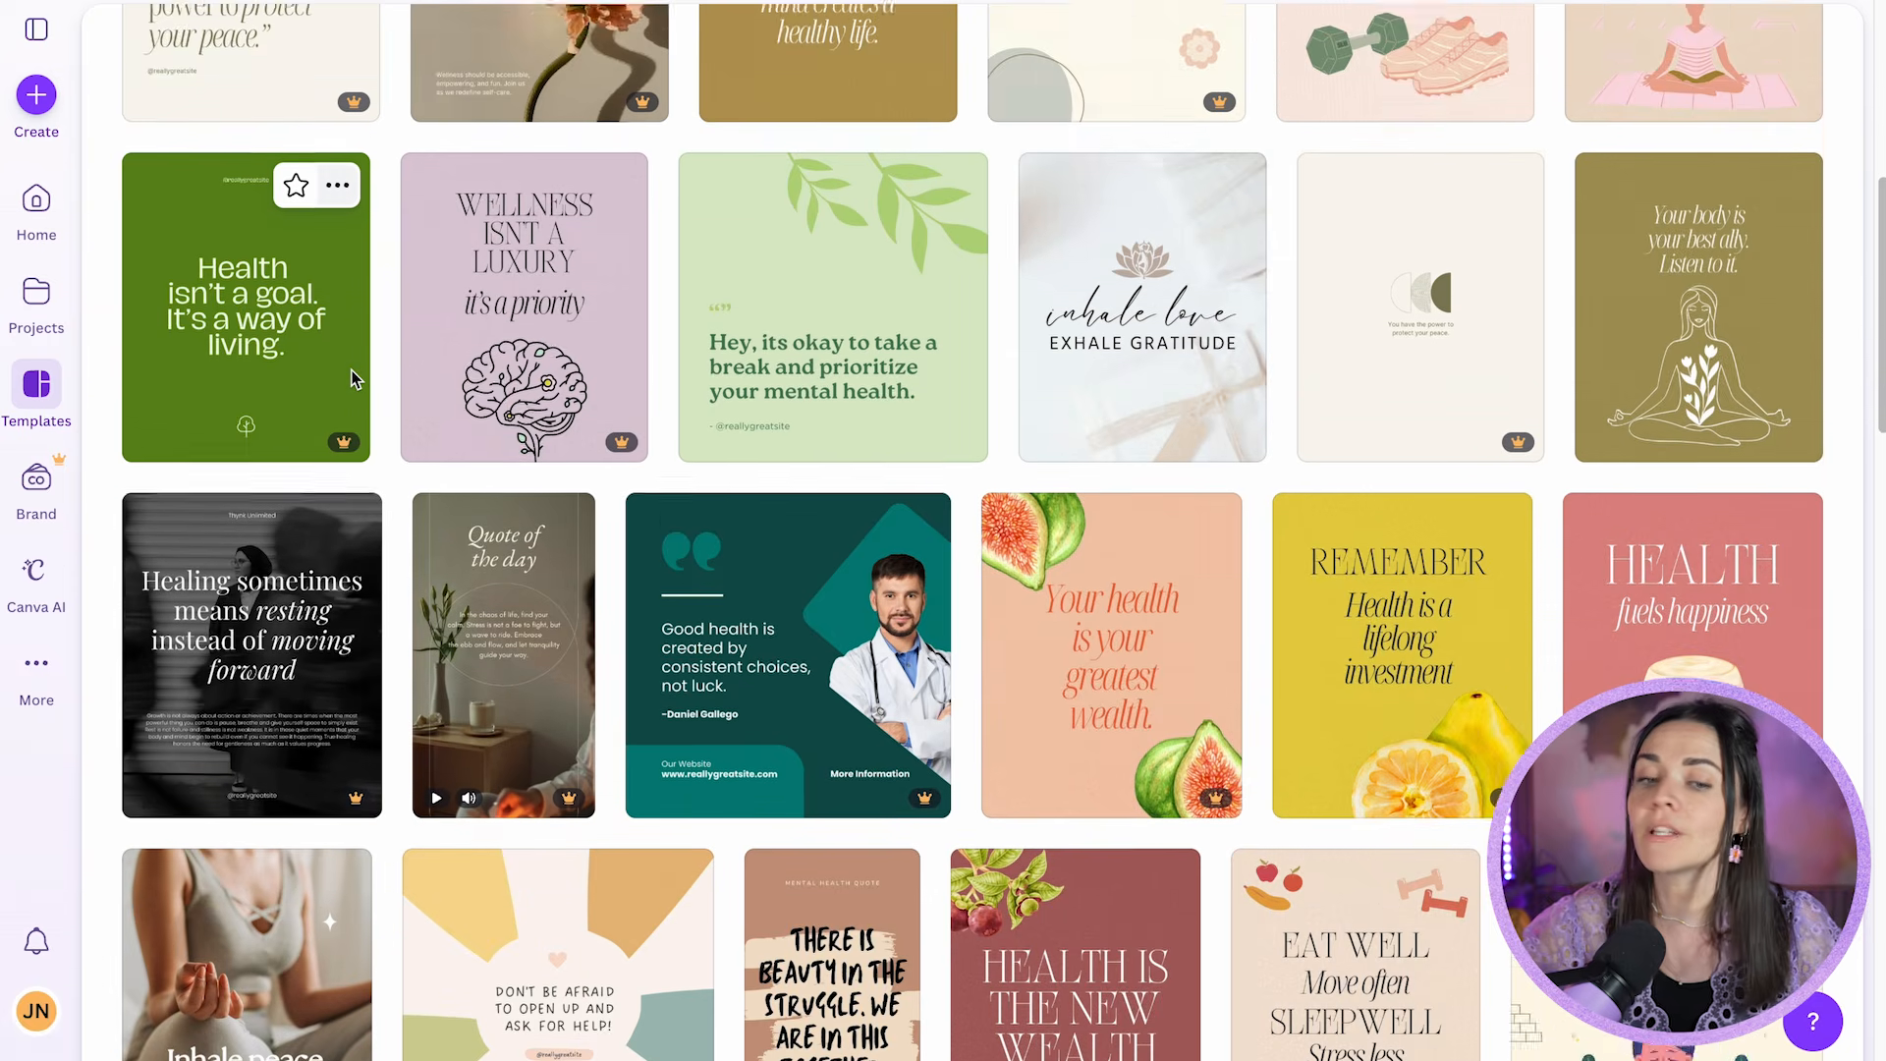
scroll(355, 379, down, 1)
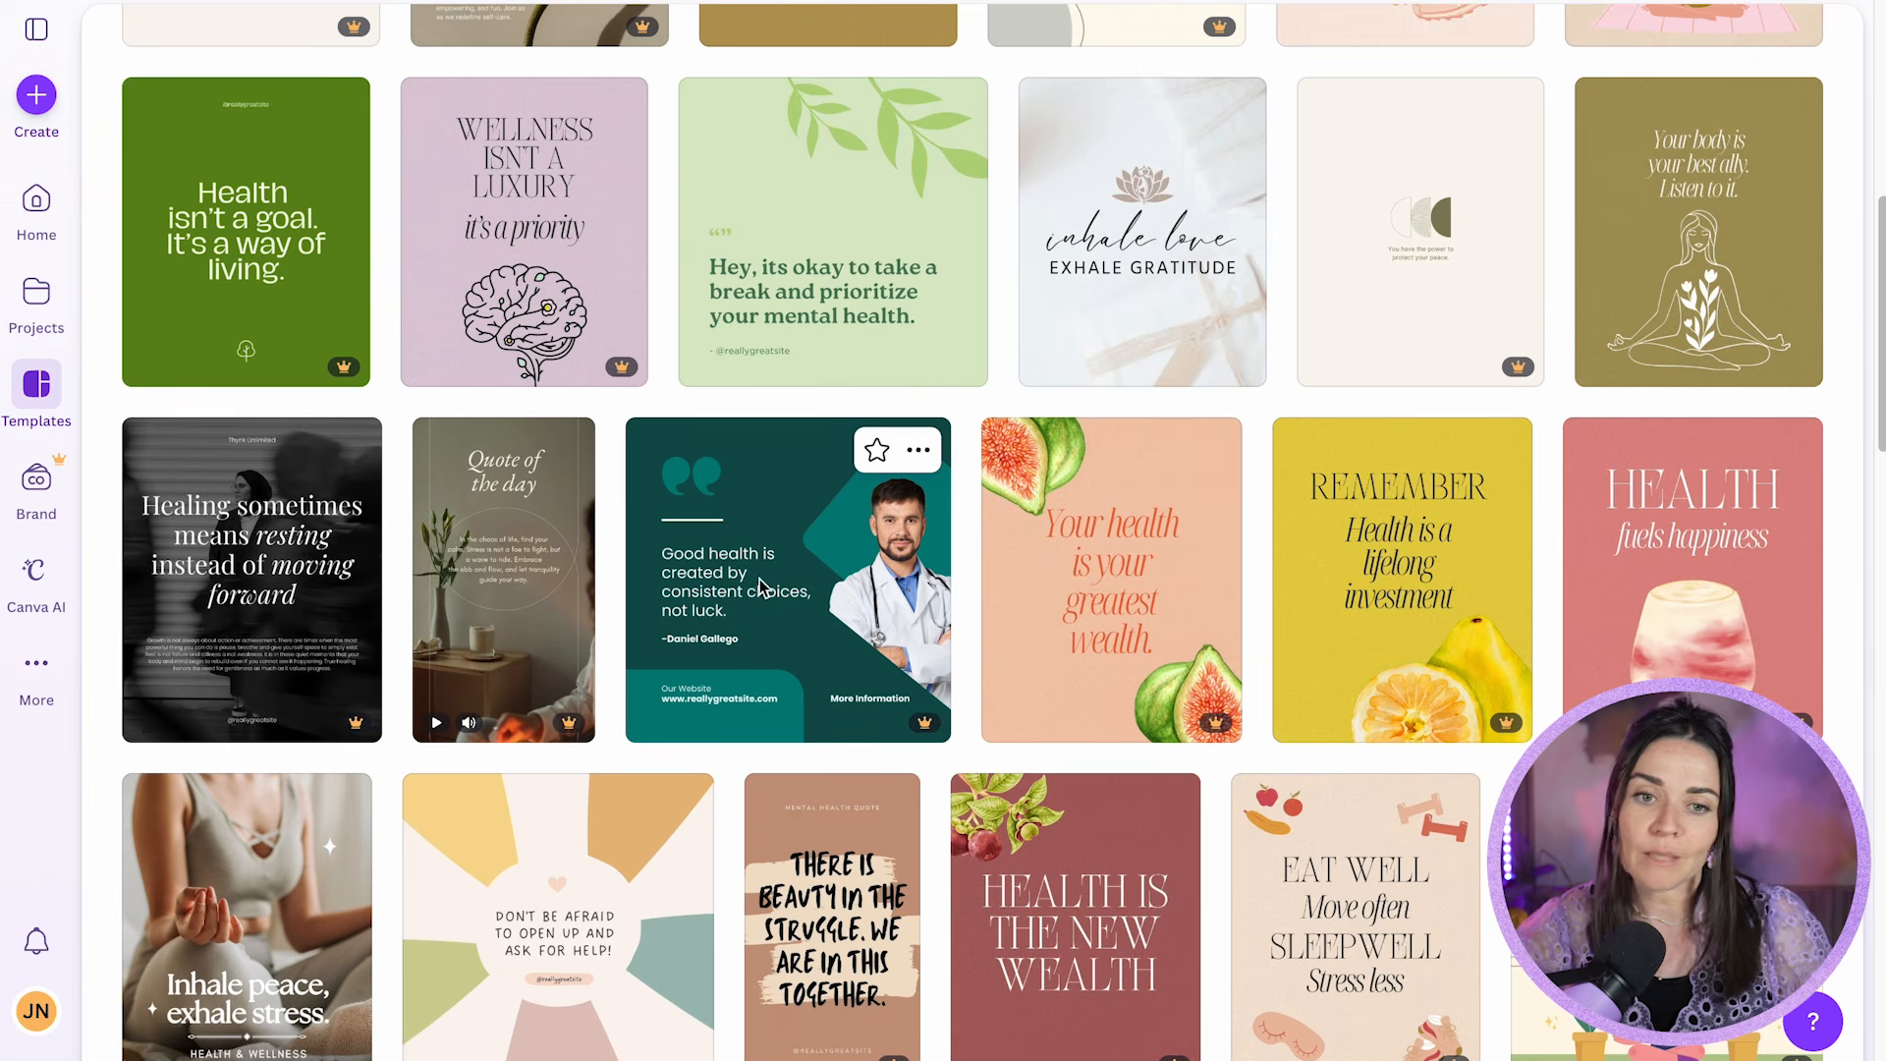
scroll(763, 586, down, 5)
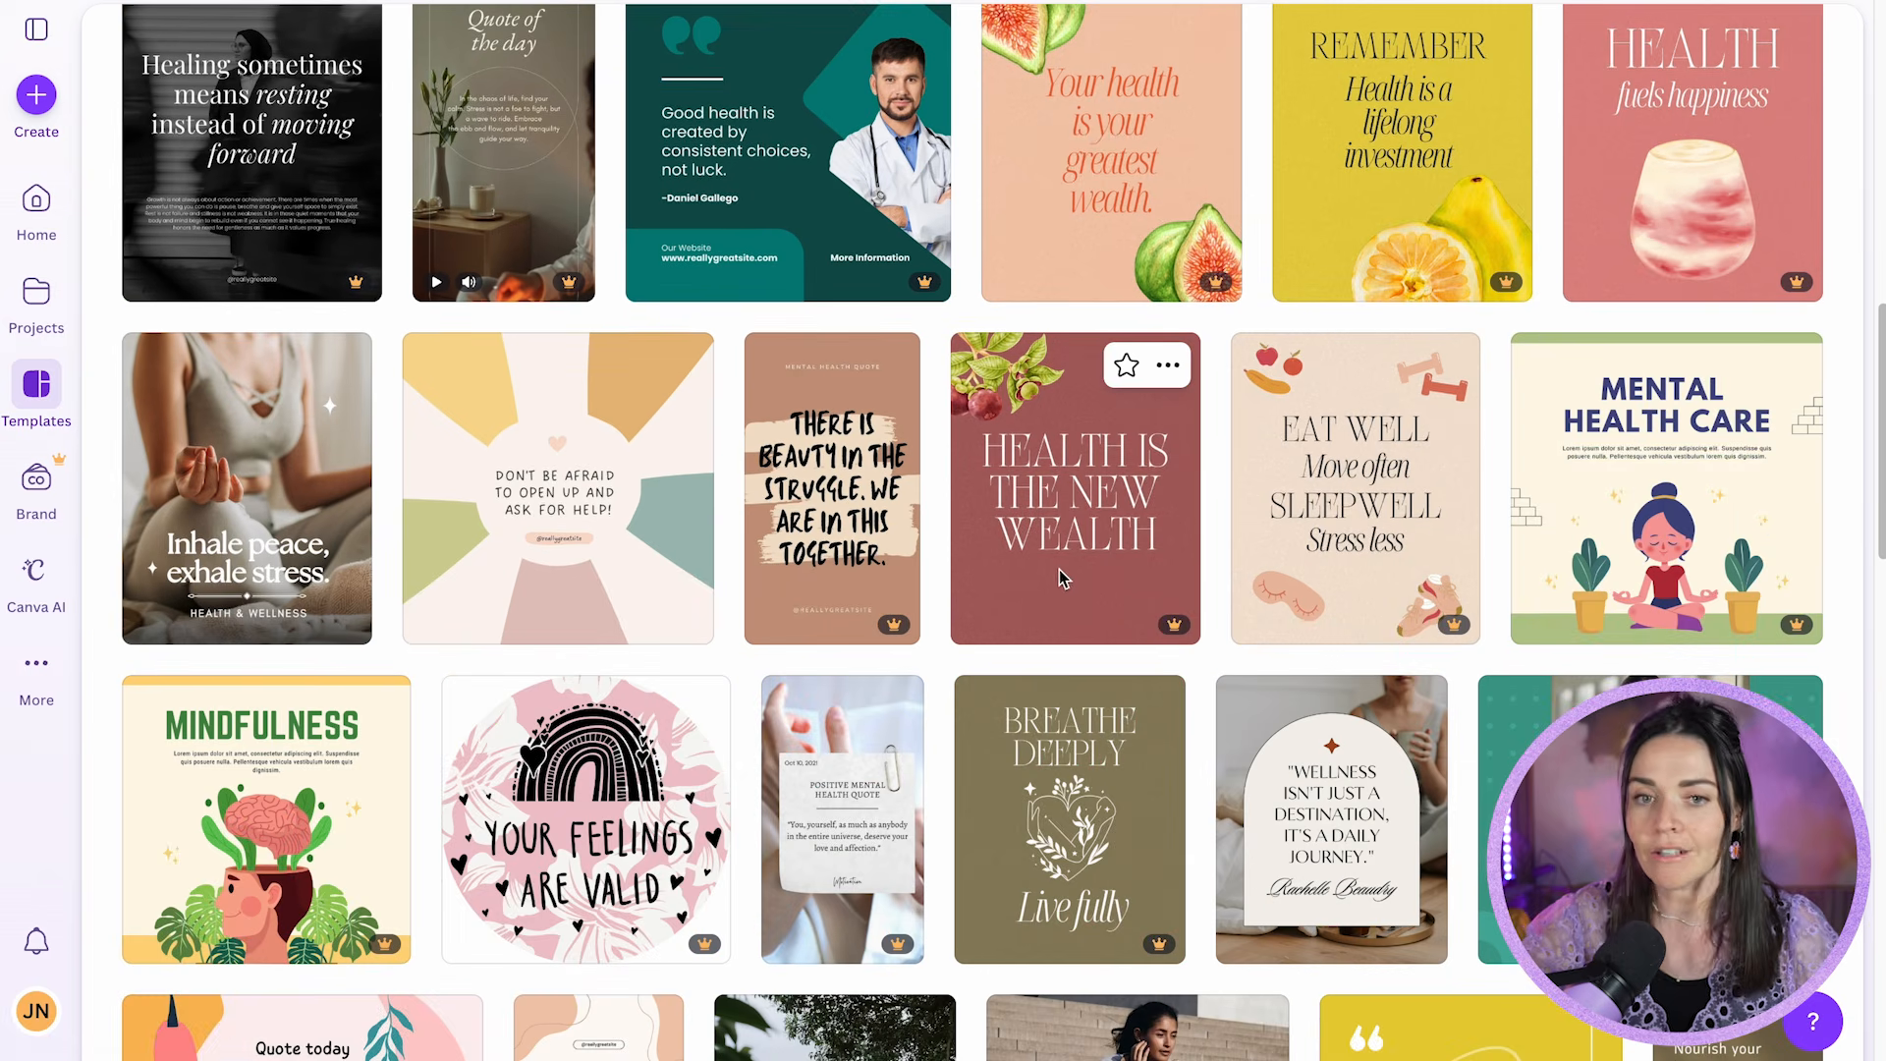
scroll(1070, 582, down, 6)
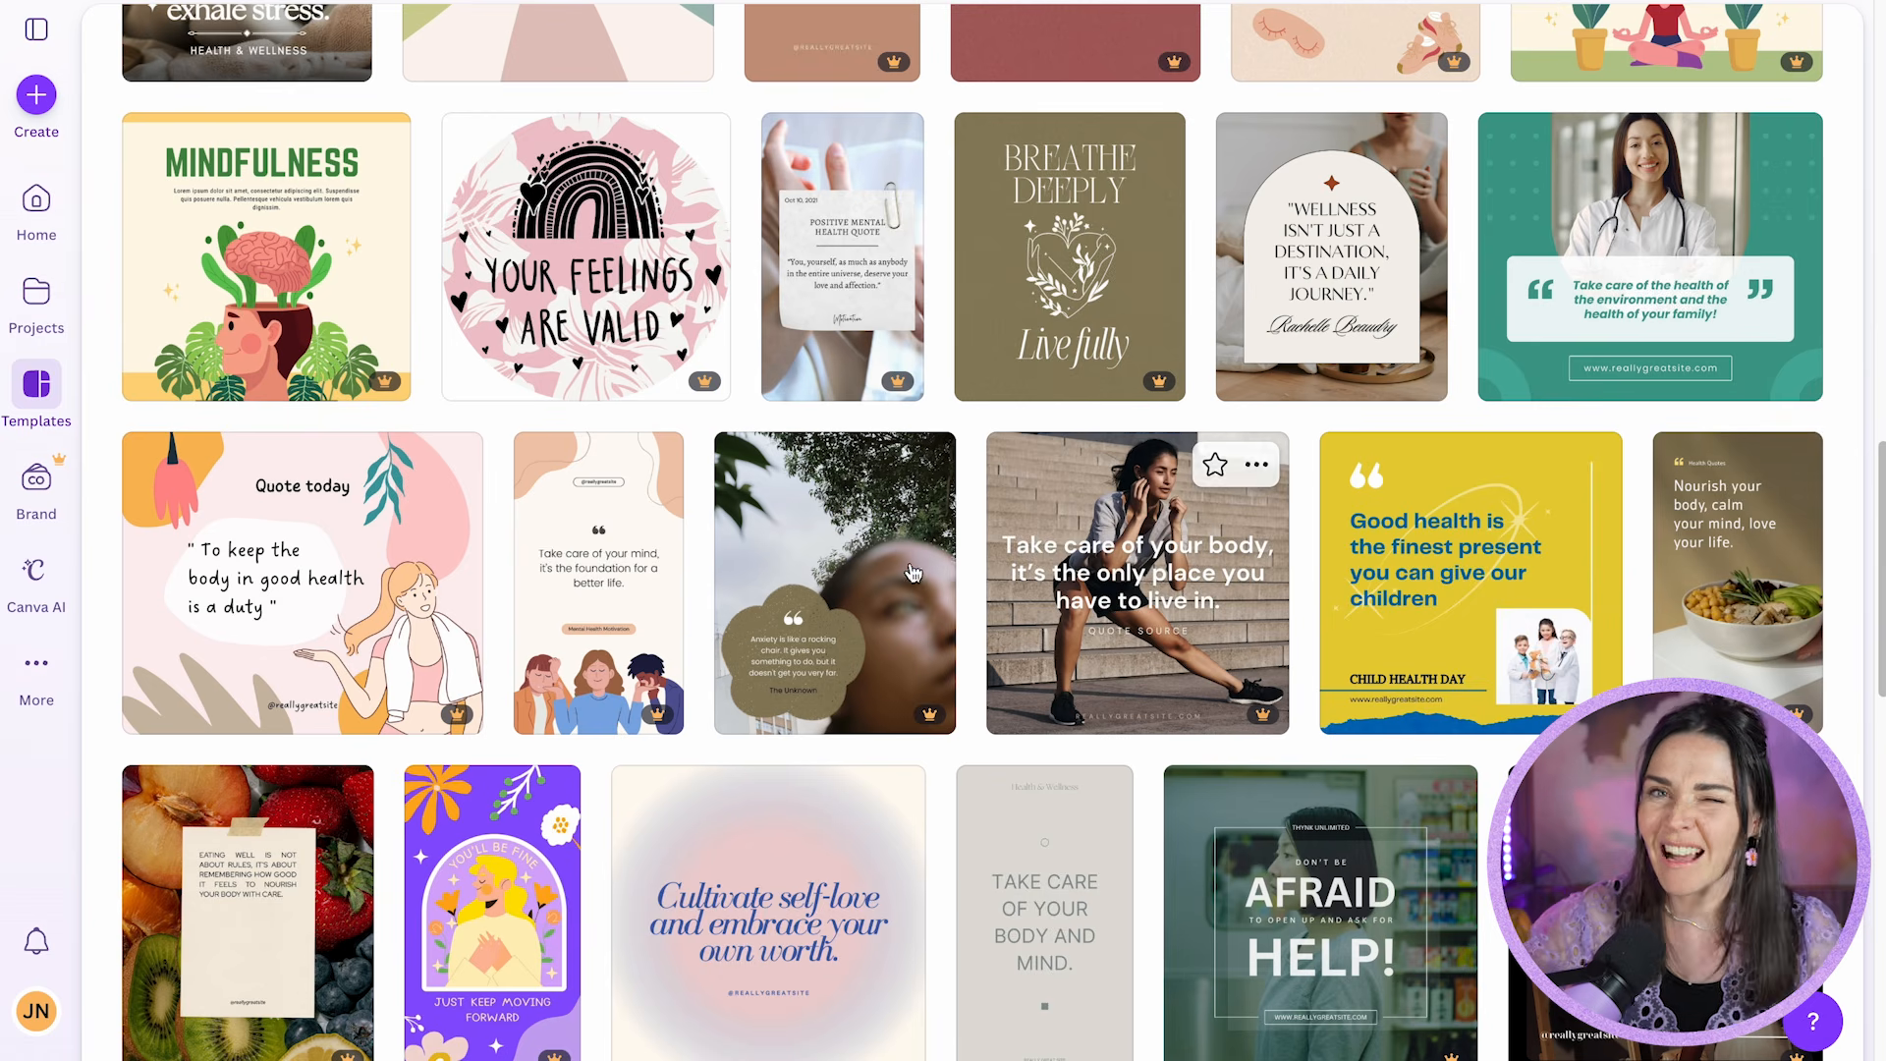
scroll(894, 573, down, 5)
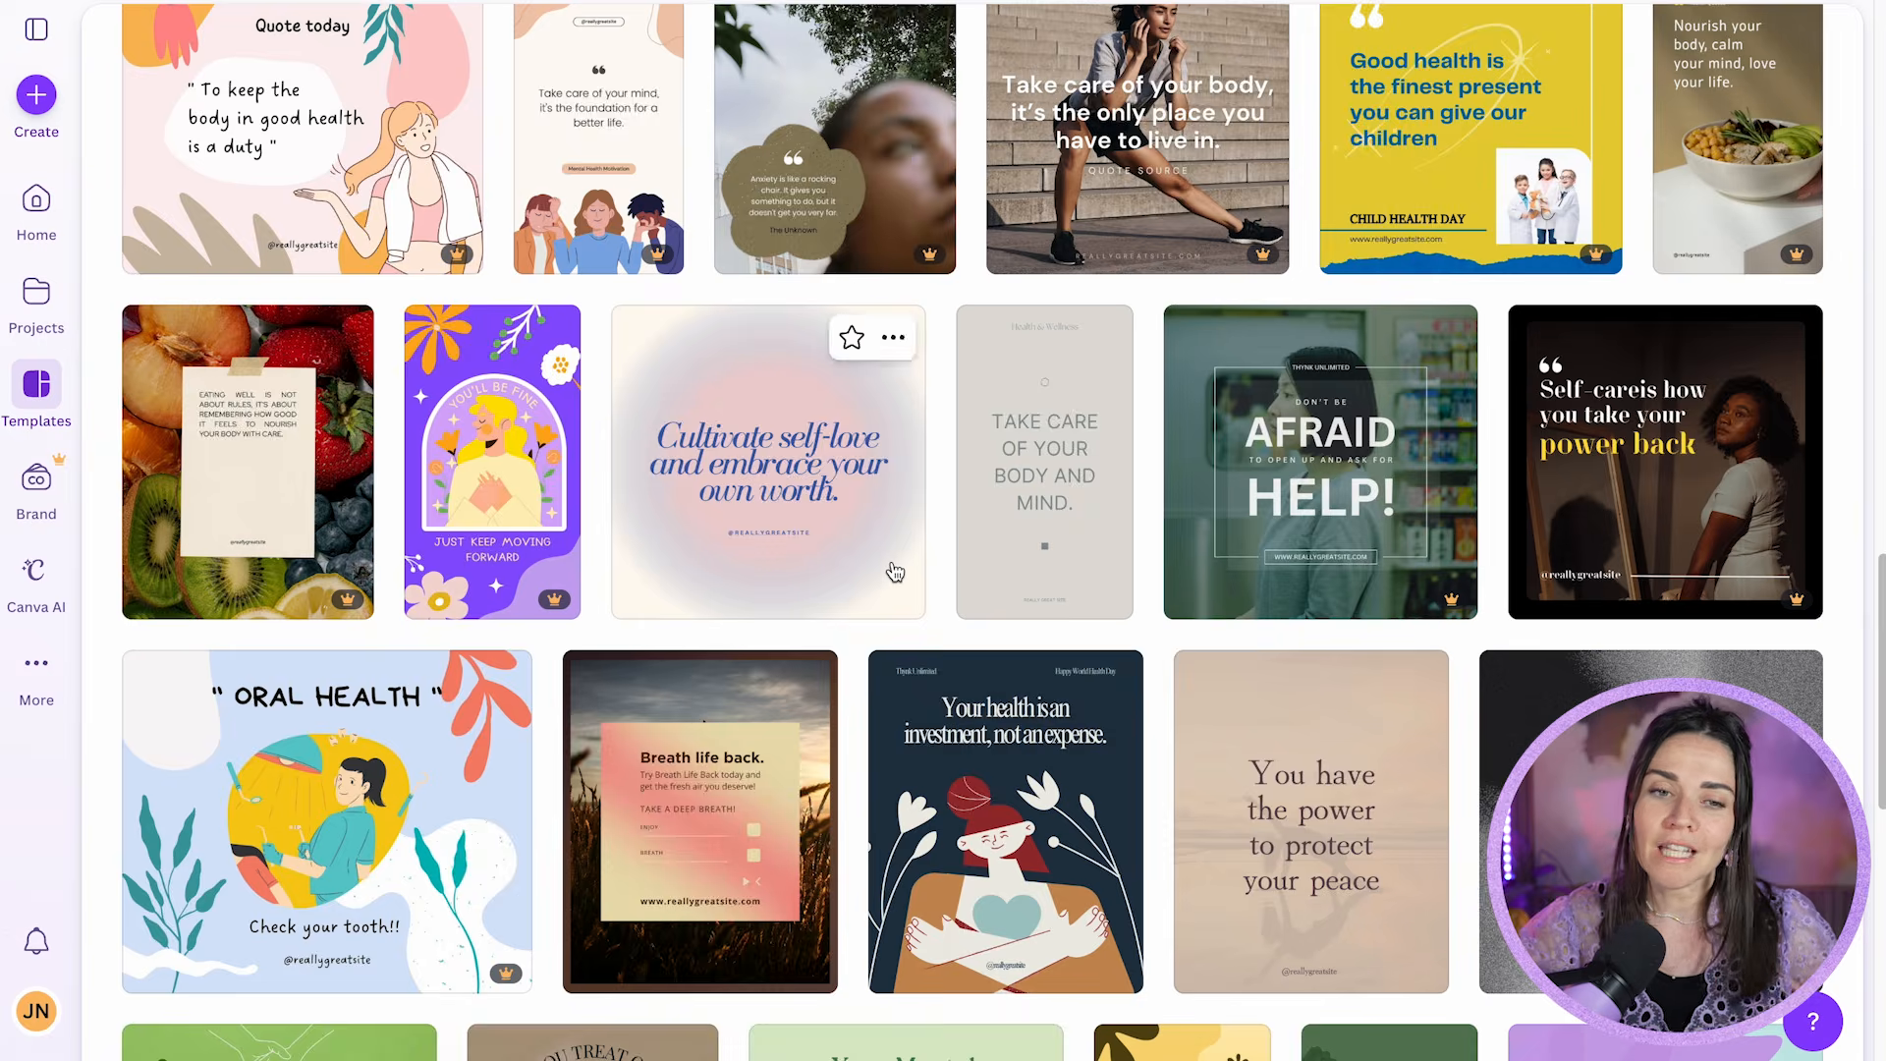
scroll(894, 573, up, 20)
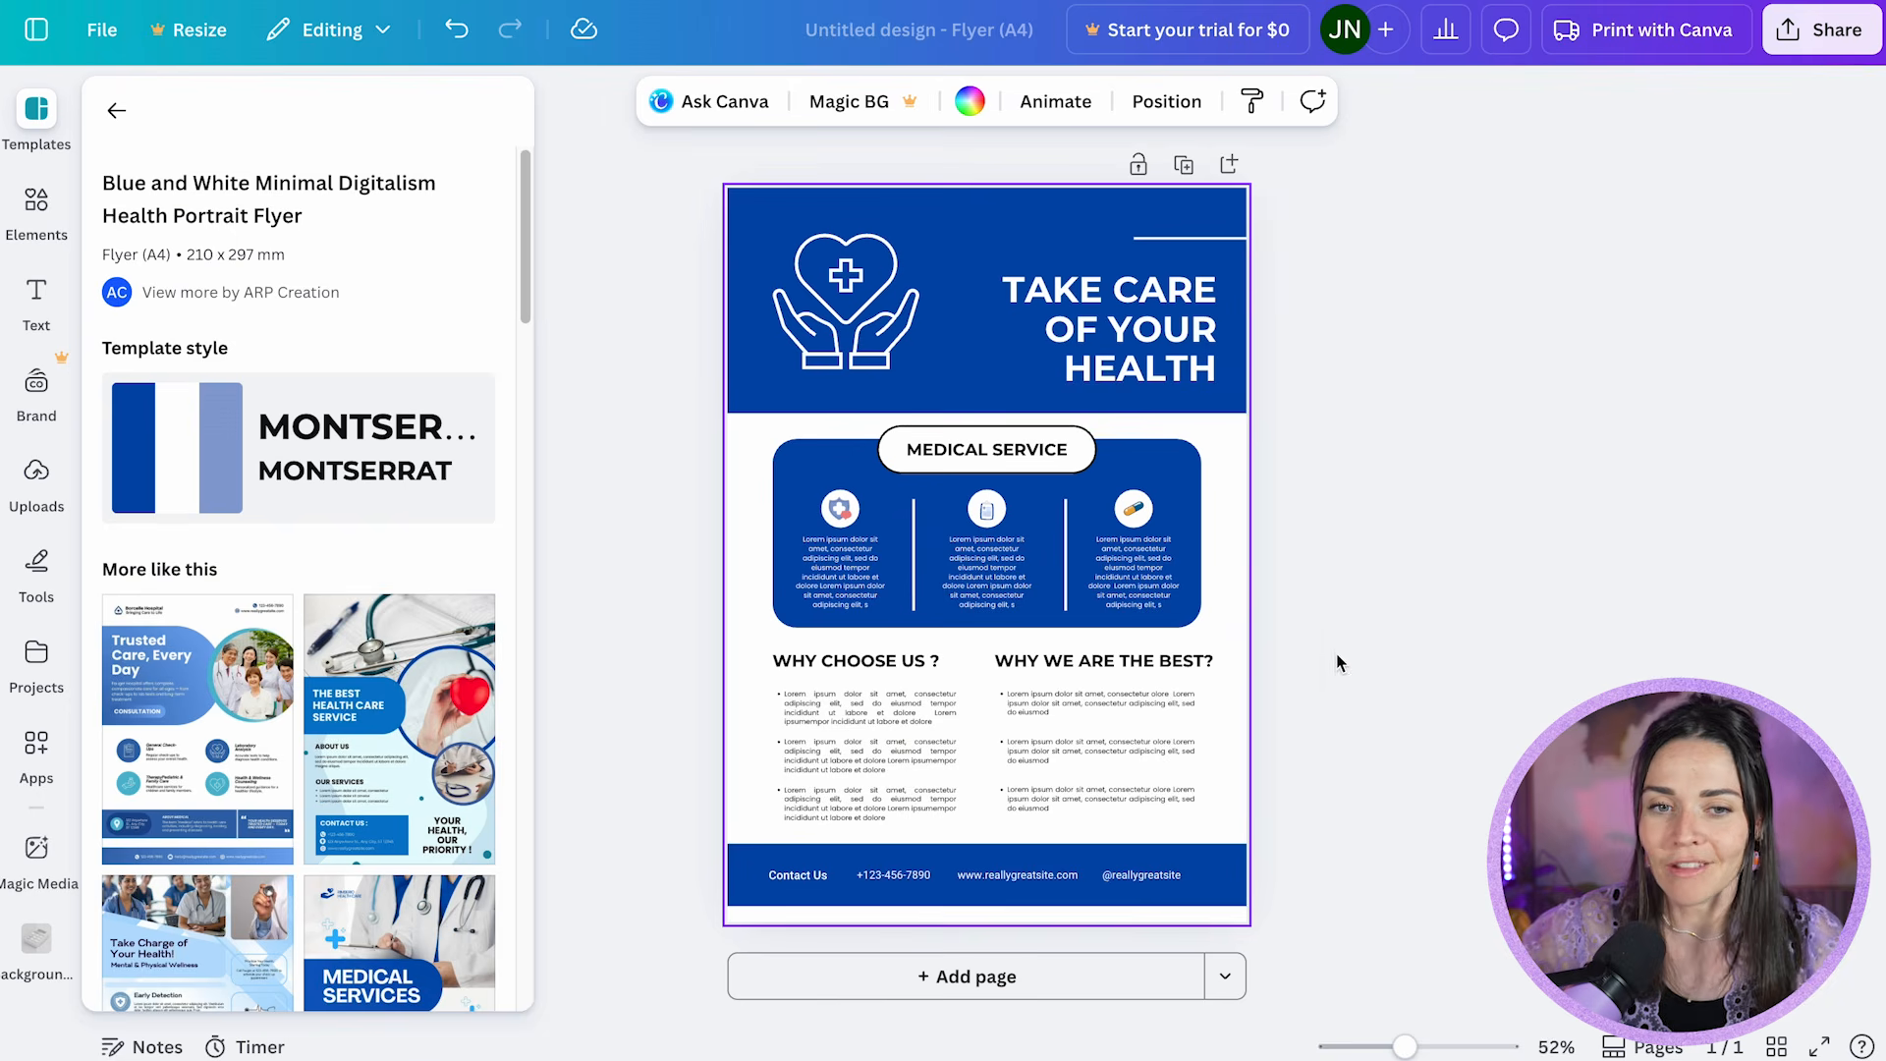
Step: Recolour the flyer's blue header block to green #5E9F63 and apply the change to all matching blue elements on the page
click(1375, 618)
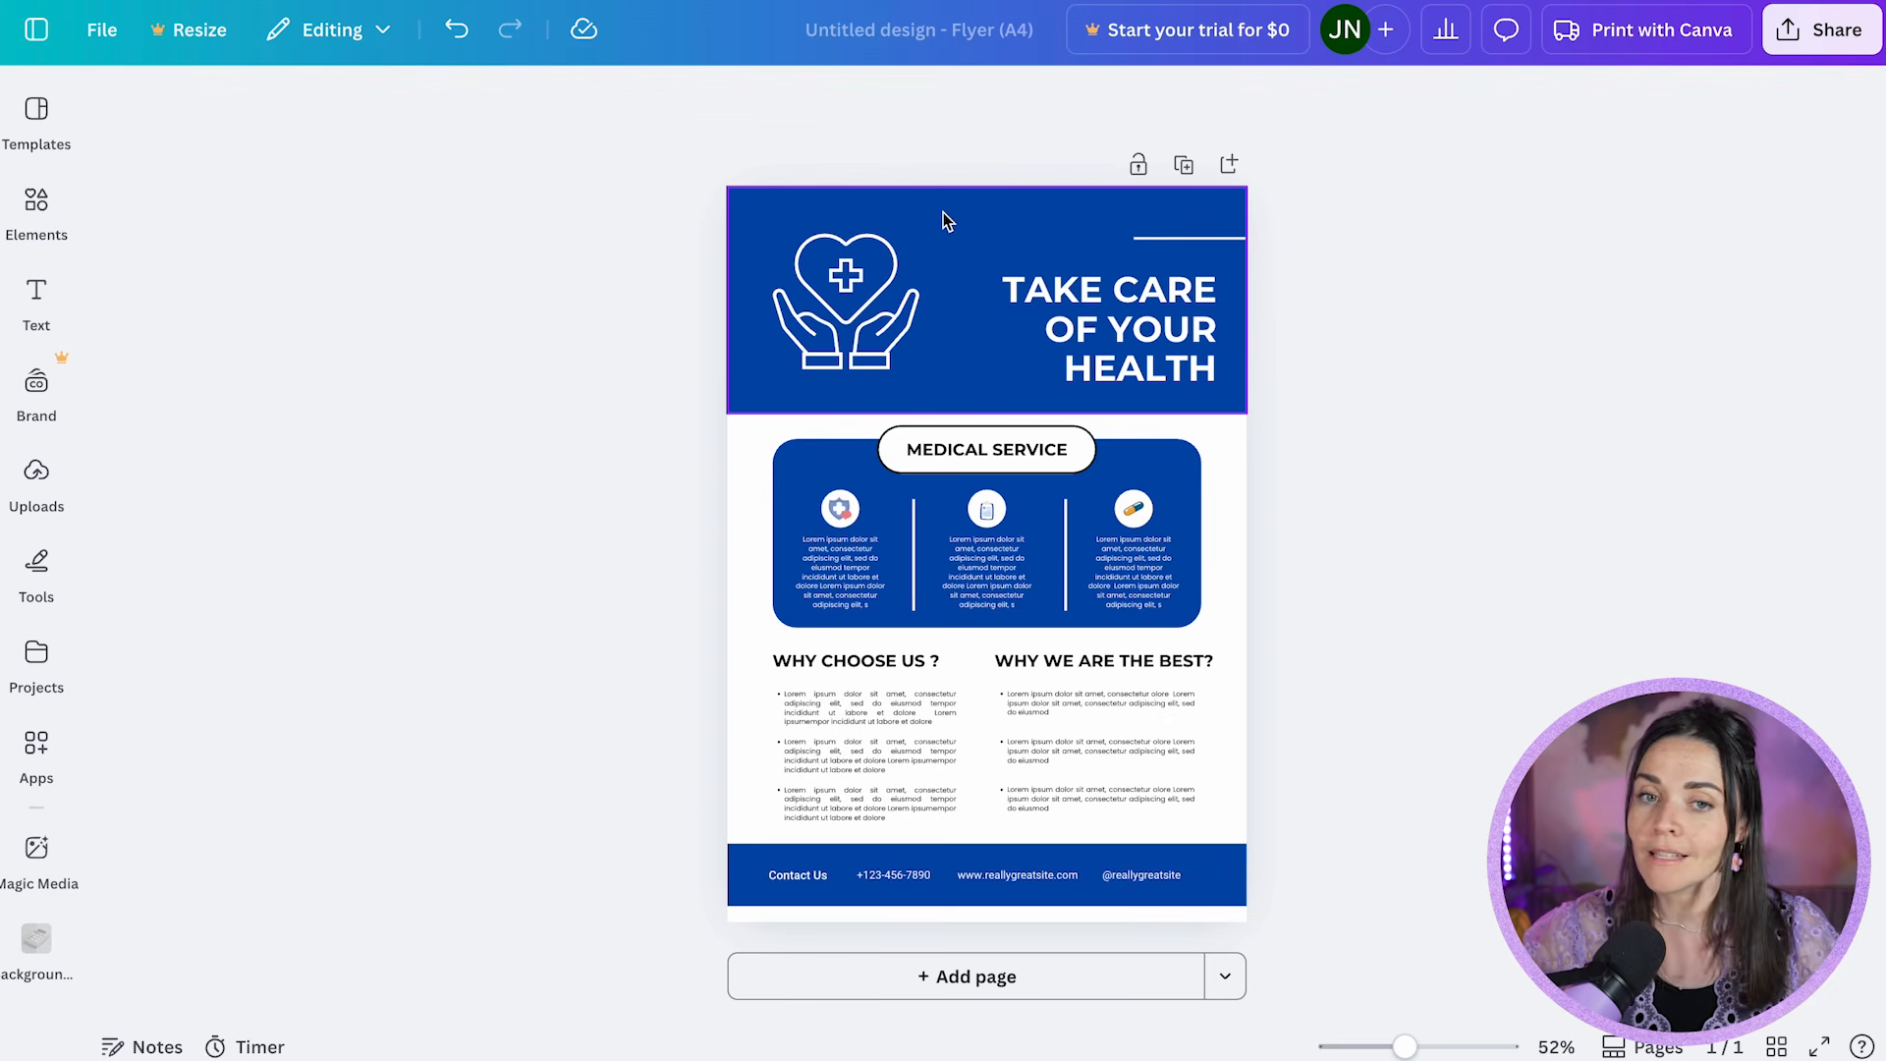
click(759, 210)
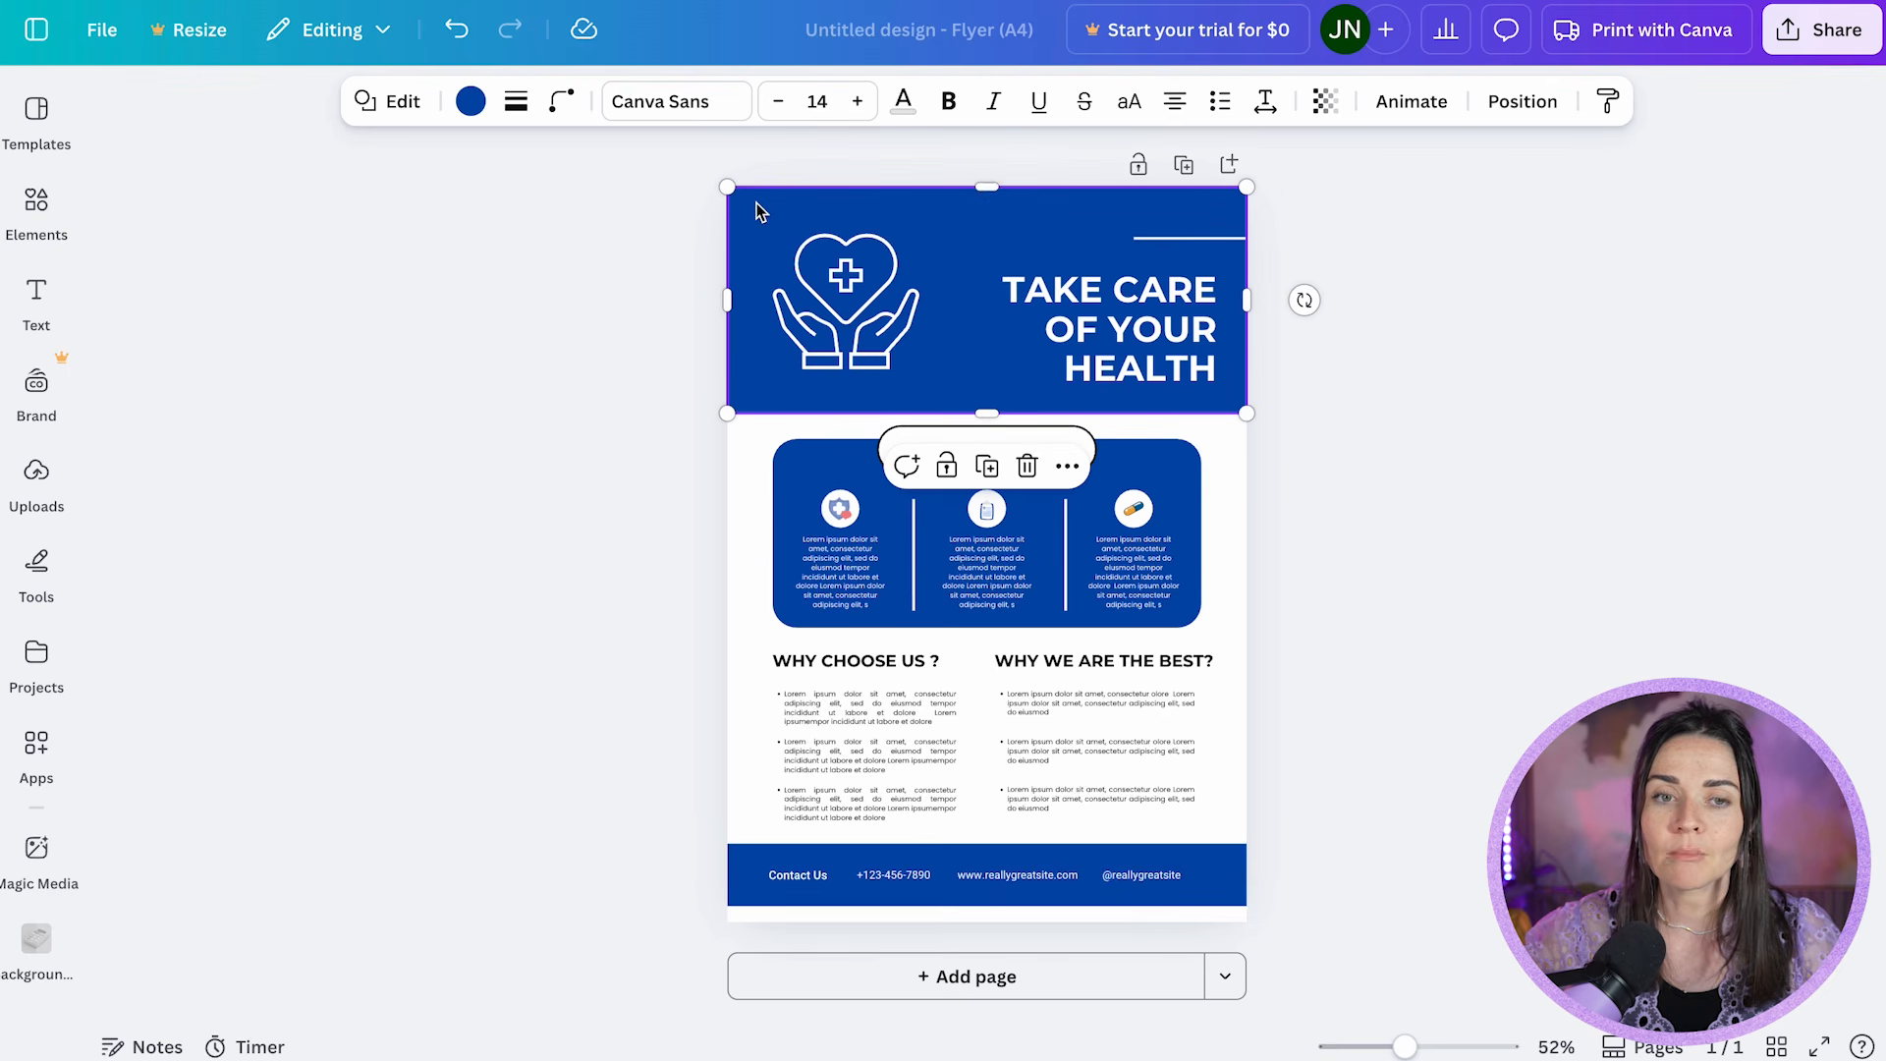
click(474, 113)
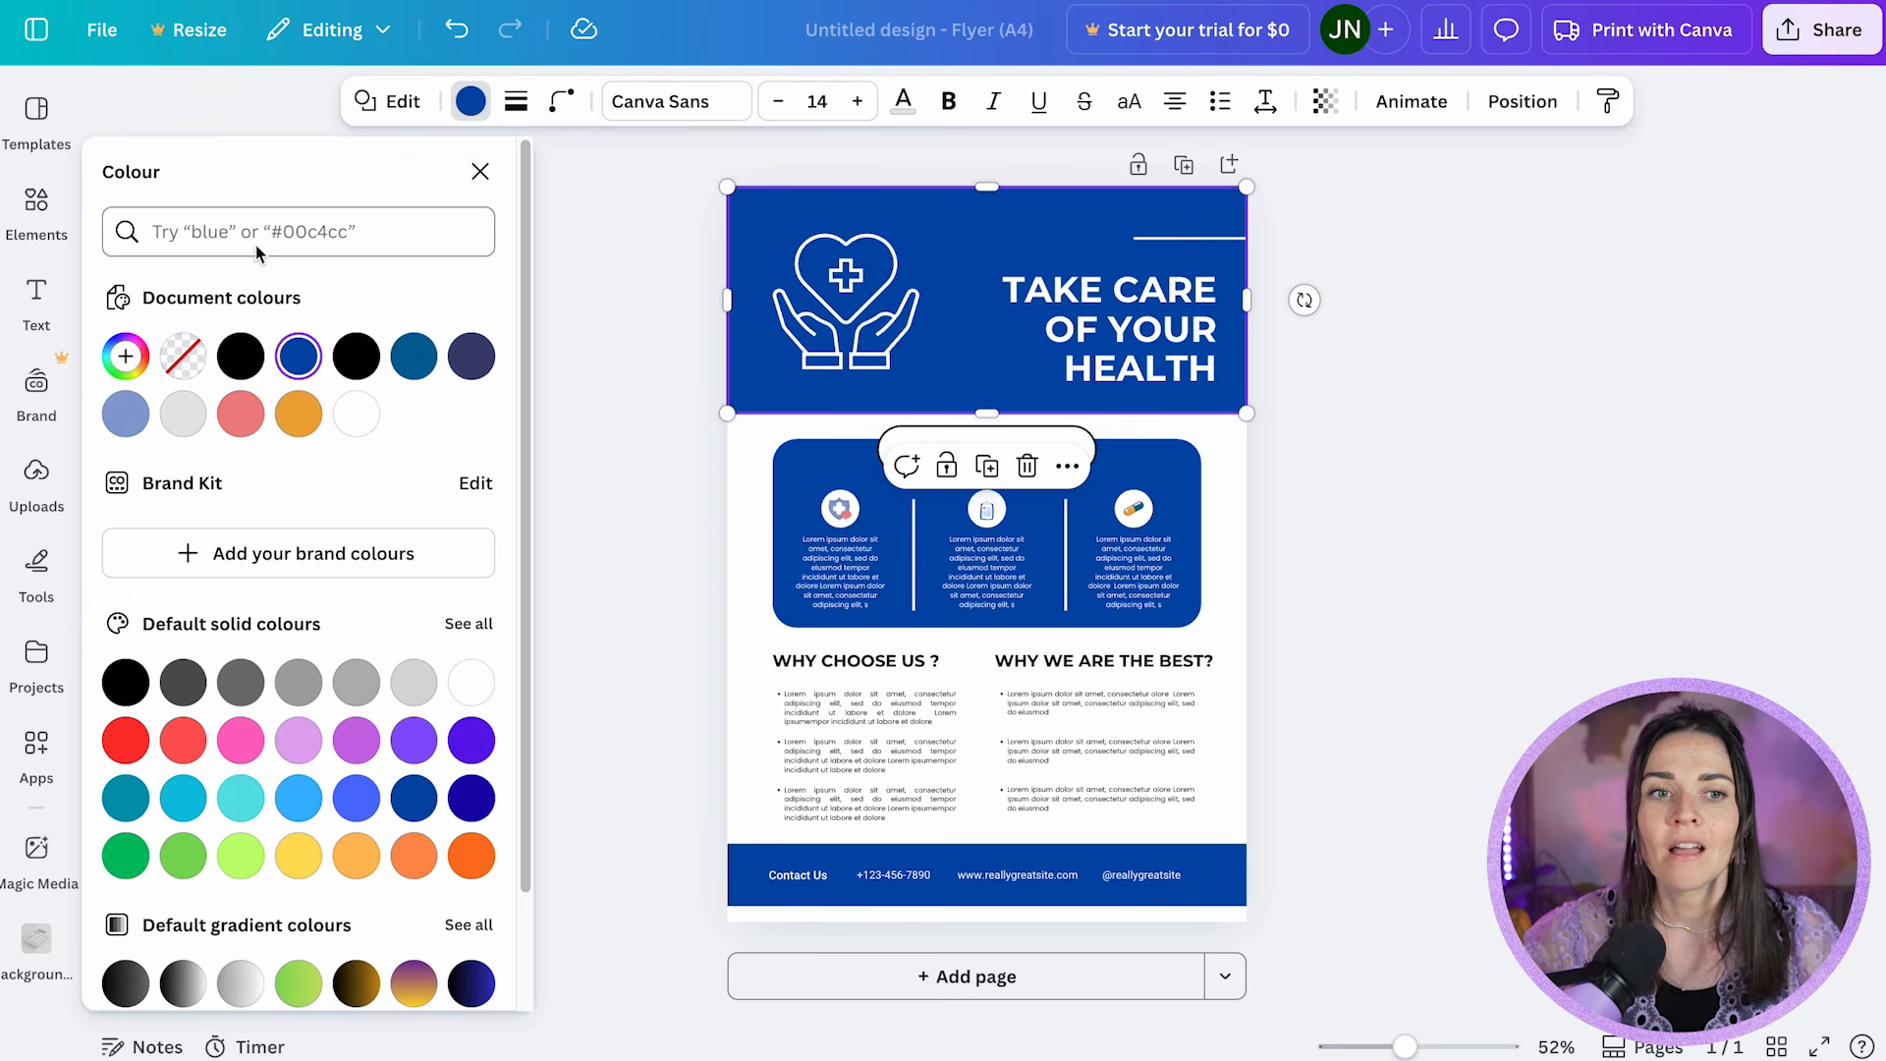
click(126, 357)
drag(327, 637, 245, 638)
drag(353, 544, 266, 525)
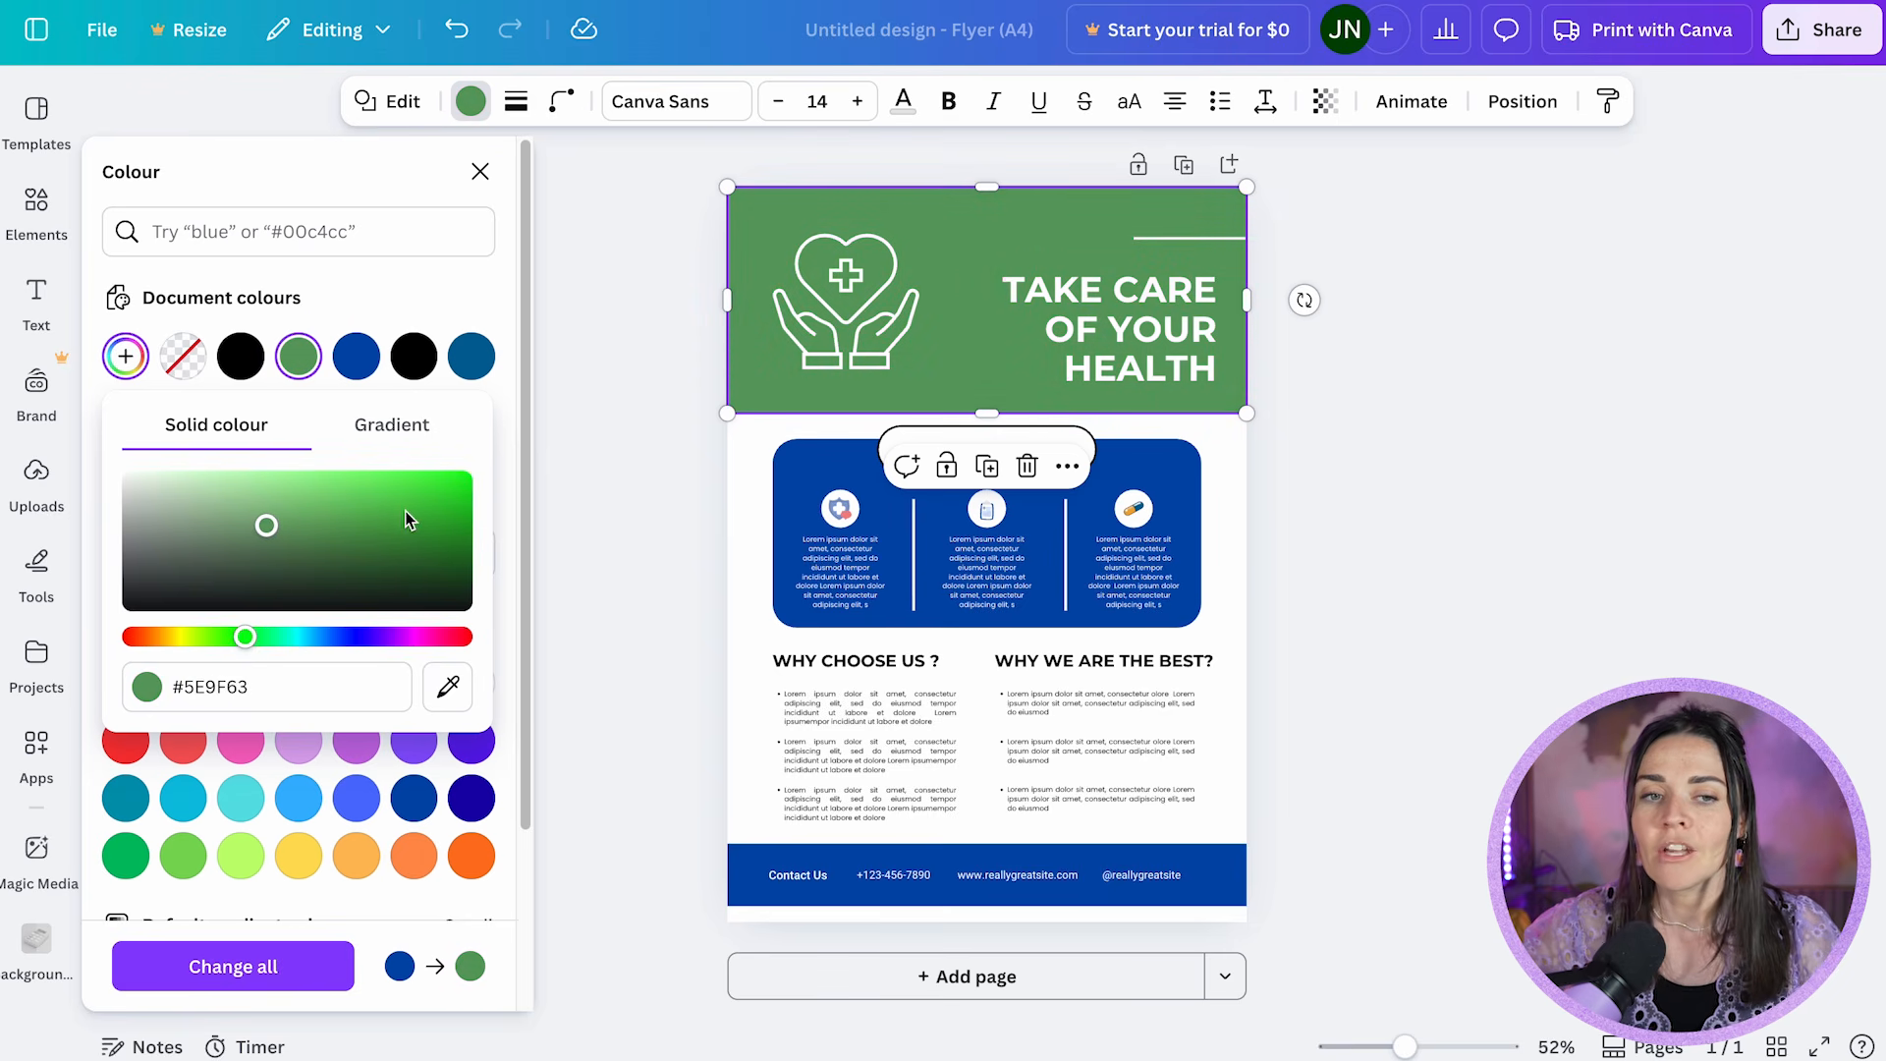
click(380, 314)
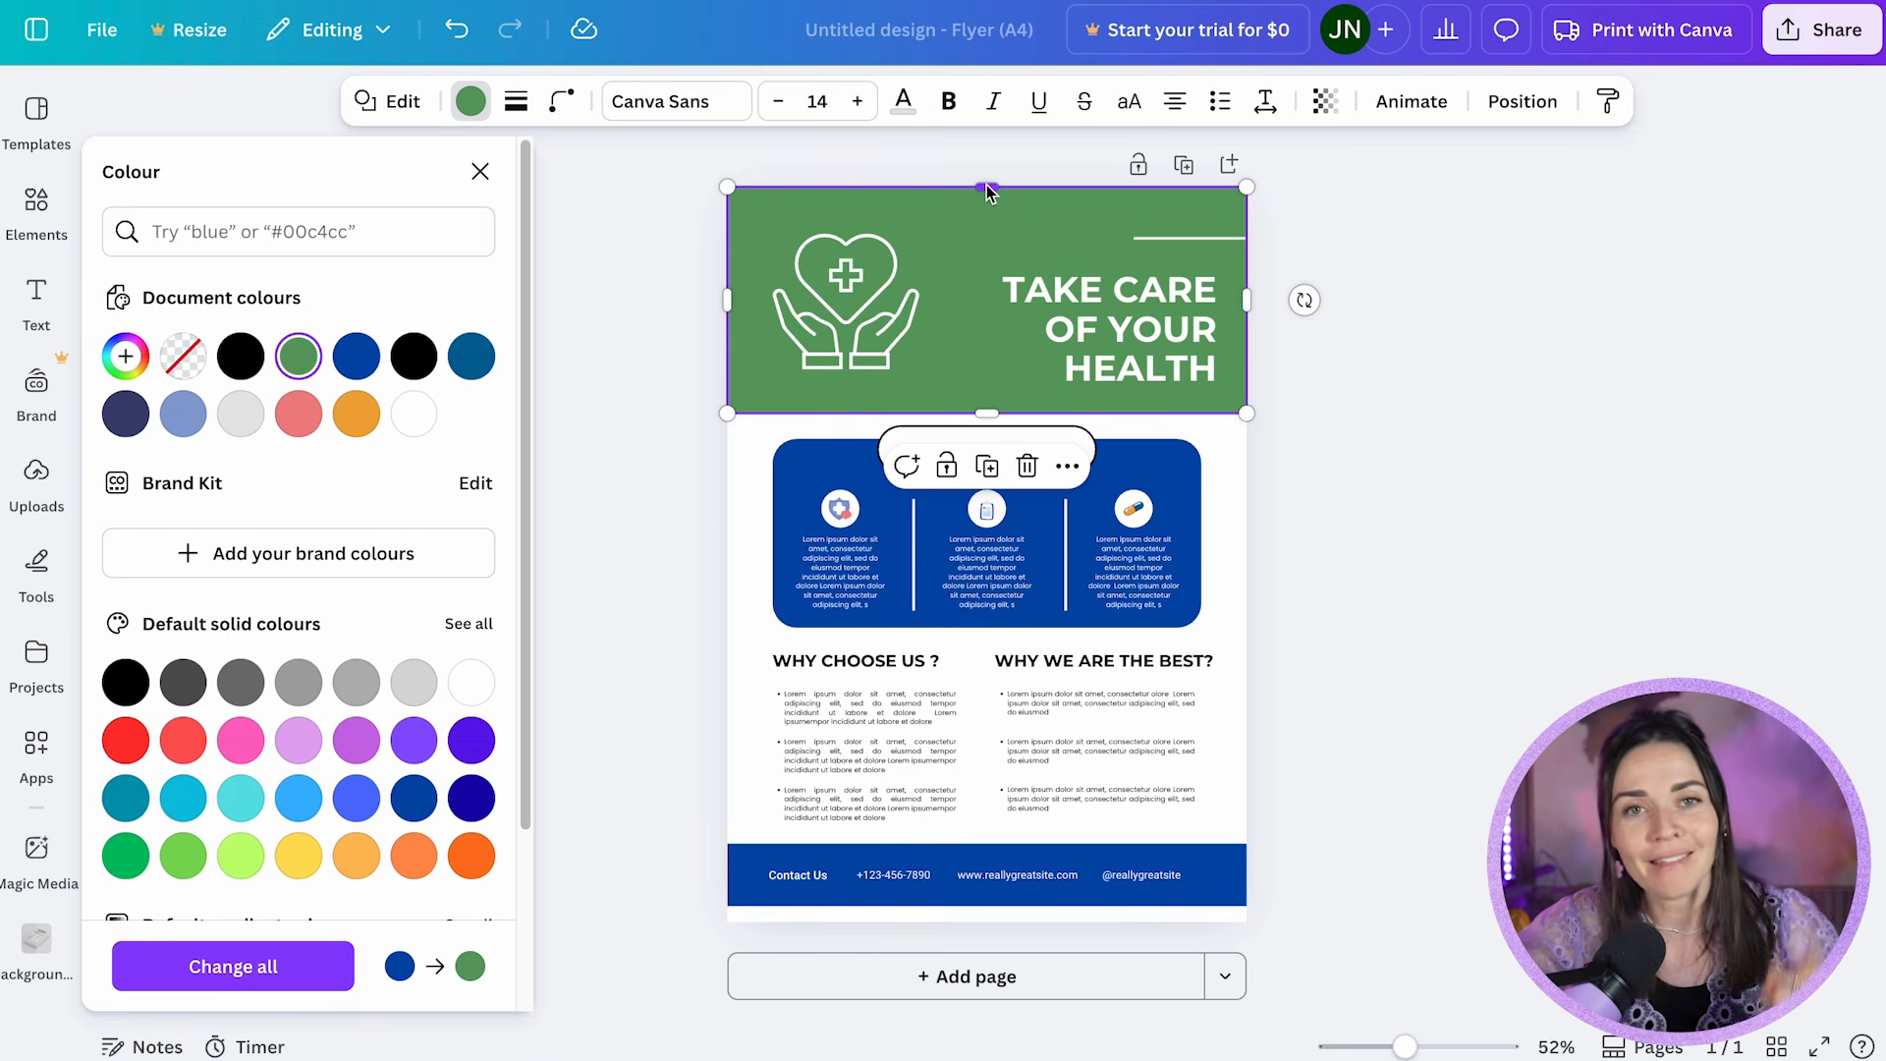
click(272, 975)
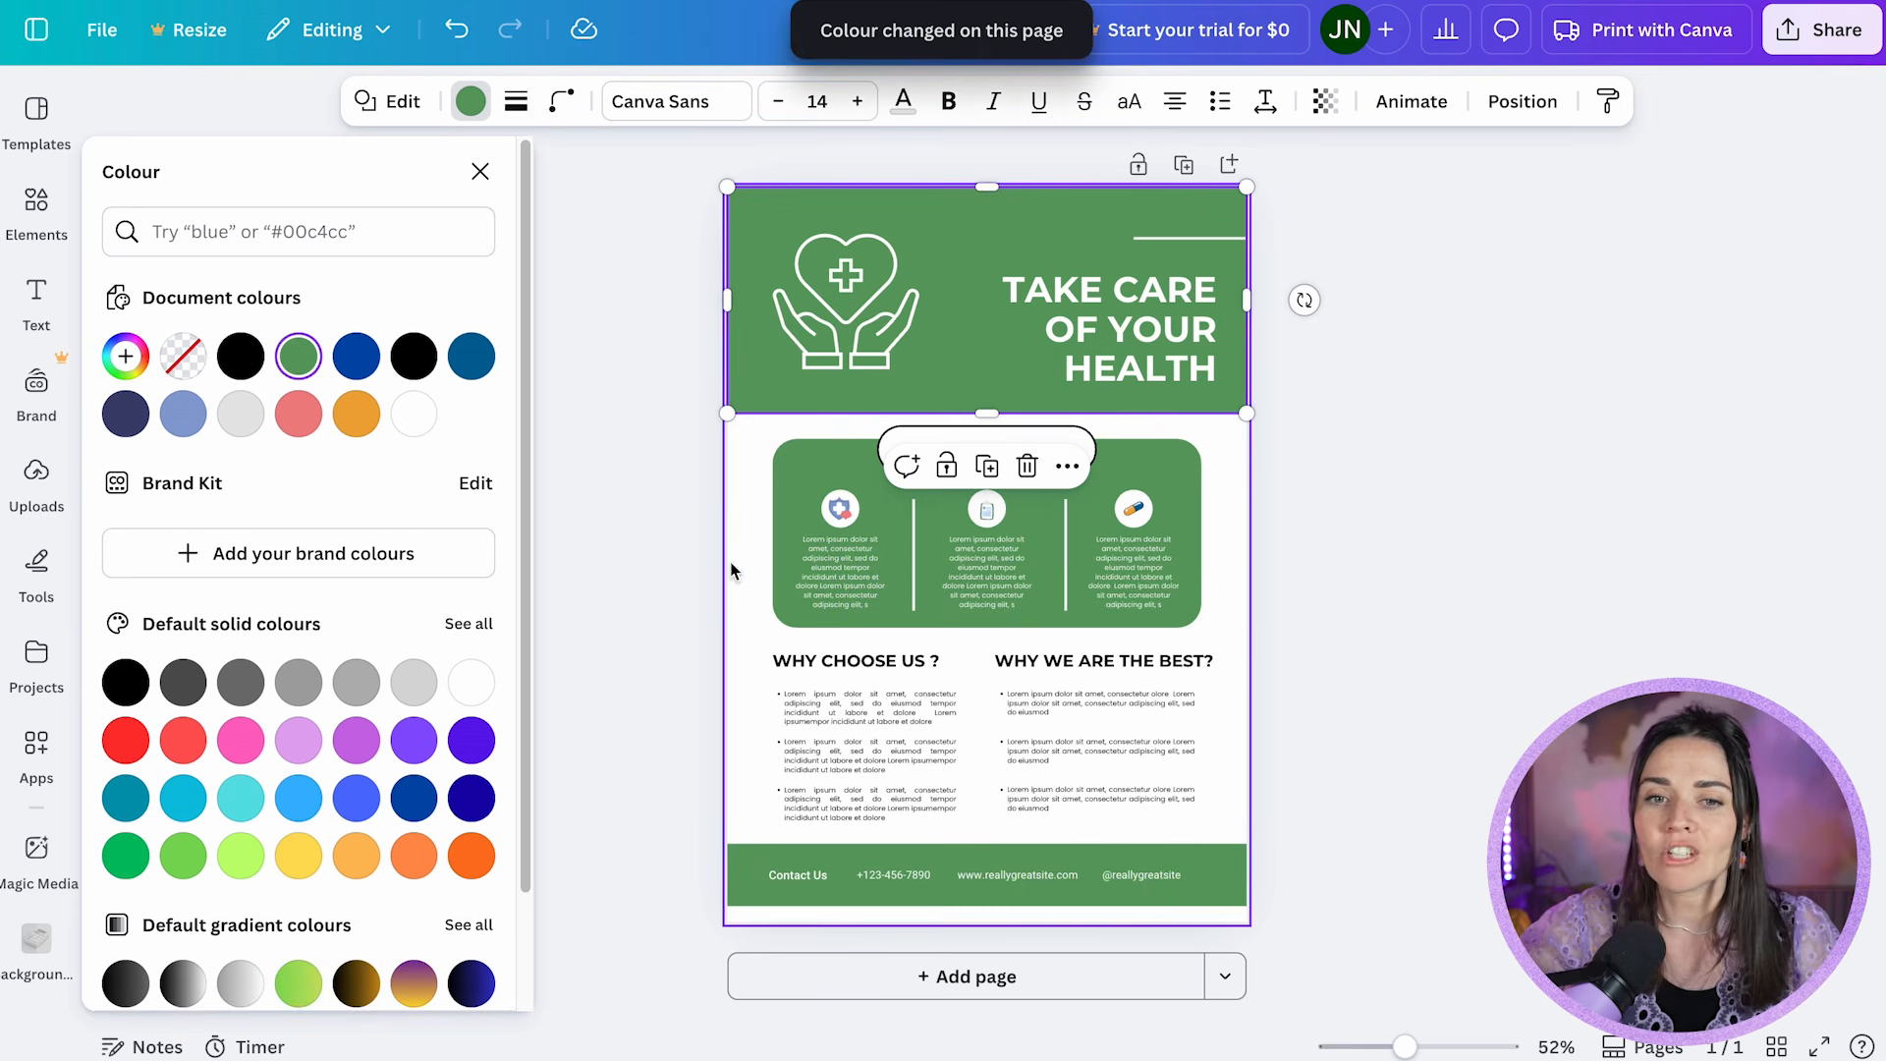
click(1472, 684)
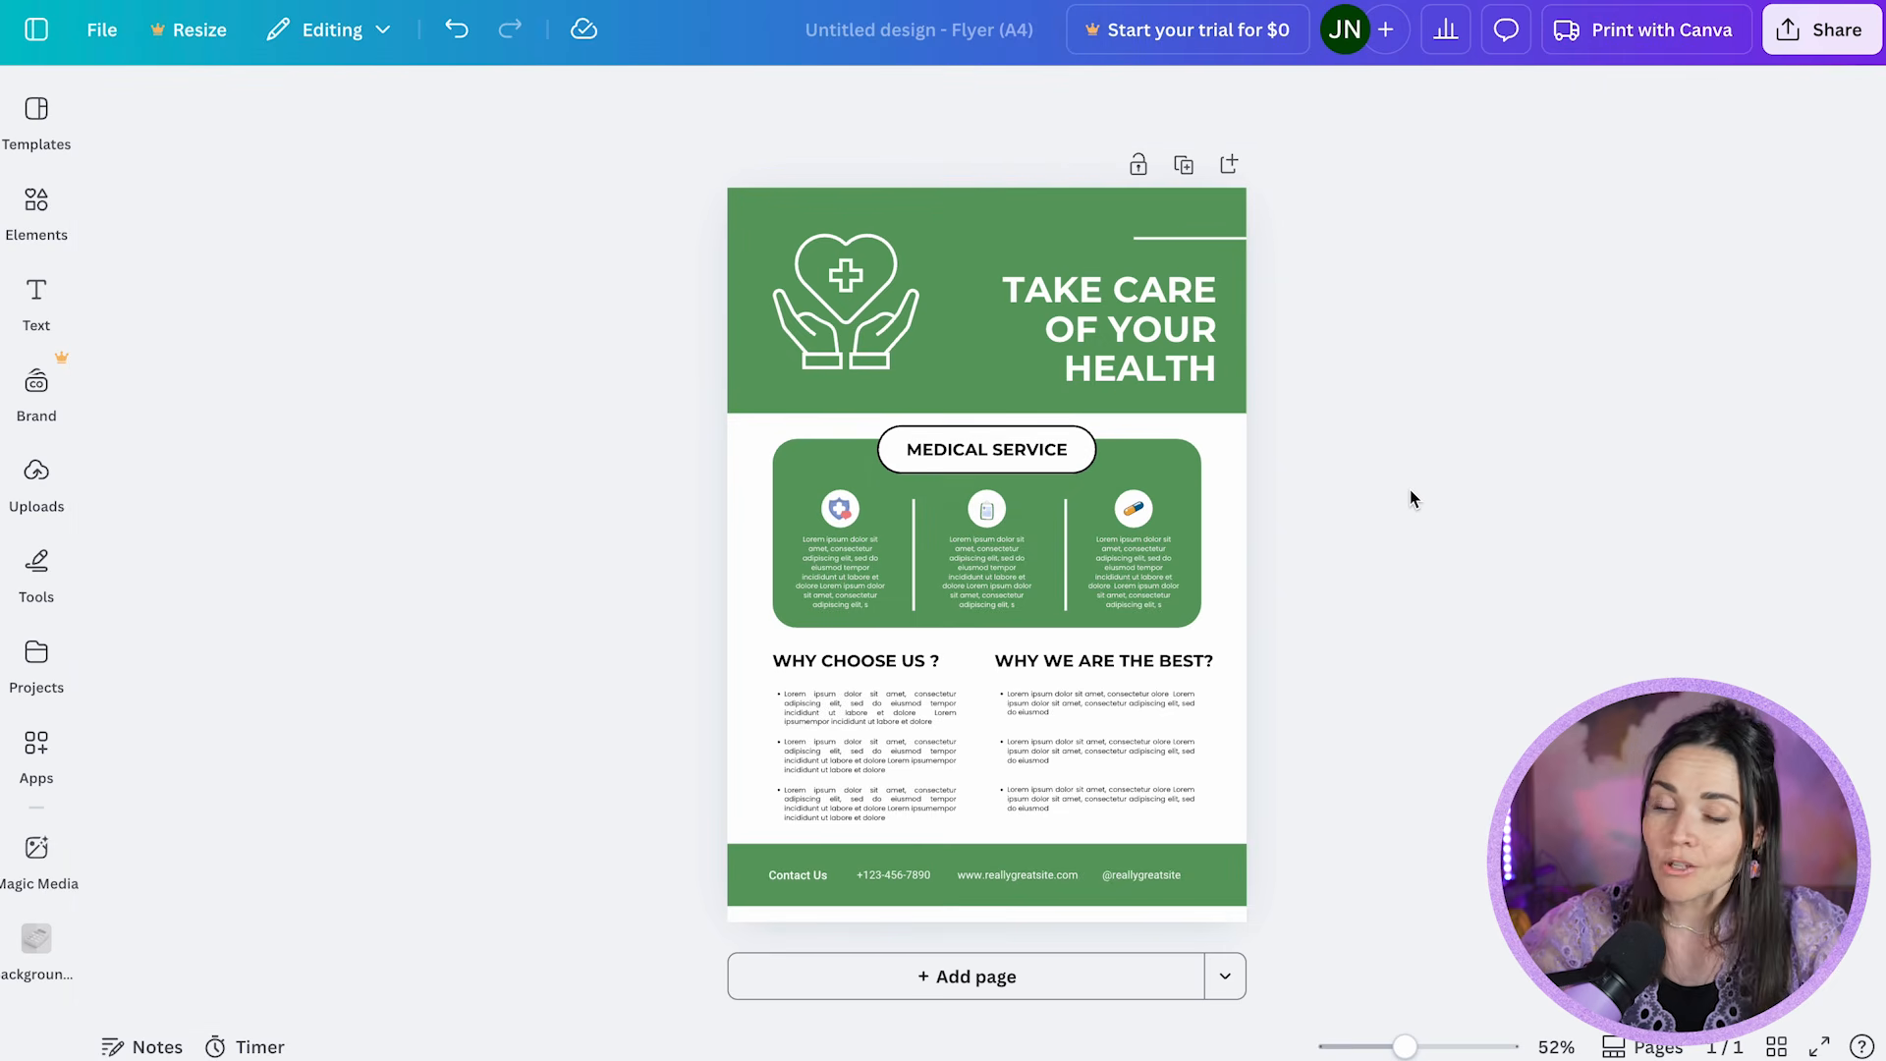
Step: Set the "Take care of your health" heading's font to Roca One and replace Montserrat with it across the design
ctrl+scroll(1354, 422, up, 5)
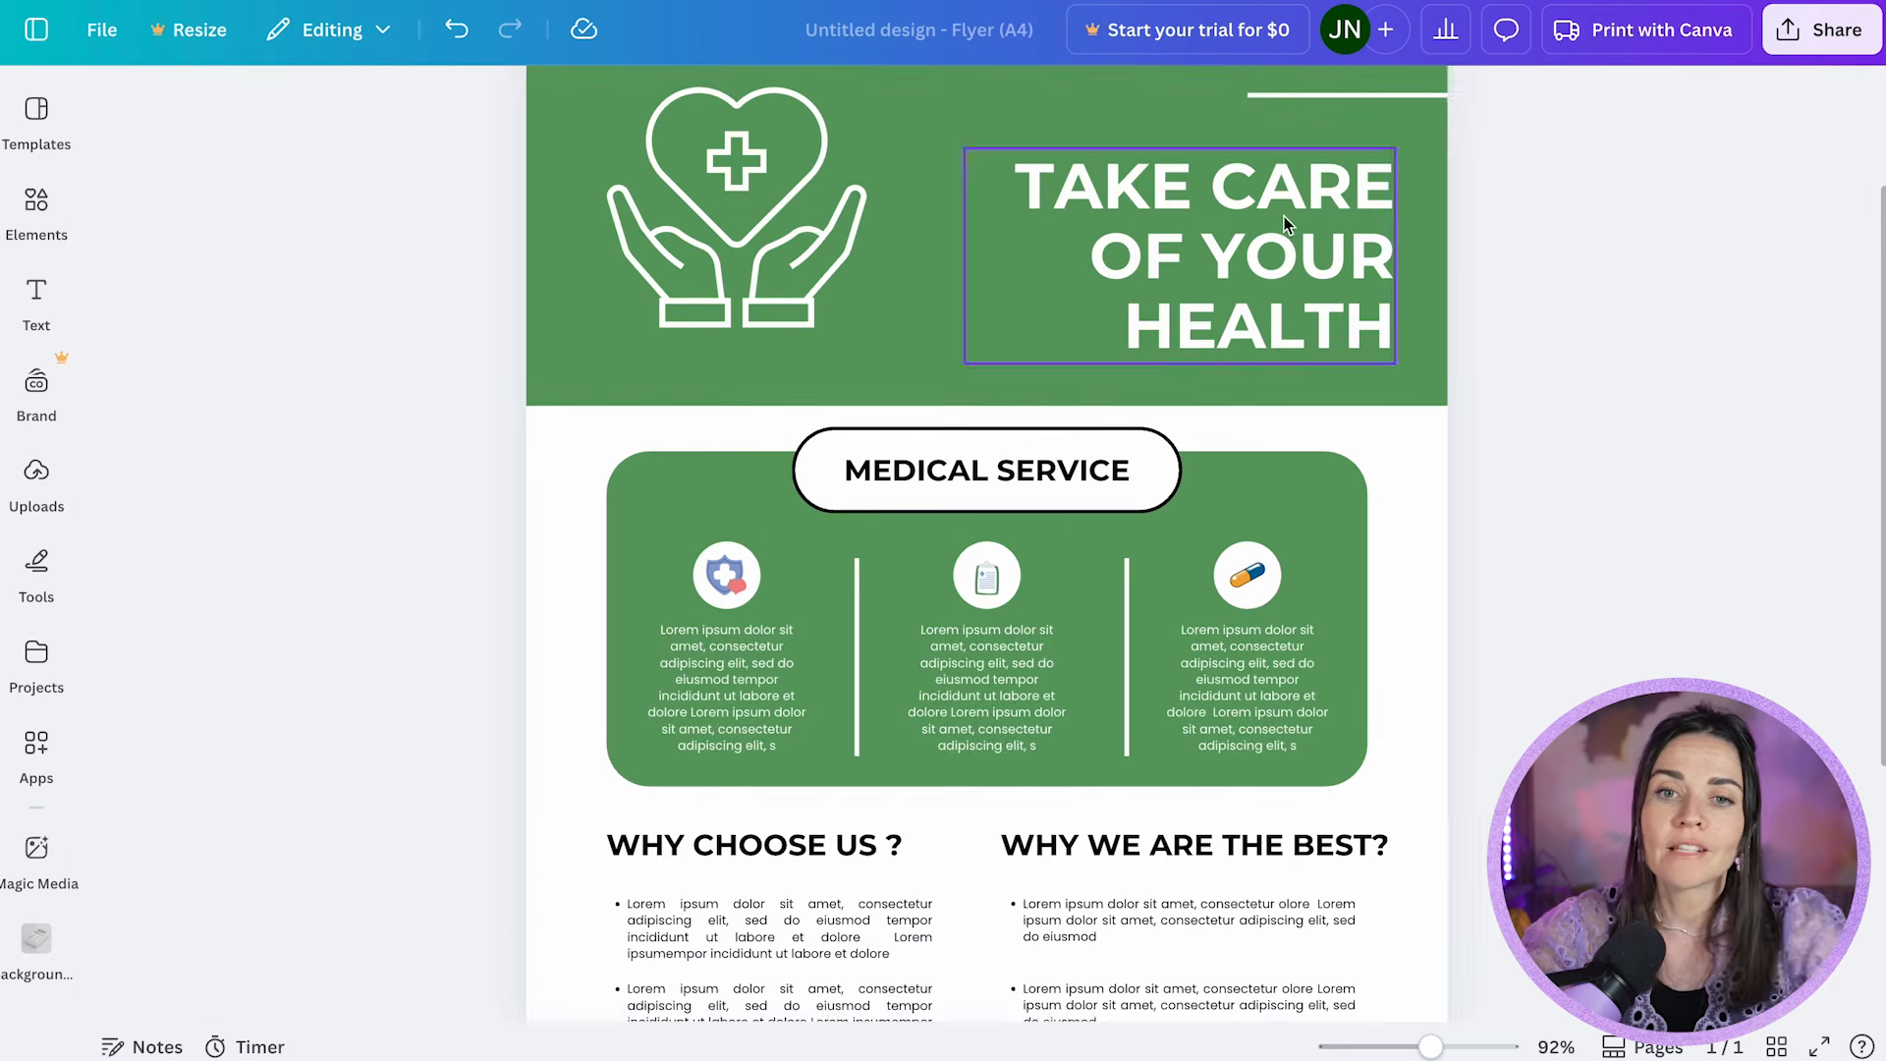
click(1247, 265)
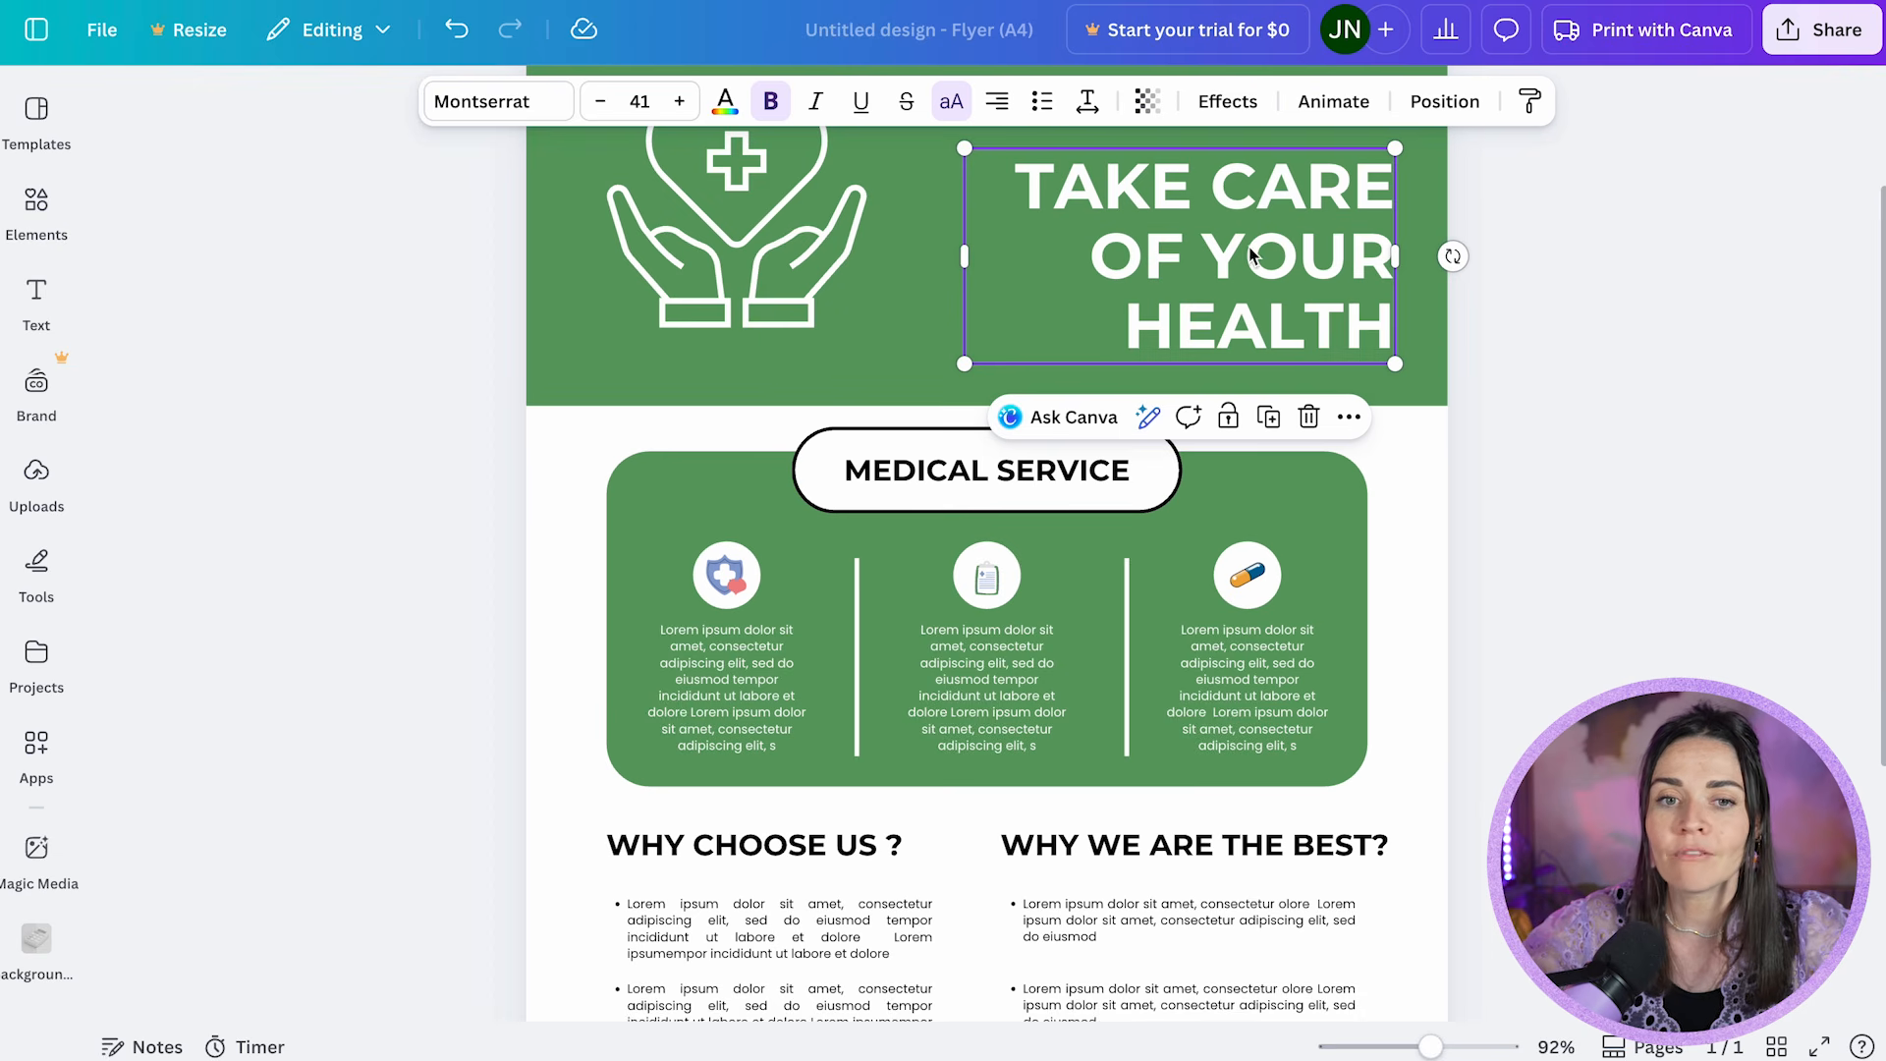
click(545, 104)
scroll(295, 638, down, 1)
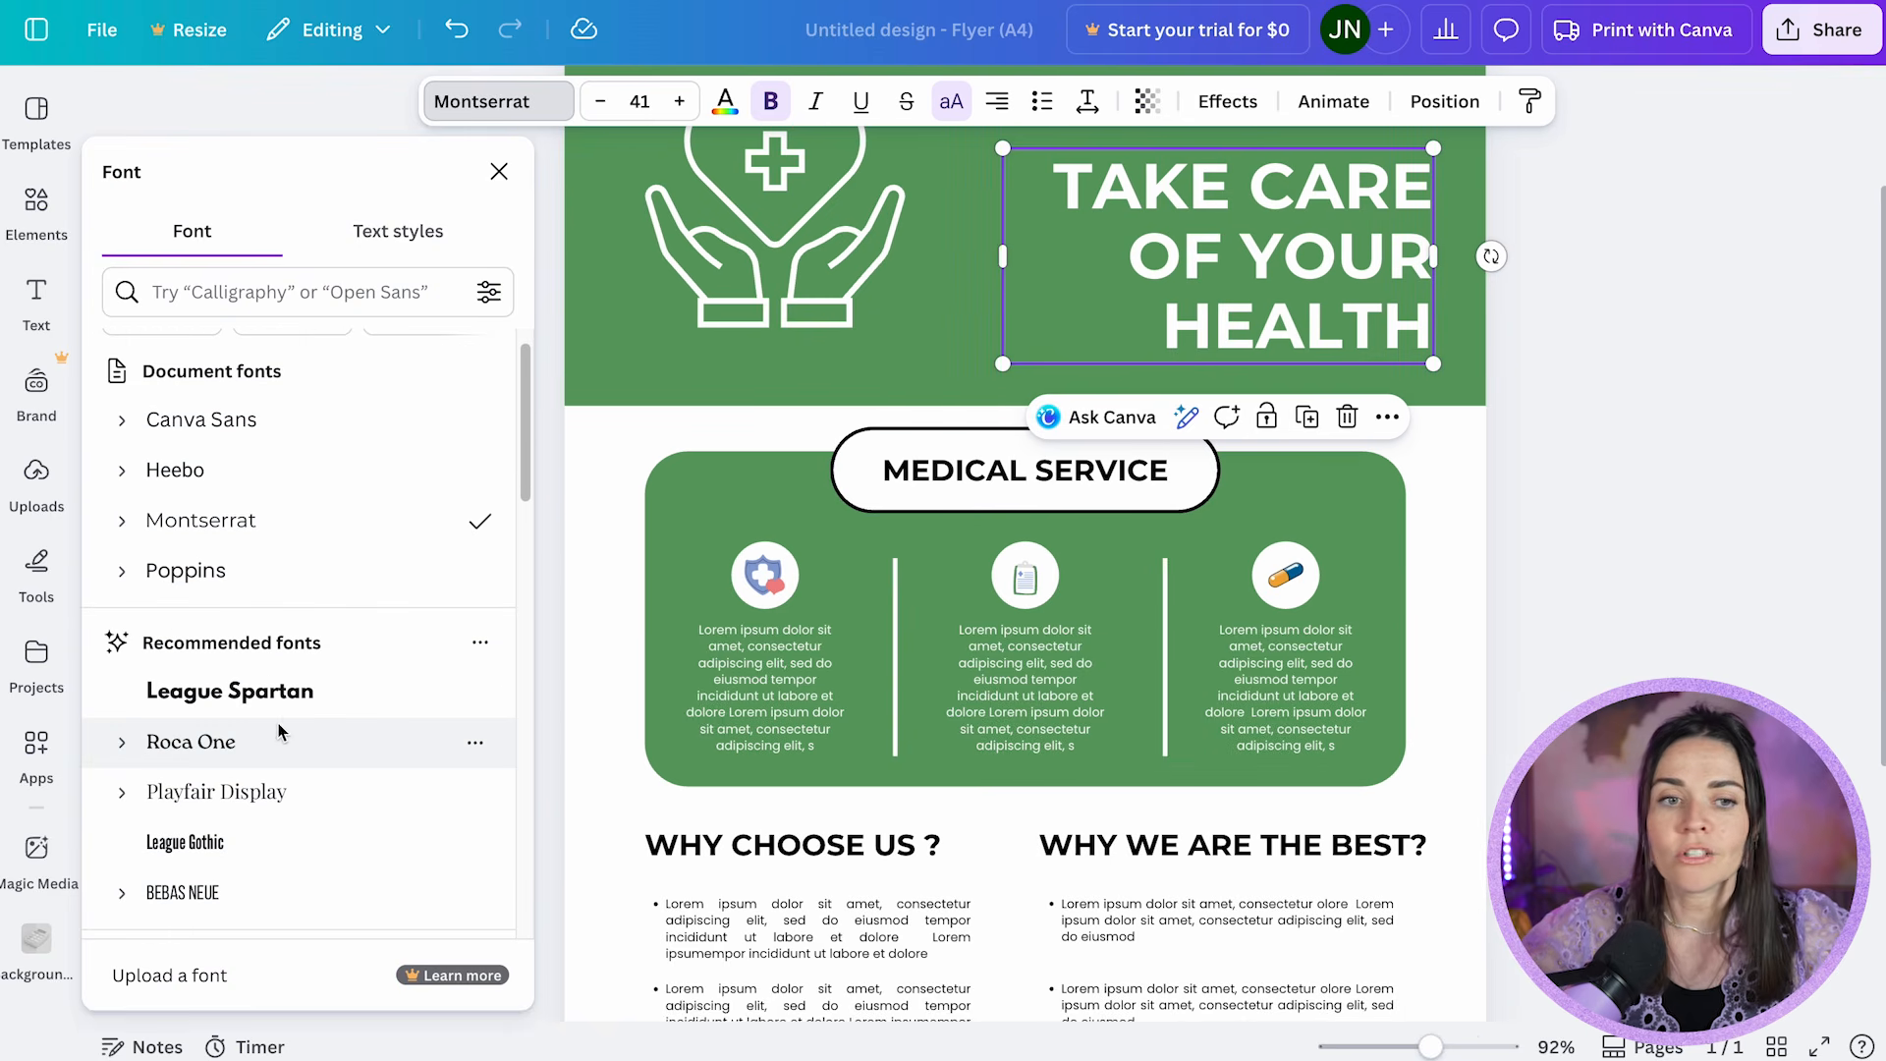
click(295, 749)
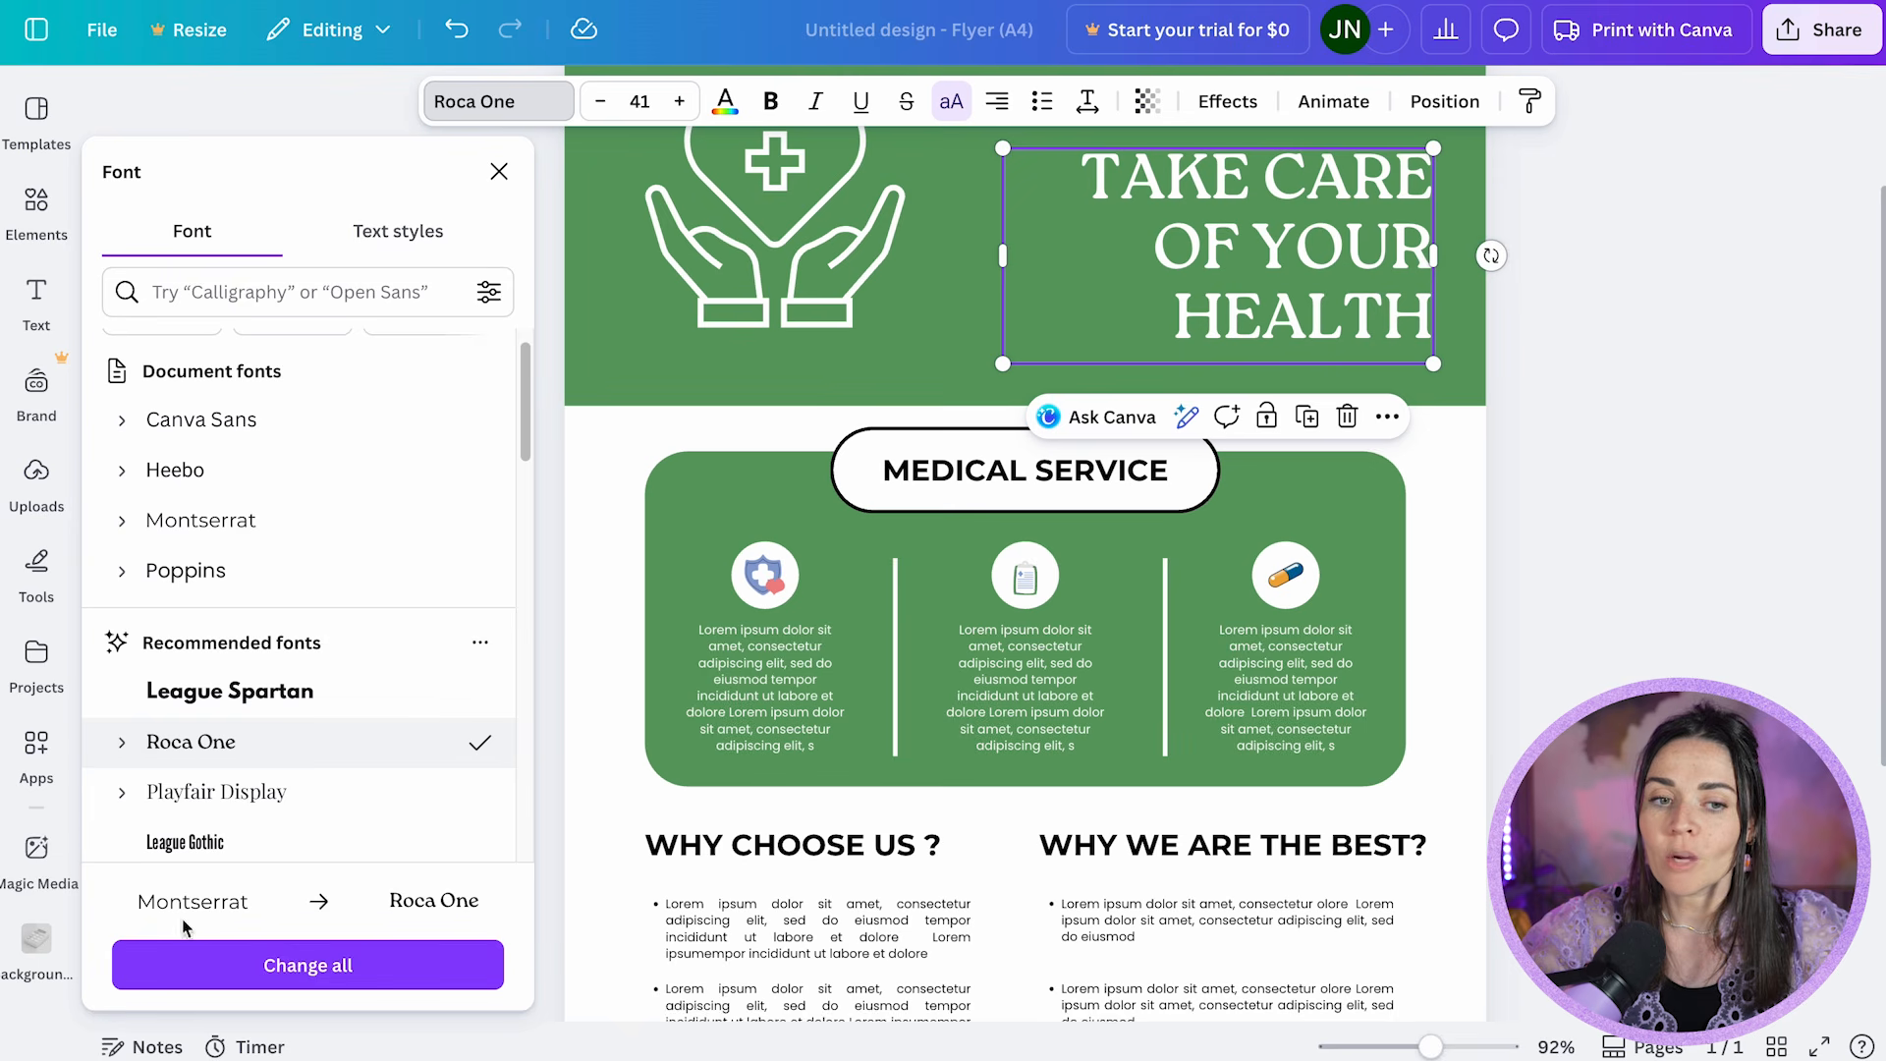
click(332, 968)
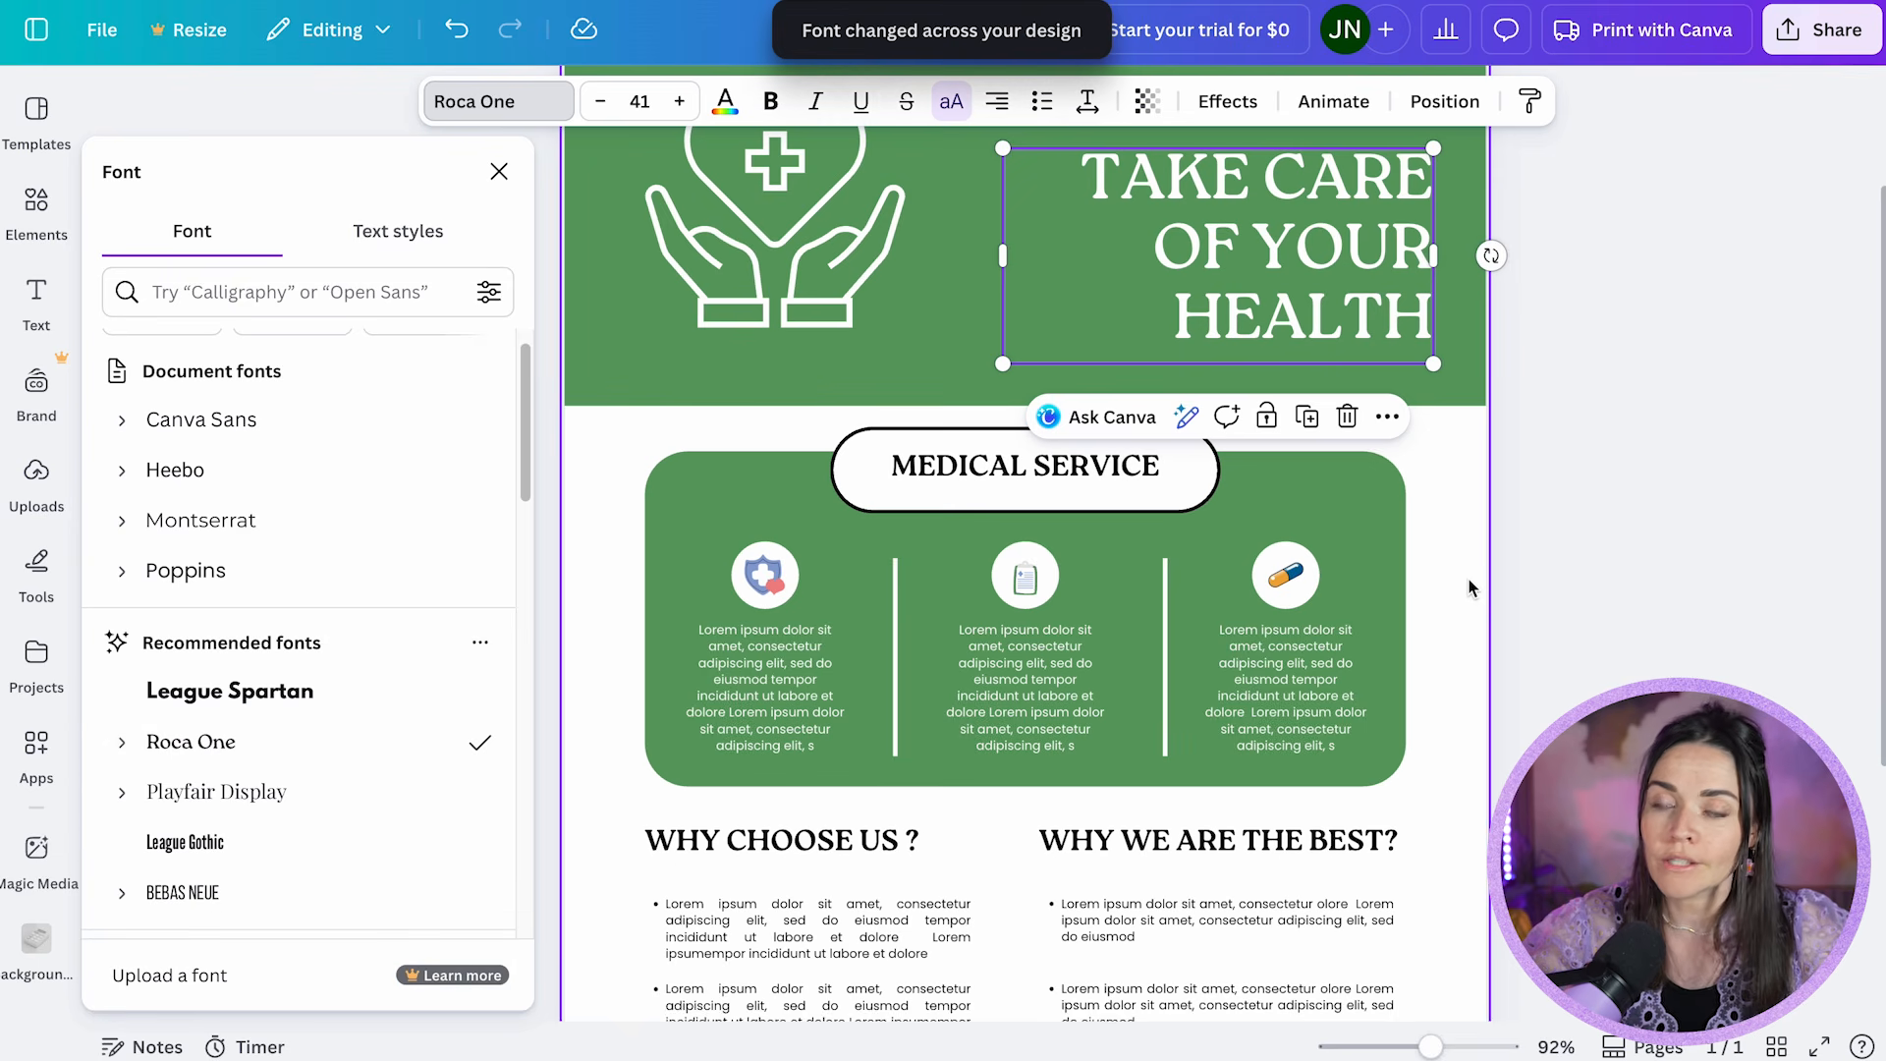
Step: Check the font of the flyer's "Why choose us ?", "Why we are the best?" and "Medical service" headings
scroll(1460, 439, down, 3)
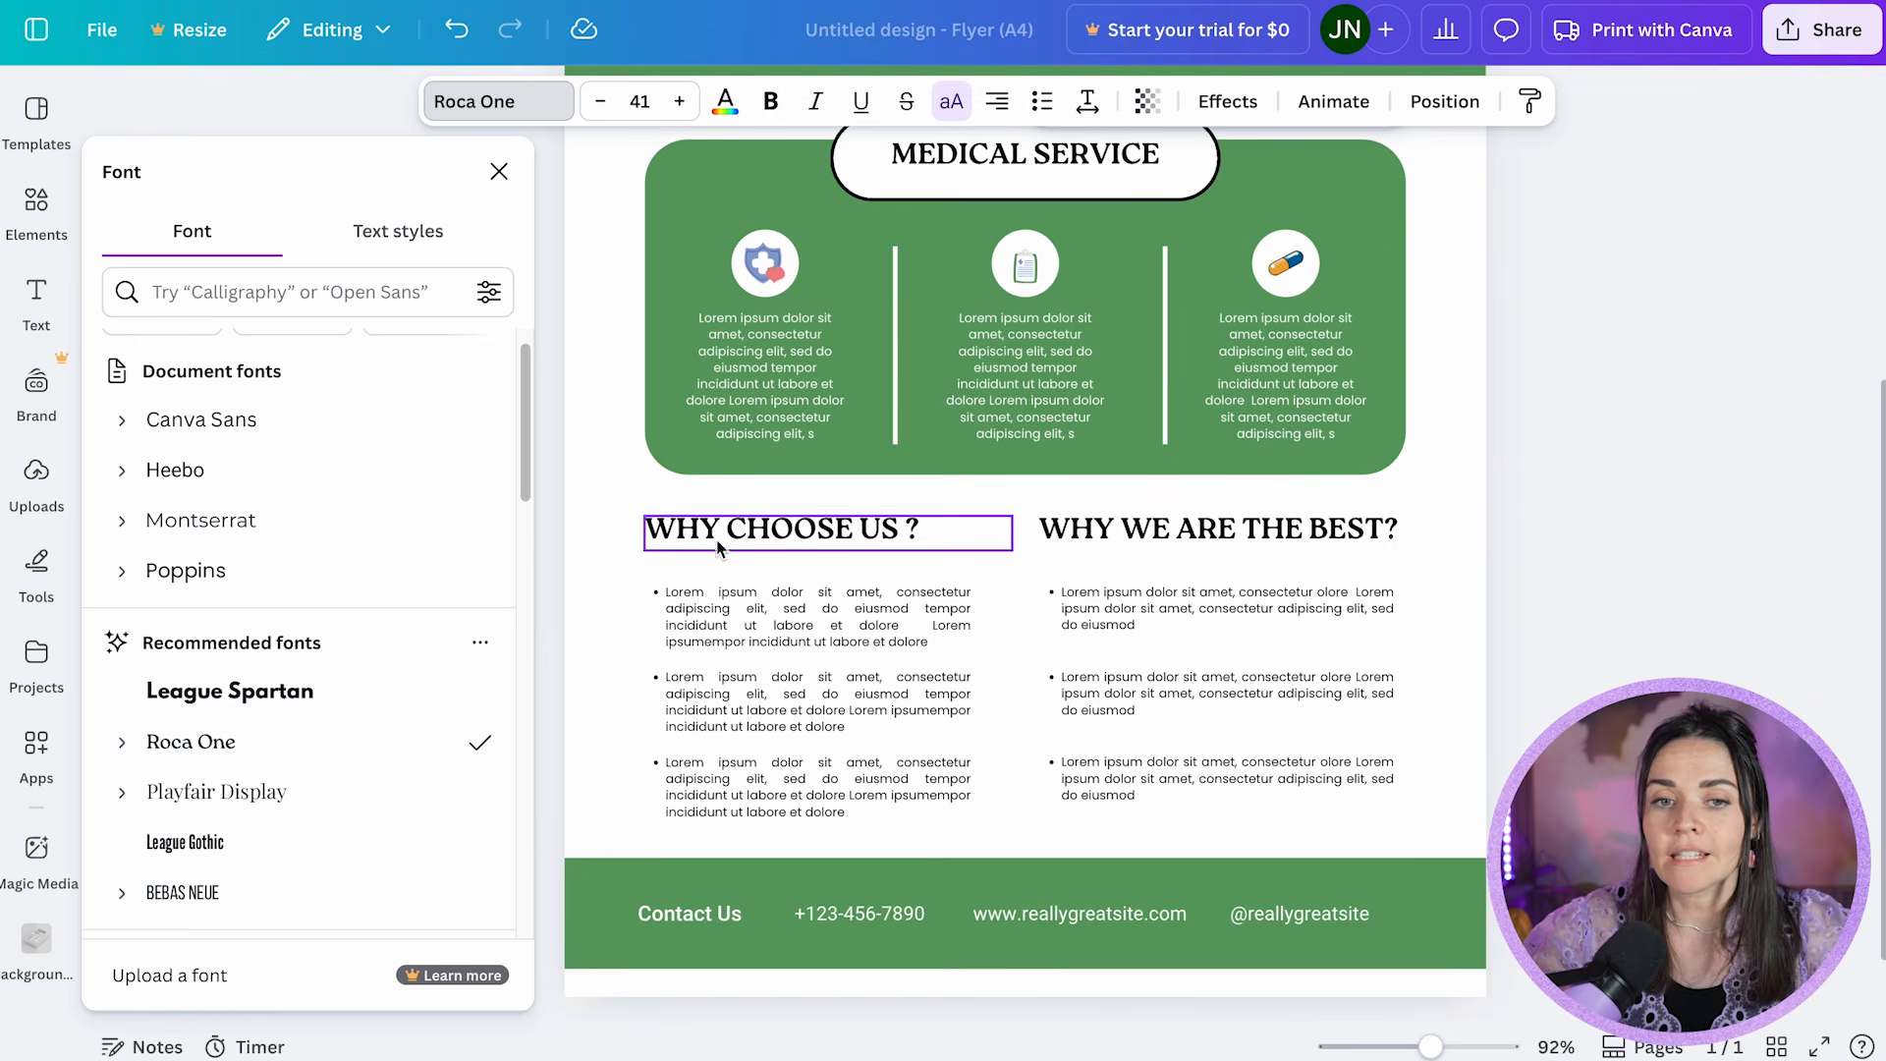
click(691, 545)
click(1105, 535)
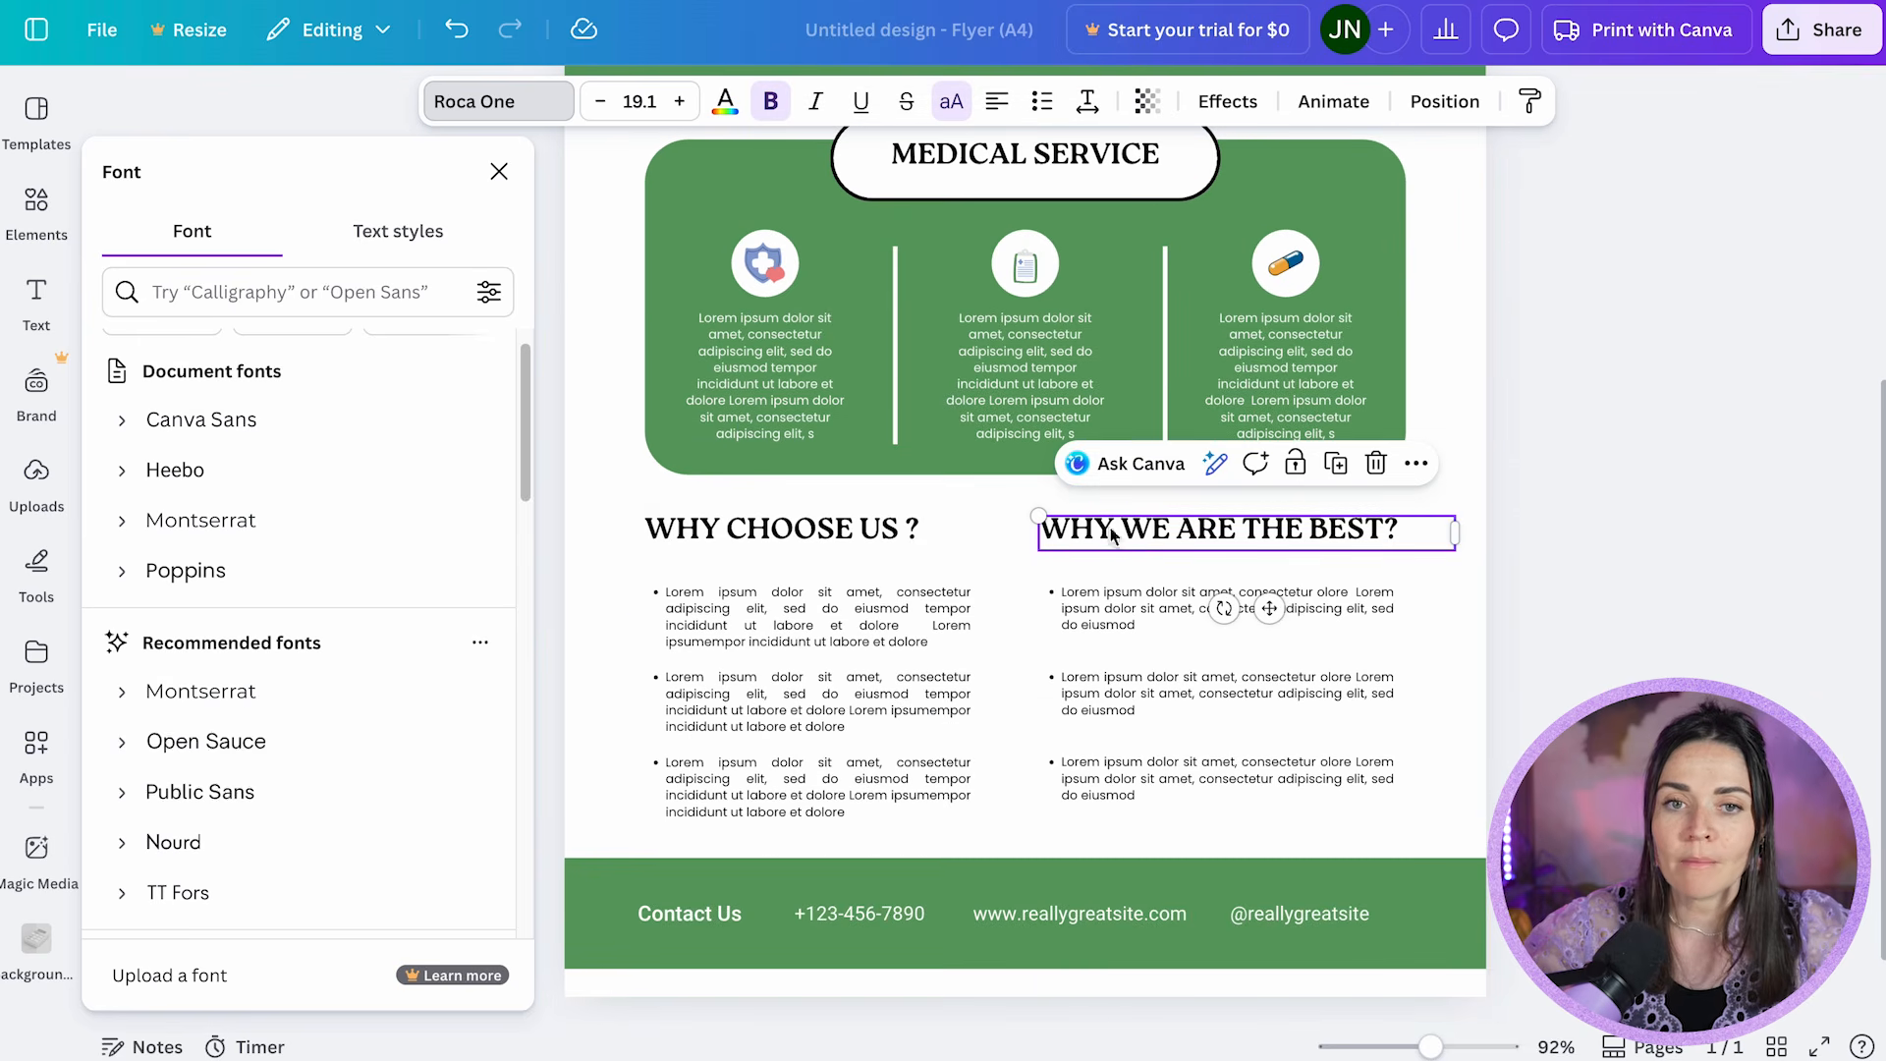
click(1054, 165)
click(1540, 731)
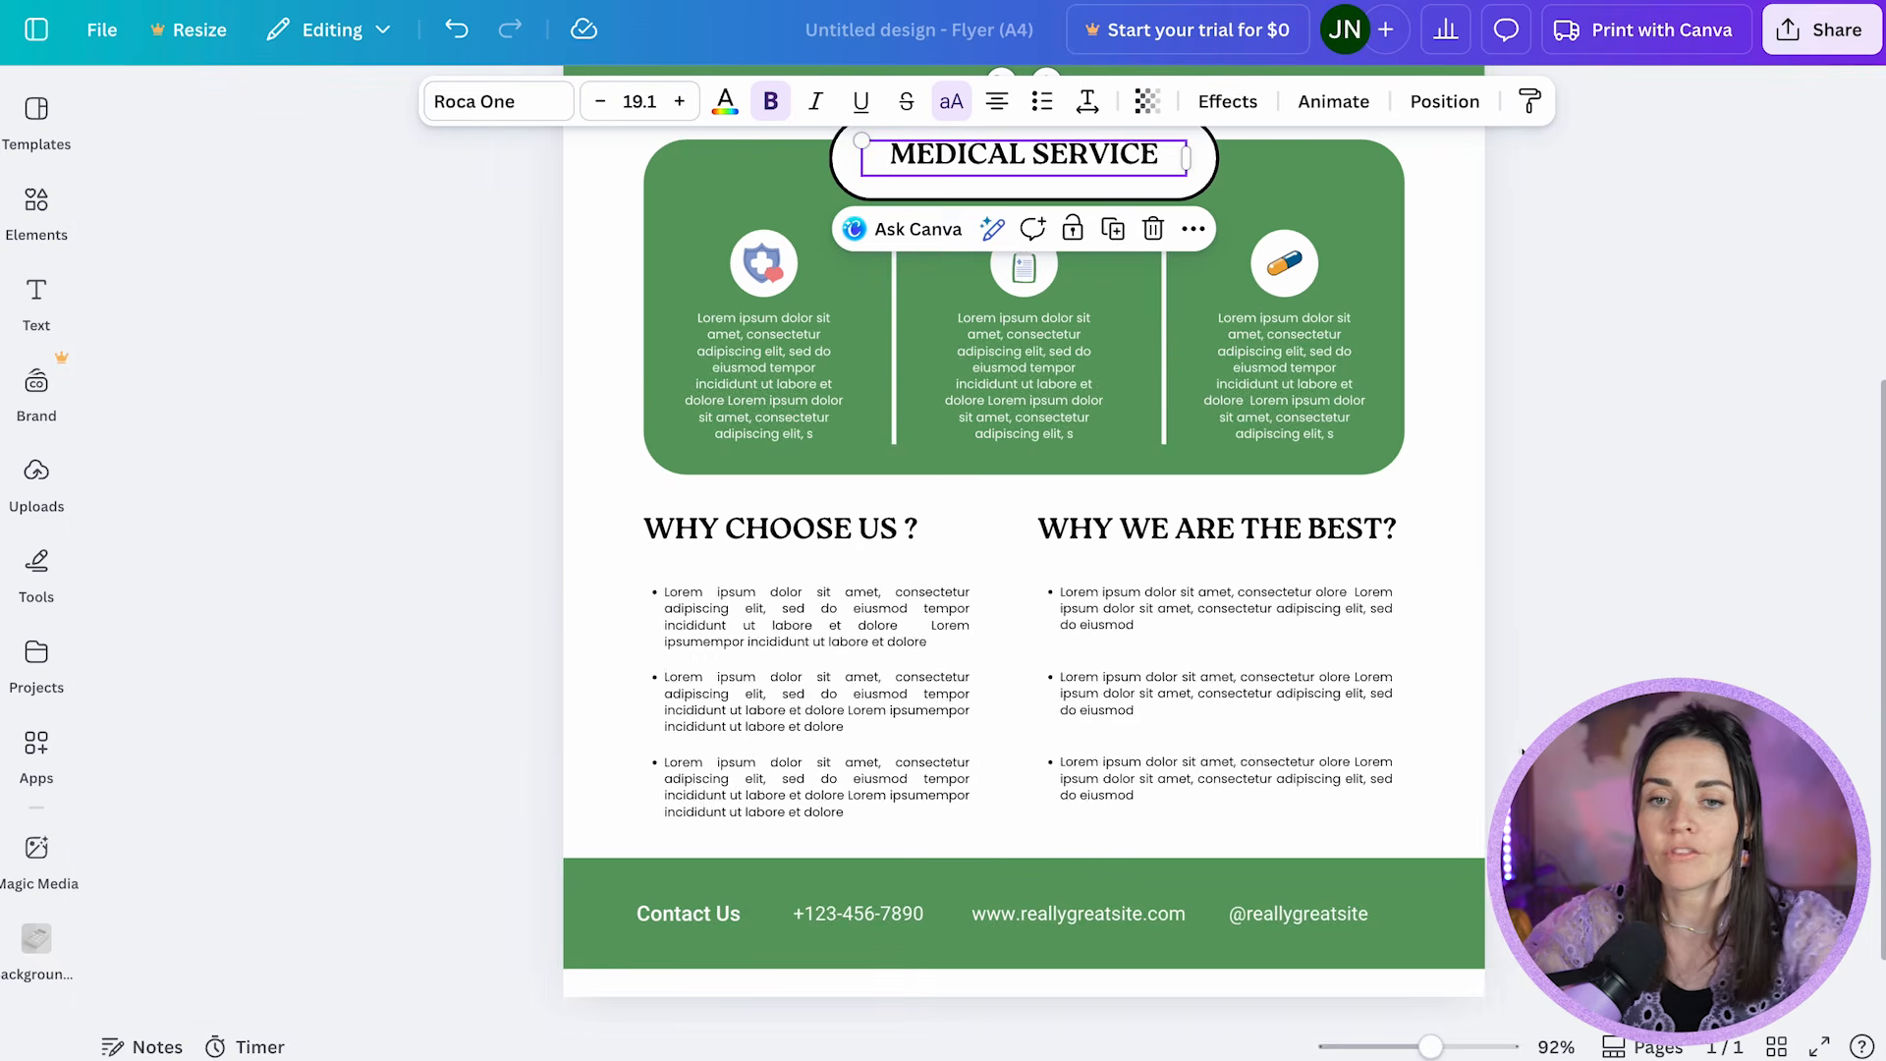
scroll(1539, 731, down, 3)
scroll(1503, 721, down, 2)
click(1461, 710)
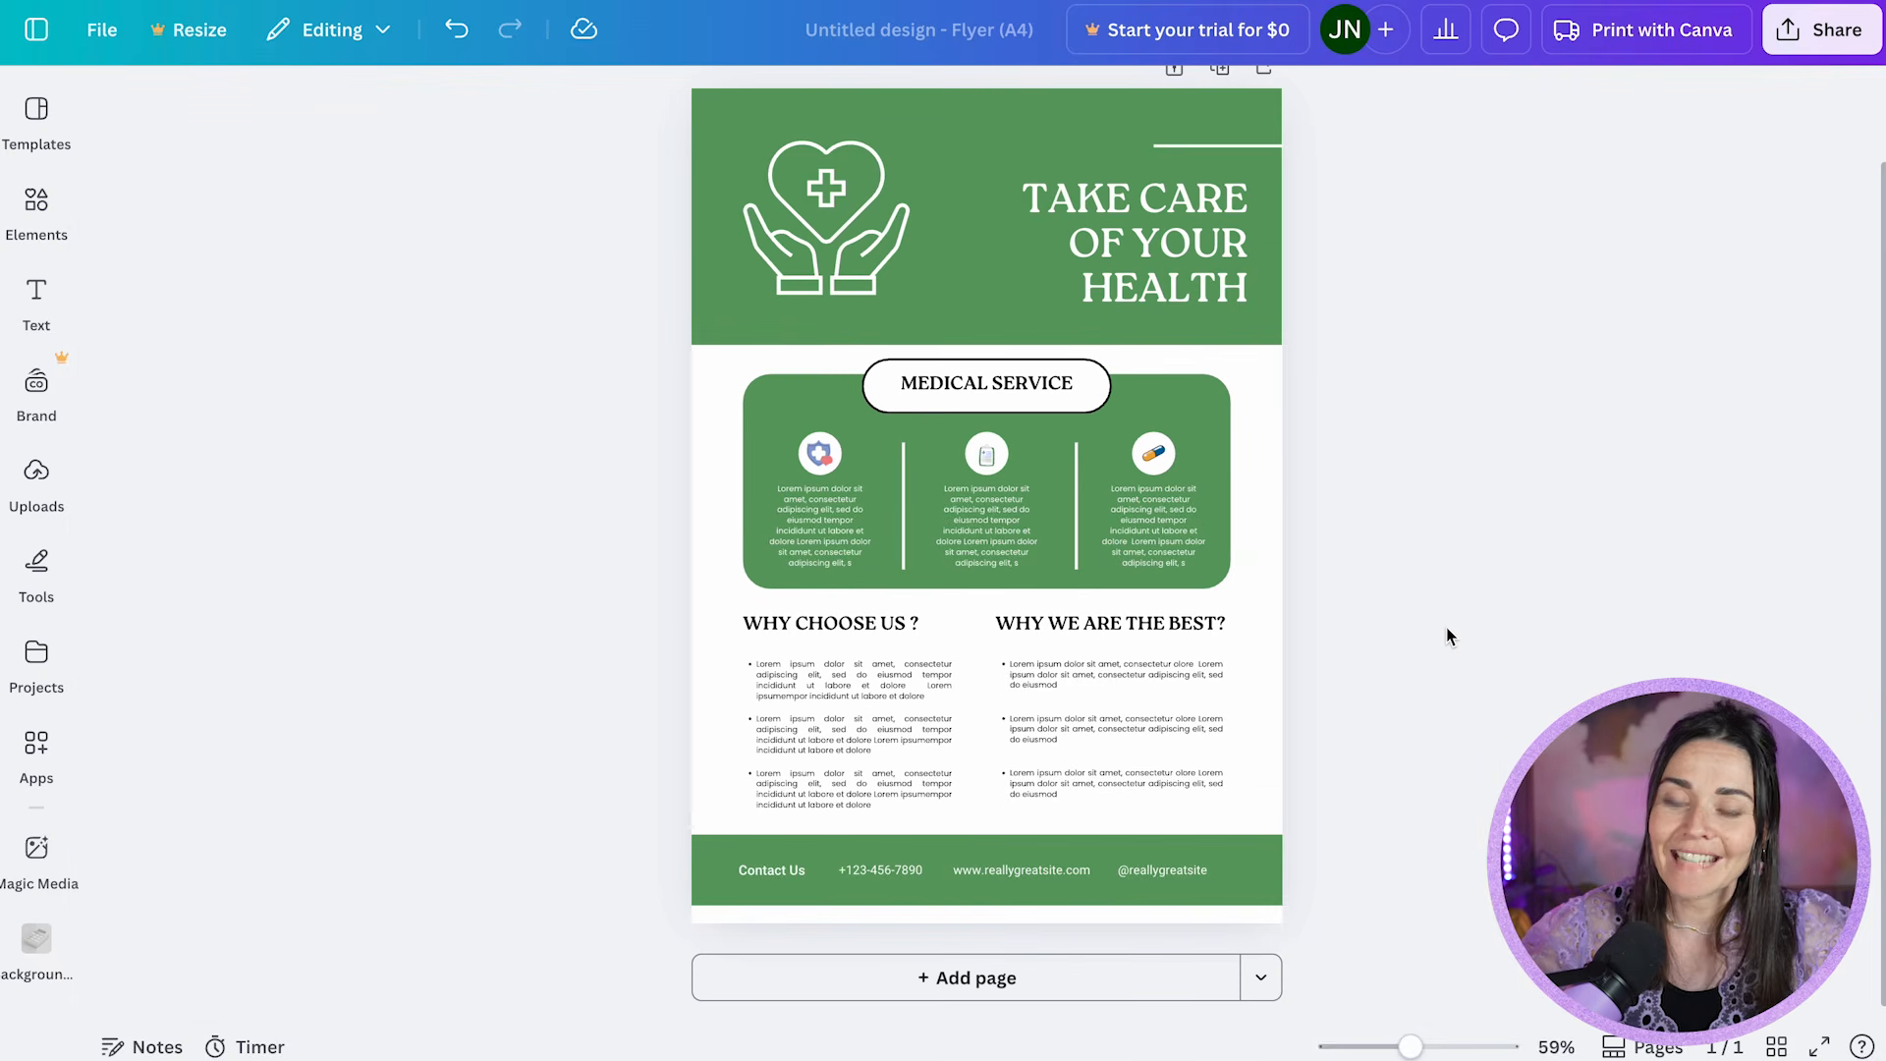
Step: Replace the flyer's main heading text with "GET YOUR FREE CONSULTATION TODAY"
scroll(1222, 263, up, 5)
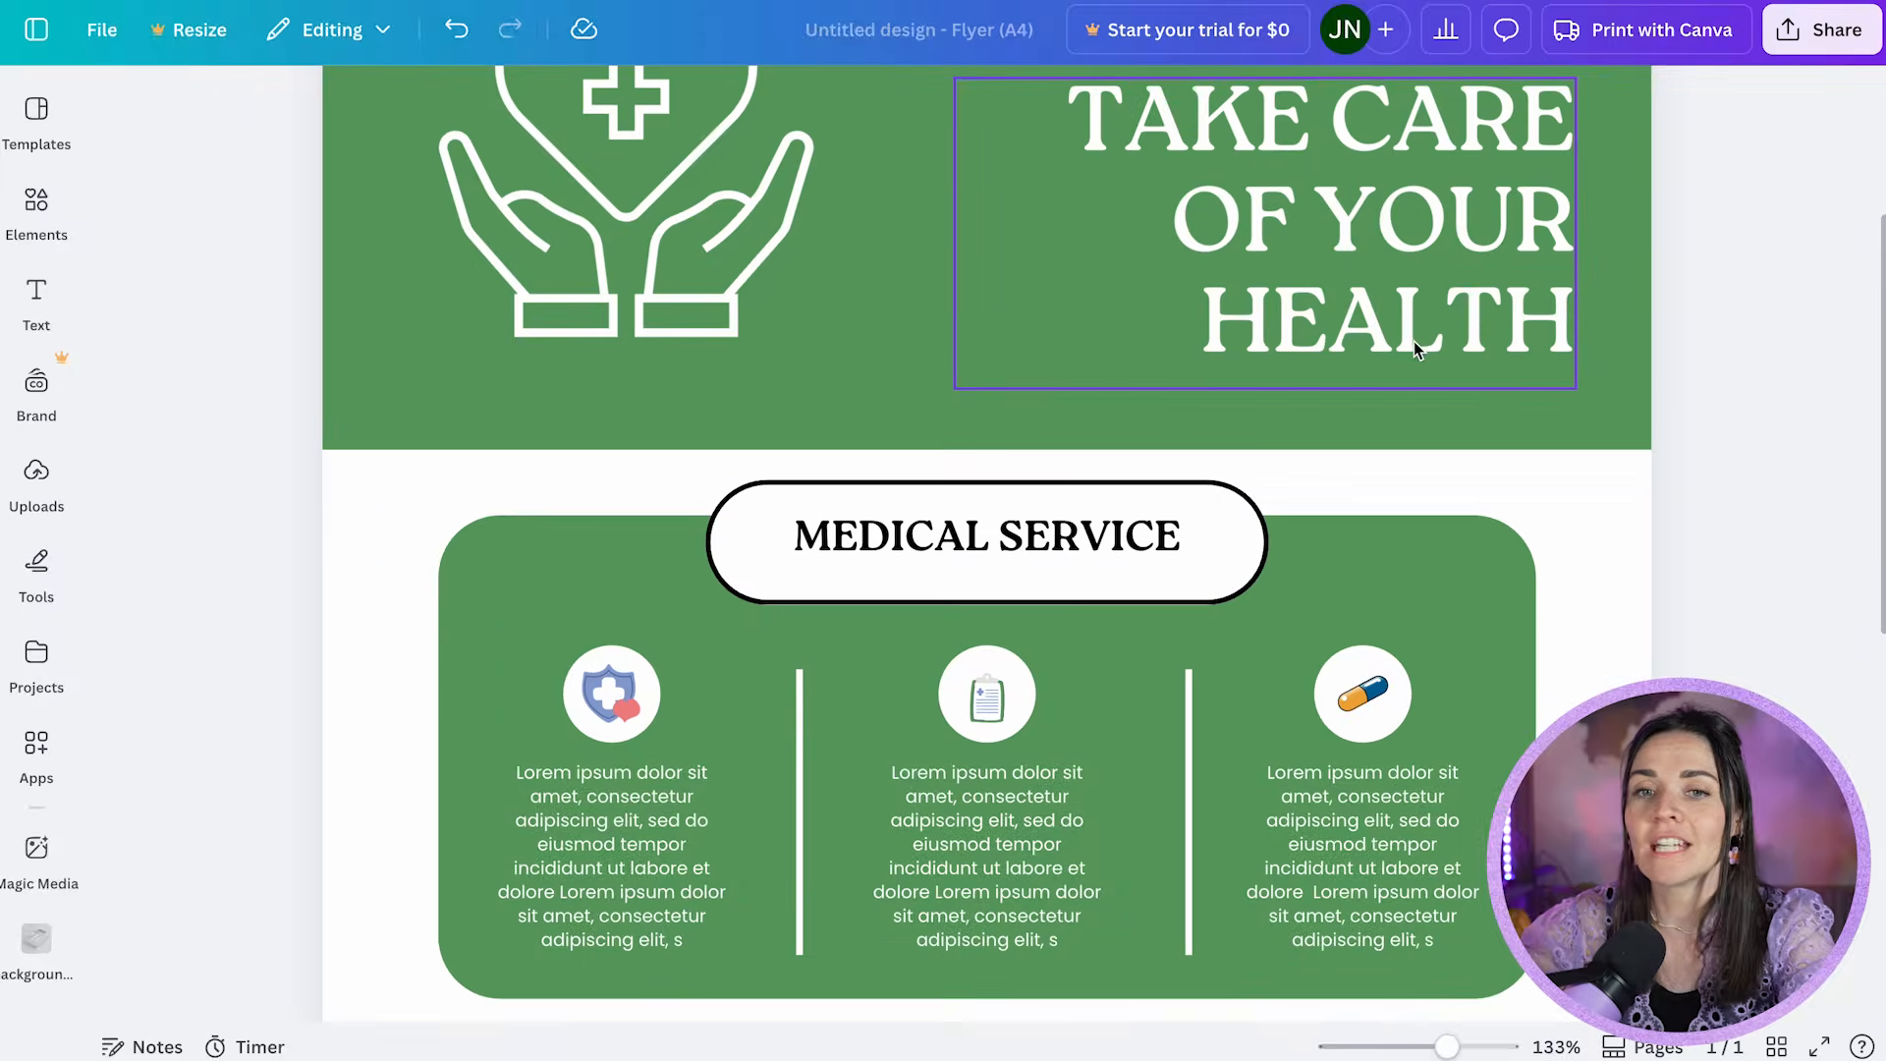
double_click(1397, 452)
key(ctrl+a)
key(BackSpace)
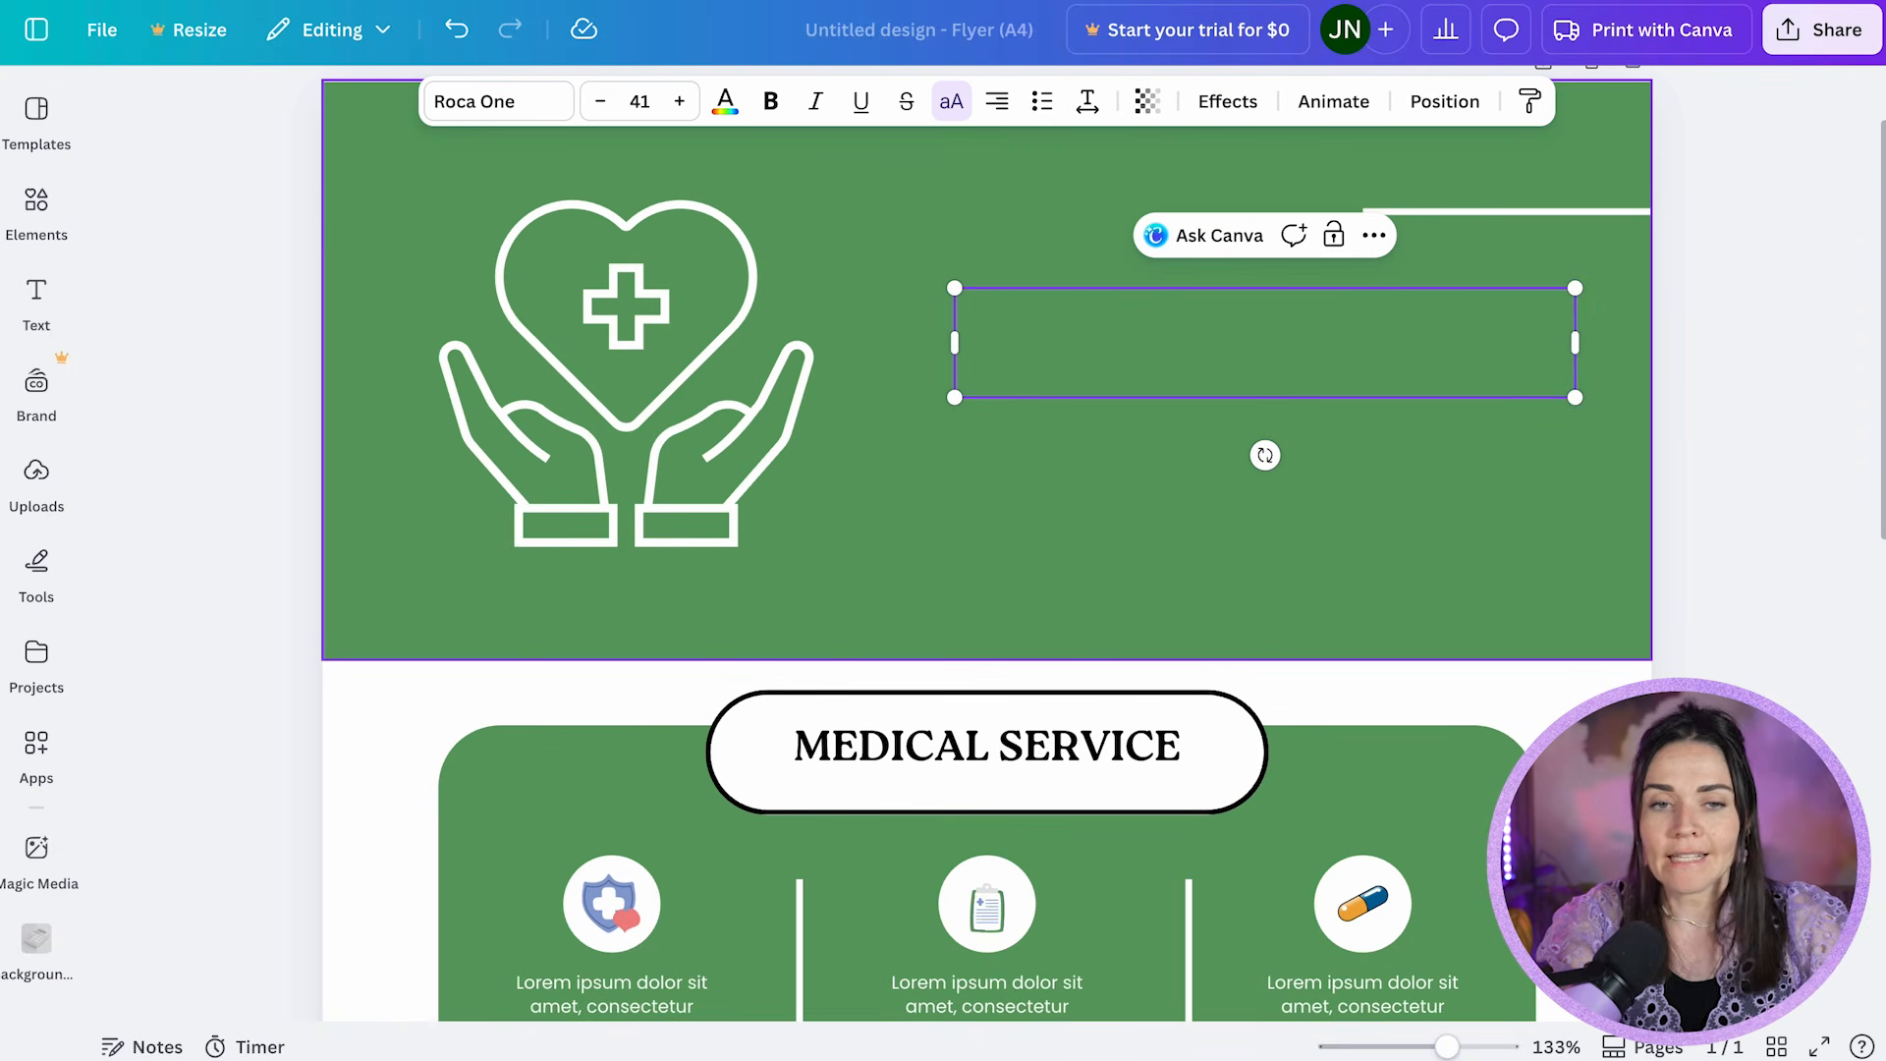
text(GET YOUR FRE)
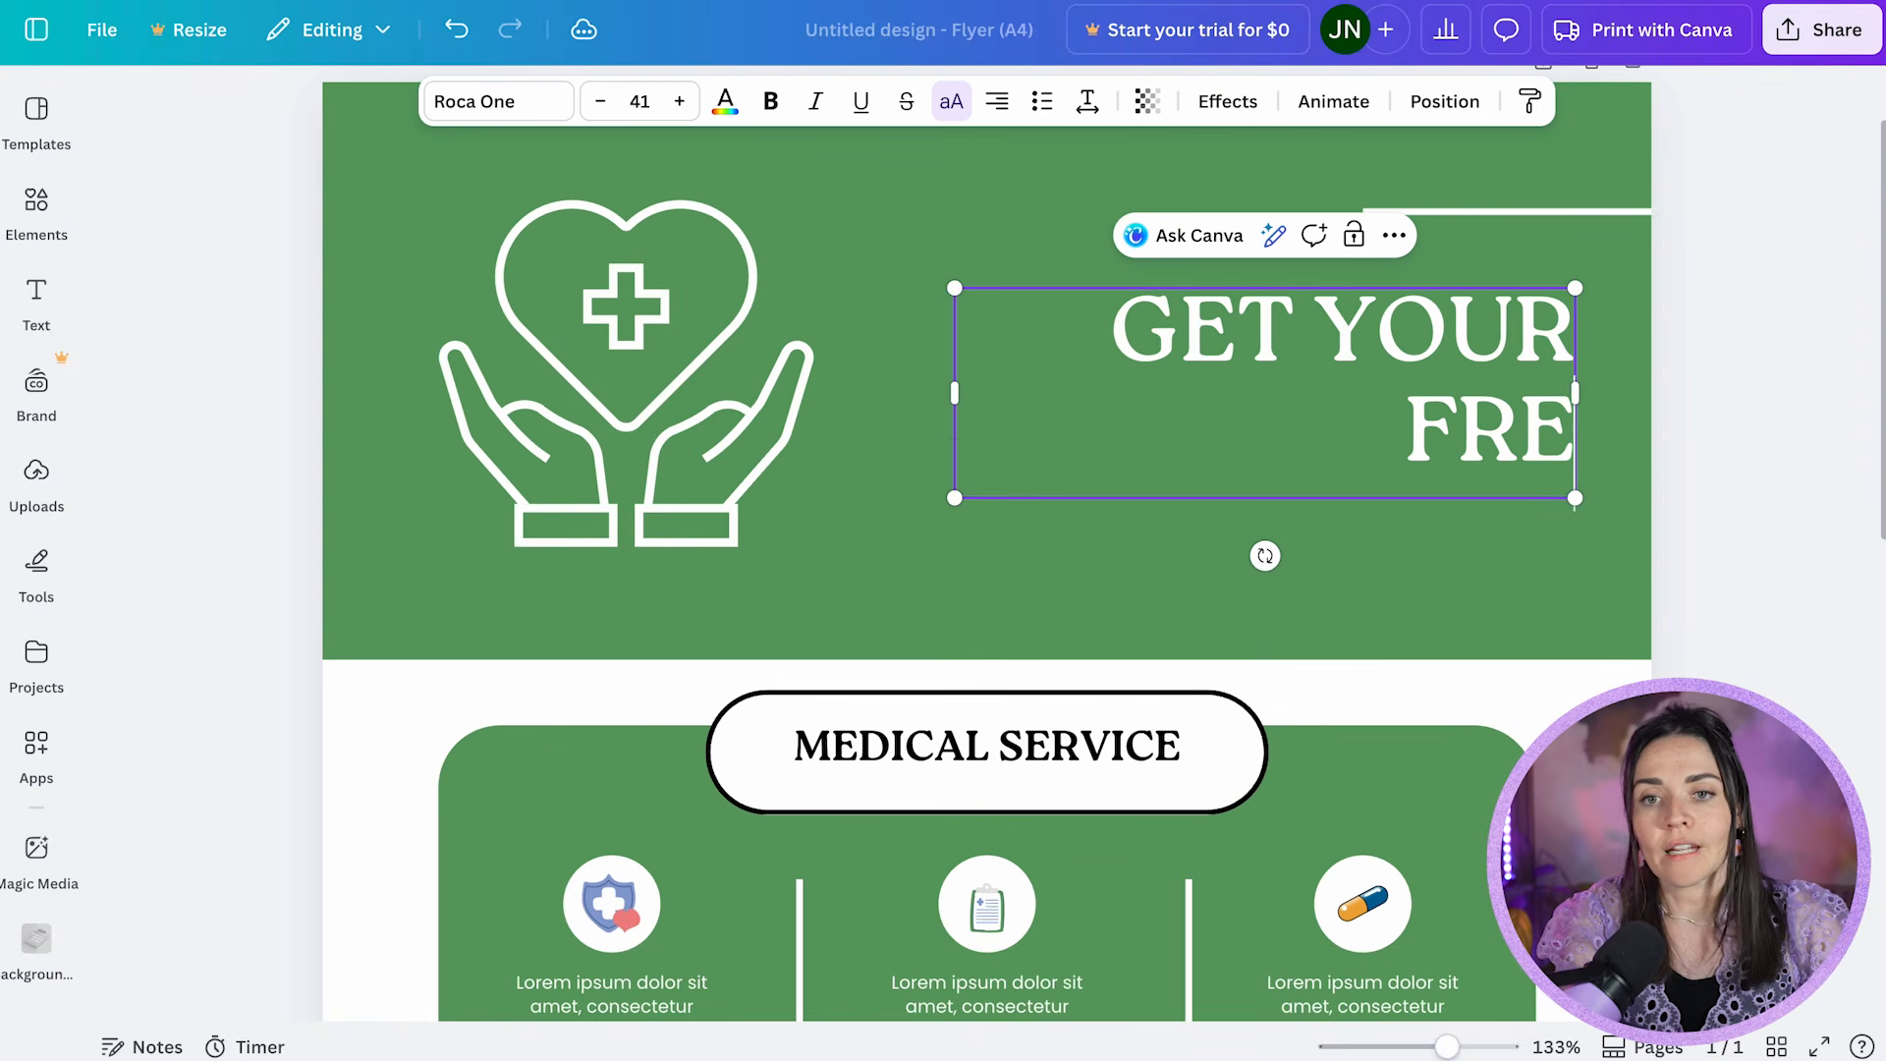
text(E CONSUL)
text(TATION TODAY)
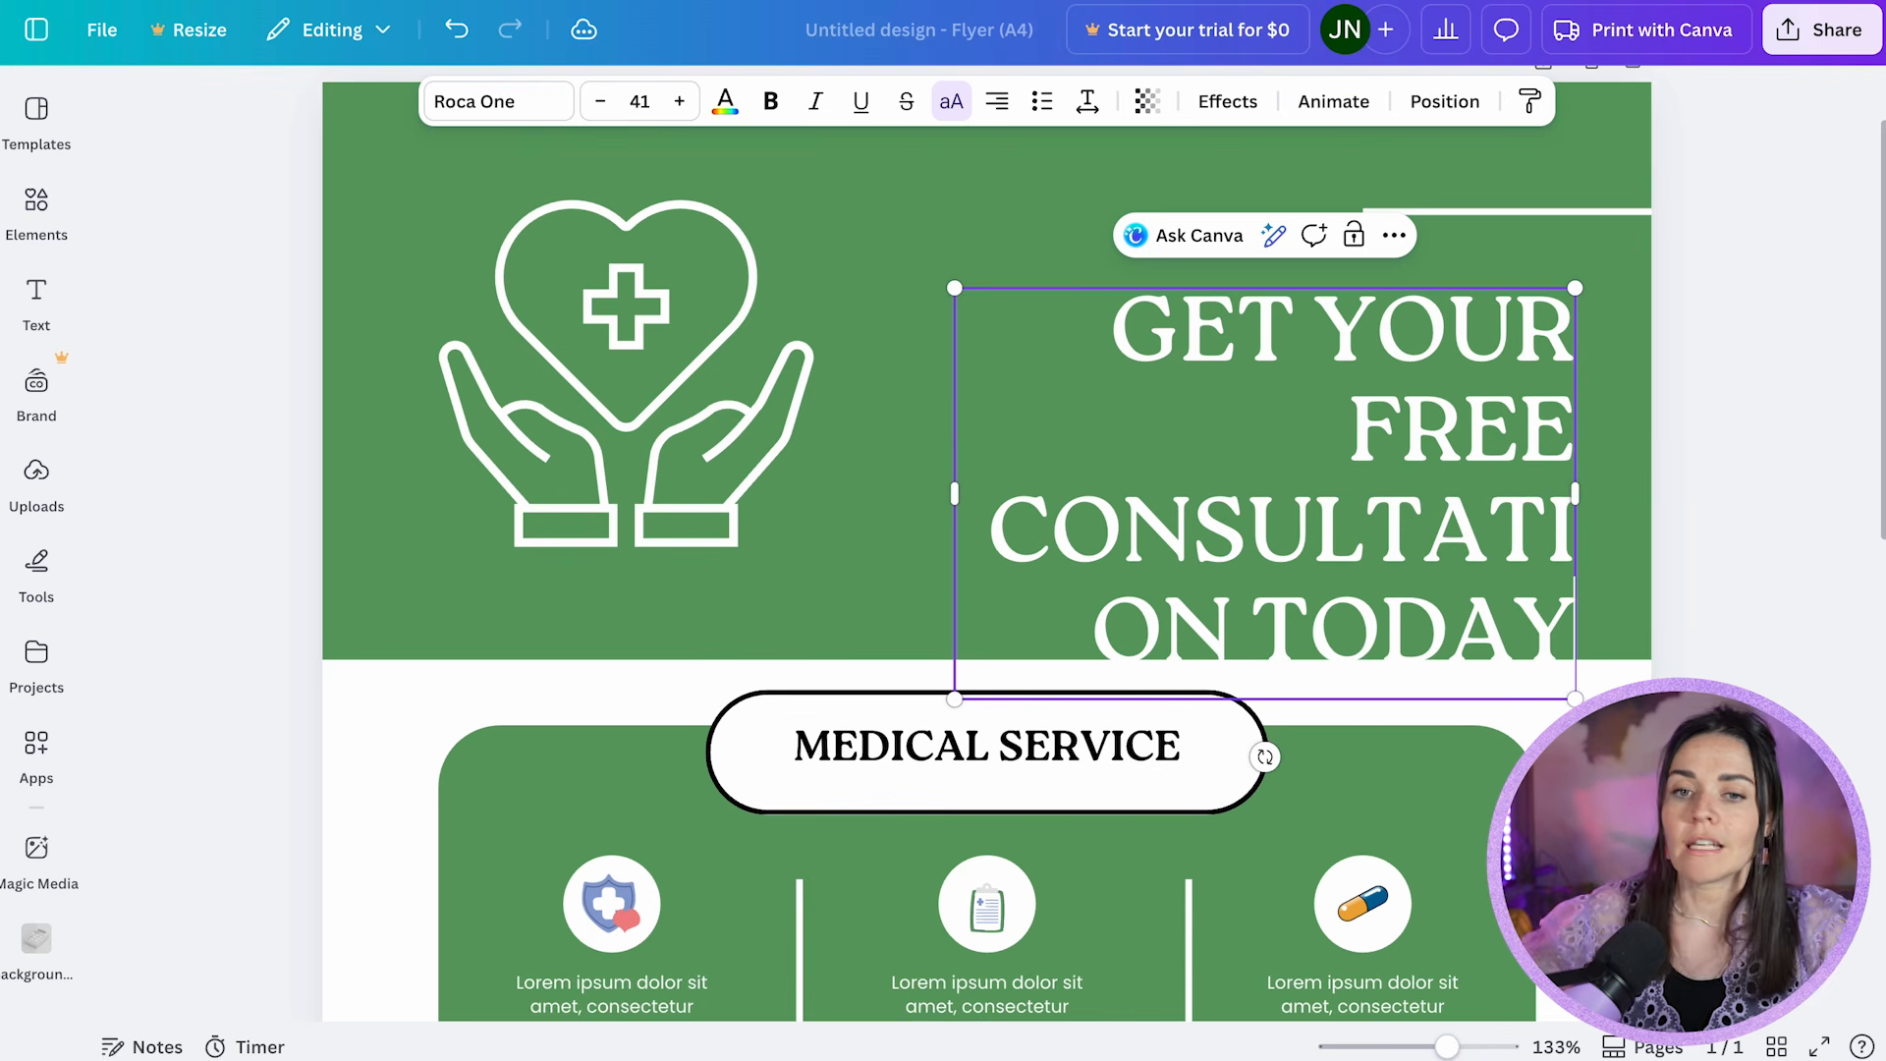
click(1655, 439)
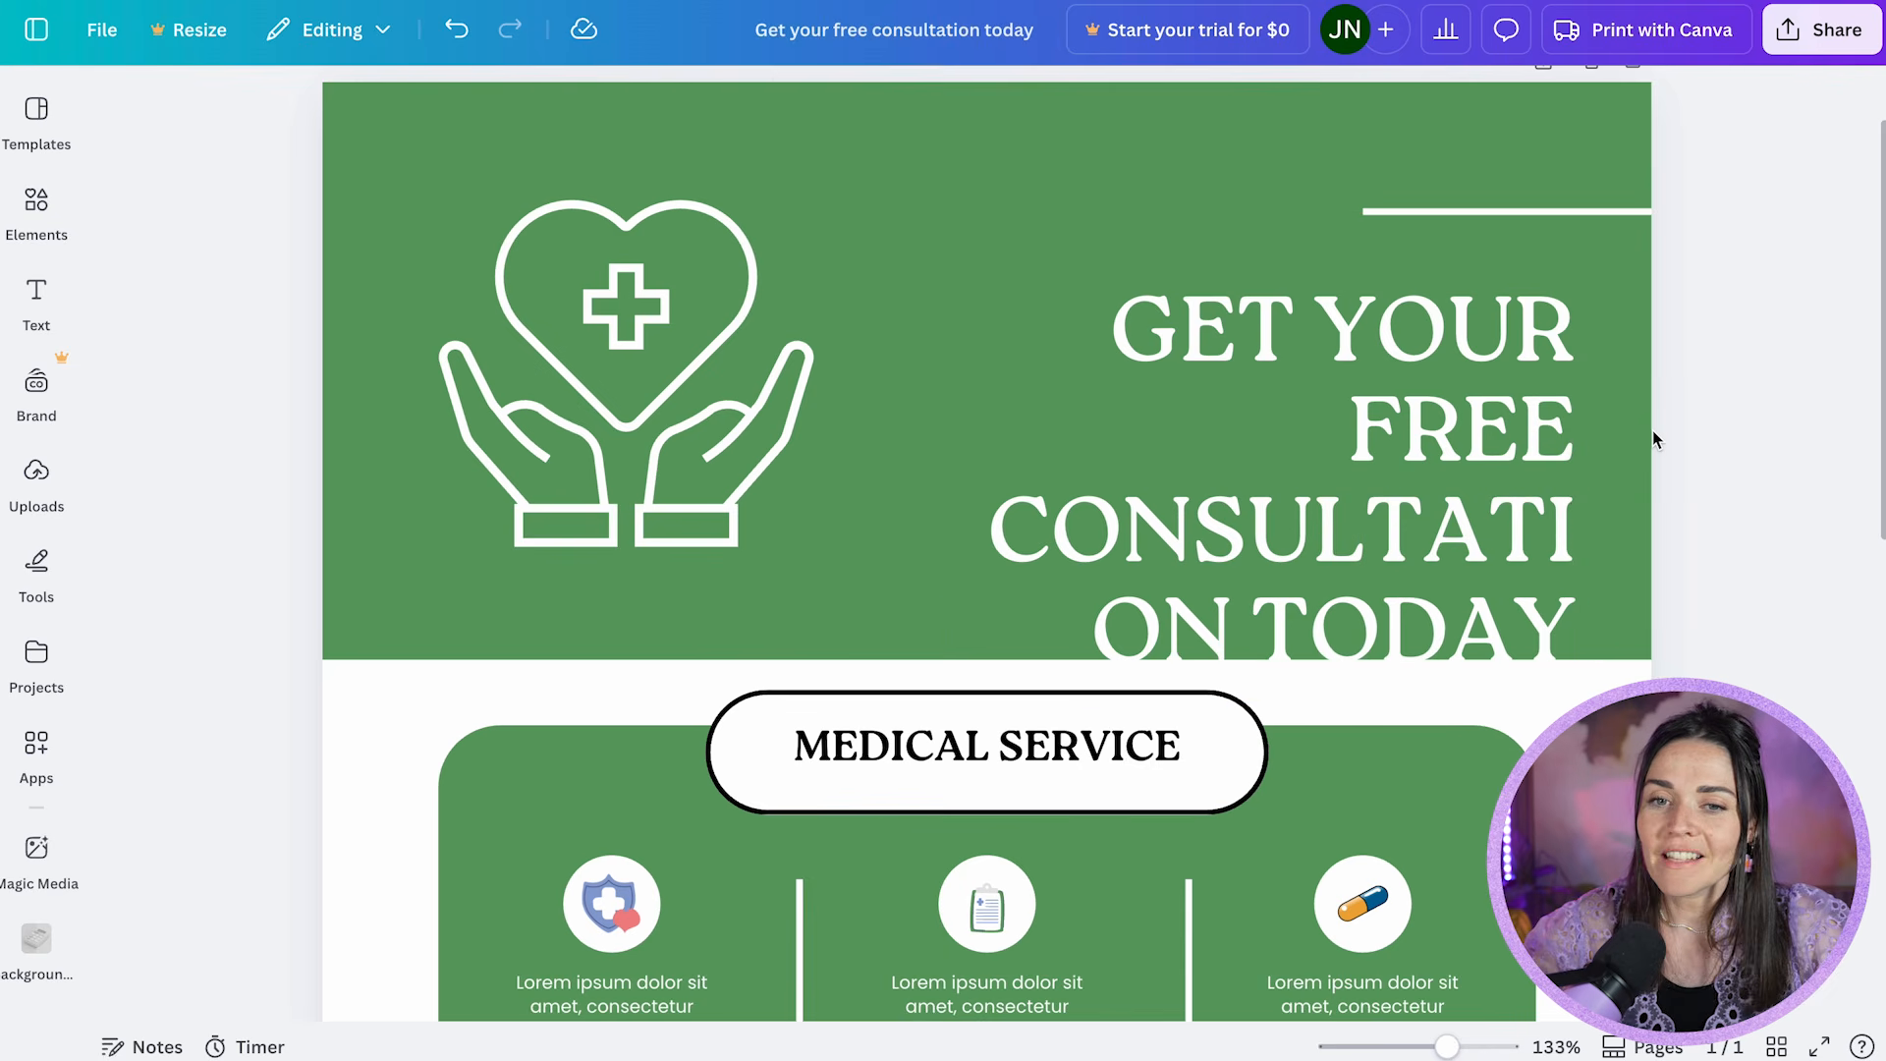
Step: Widen the main heading's text box until "CONSULTATION" fits on one line
click(1480, 565)
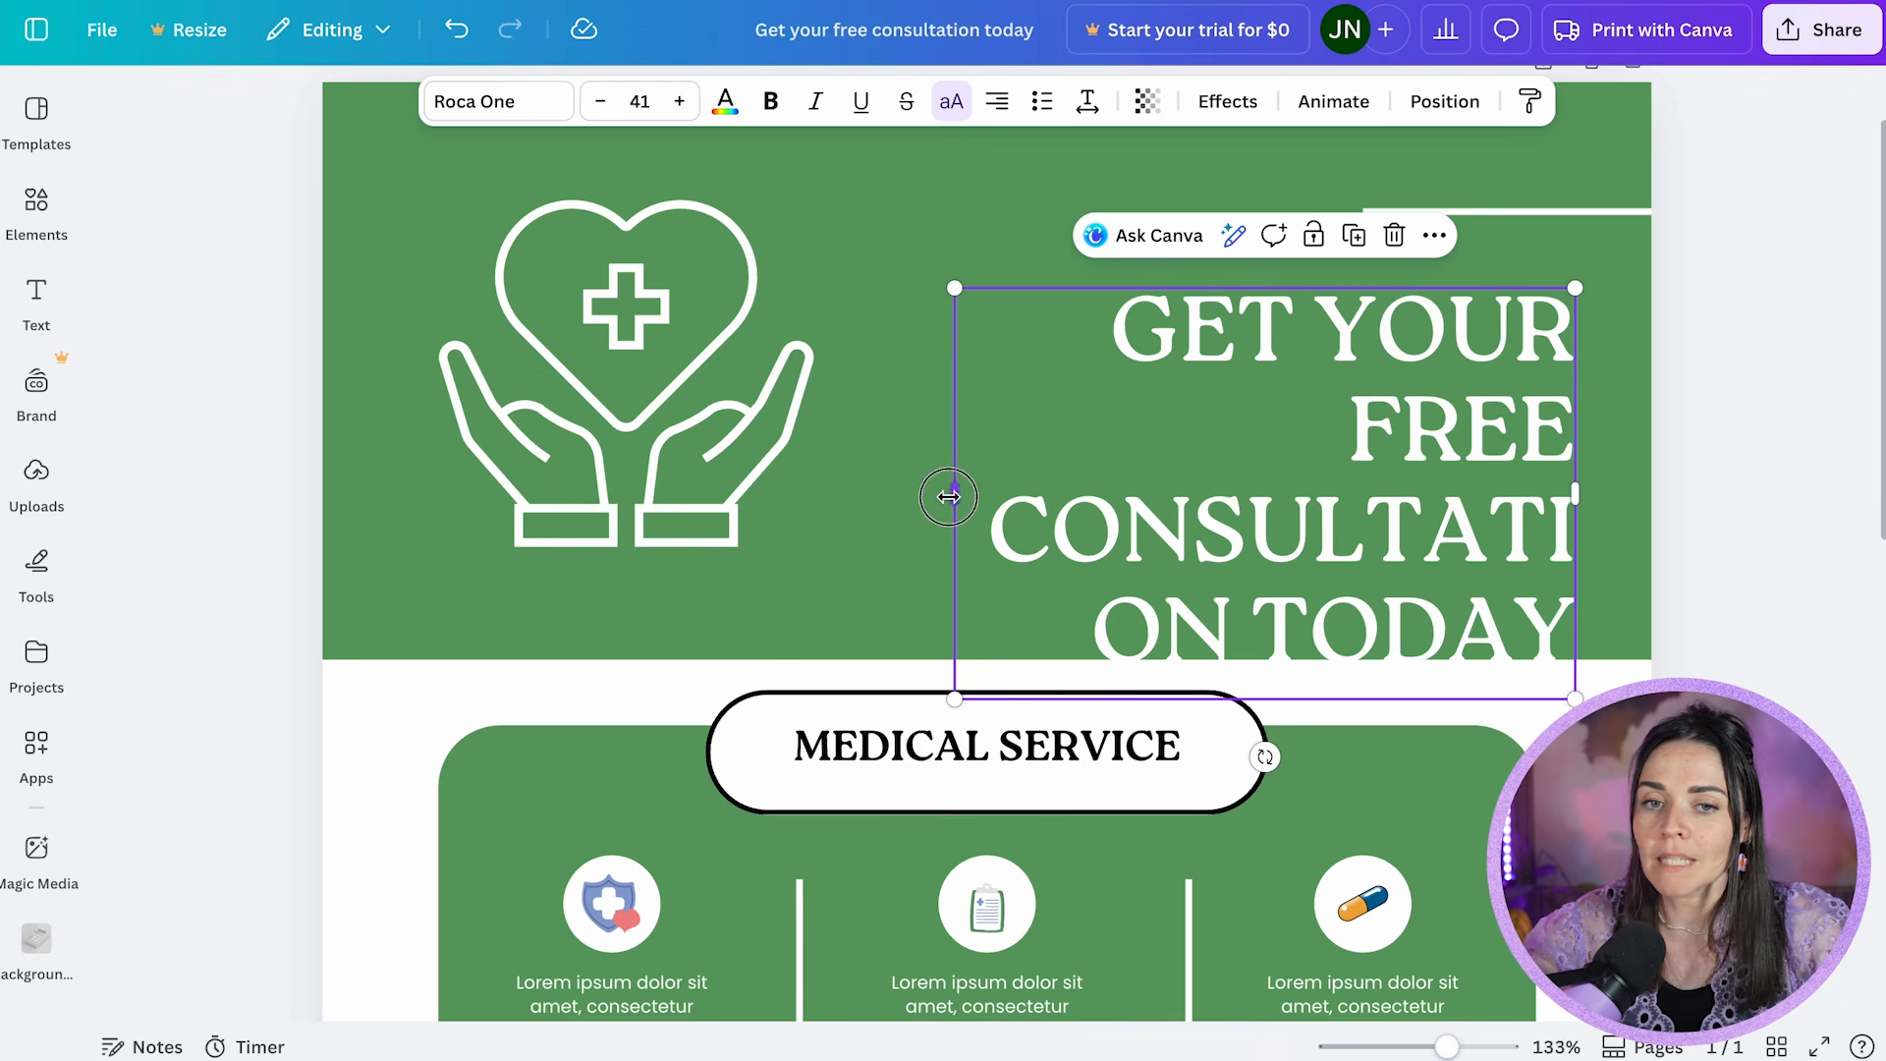
drag(953, 494, 843, 495)
click(1871, 528)
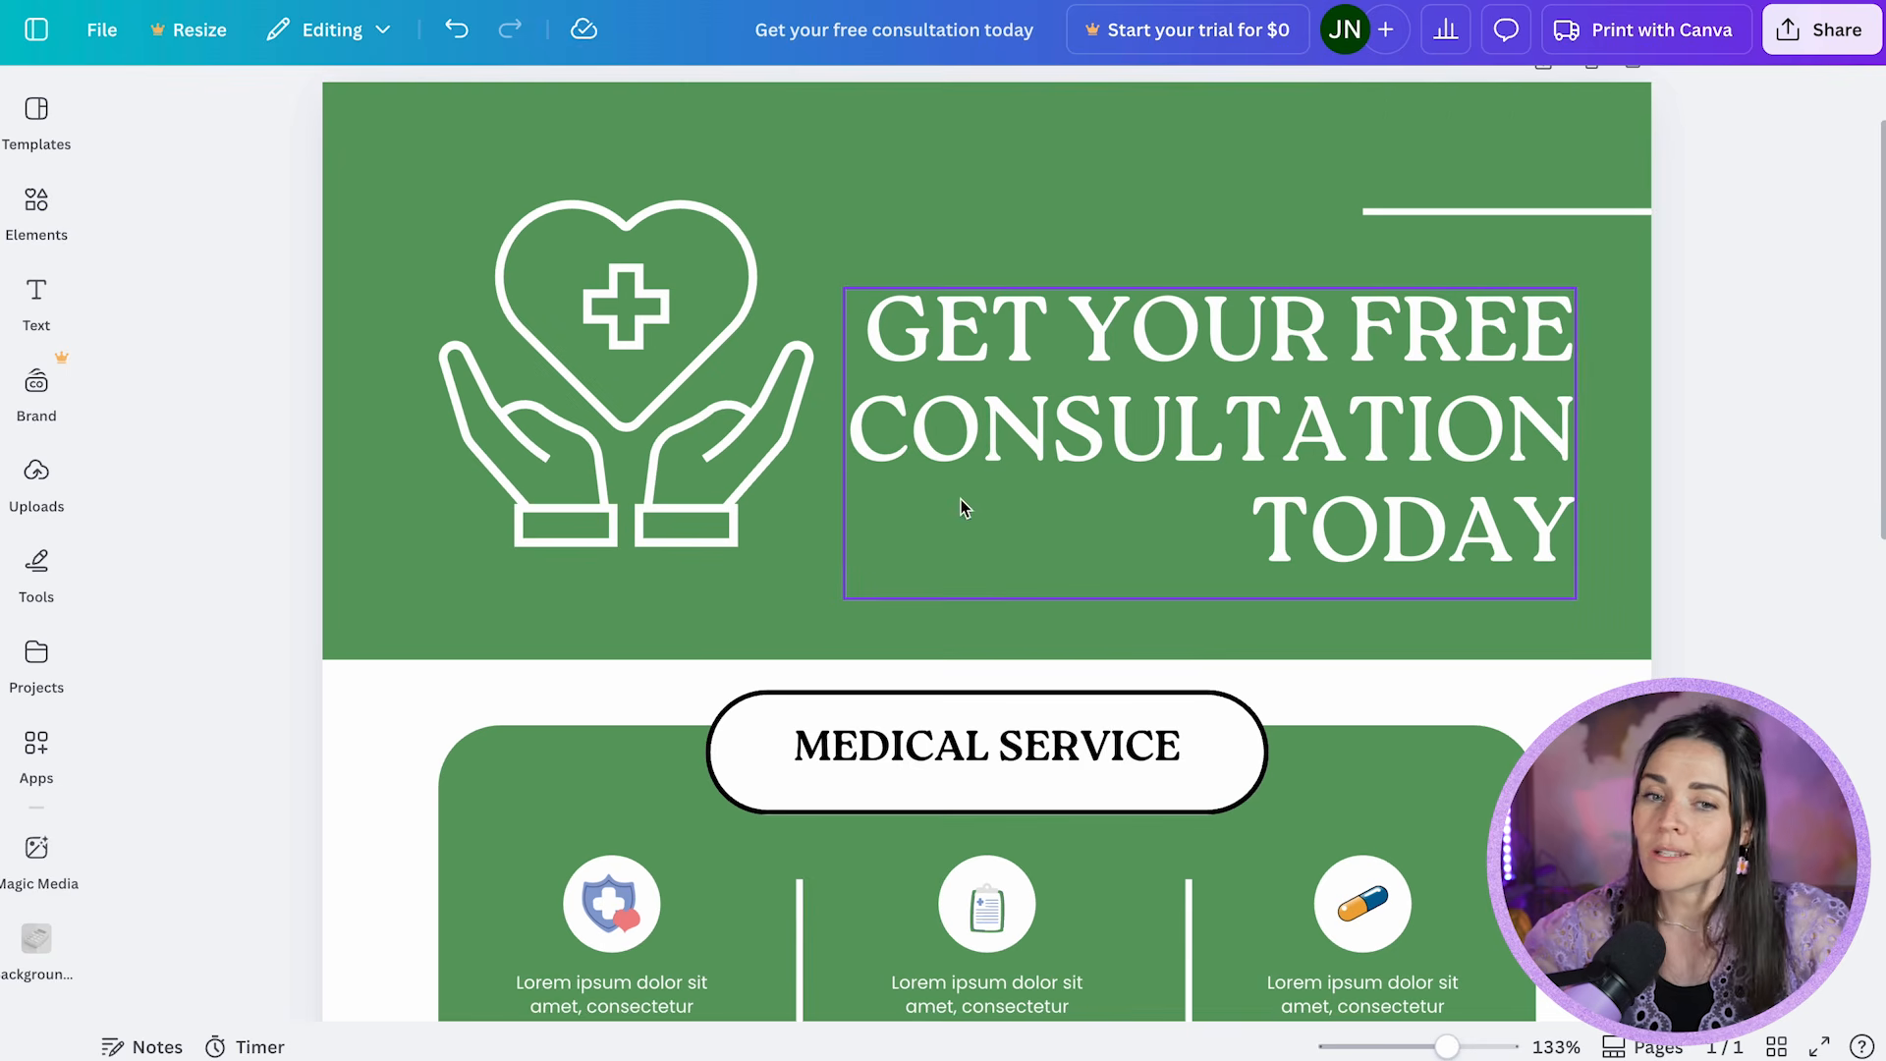
Step: Shrink the heart-in-hands icon in the header and shift it slightly beside the heading
click(665, 371)
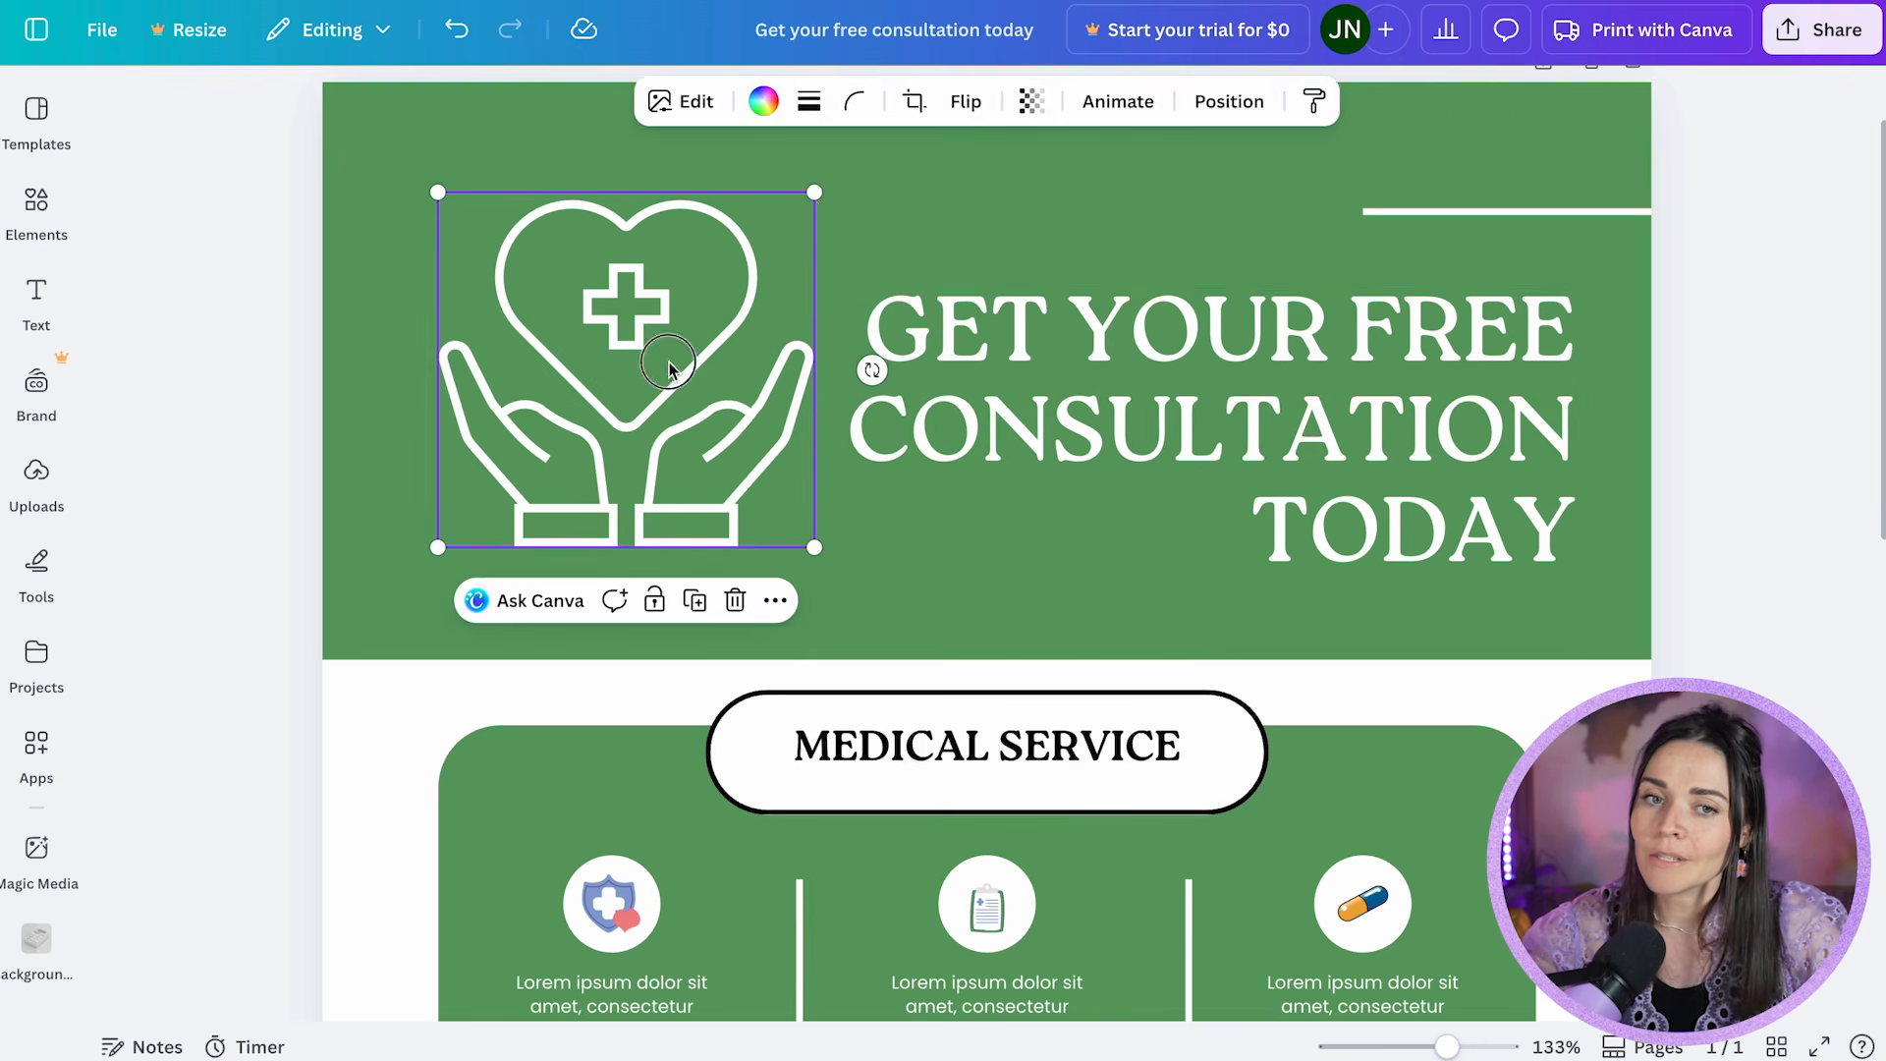
drag(814, 193, 754, 241)
drag(699, 364, 702, 350)
click(855, 401)
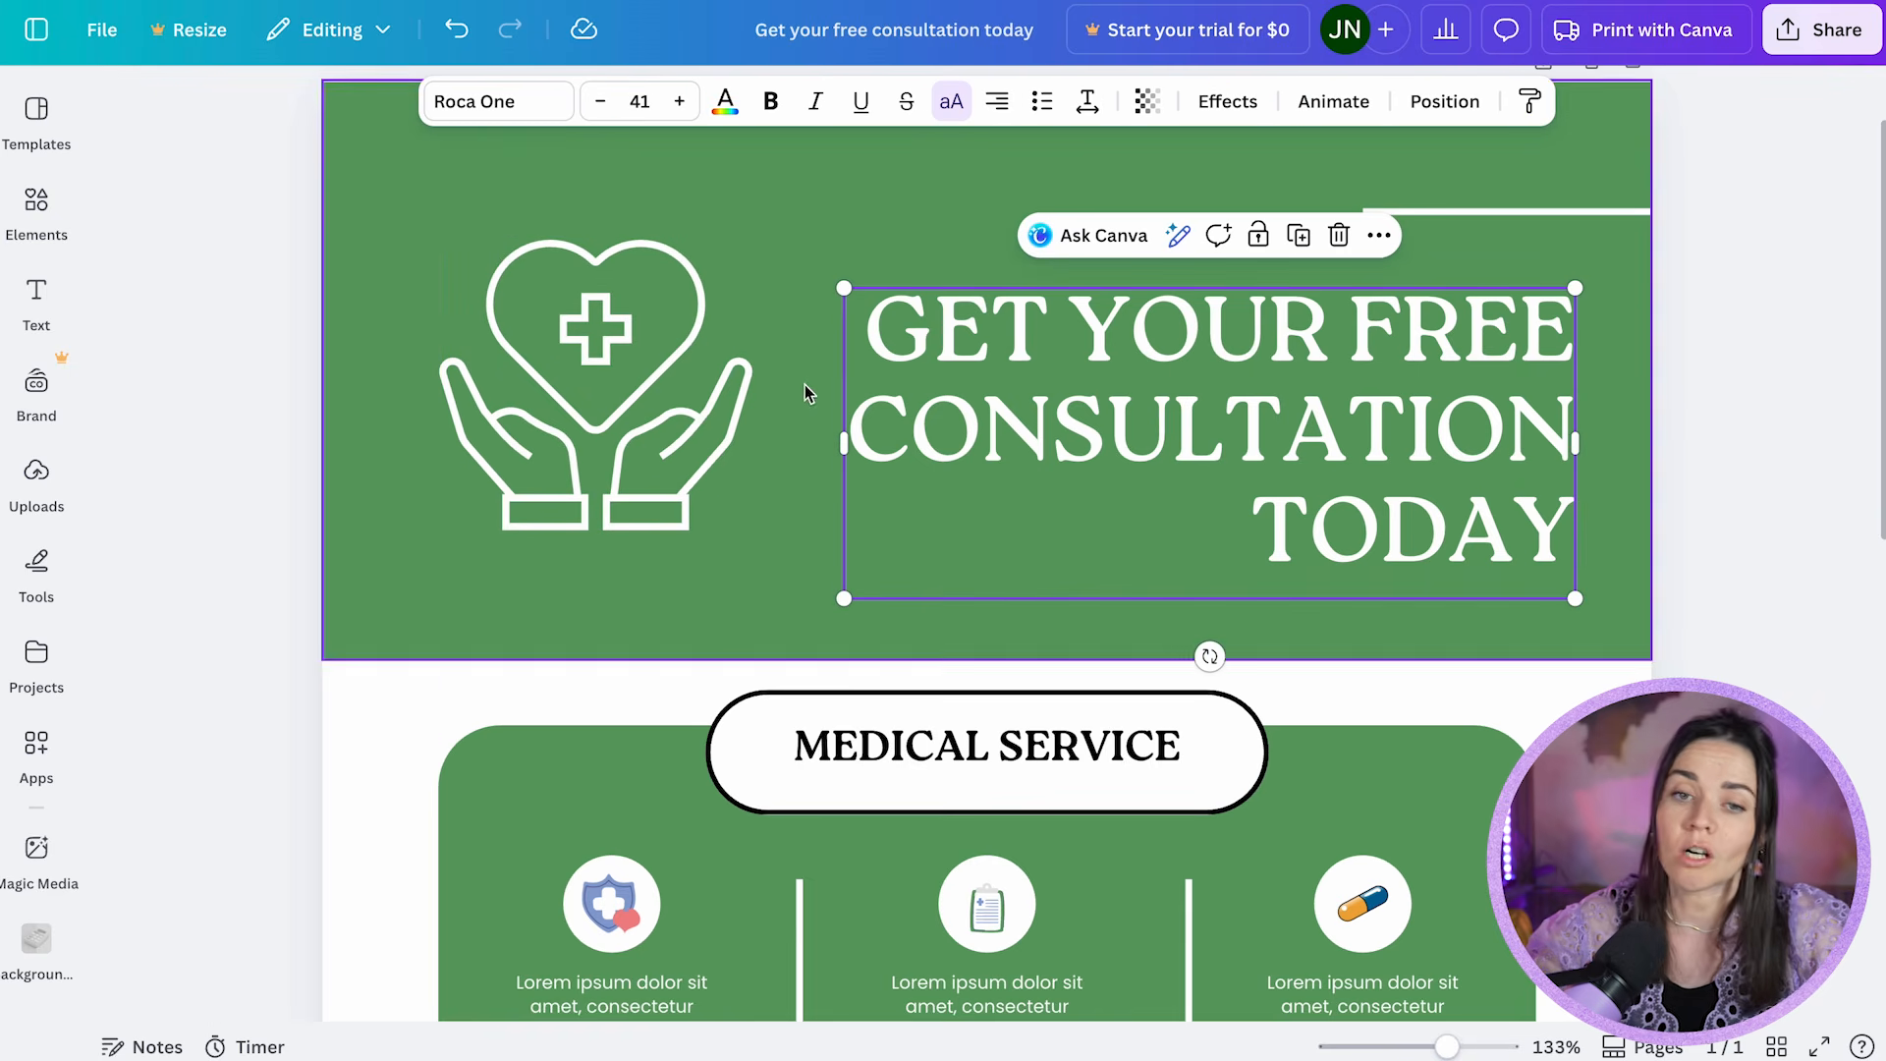
click(1685, 433)
Step: Enlarge the heart-in-hands icon to nearly the header's height and position it partly off the page's left edge
scroll(1641, 409, down, 5)
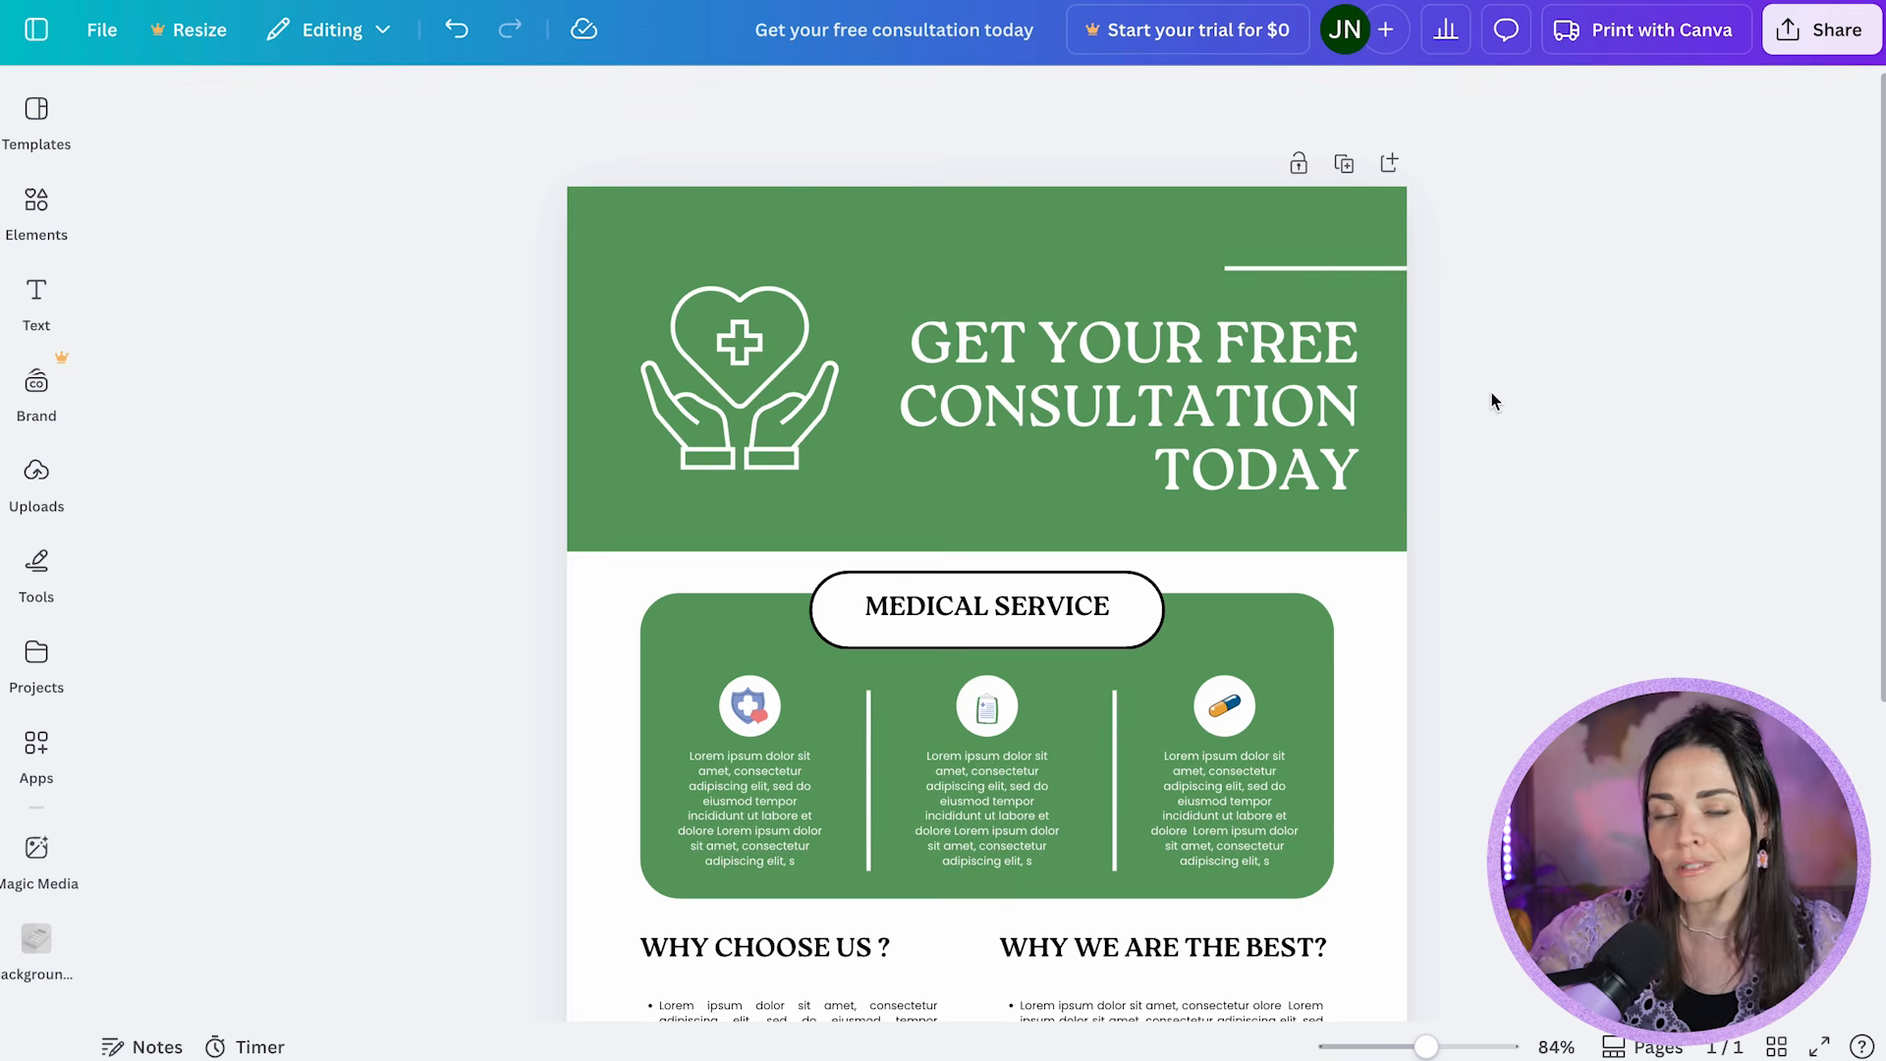
click(739, 393)
drag(641, 470, 607, 504)
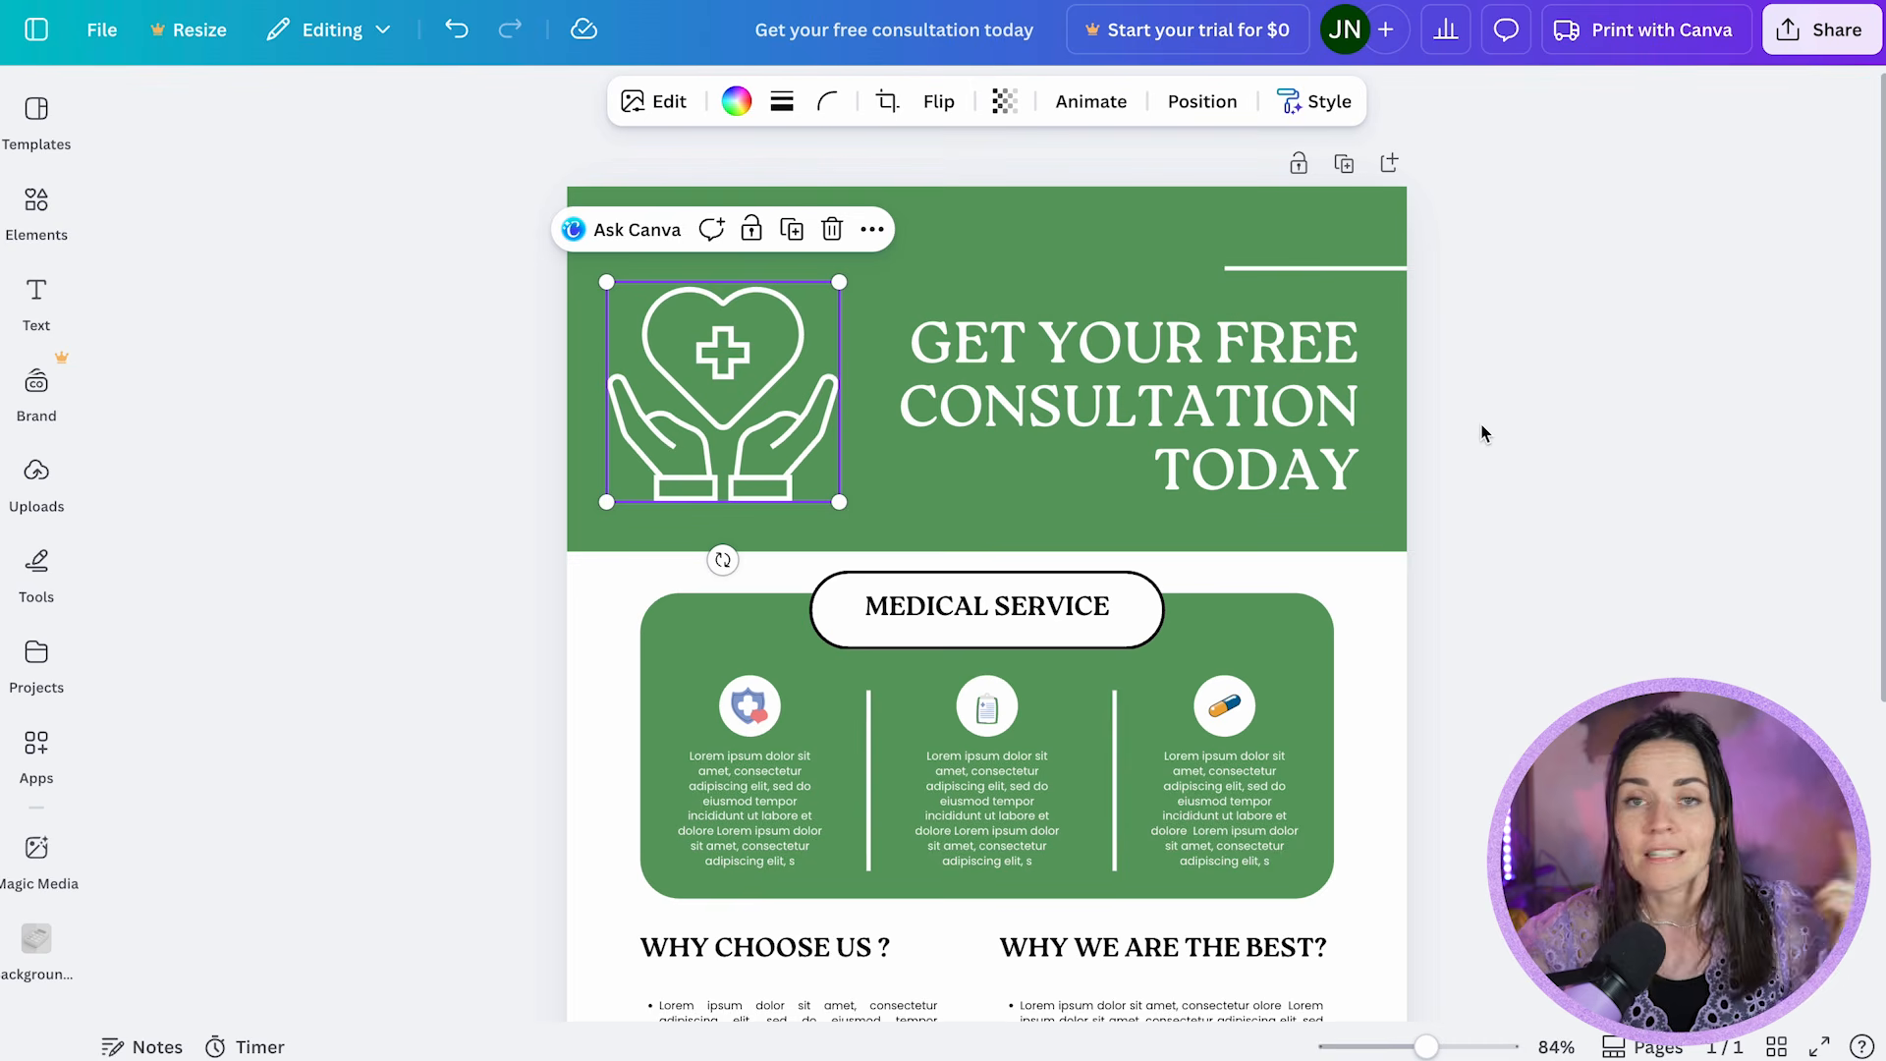
drag(610, 282, 516, 226)
drag(679, 296, 698, 328)
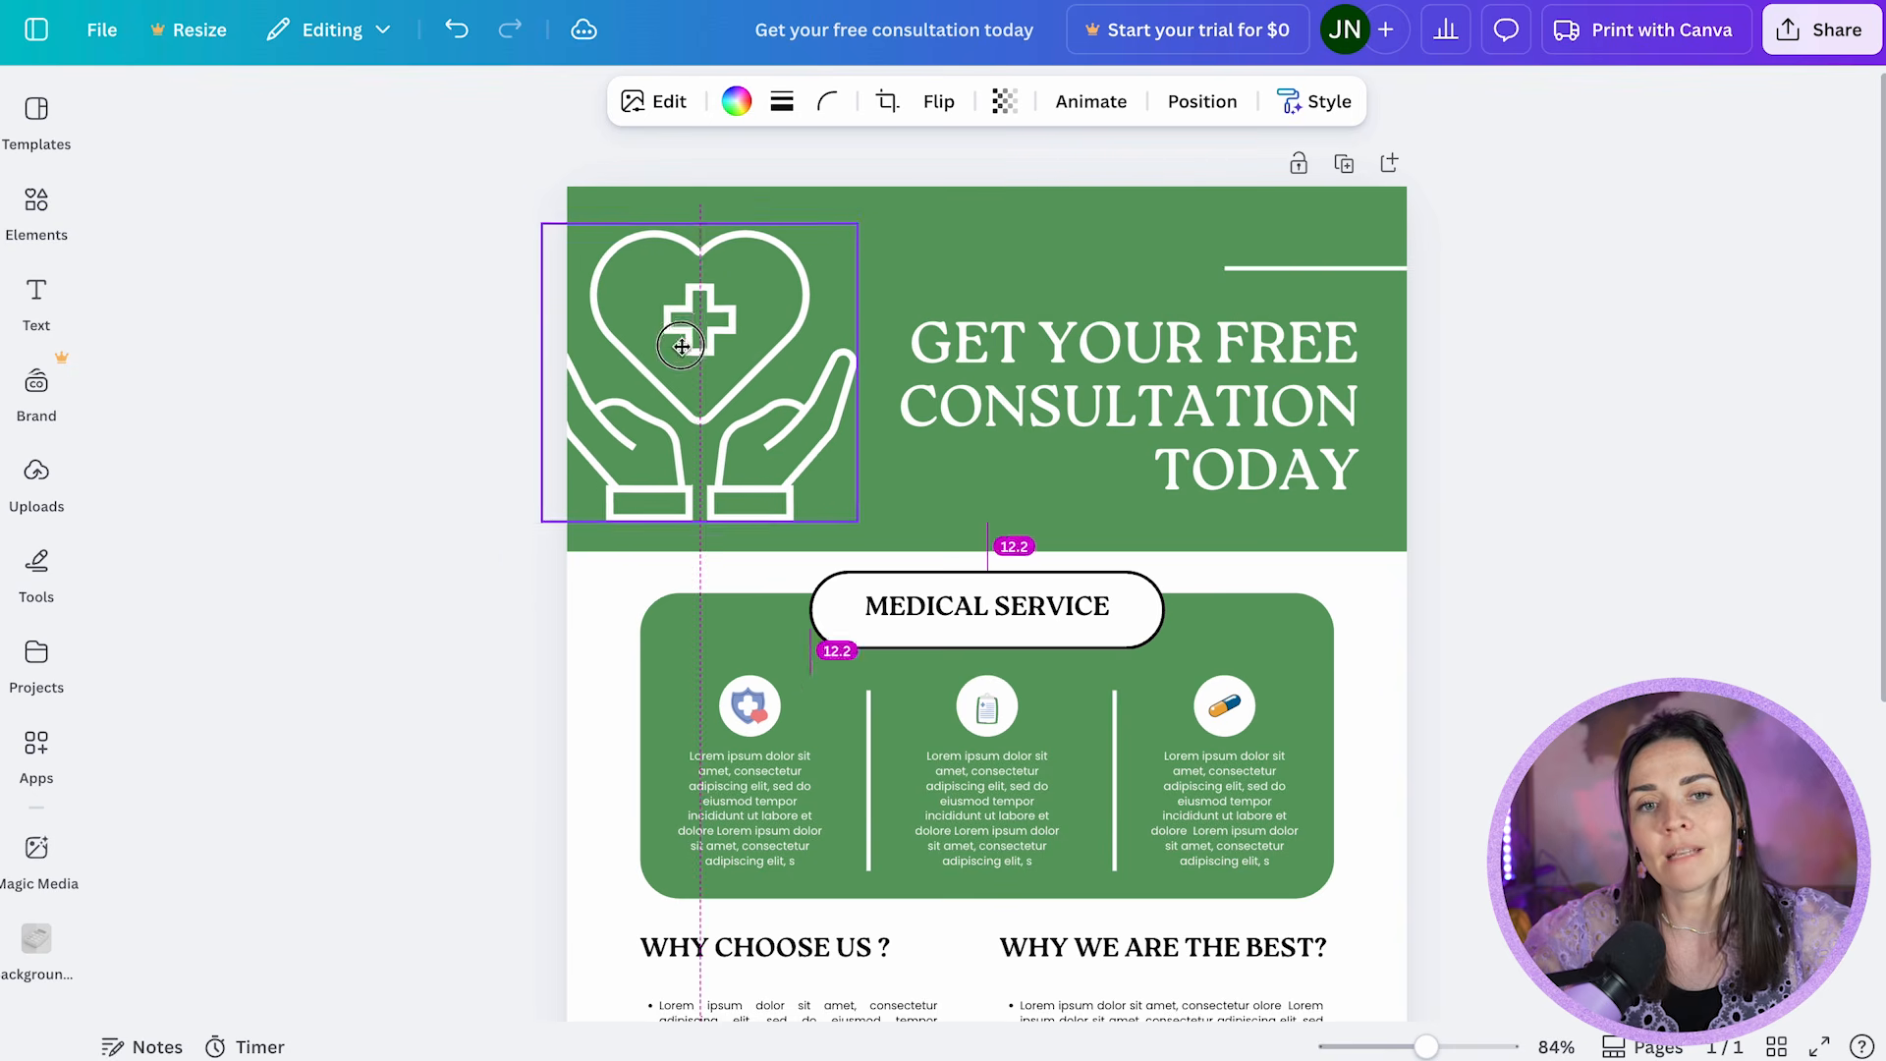
Step: Recolour the heart-in-hands icon to a green slightly darker than the header background
click(736, 101)
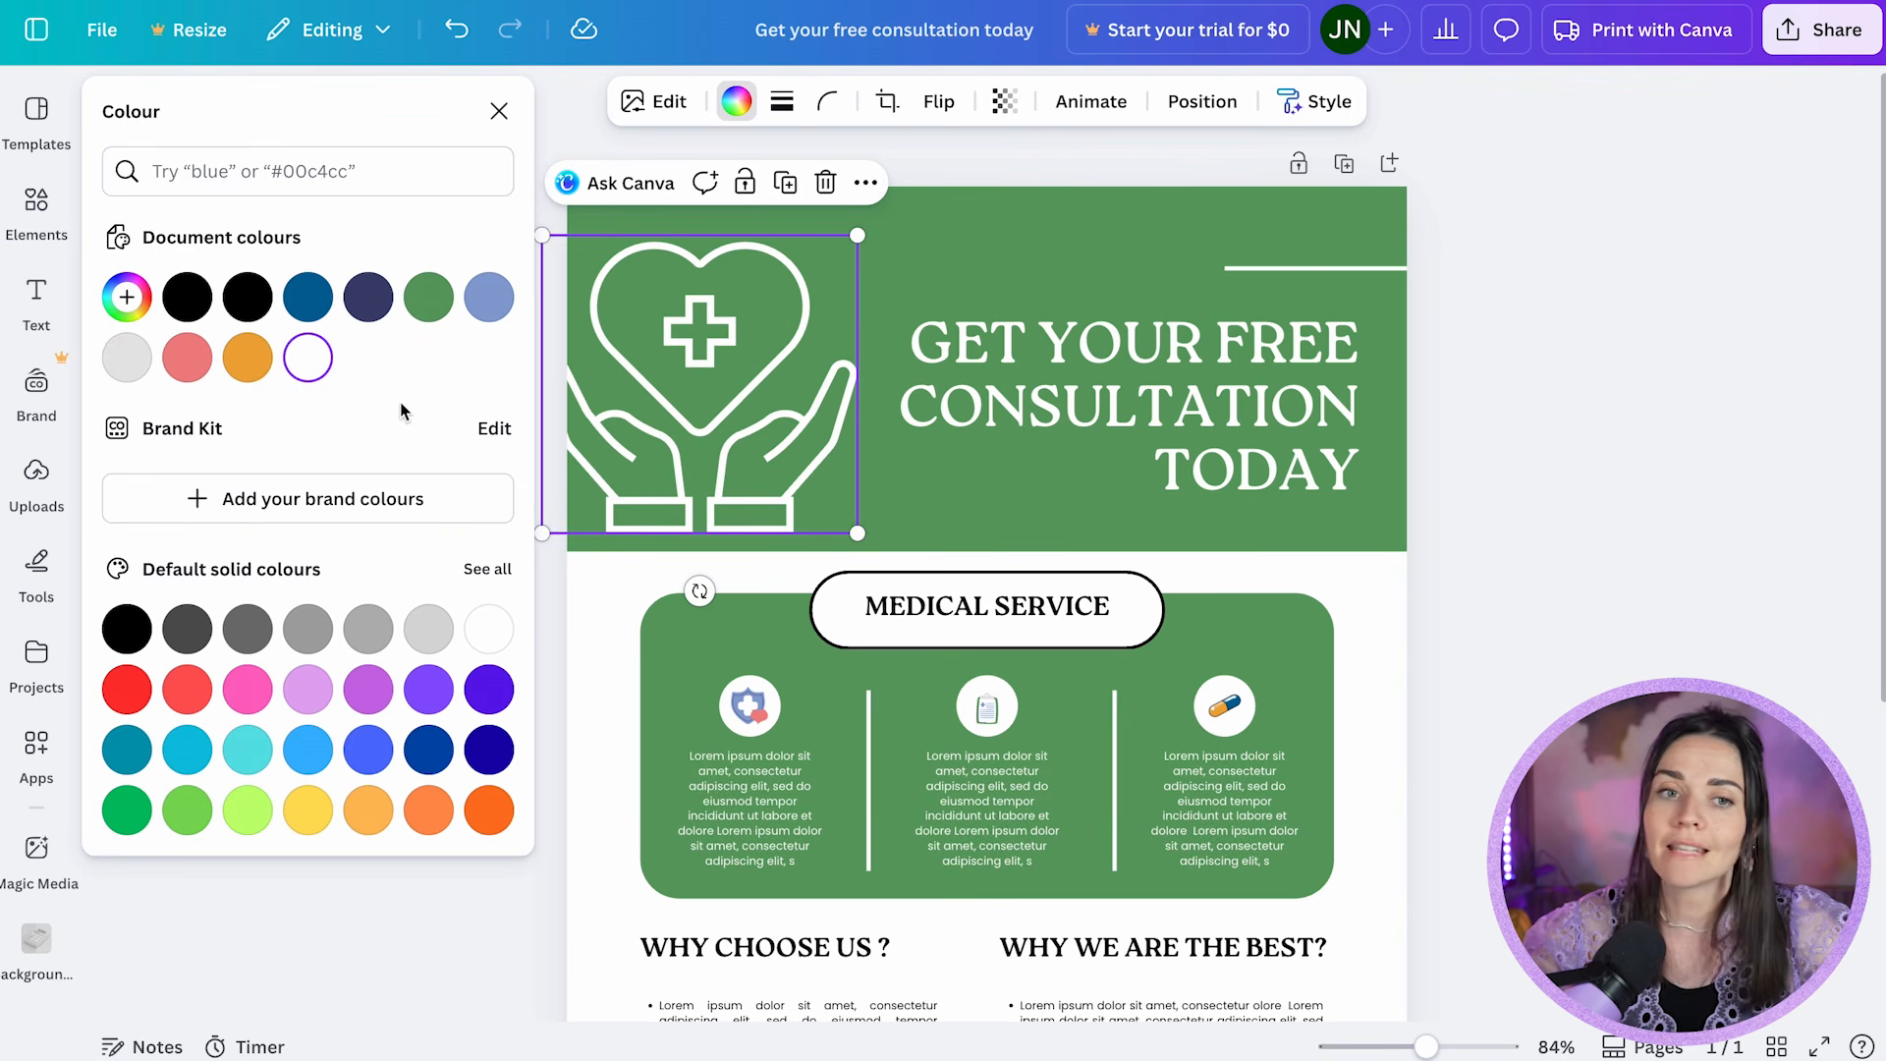
click(430, 297)
click(127, 296)
mouse_move(310, 425)
mouse_down()
mouse_move(344, 432)
mouse_move(328, 416)
mouse_up()
Step: Delete the thin white line above the main heading
click(1356, 310)
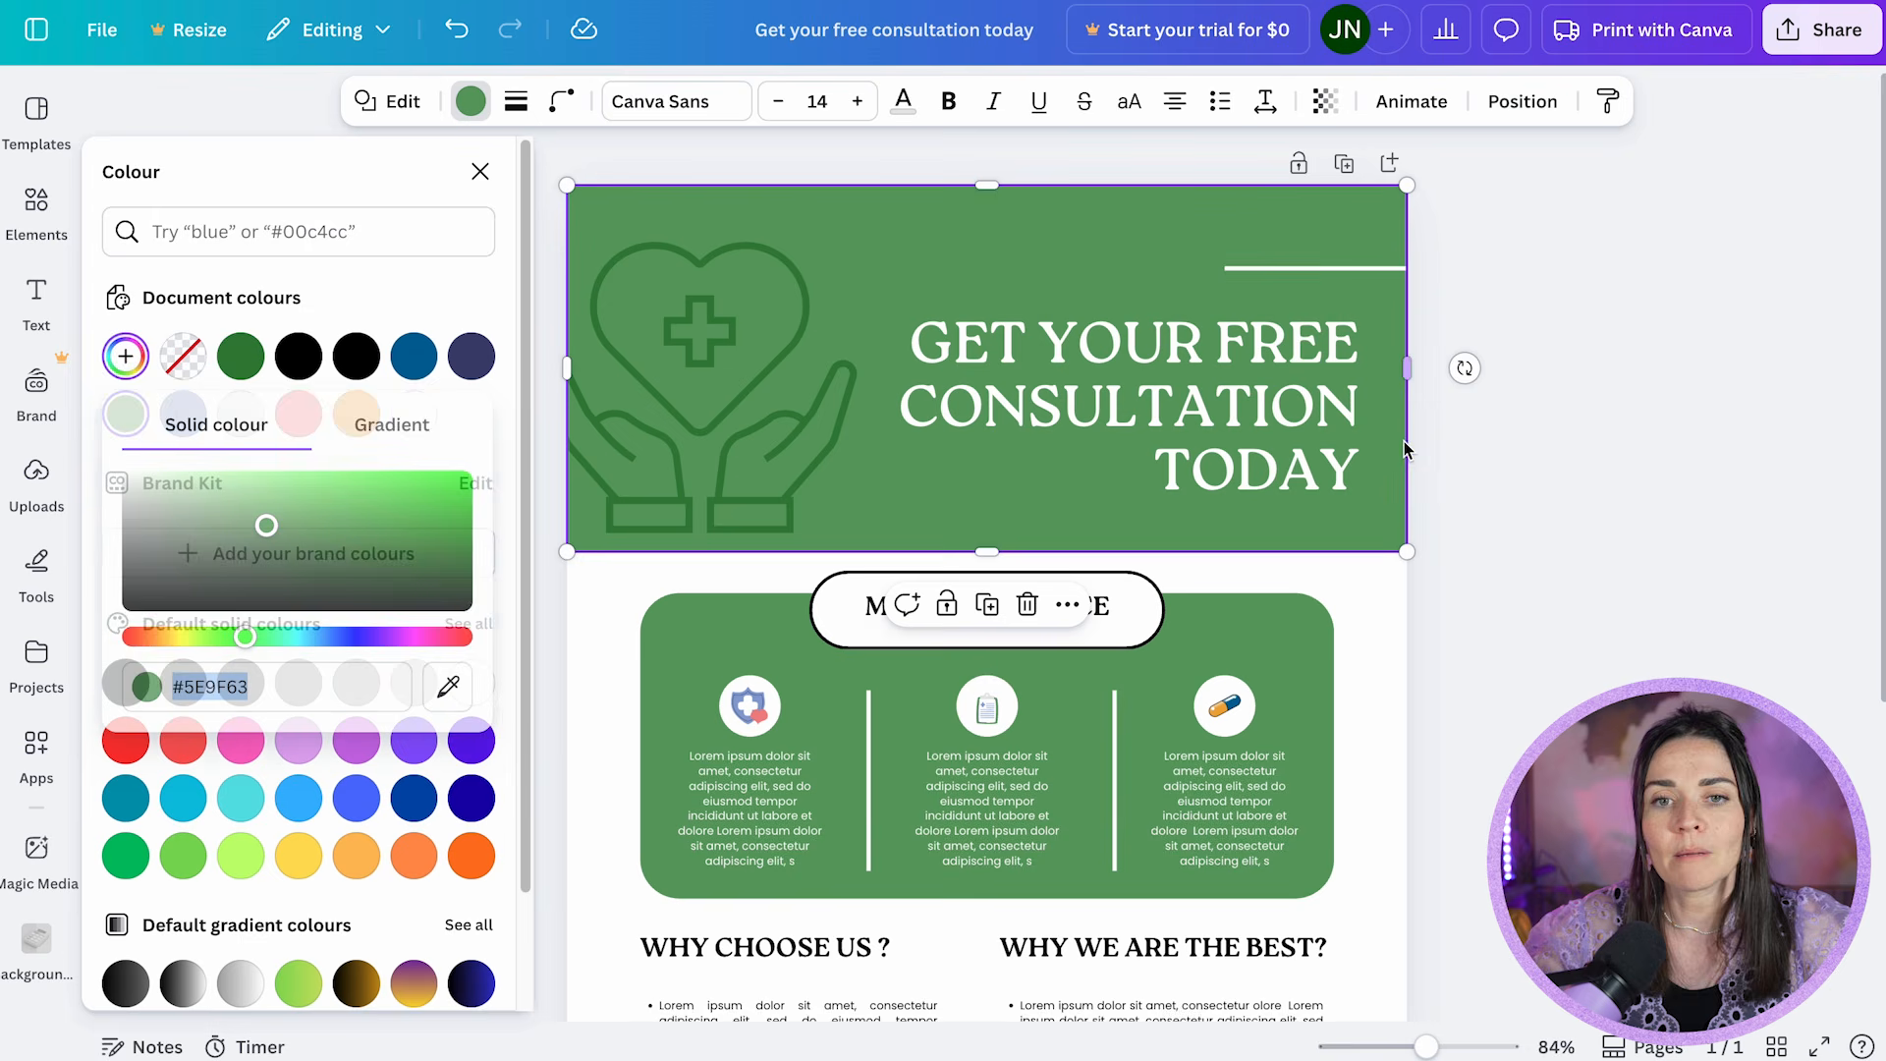
click(1341, 277)
click(1438, 287)
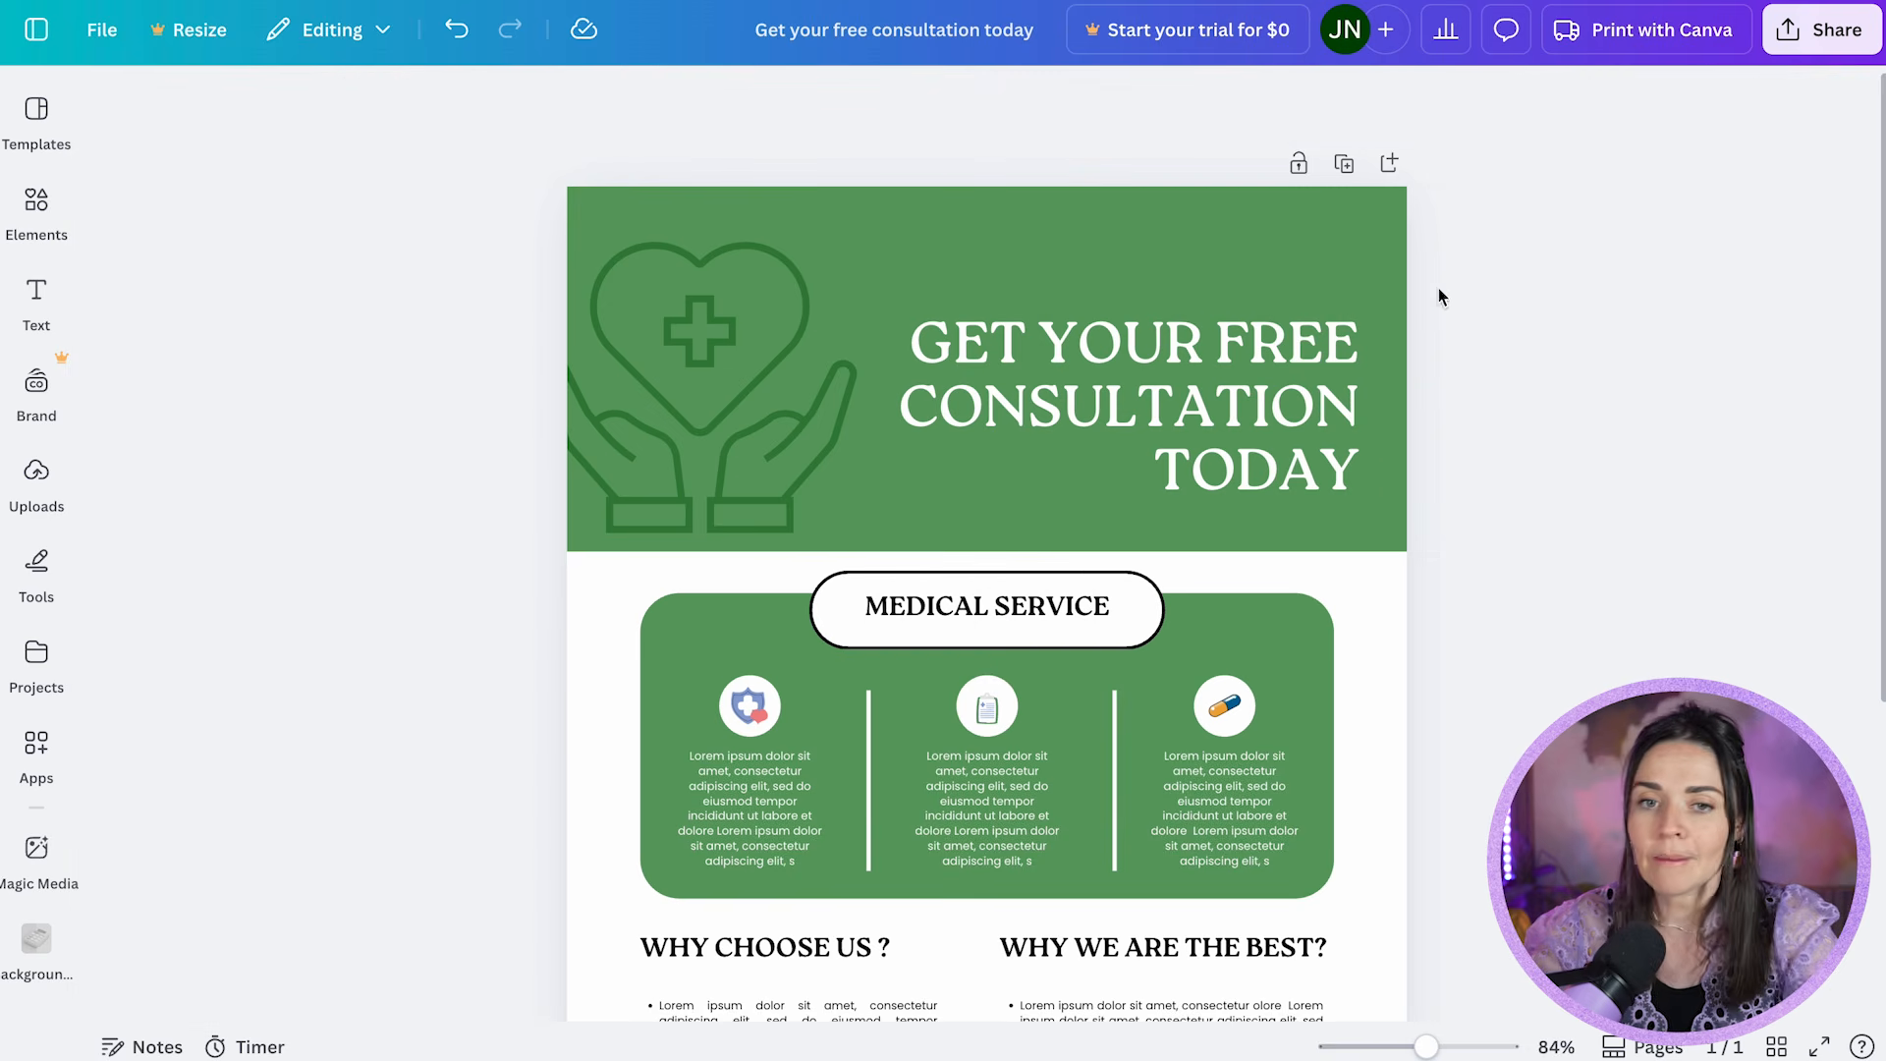
Step: Nudge the heart-in-hands icon slightly upwards in the header
scroll(1558, 387, down, 2)
scroll(1558, 387, up, 1)
drag(637, 345, 665, 375)
click(1599, 389)
click(1504, 381)
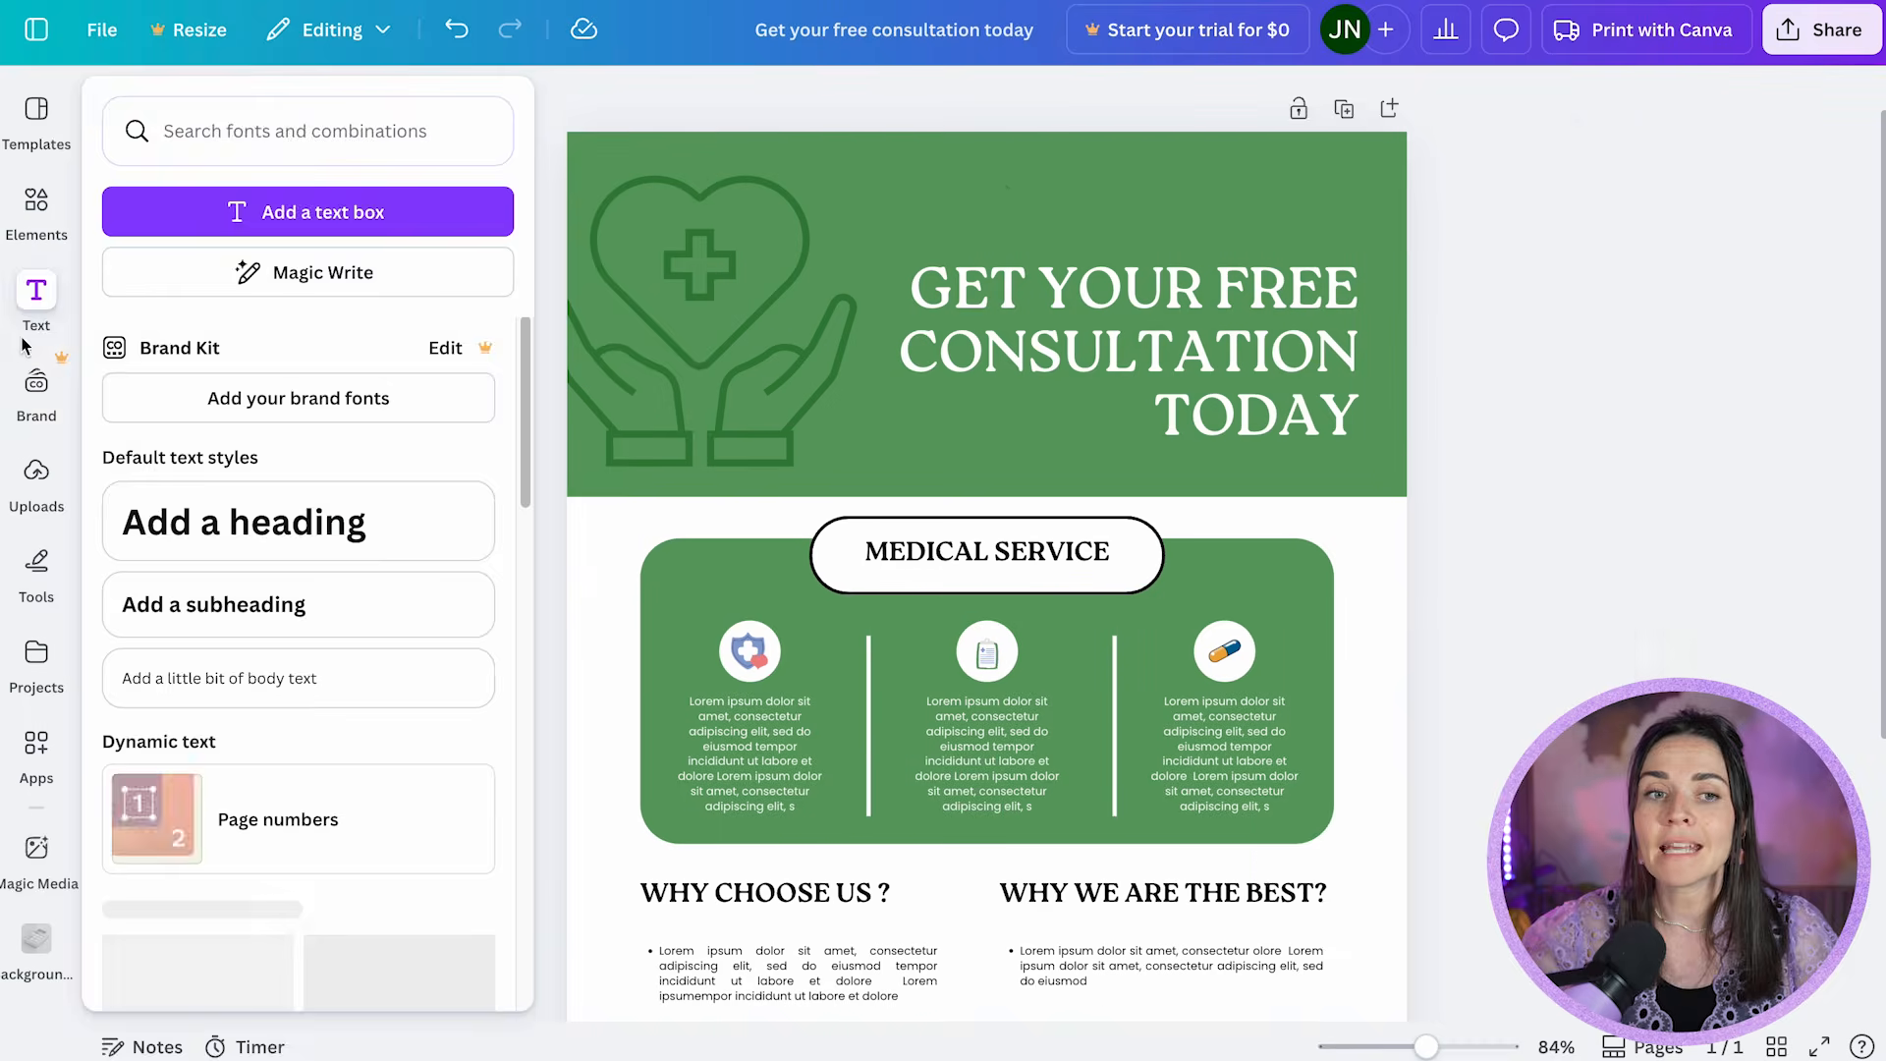
Step: Browse the health flyer templates similar to this one and look over the lower part of the flyer
click(38, 121)
scroll(310, 384, down, 2)
scroll(310, 393, down, 3)
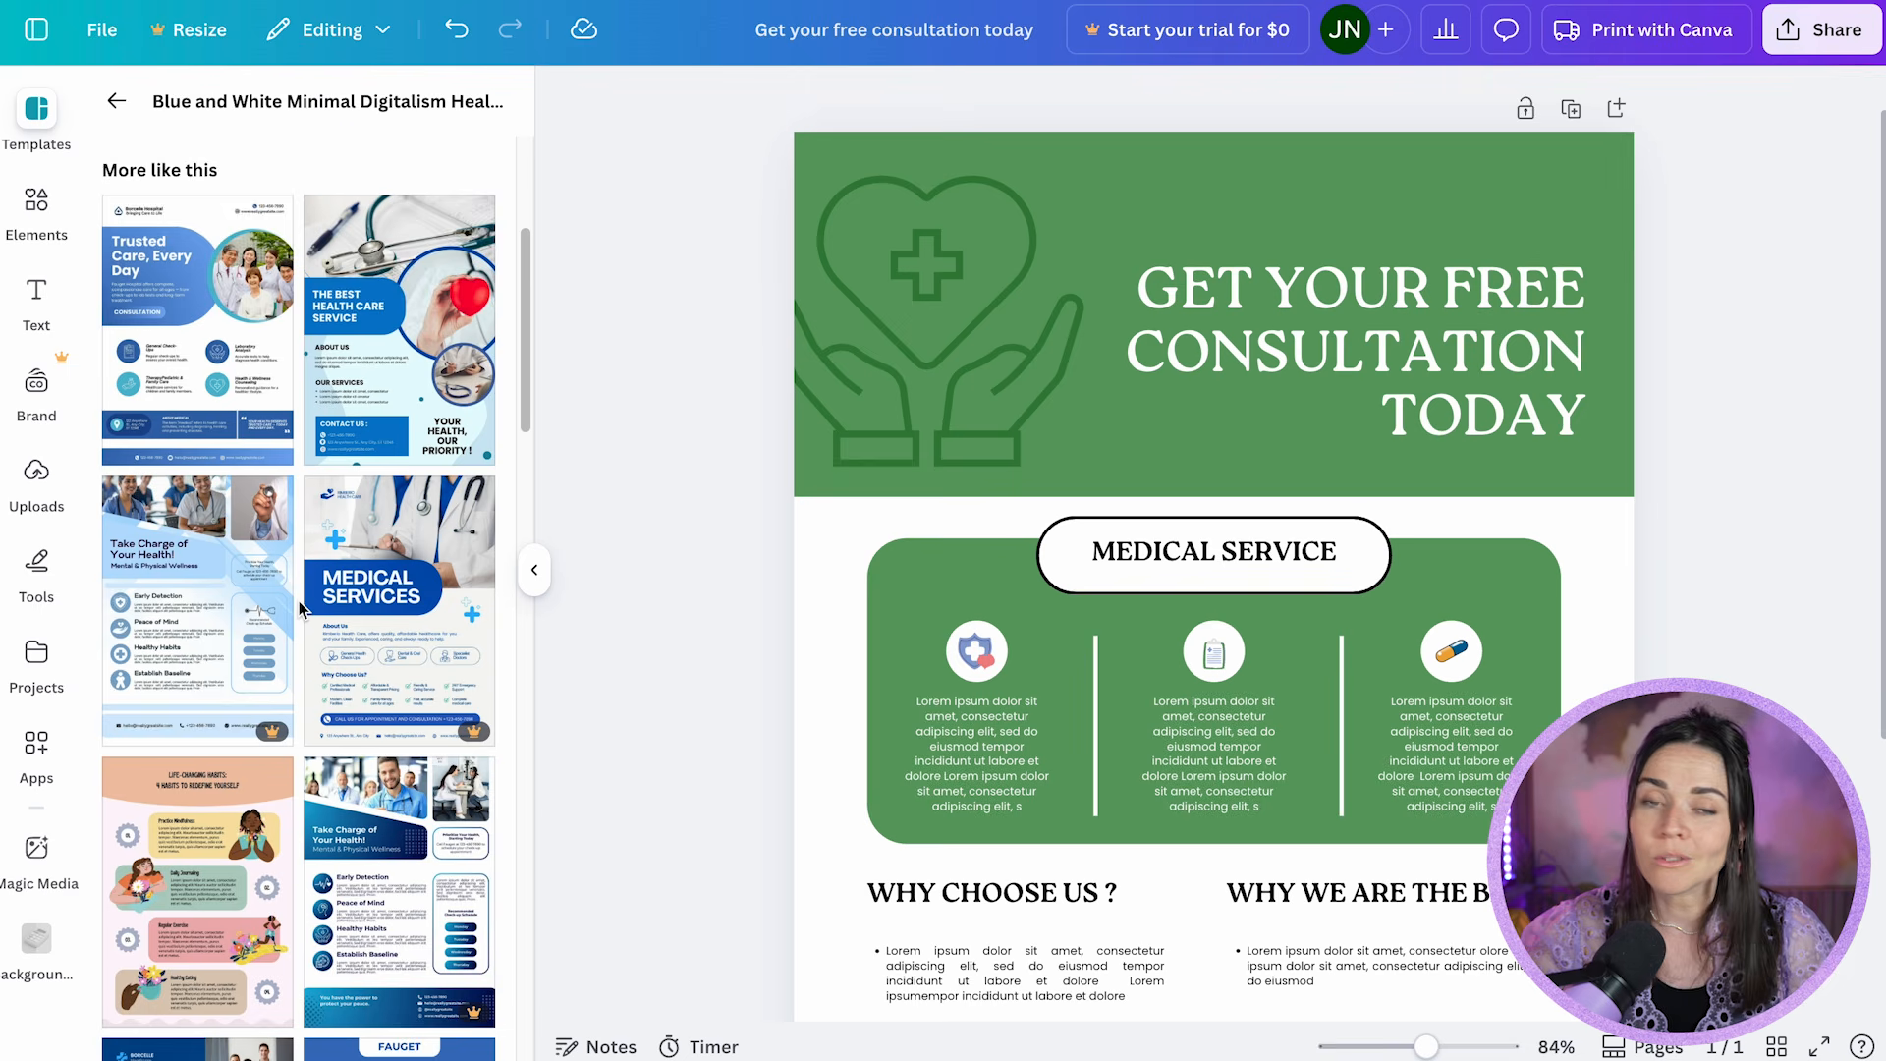
scroll(306, 601, down, 3)
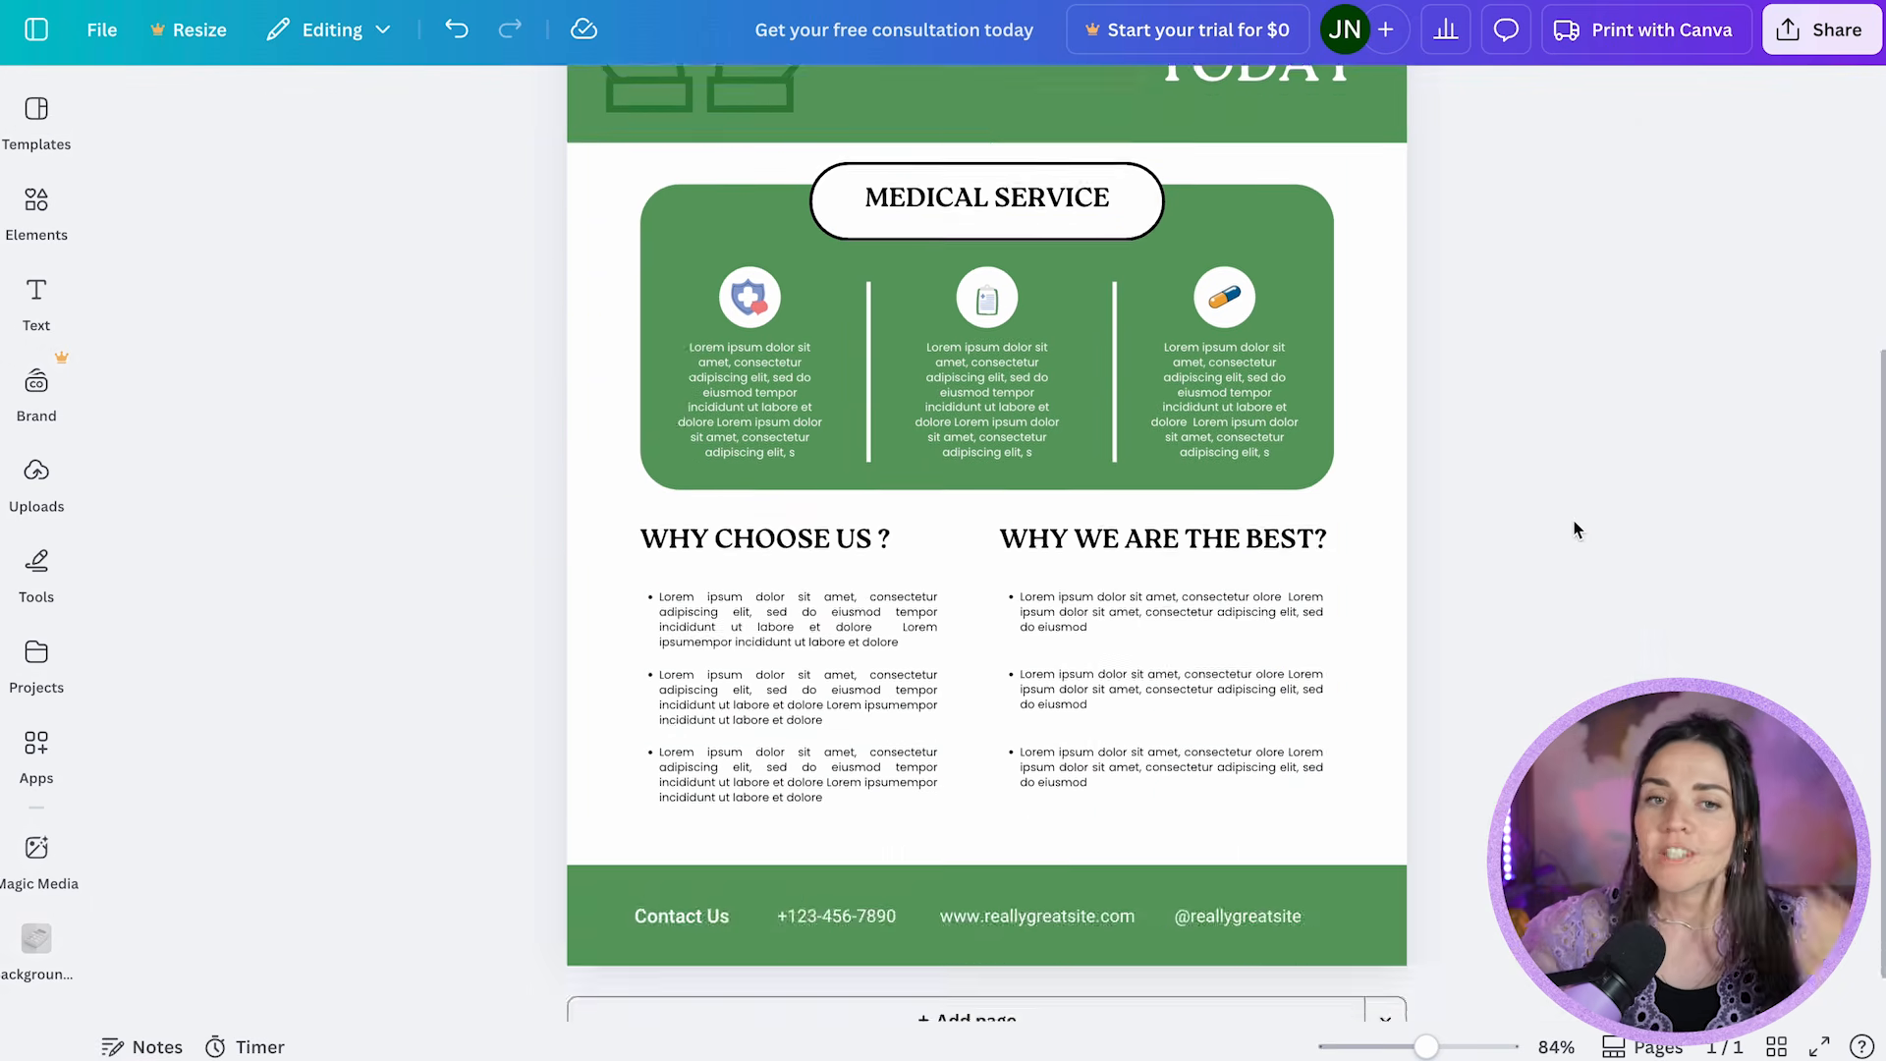
scroll(1549, 497, up, 4)
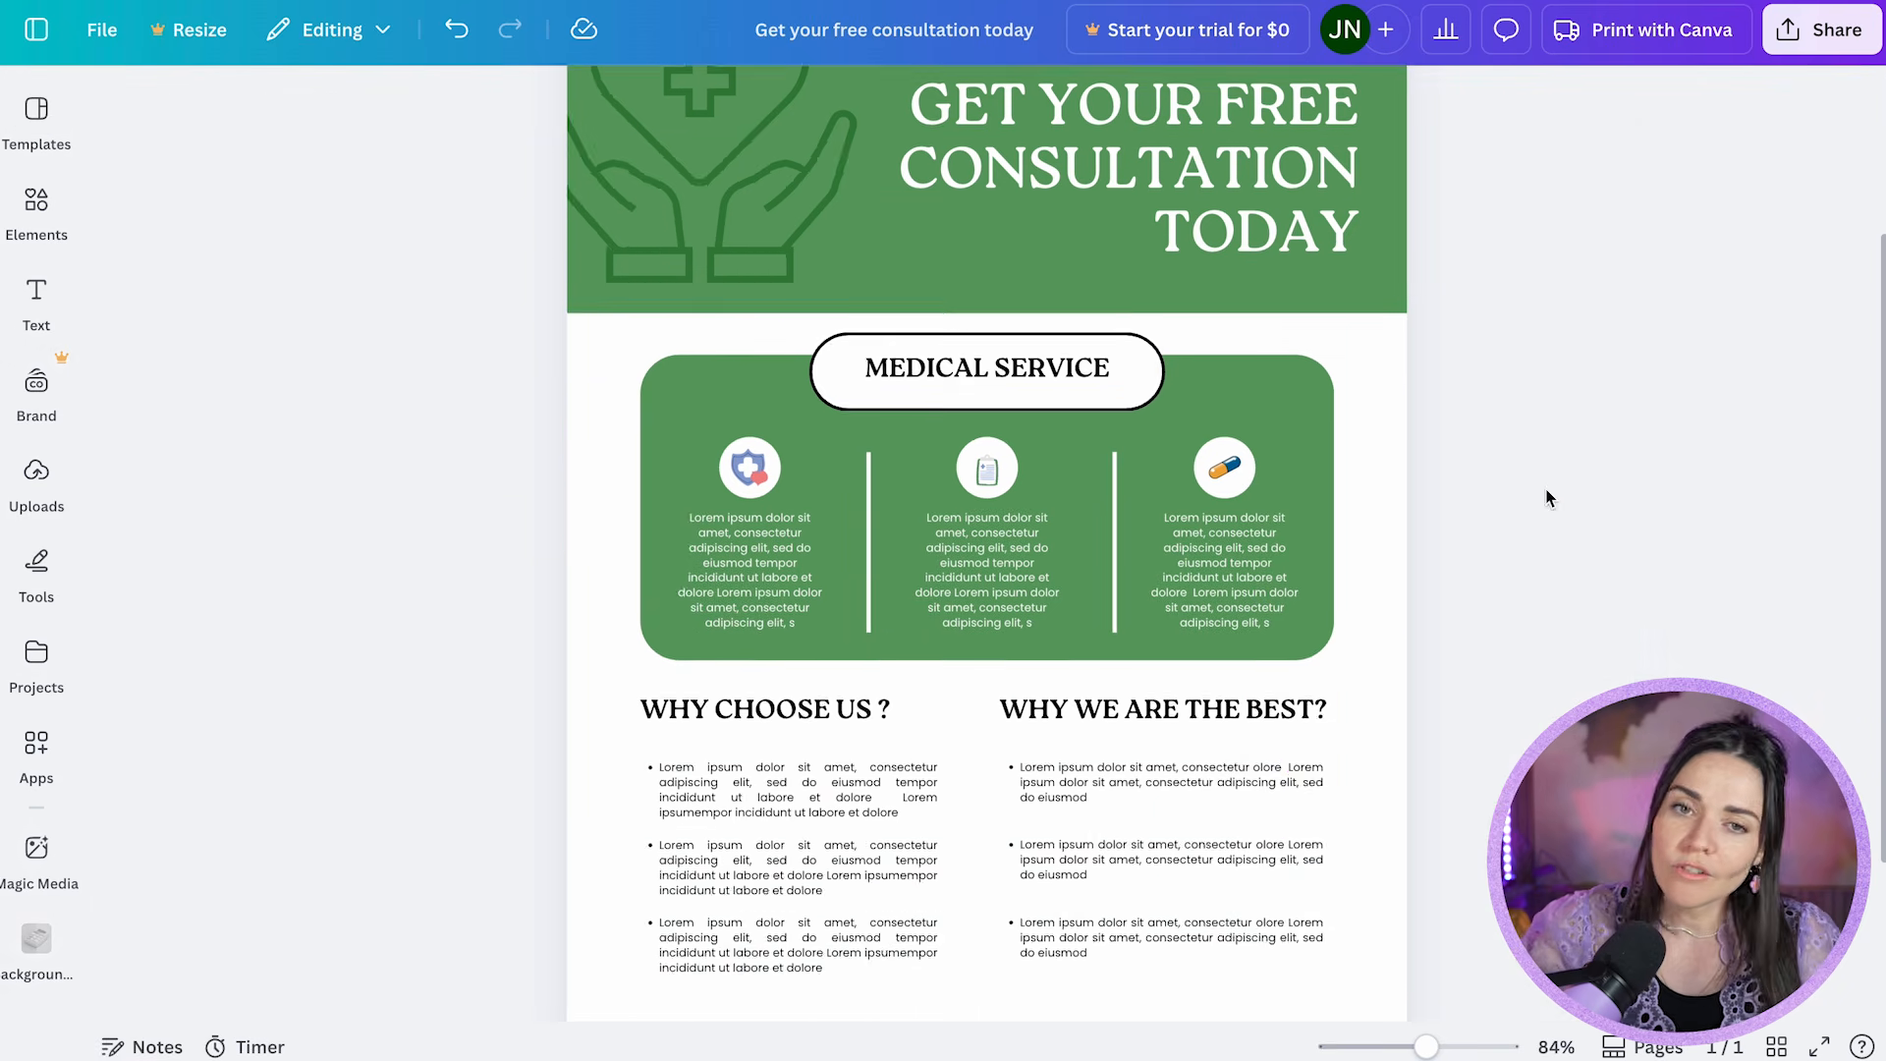
scroll(1546, 494, down, 1)
scroll(1548, 496, down, 3)
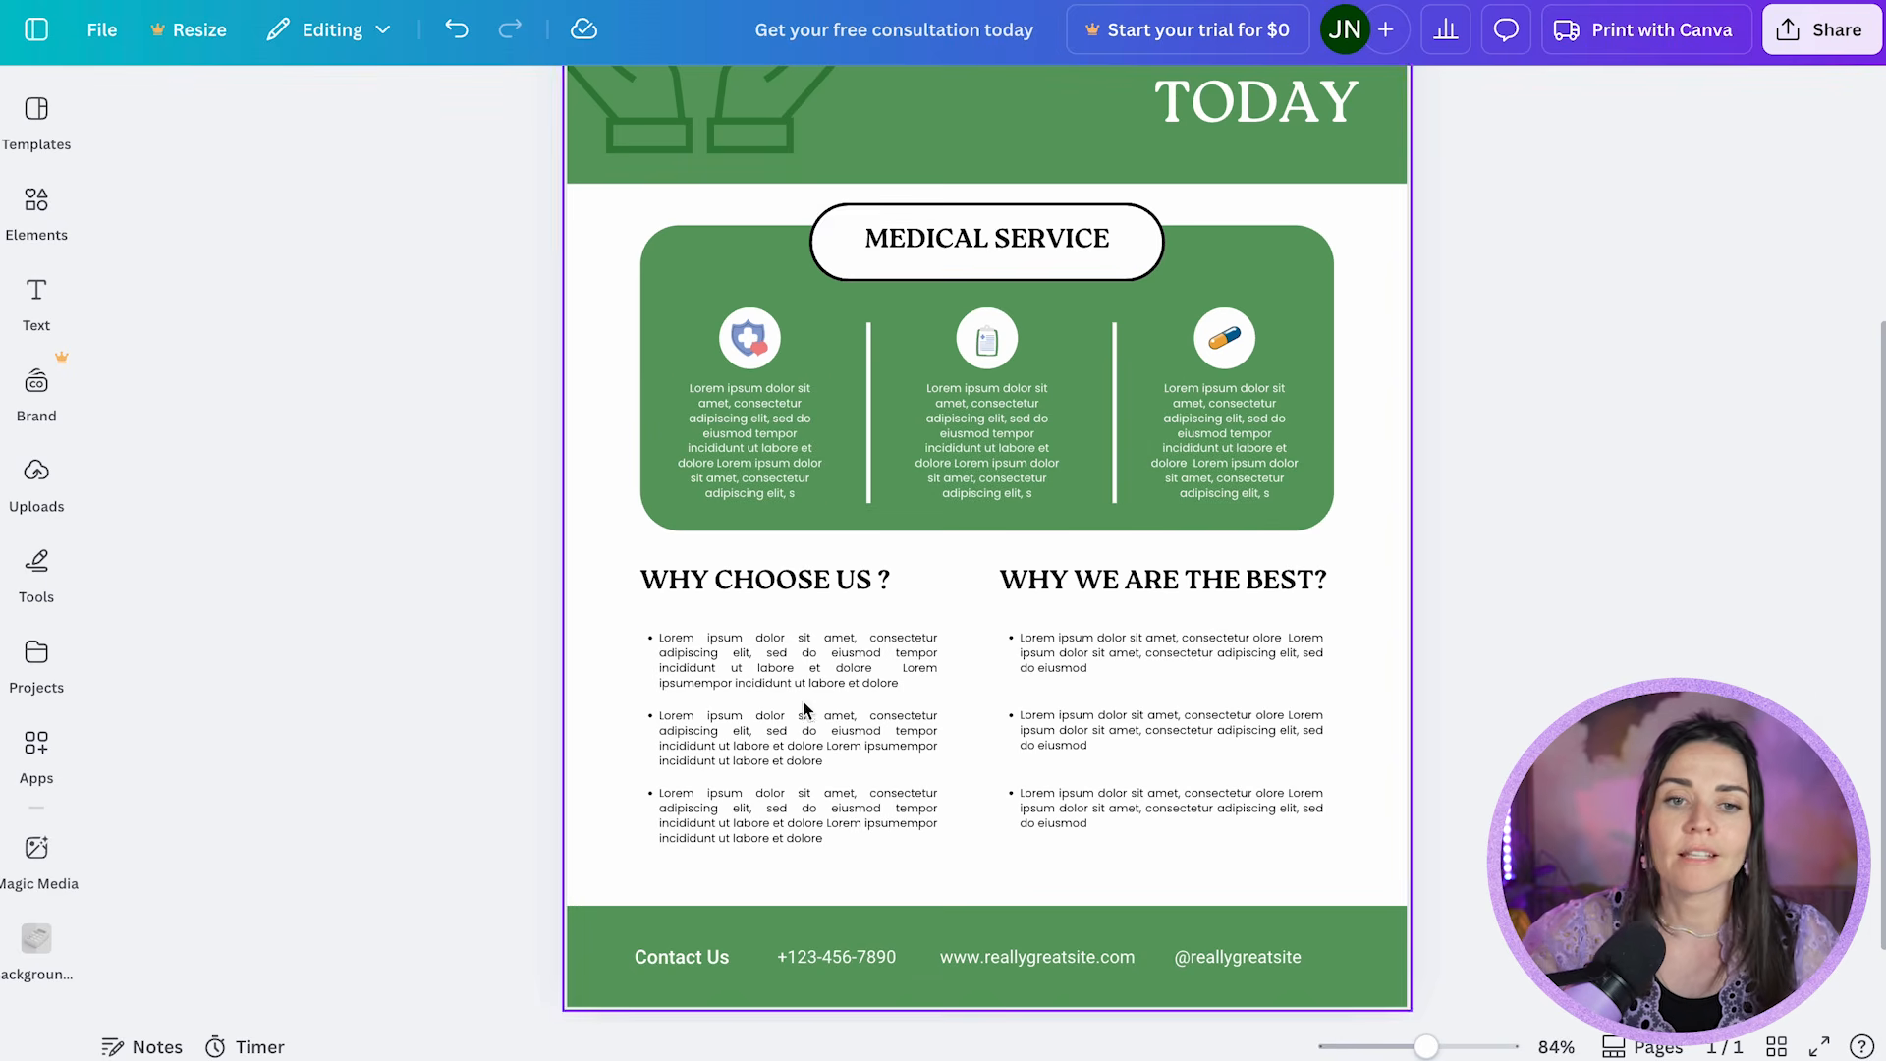
Step: Delete the "Why we are the best?" heading together with its three bullet paragraphs
click(1142, 666)
click(1489, 652)
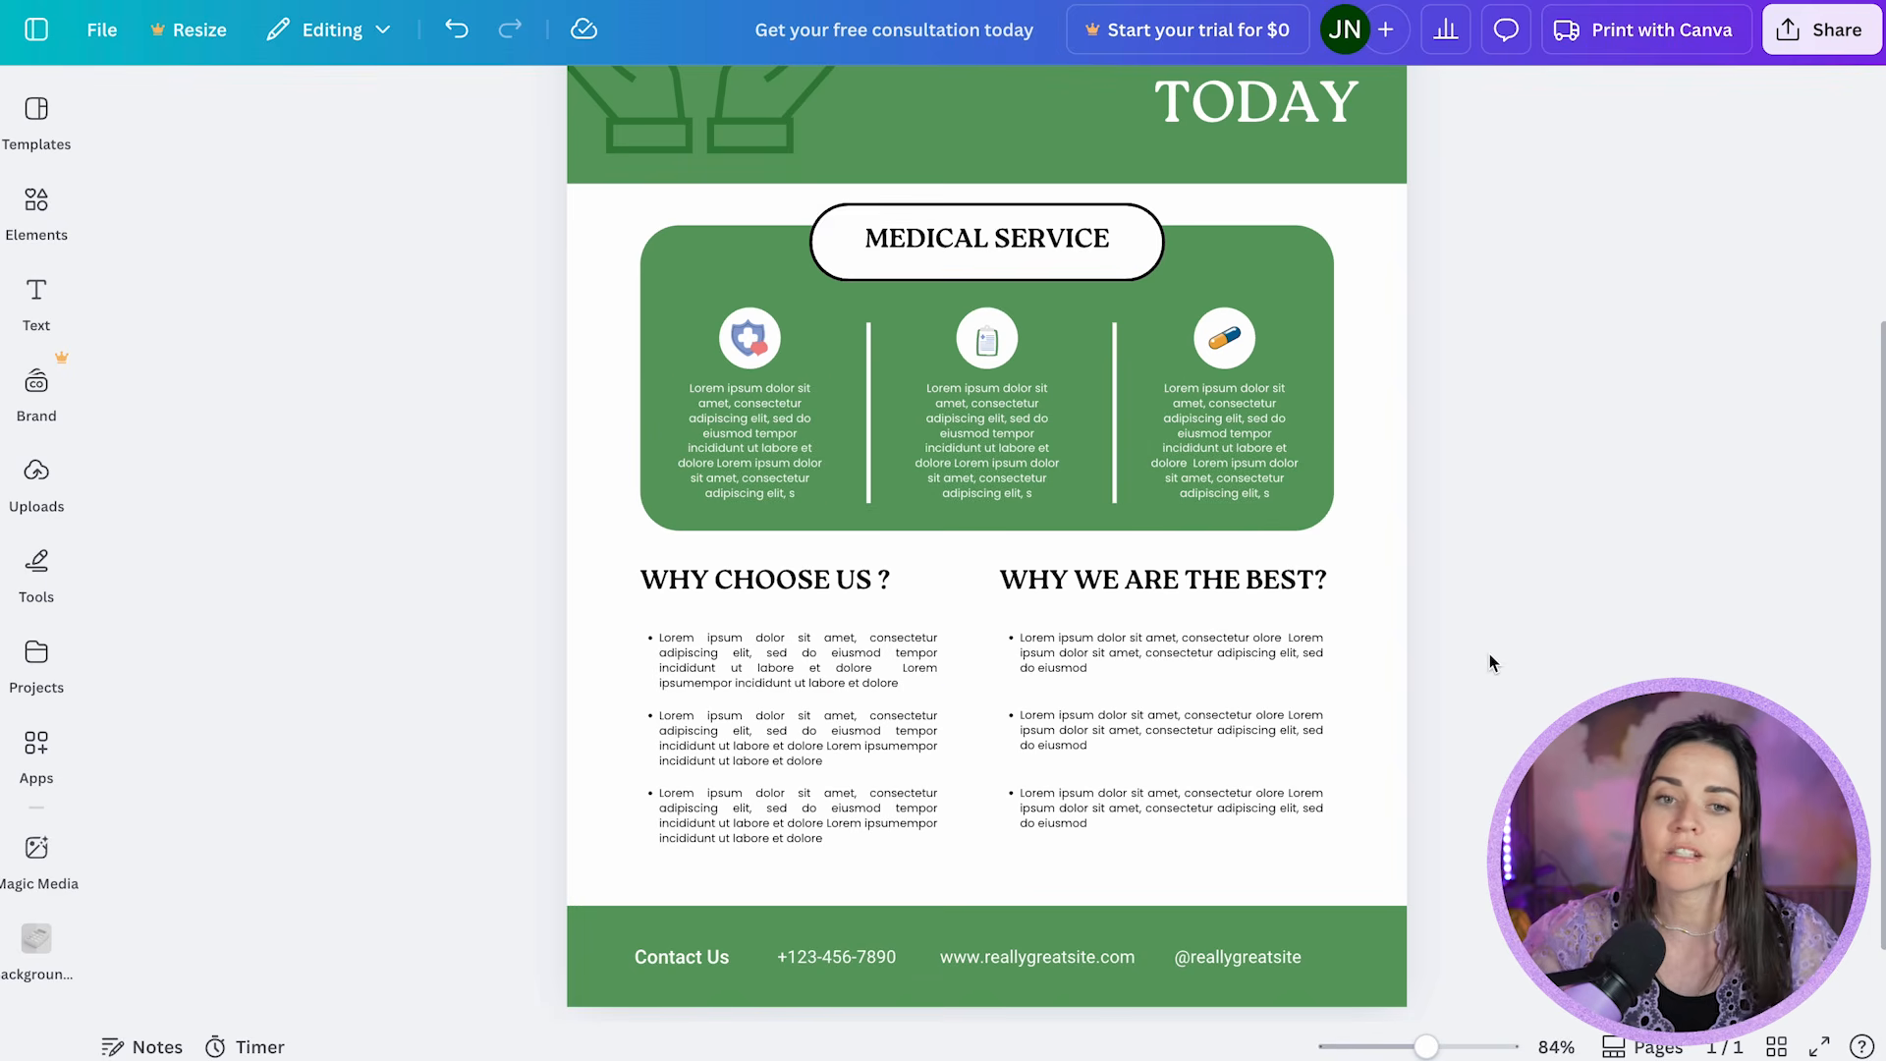
click(1400, 843)
drag(1444, 837, 999, 555)
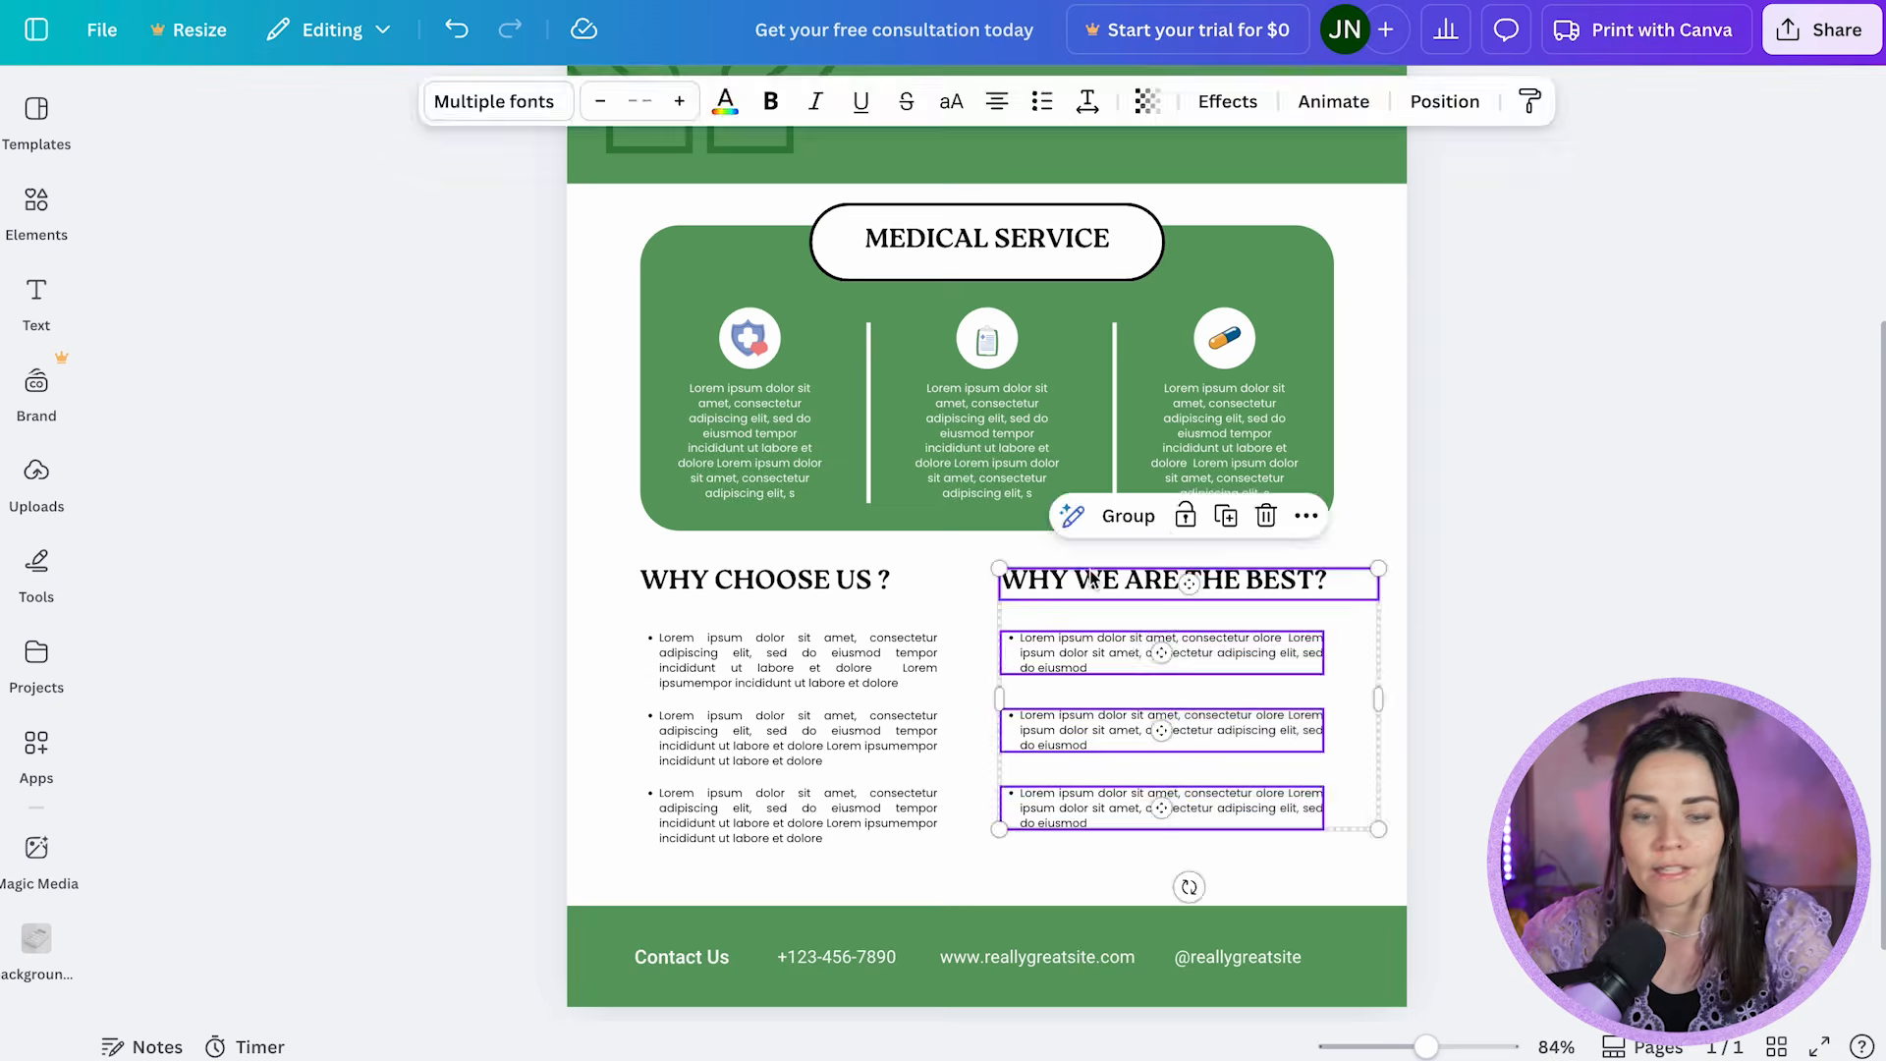
key(Delete)
Step: Search the elements library for "knee doctor"
click(69, 236)
click(232, 126)
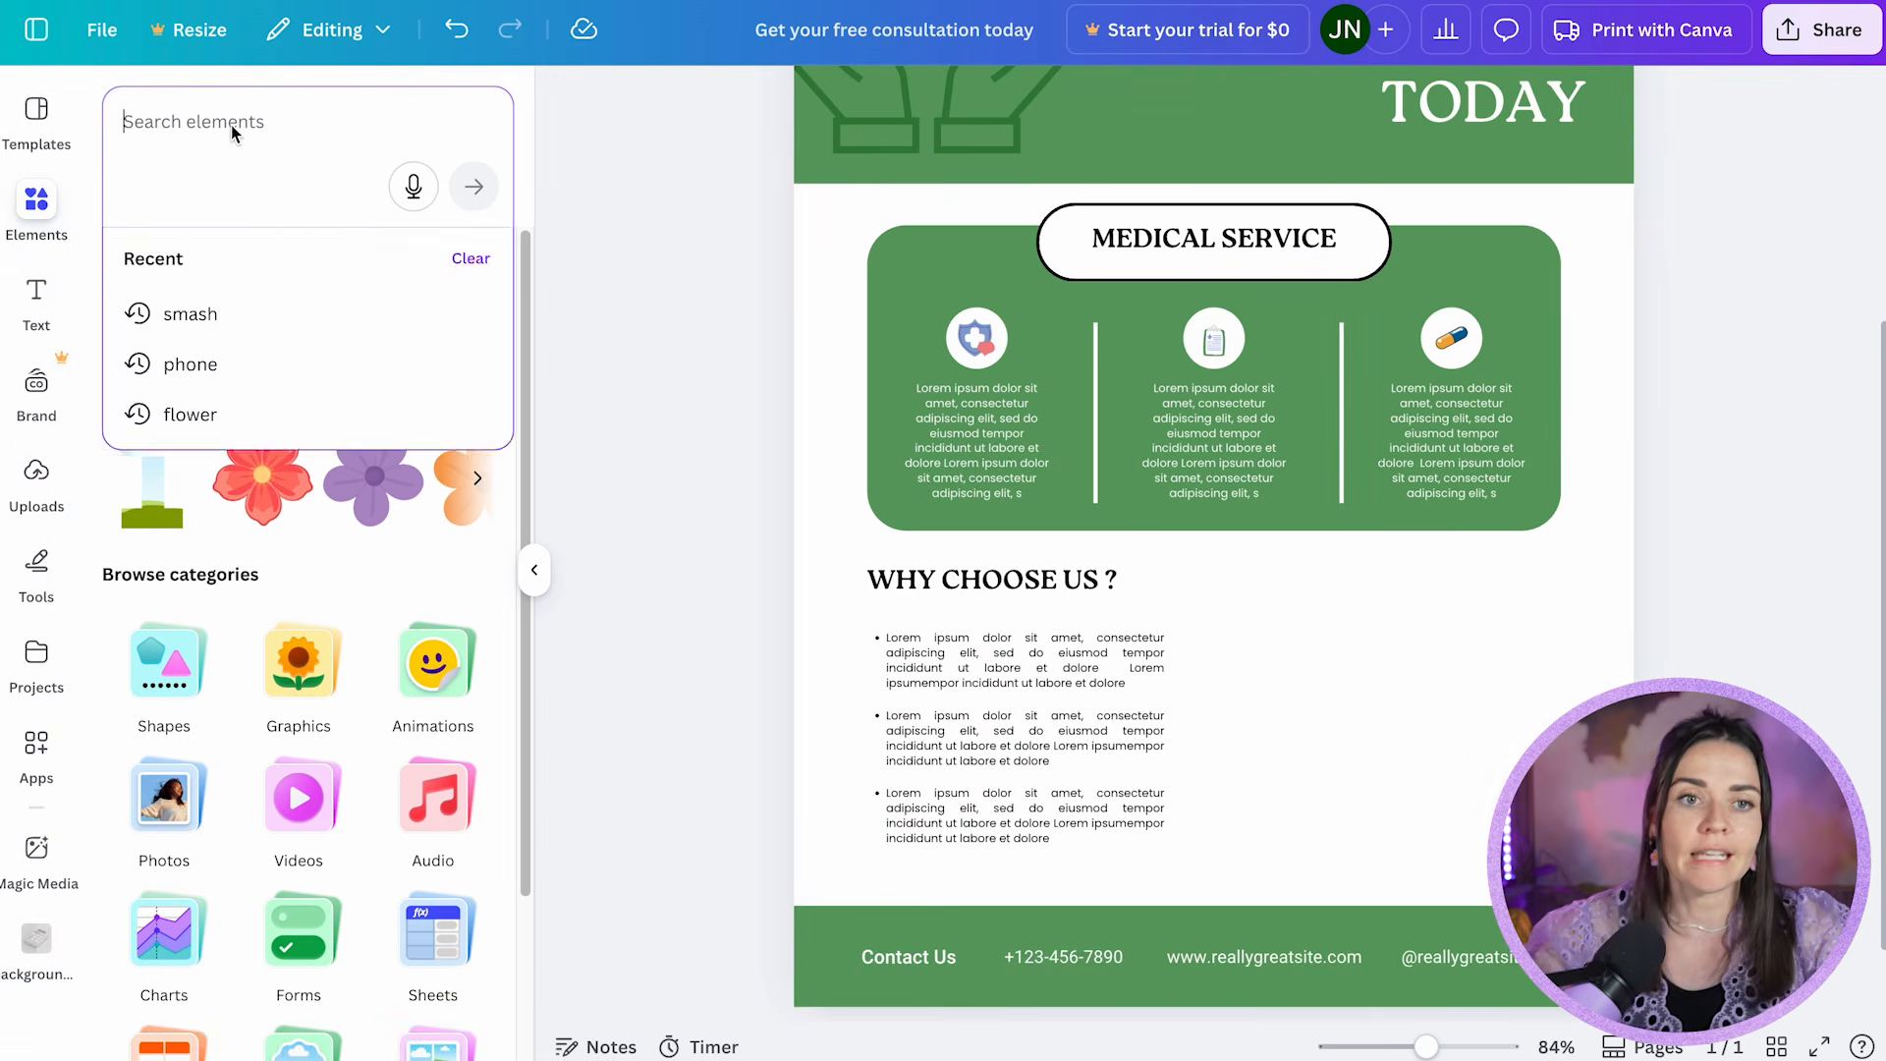
text(knee doctor)
key(Return)
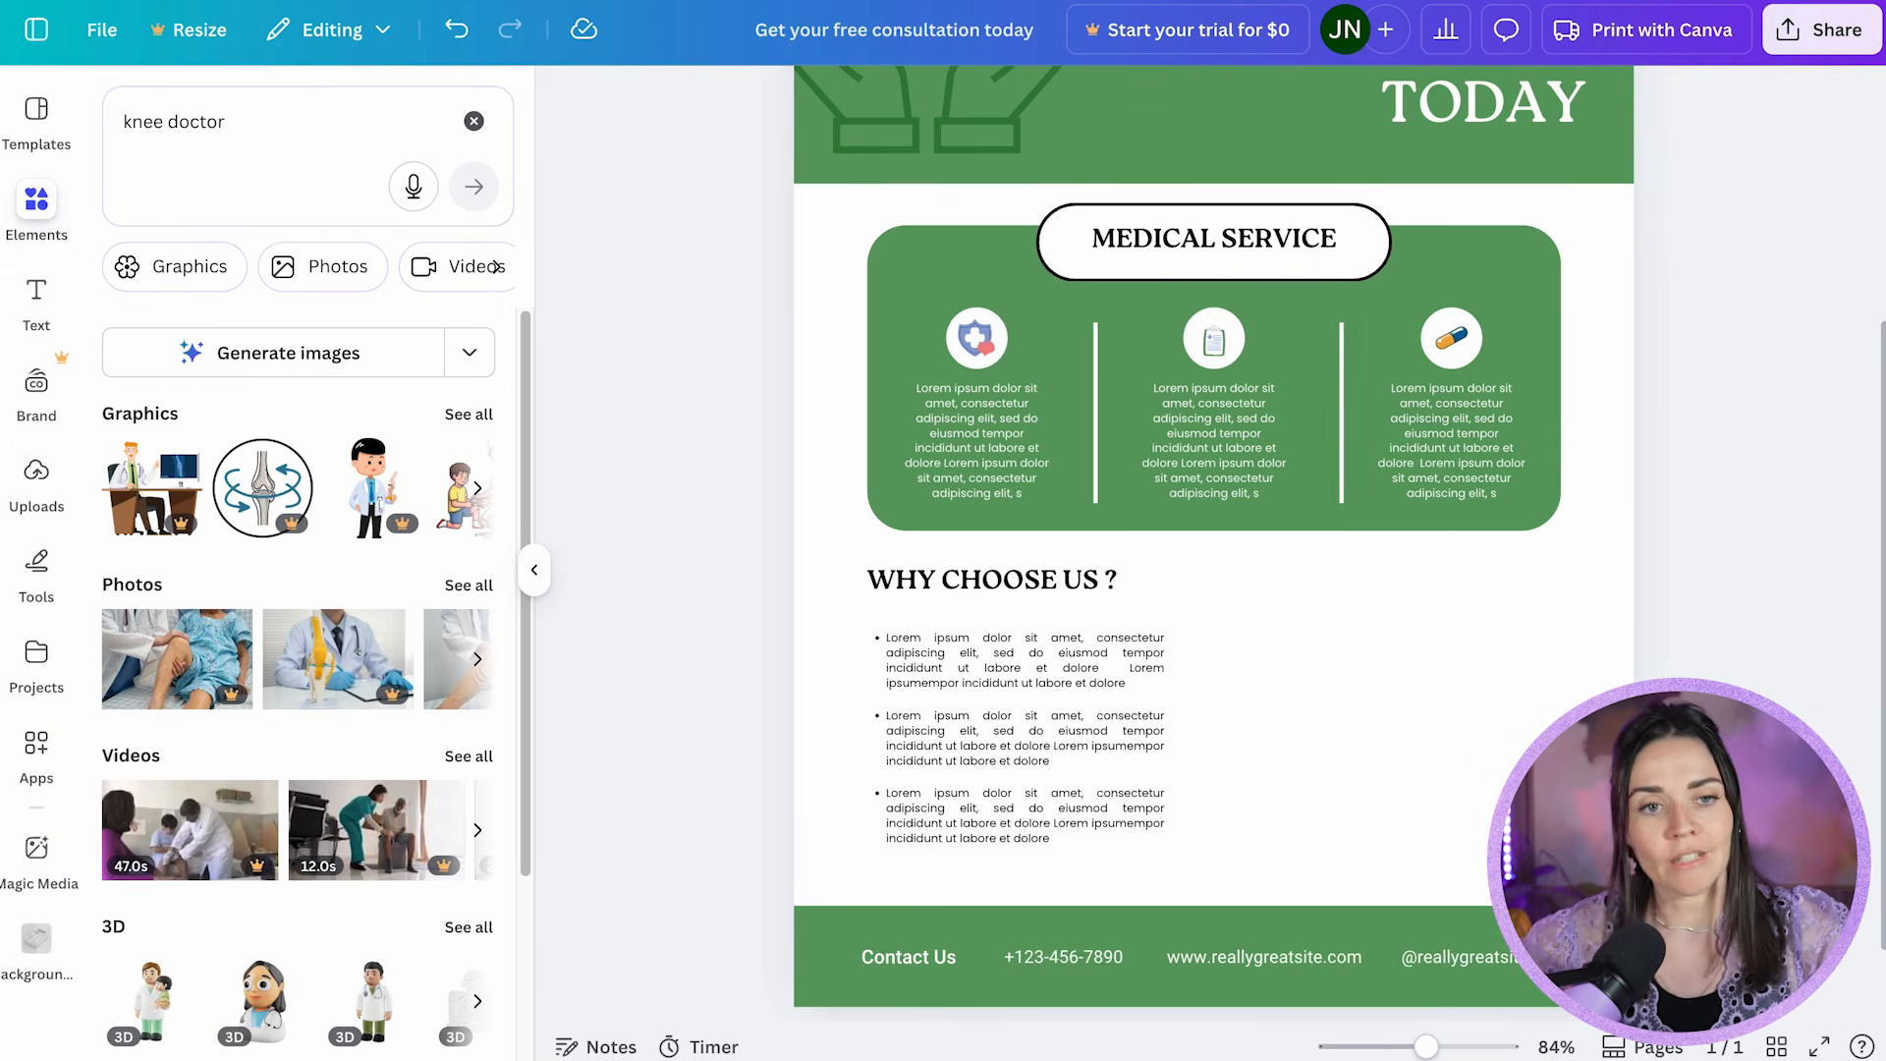
Step: Add the photo of a doctor examining a patient's knee and place it beside the "Why choose us ?" bullets
click(190, 685)
drag(1389, 568, 1605, 826)
drag(1083, 437, 1295, 576)
drag(1403, 684, 1322, 678)
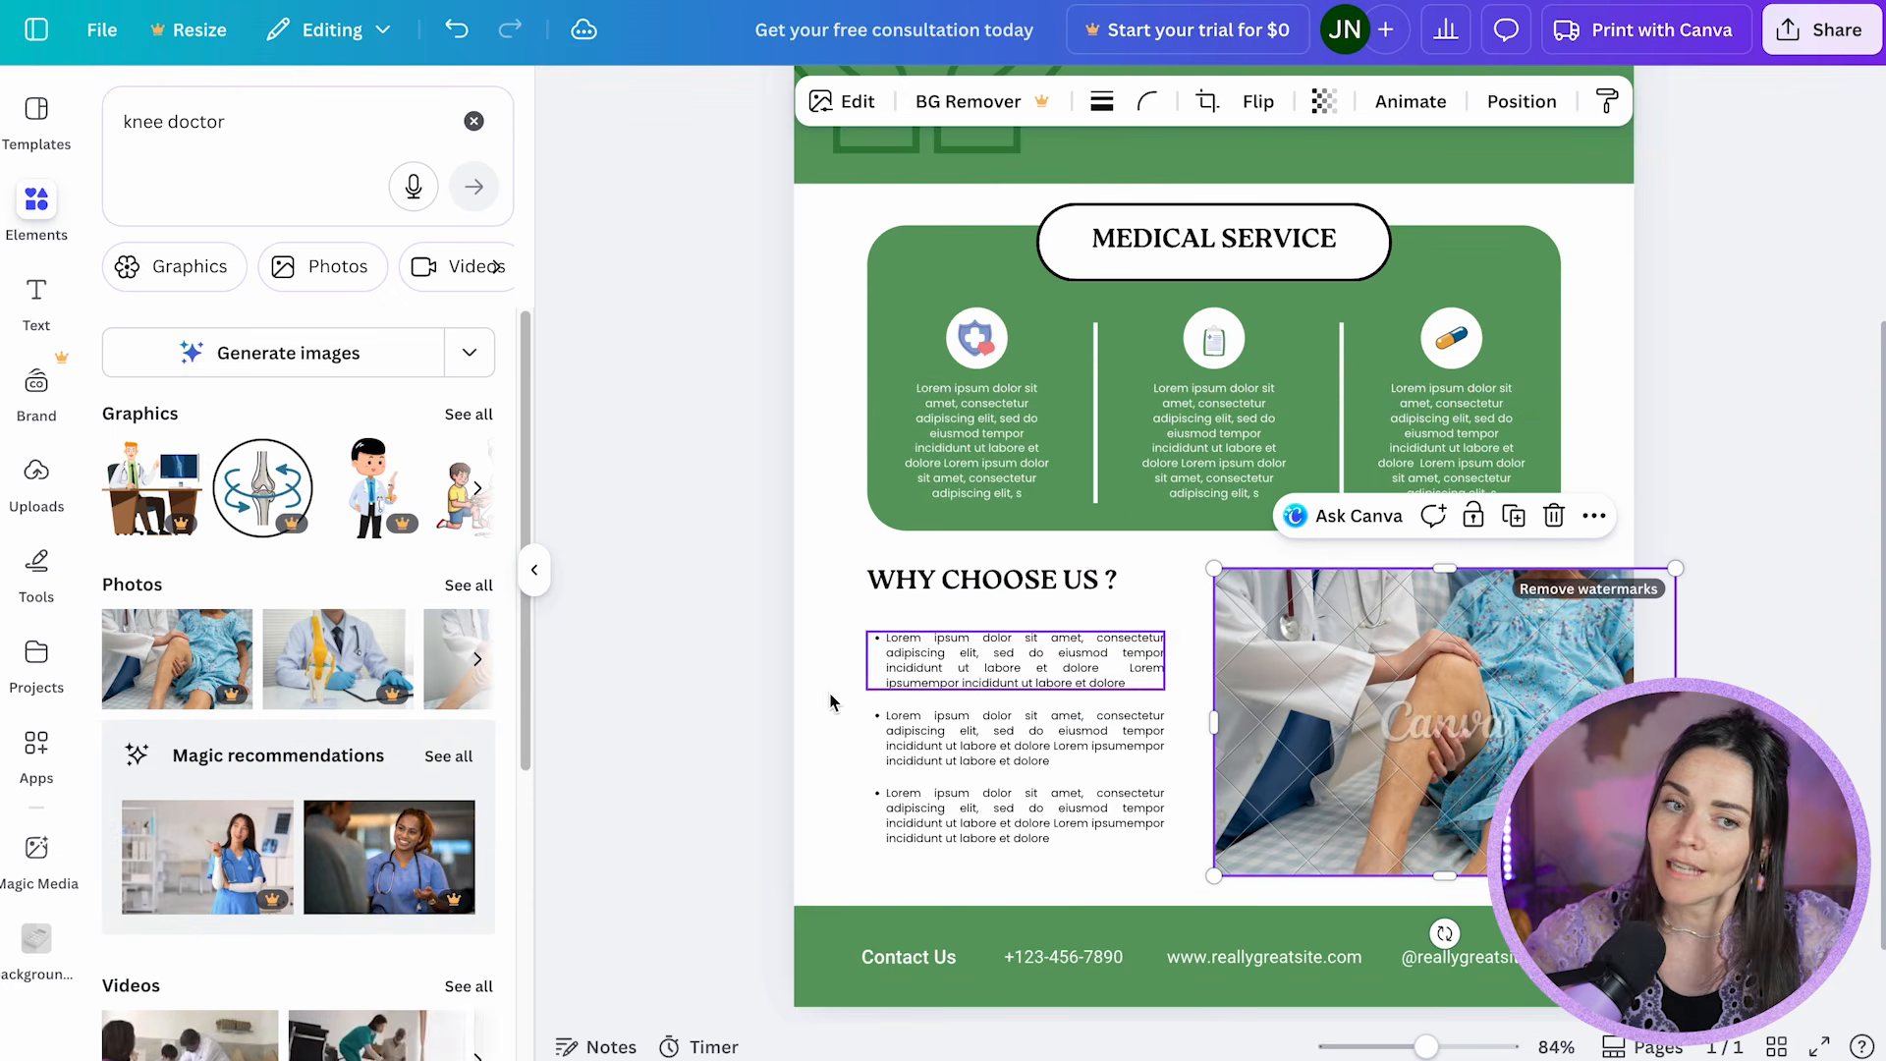
Step: From the full list of photo results, place the free photo of a doctor at an ultrasound monitor beside the bullets
click(465, 587)
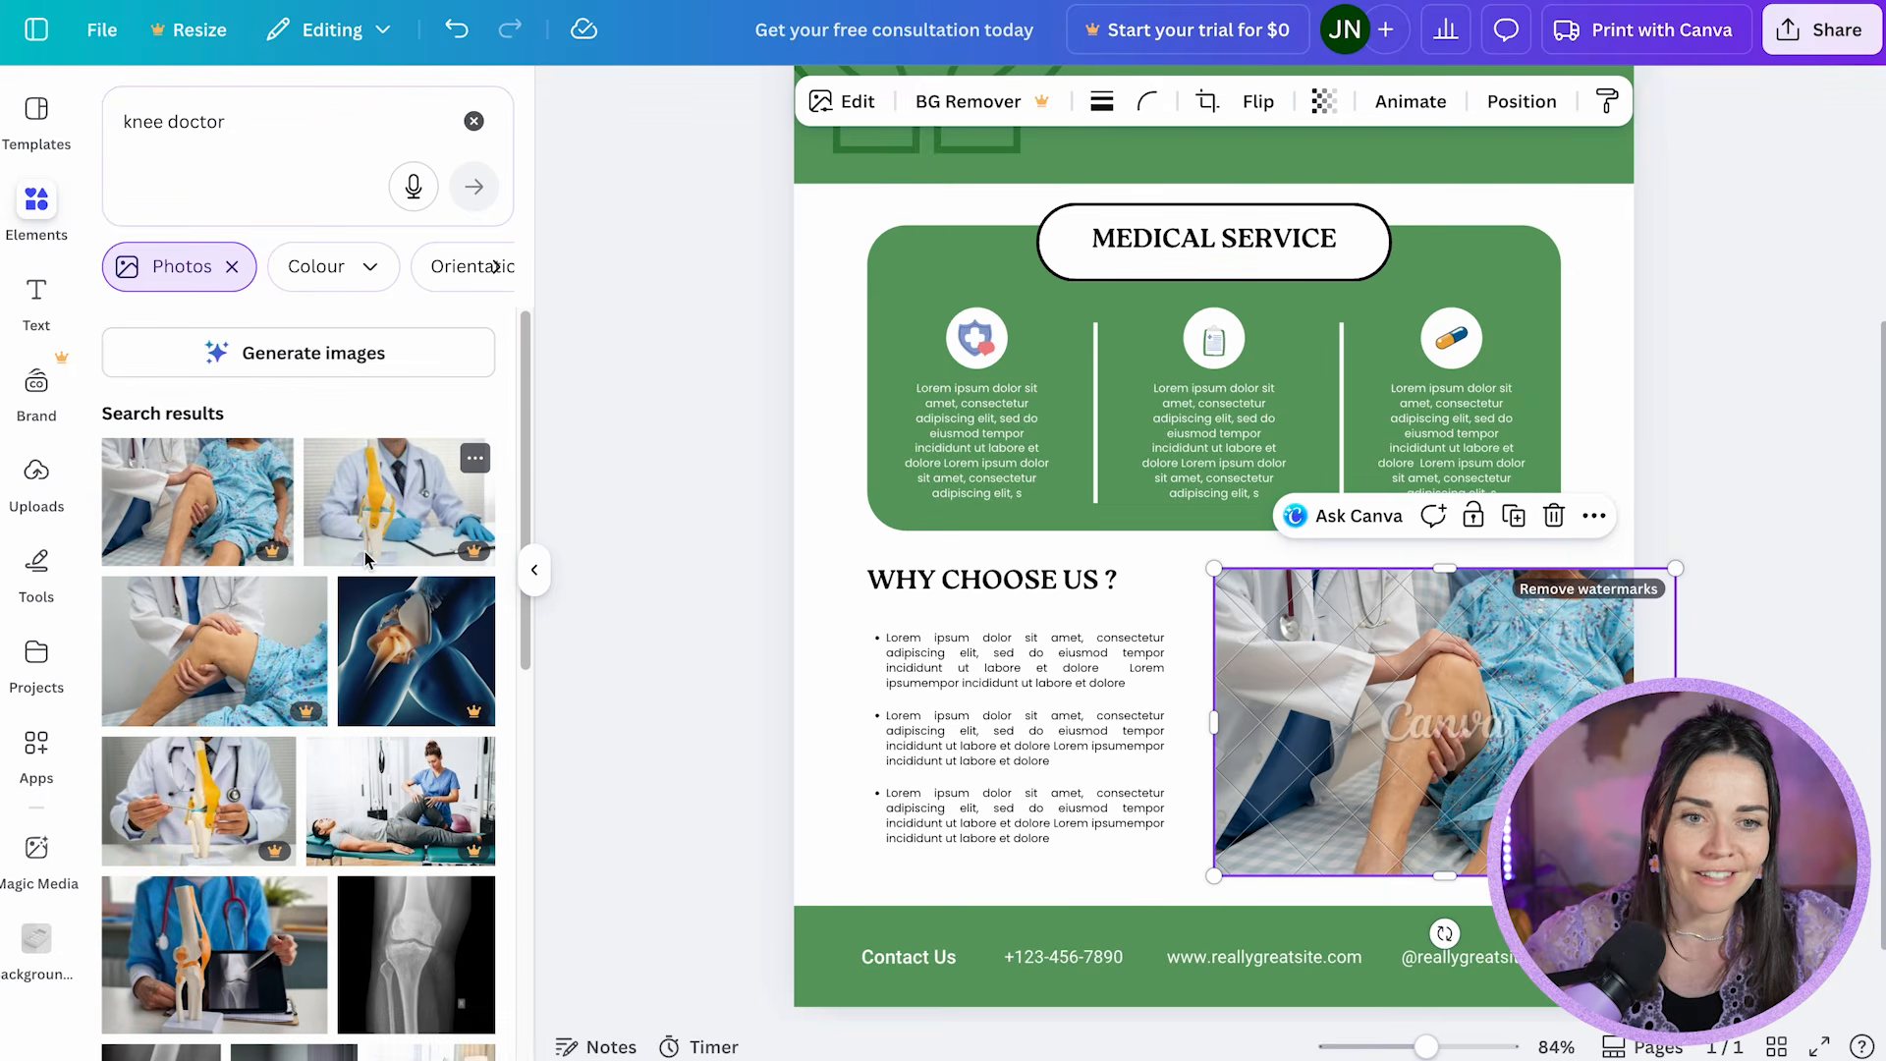
scroll(365, 559, down, 15)
drag(436, 543, 1324, 708)
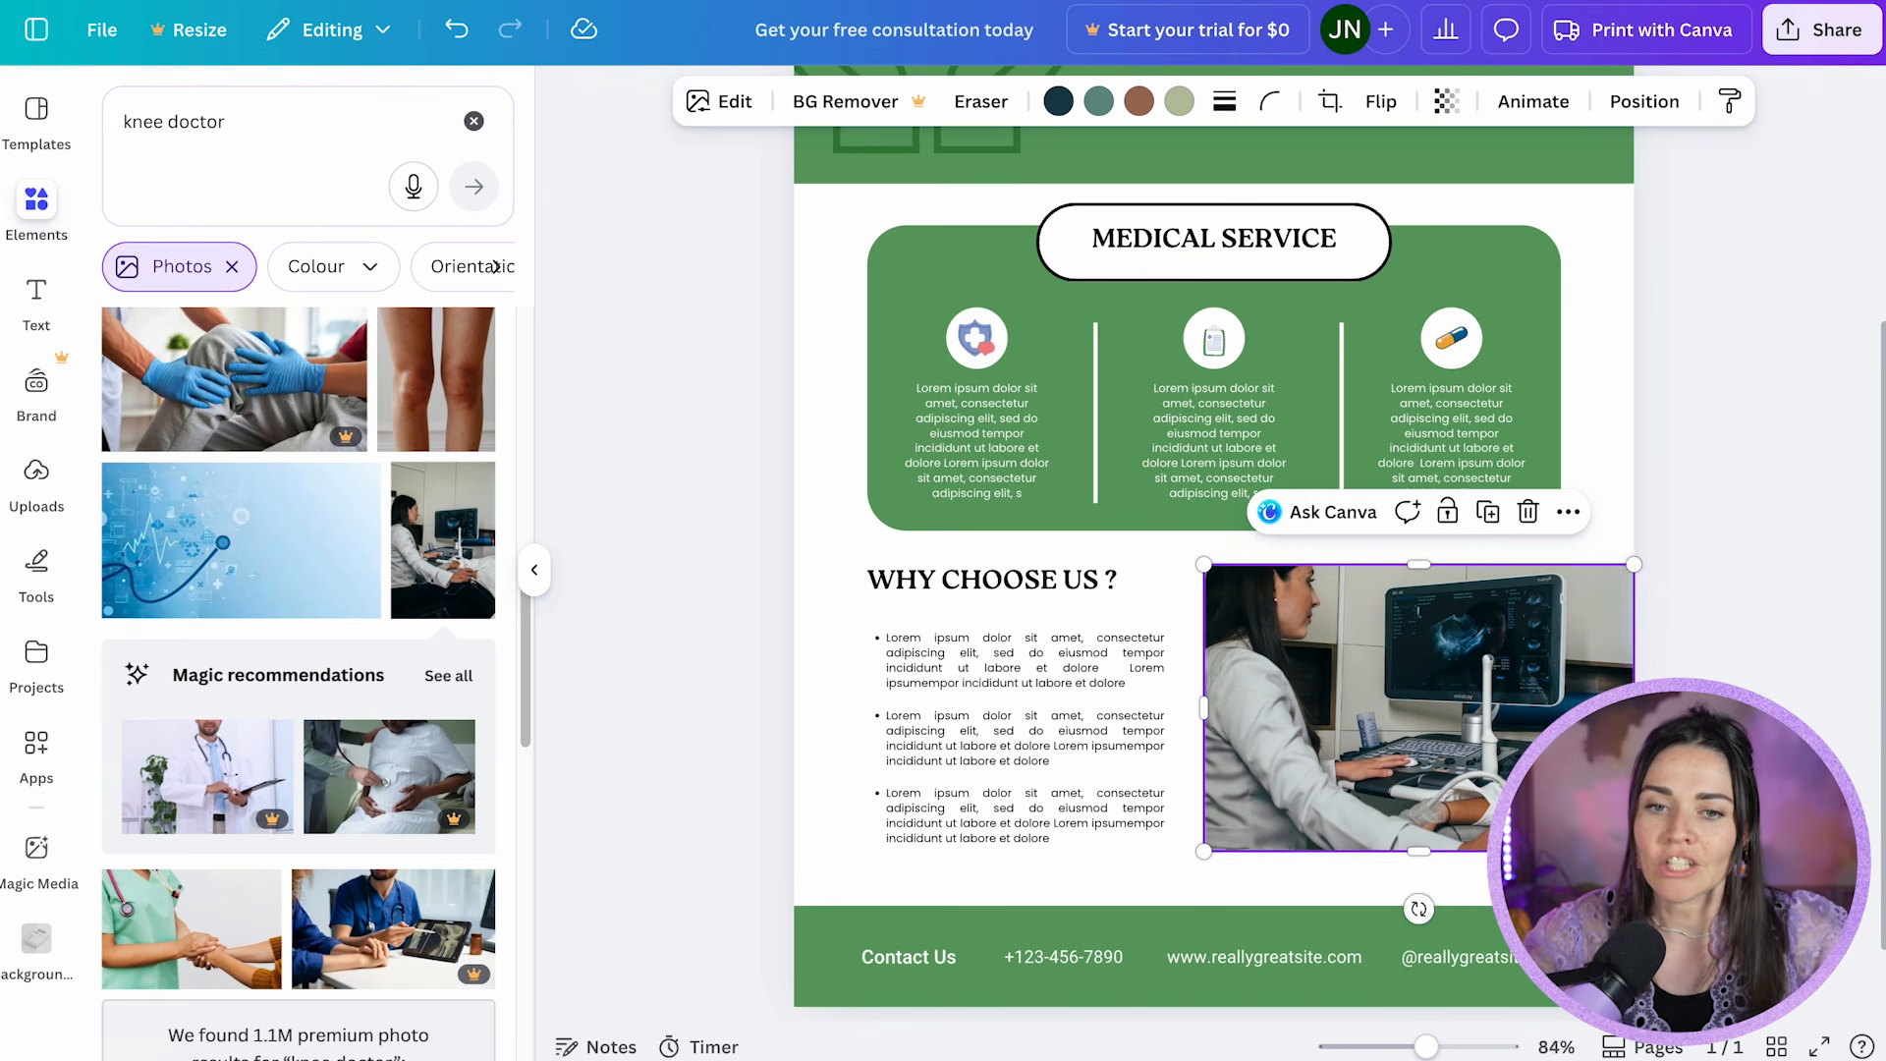
Step: Enlarge the "Why choose us ?" heading to the width of its bullets and recolour it dark green
click(968, 581)
drag(968, 581, 1078, 597)
drag(1209, 577, 1269, 574)
click(952, 101)
click(373, 279)
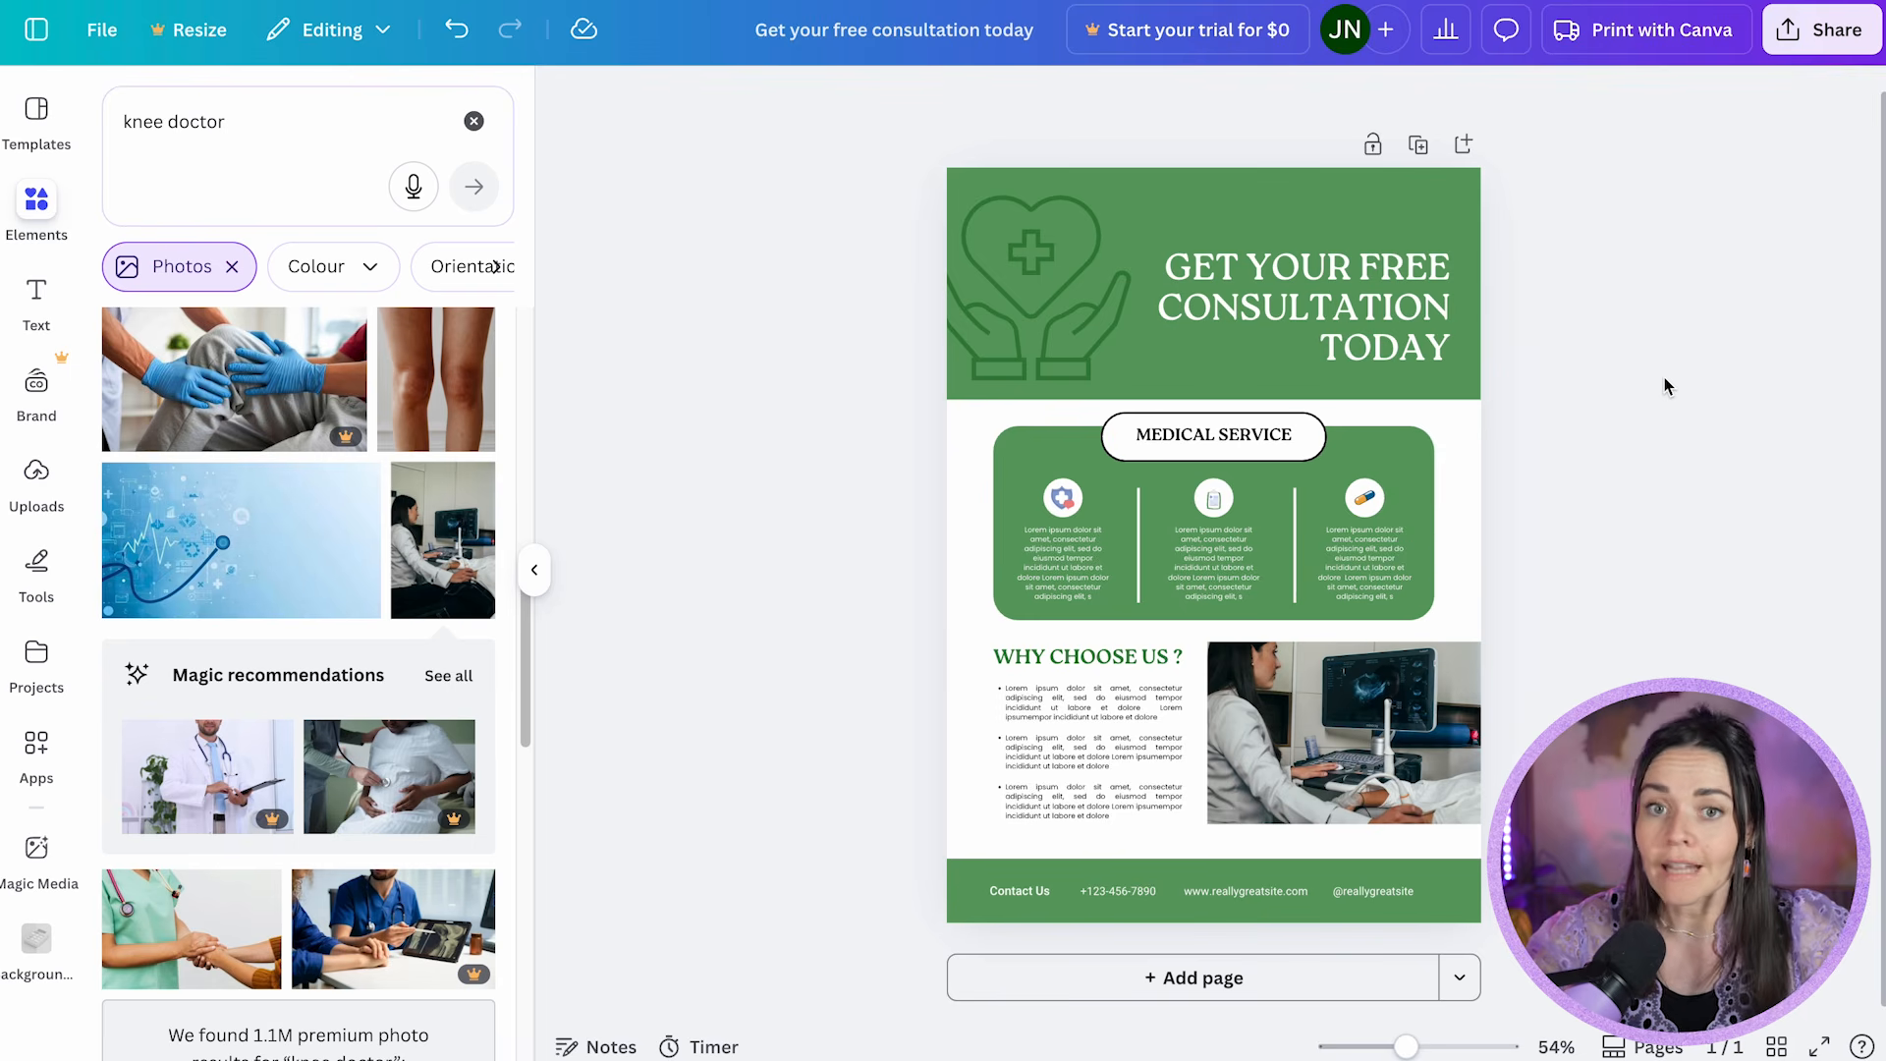
Step: Show the page thumbnails and duplicate the flyer page
click(533, 570)
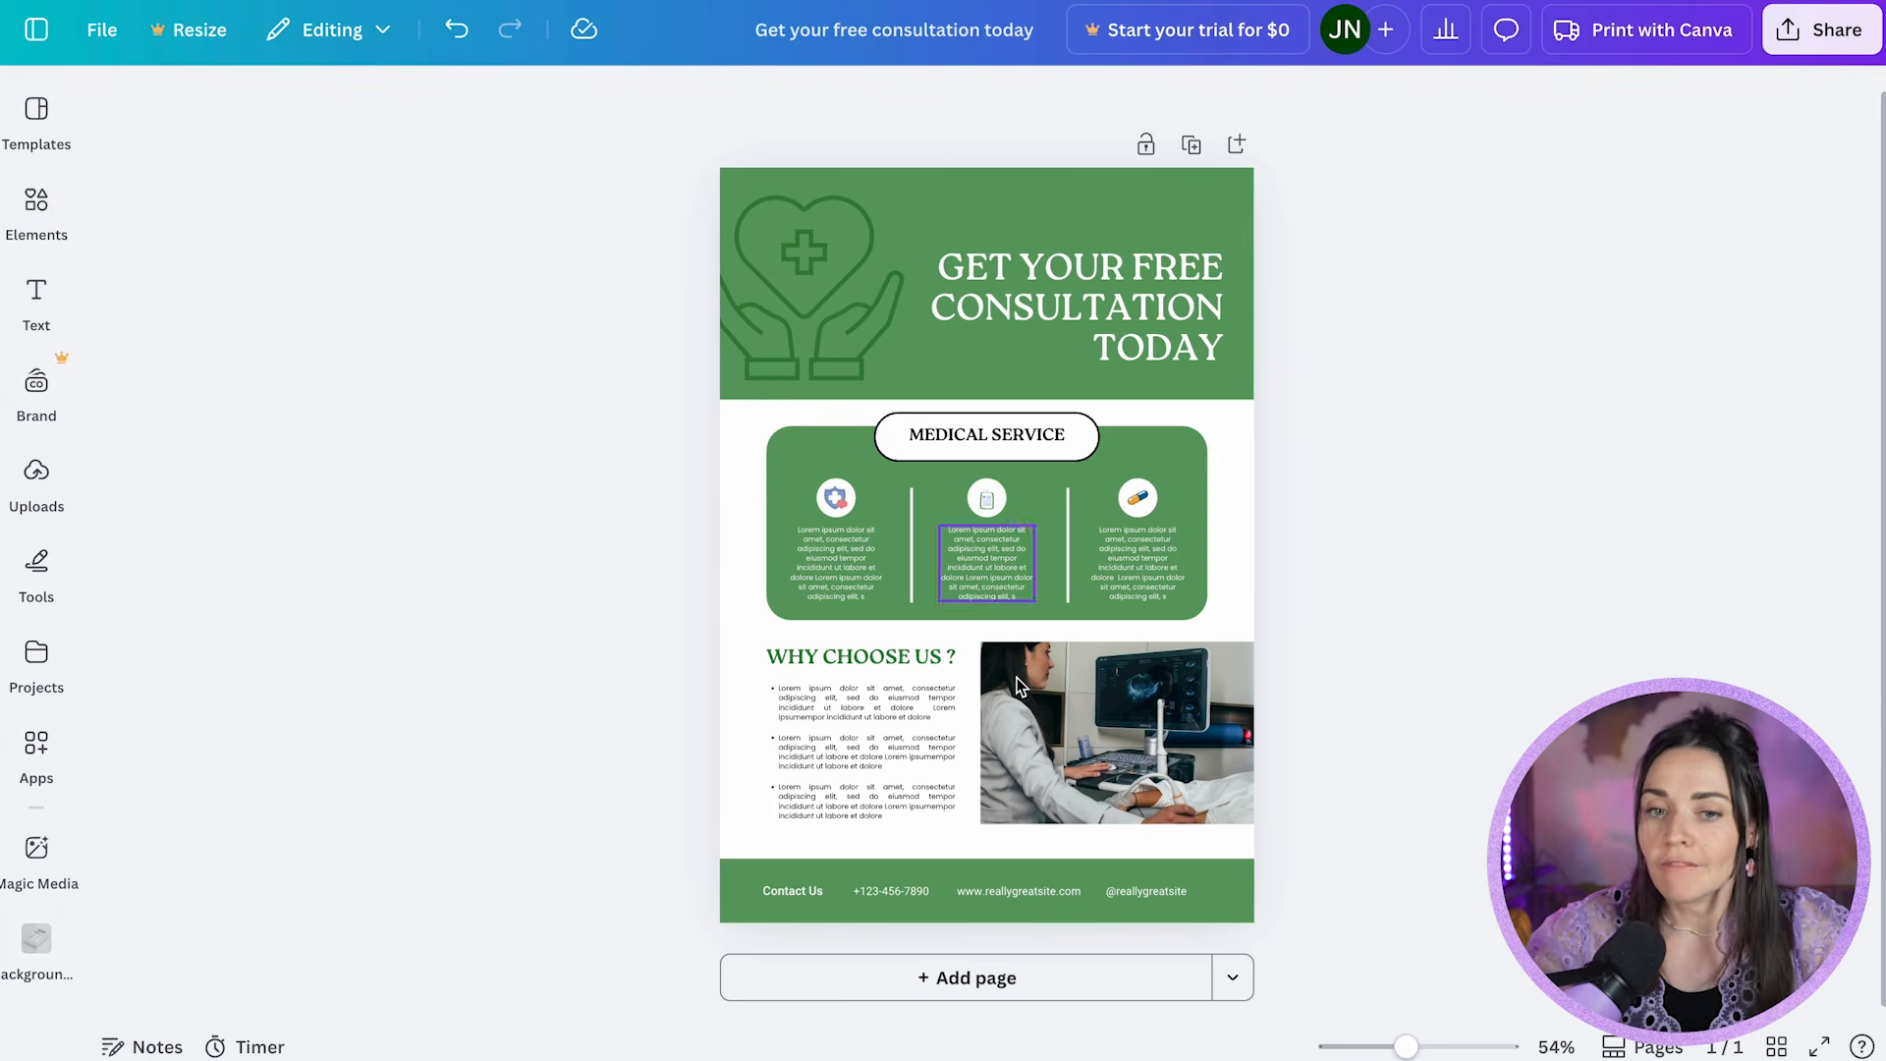
click(1623, 1053)
click(947, 946)
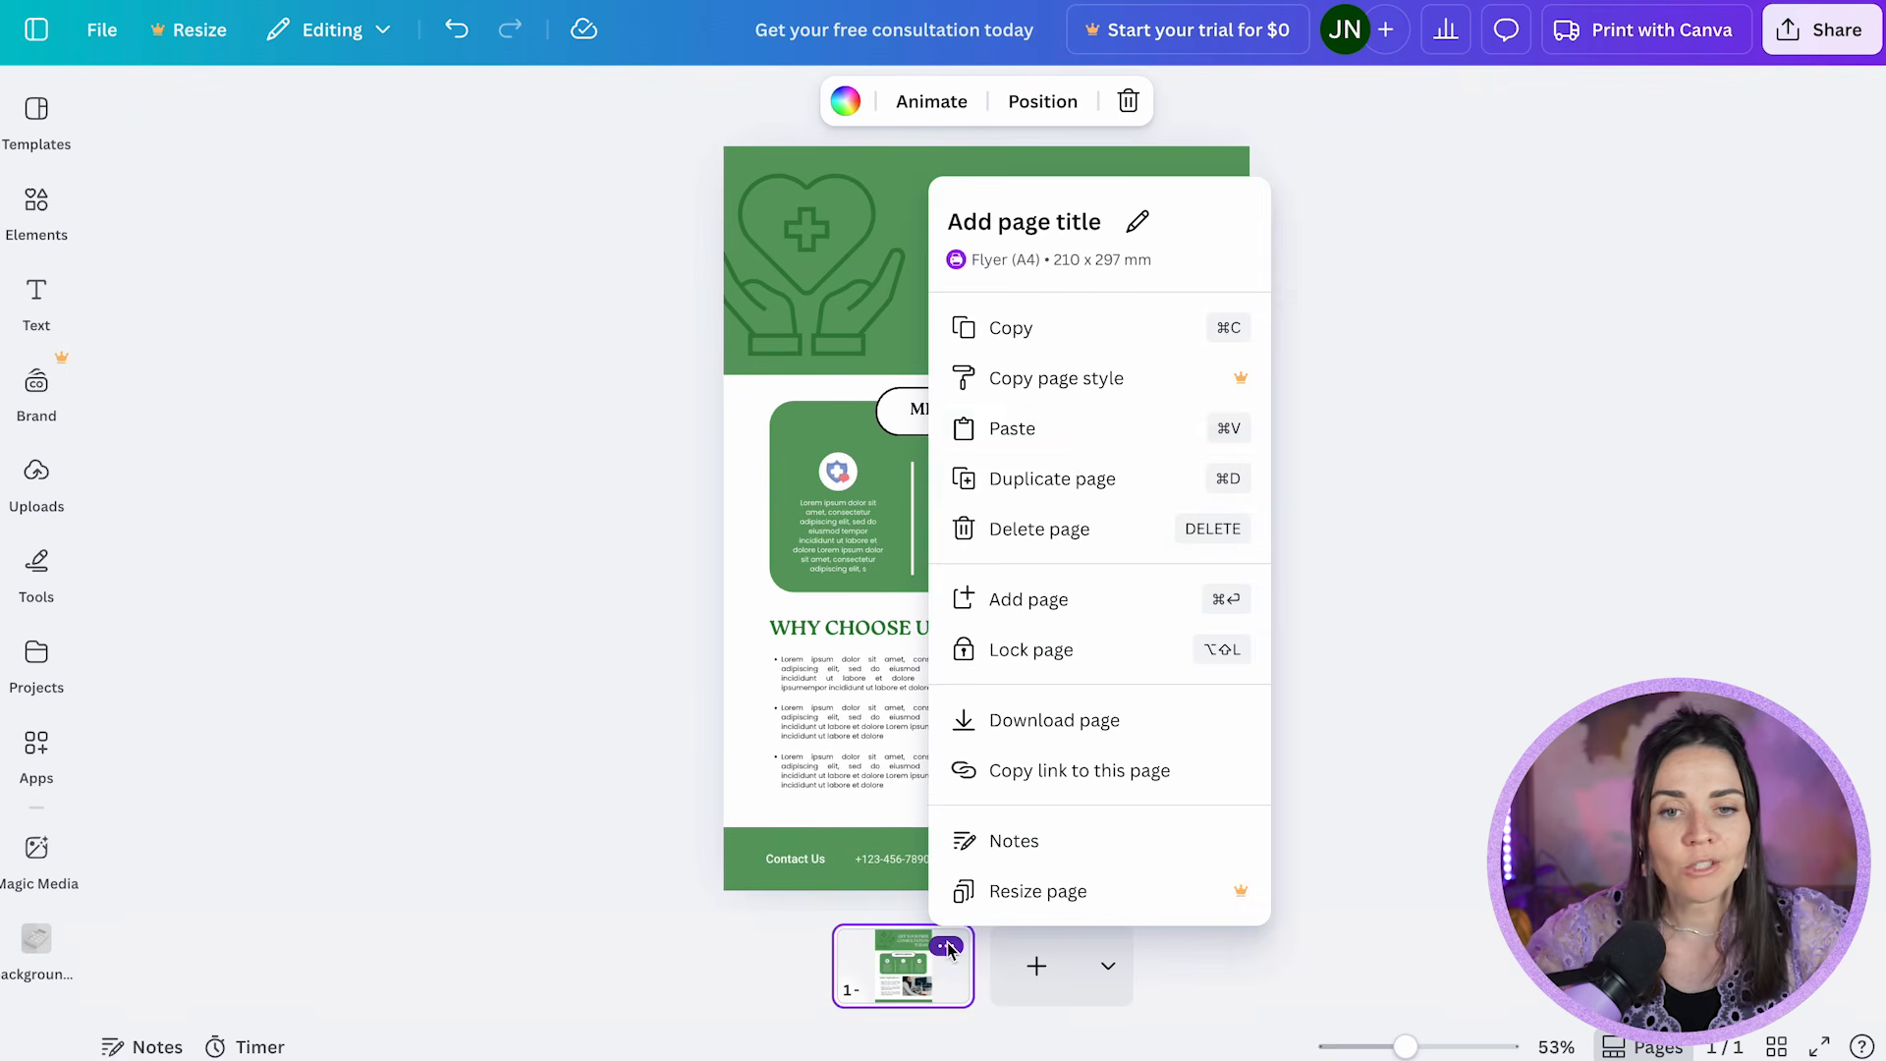
click(1051, 478)
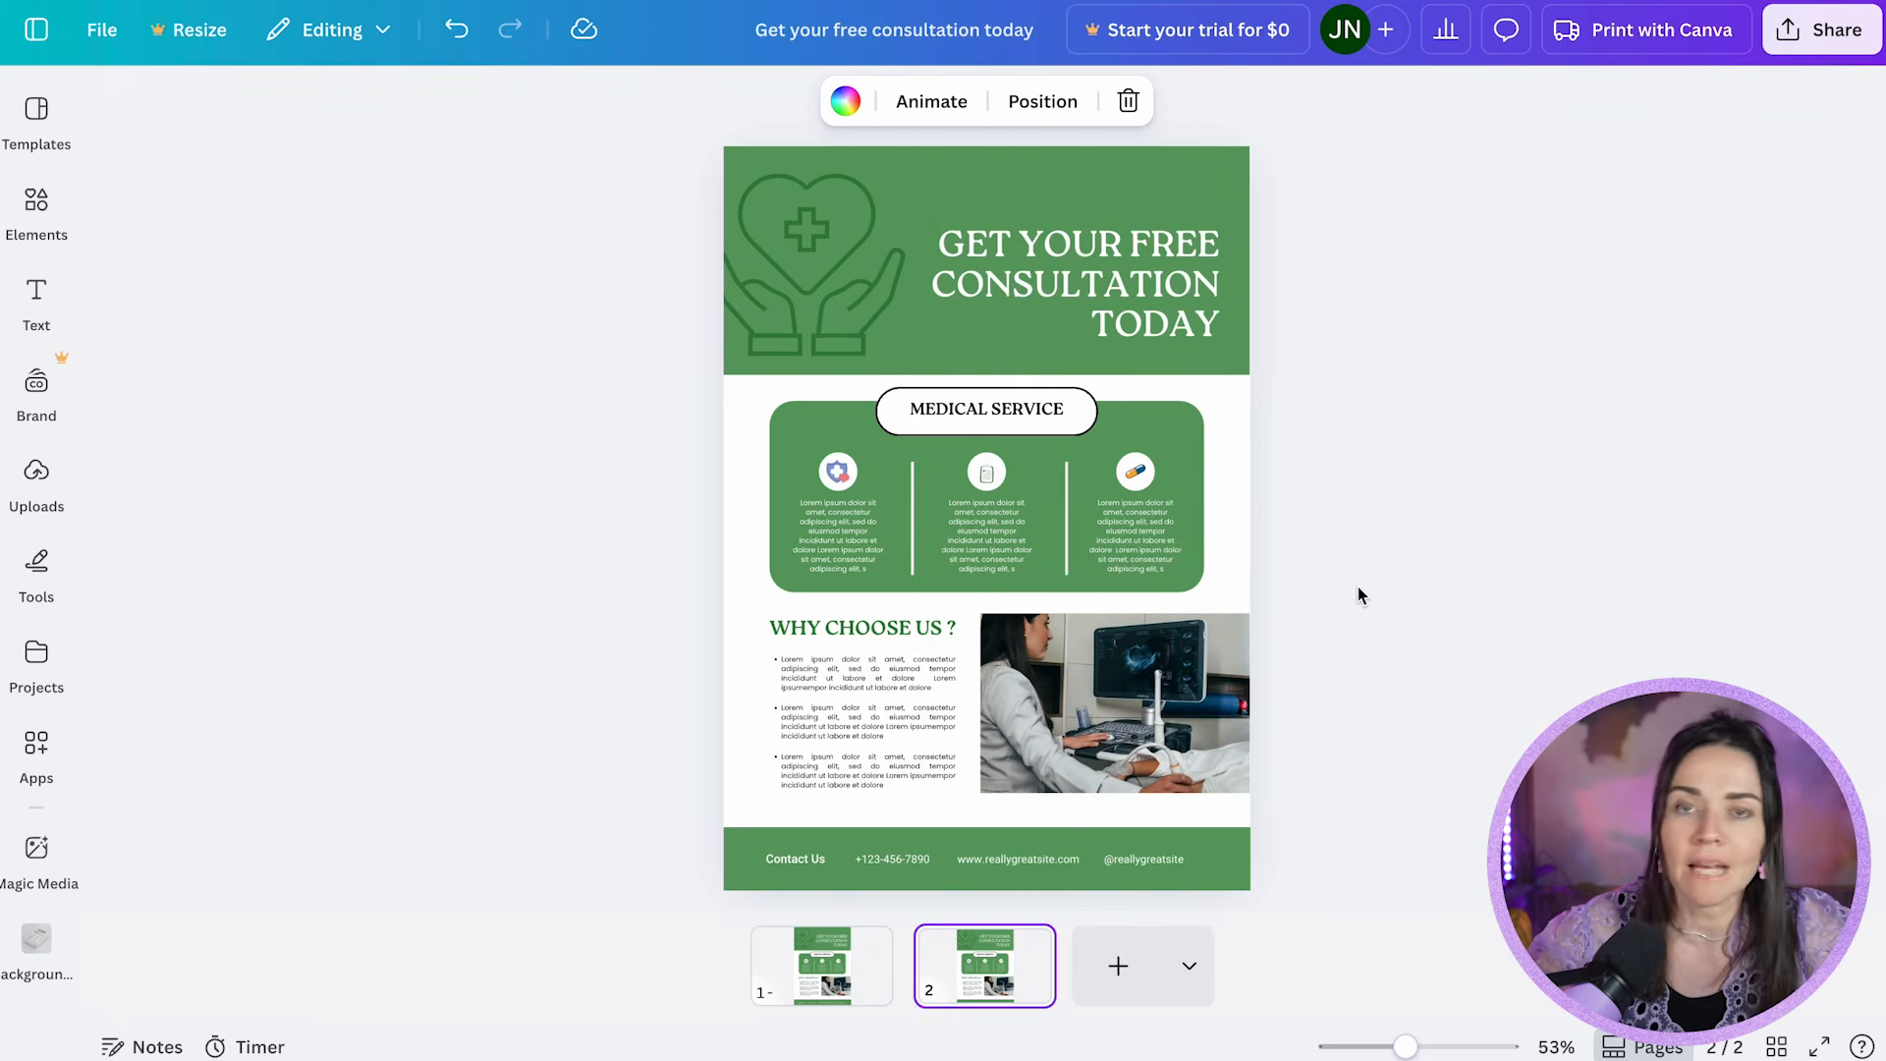
Step: Examine the design's sharing options, brand assets and file options for reusing the flyer as a template
click(1149, 285)
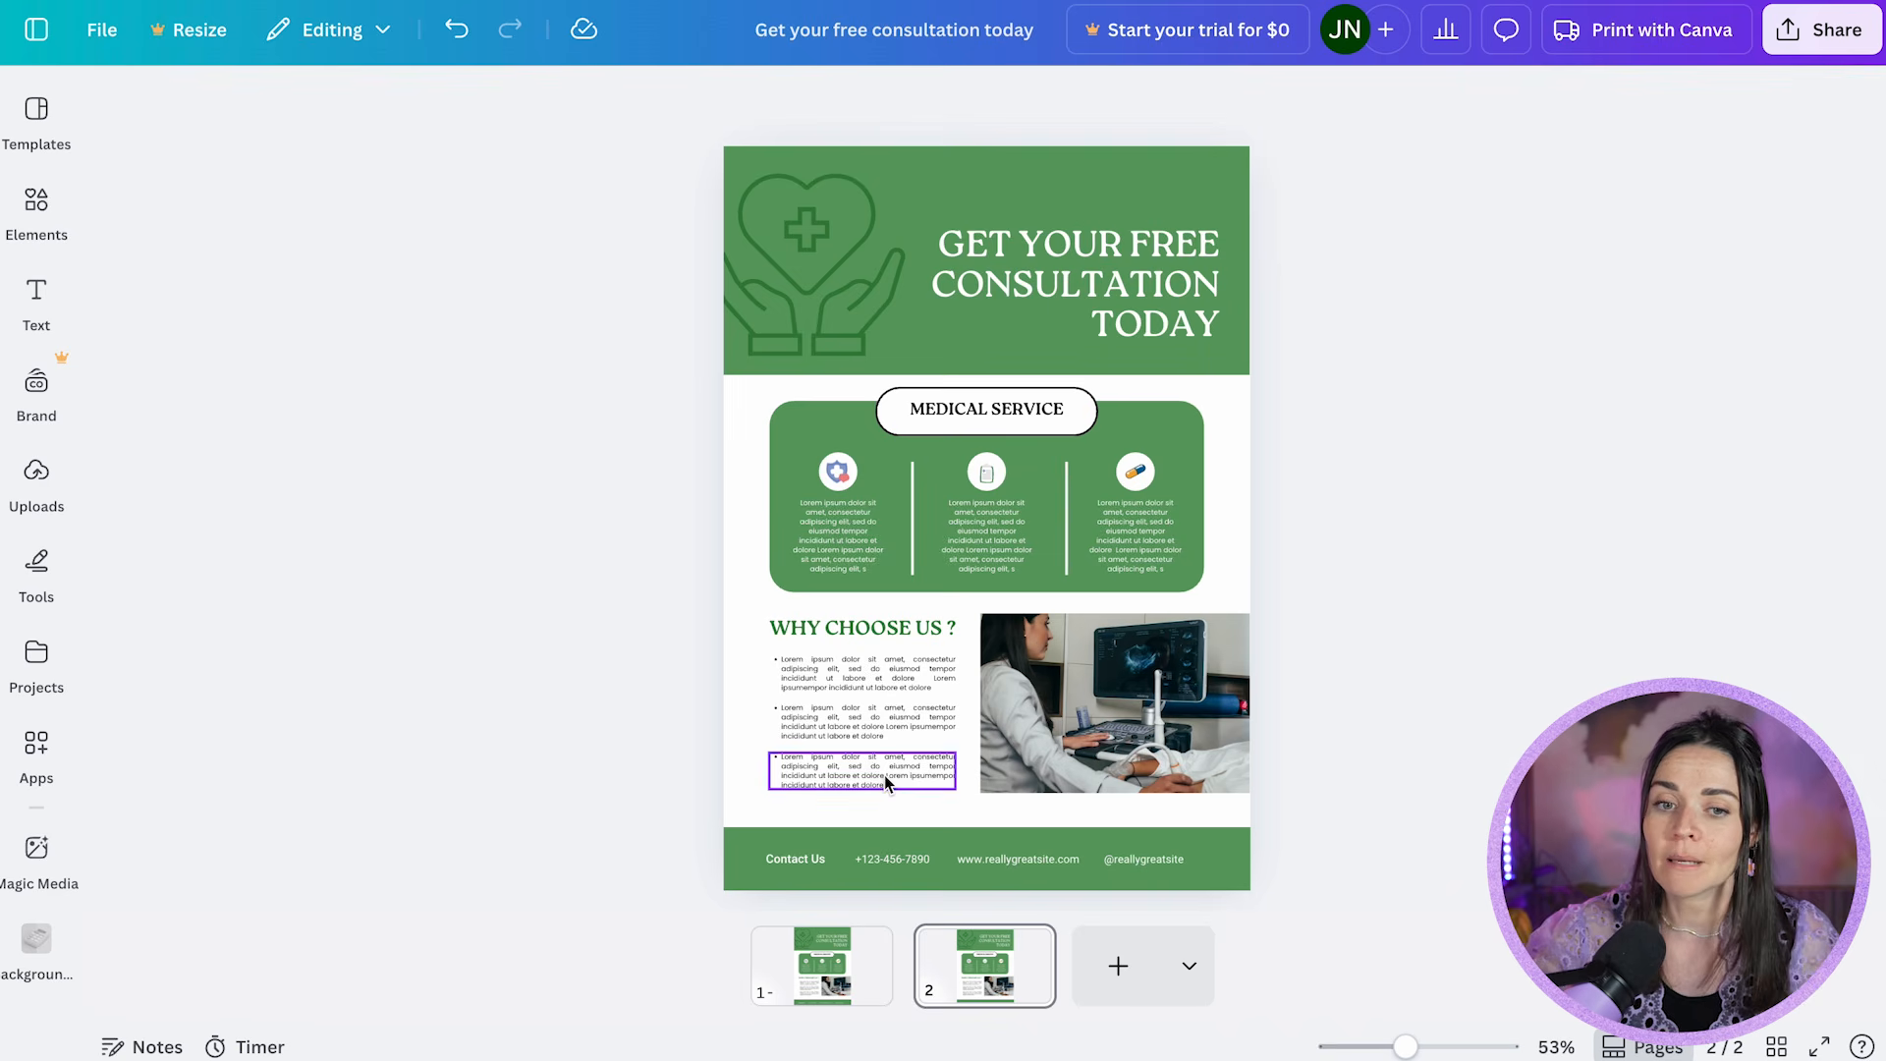
click(1825, 29)
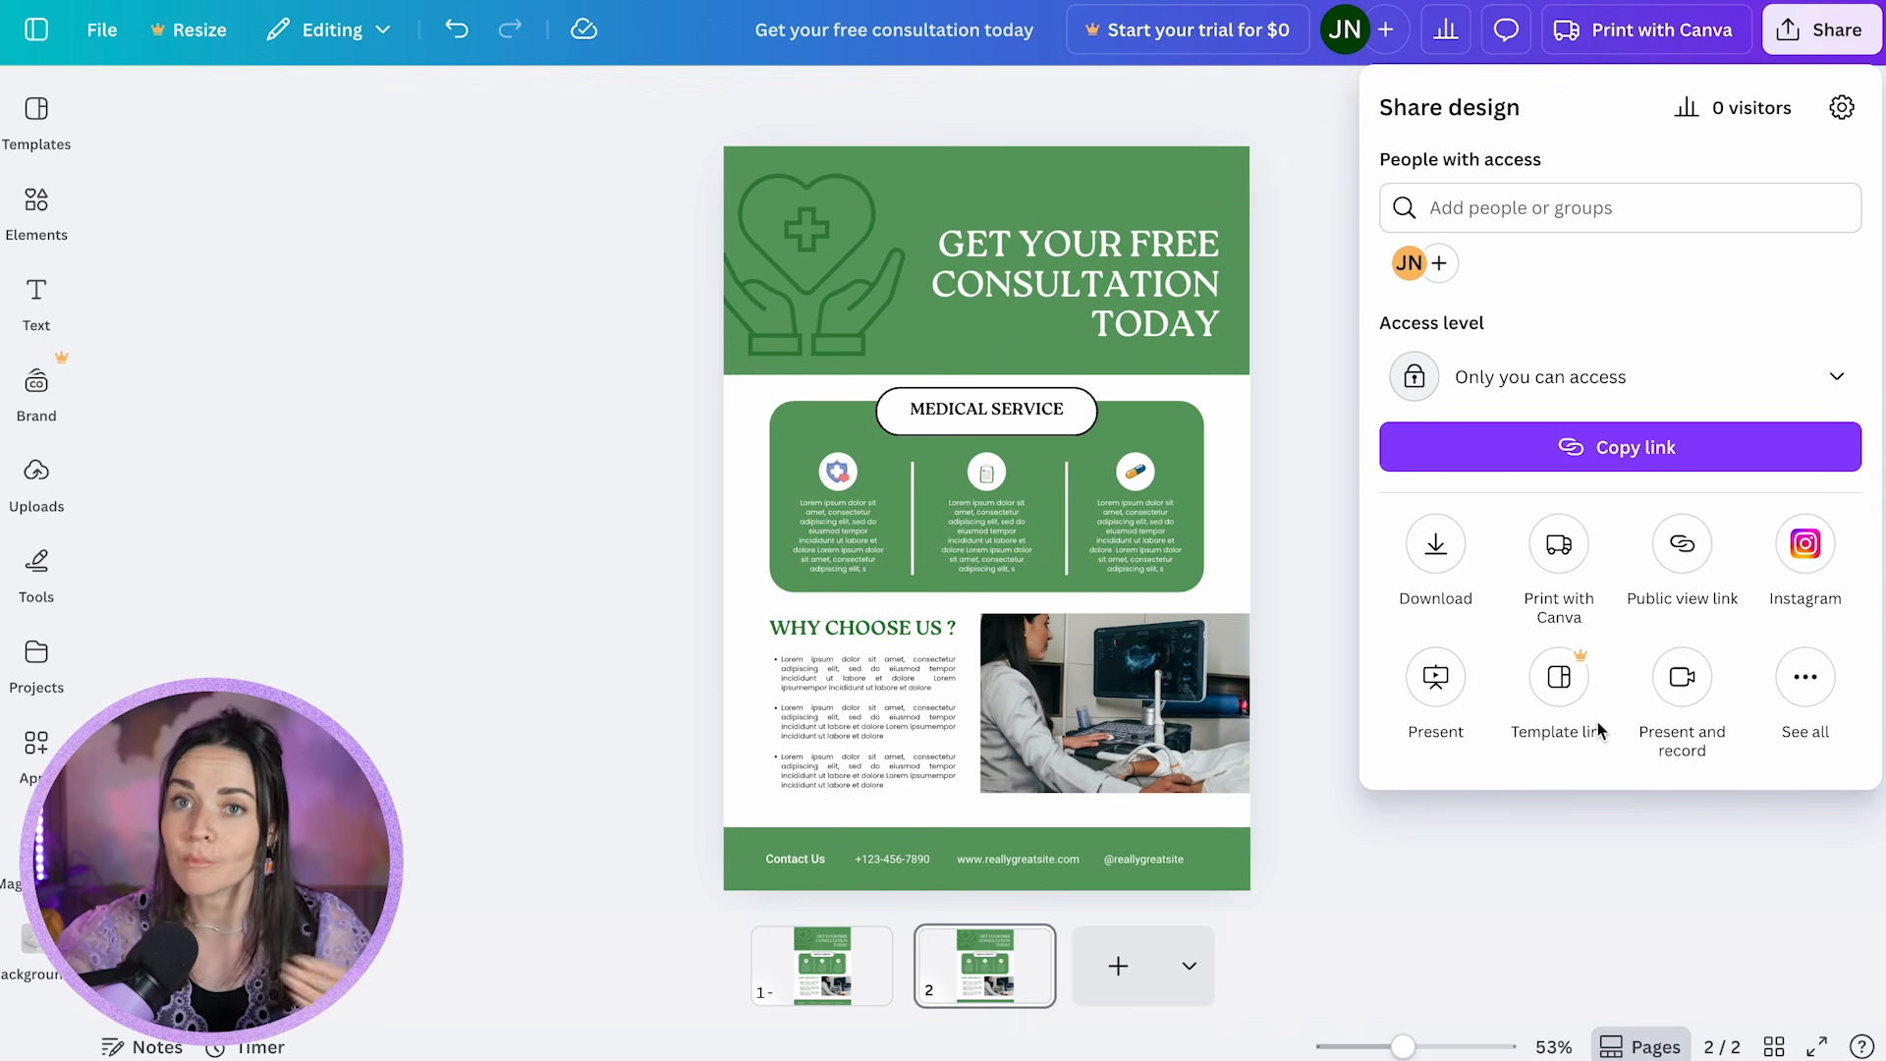
click(515, 402)
click(37, 385)
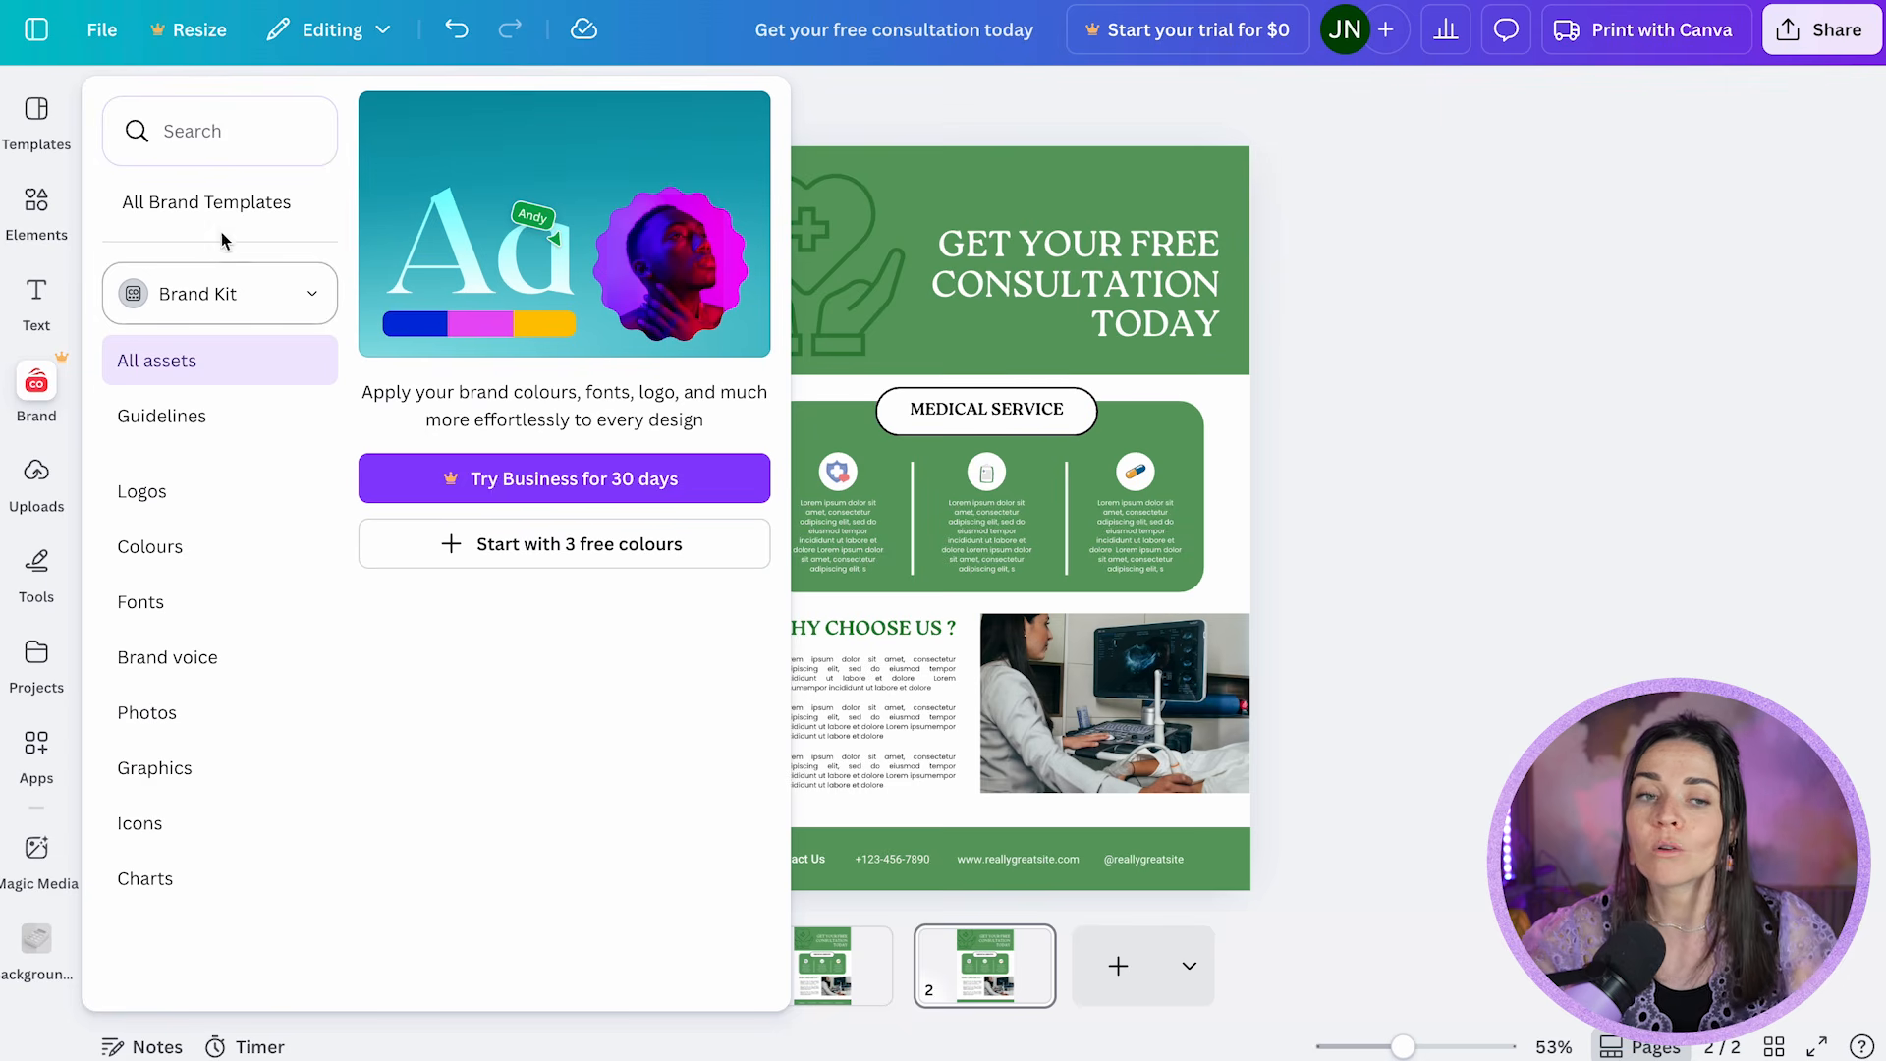
click(1625, 475)
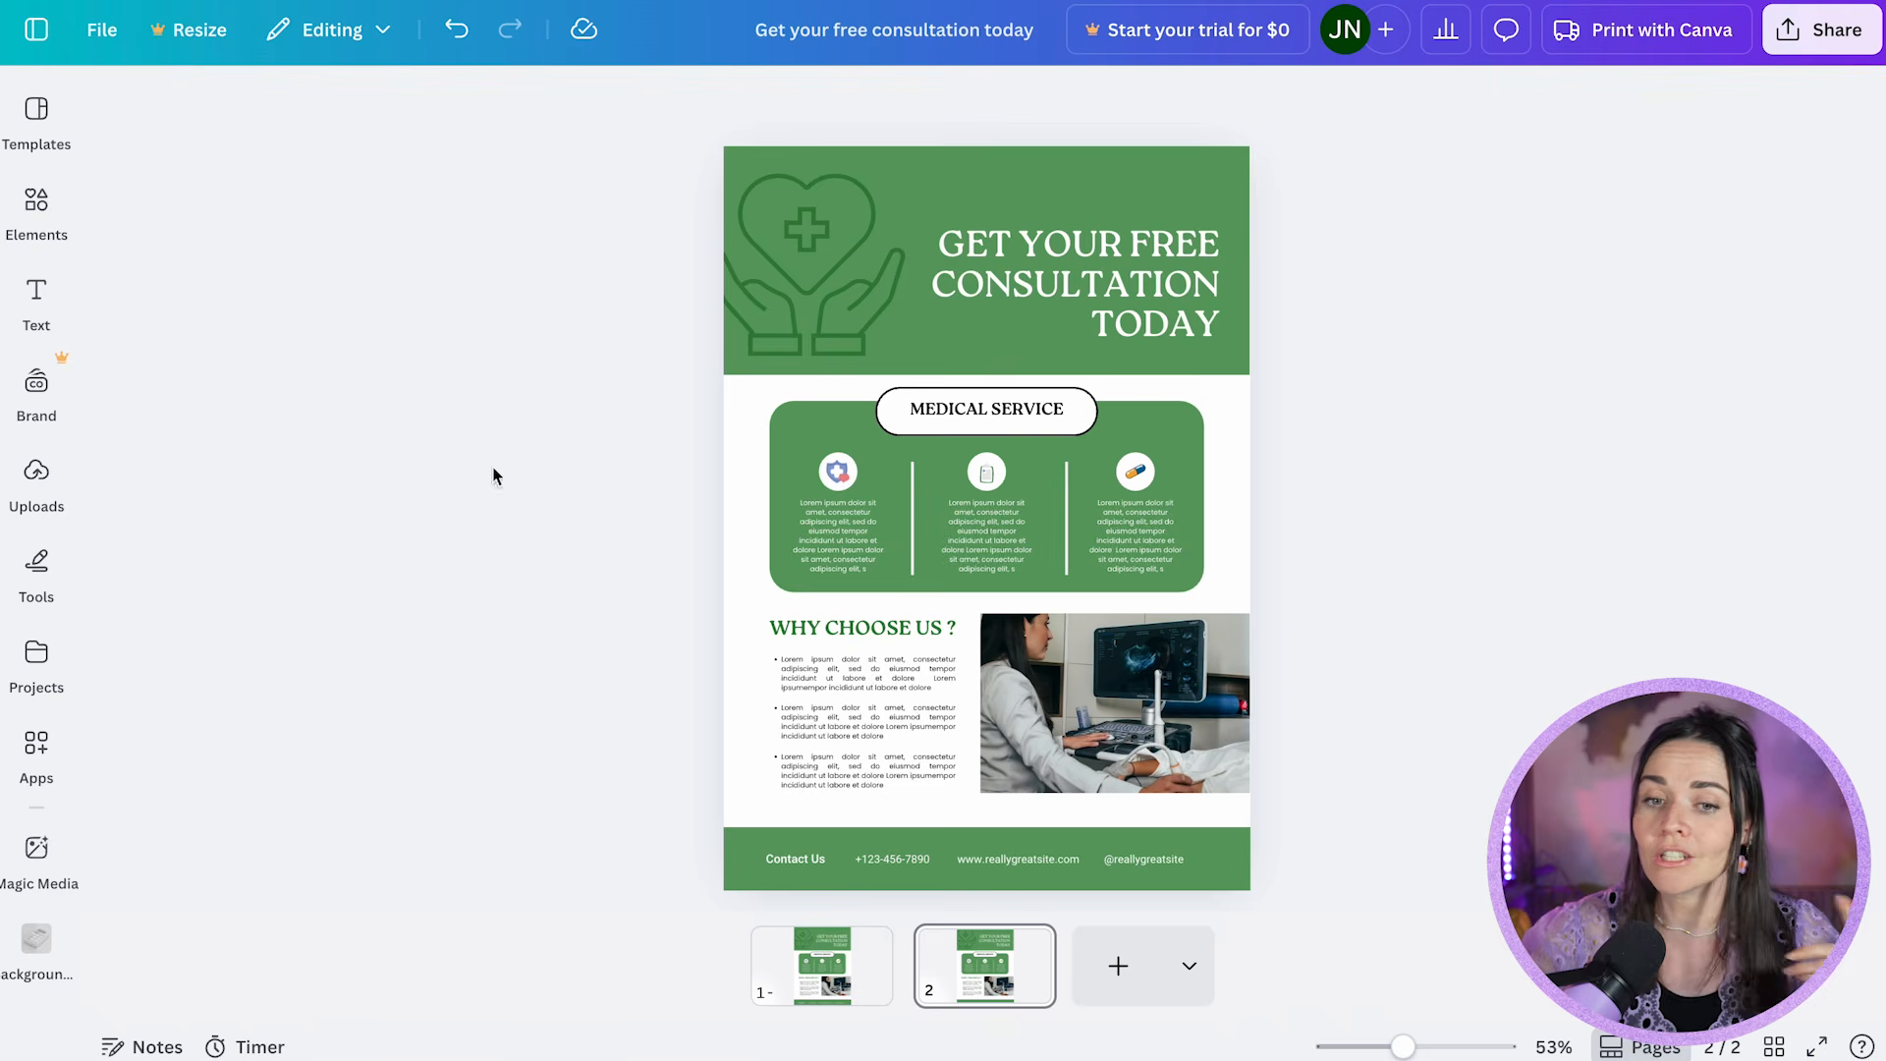
click(105, 41)
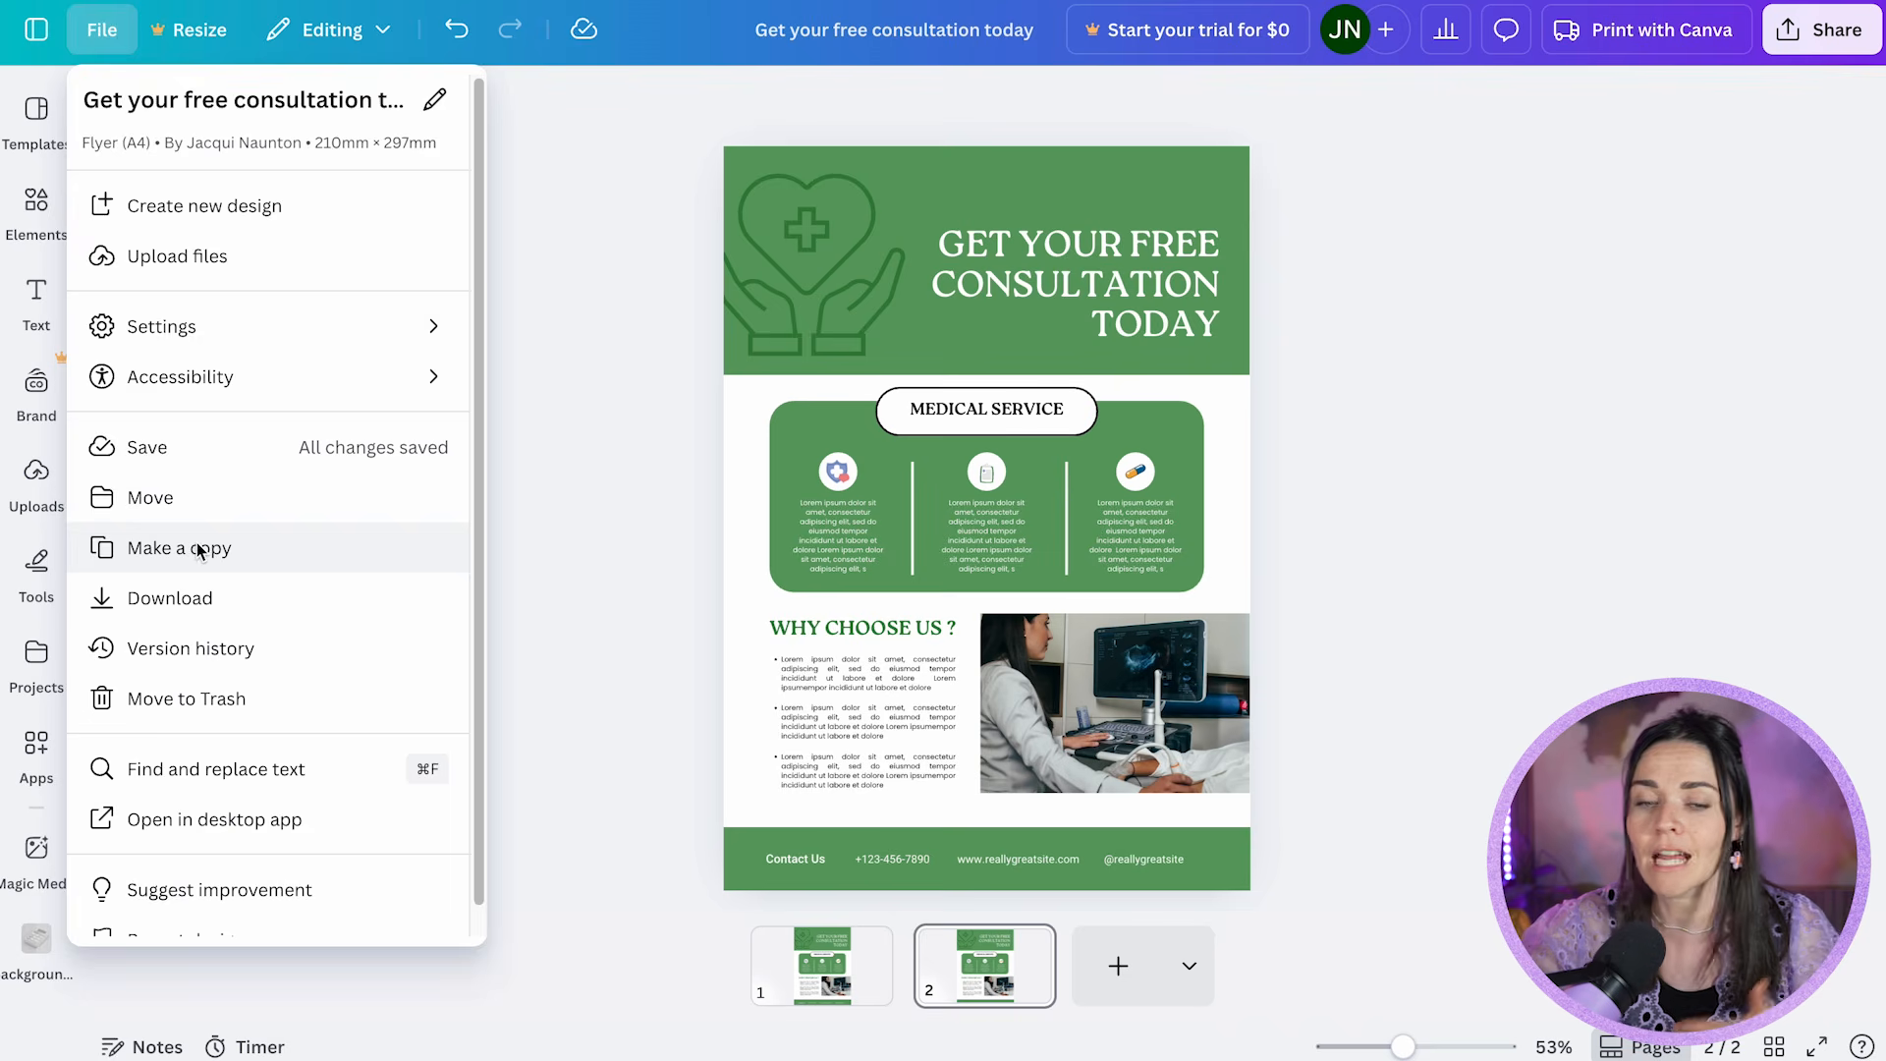
click(556, 520)
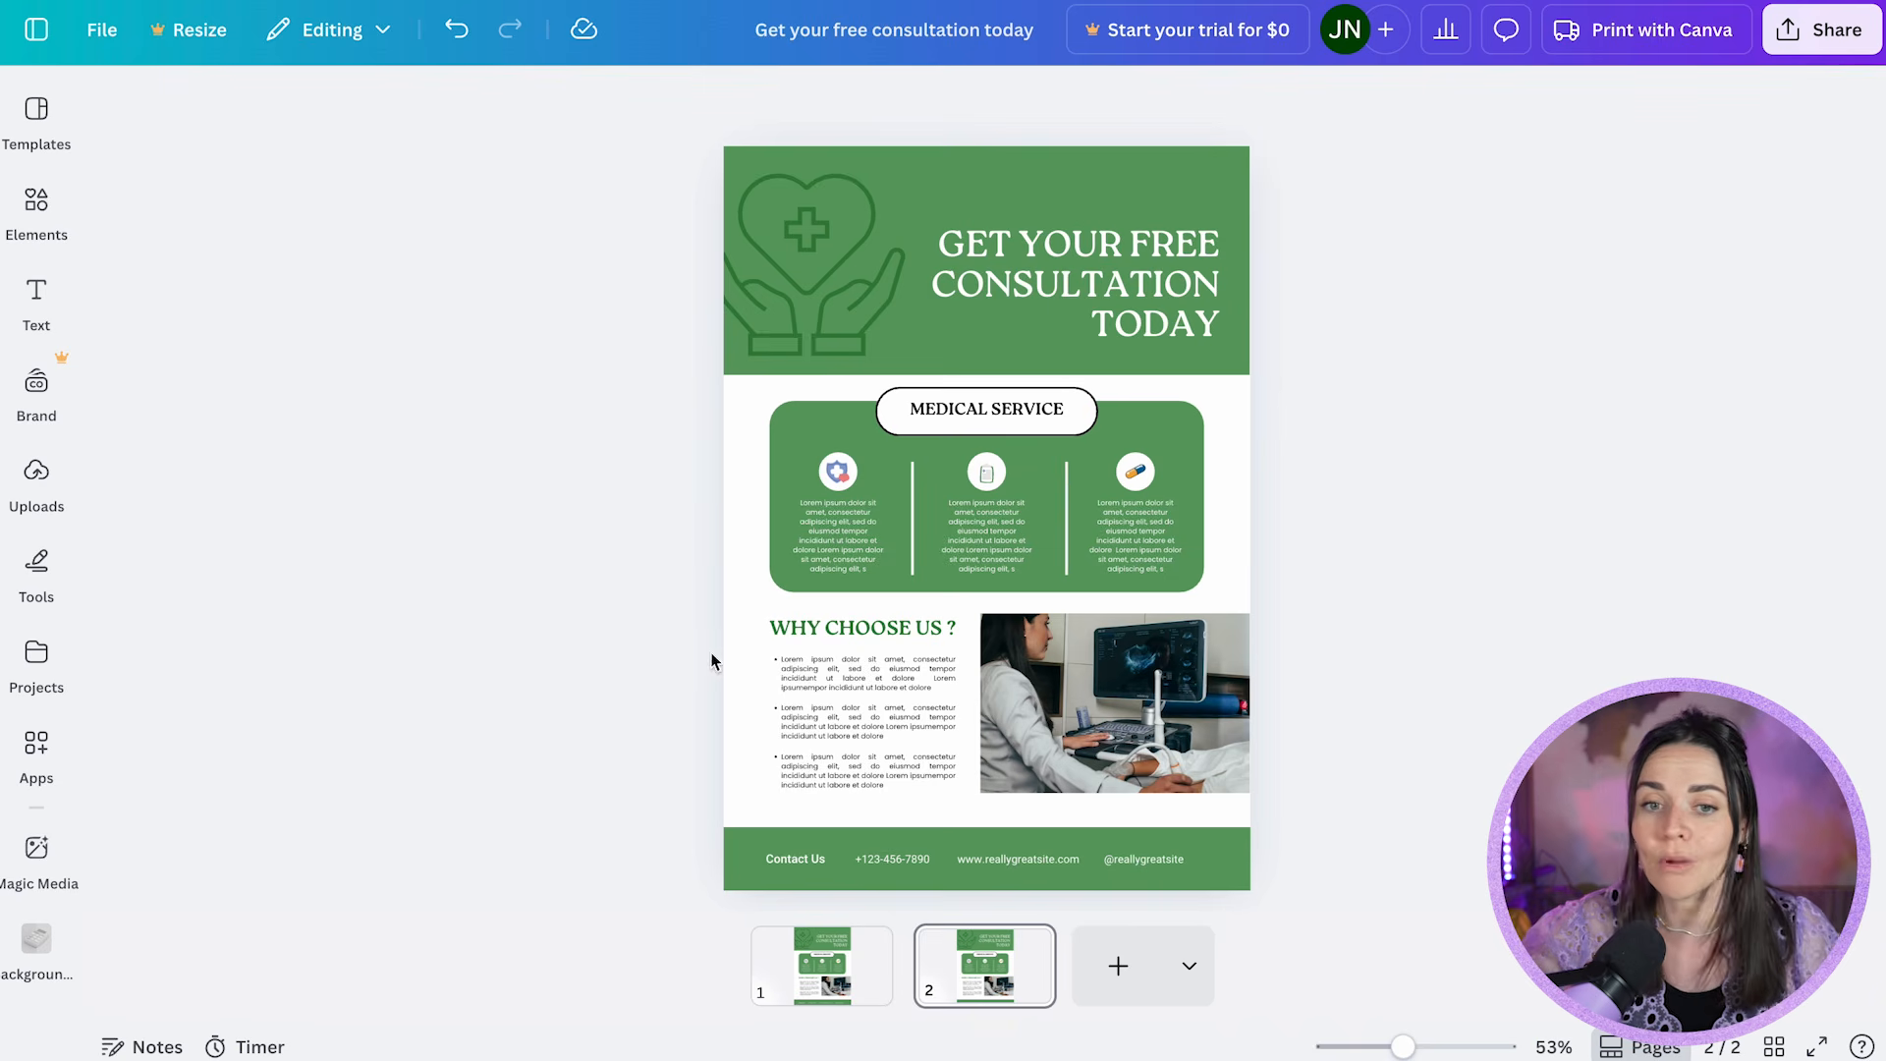
Step: On page 2, delete the third medical service column: the pill icon, its white circle, the text and the divider beside it
scroll(1335, 468, up, 1)
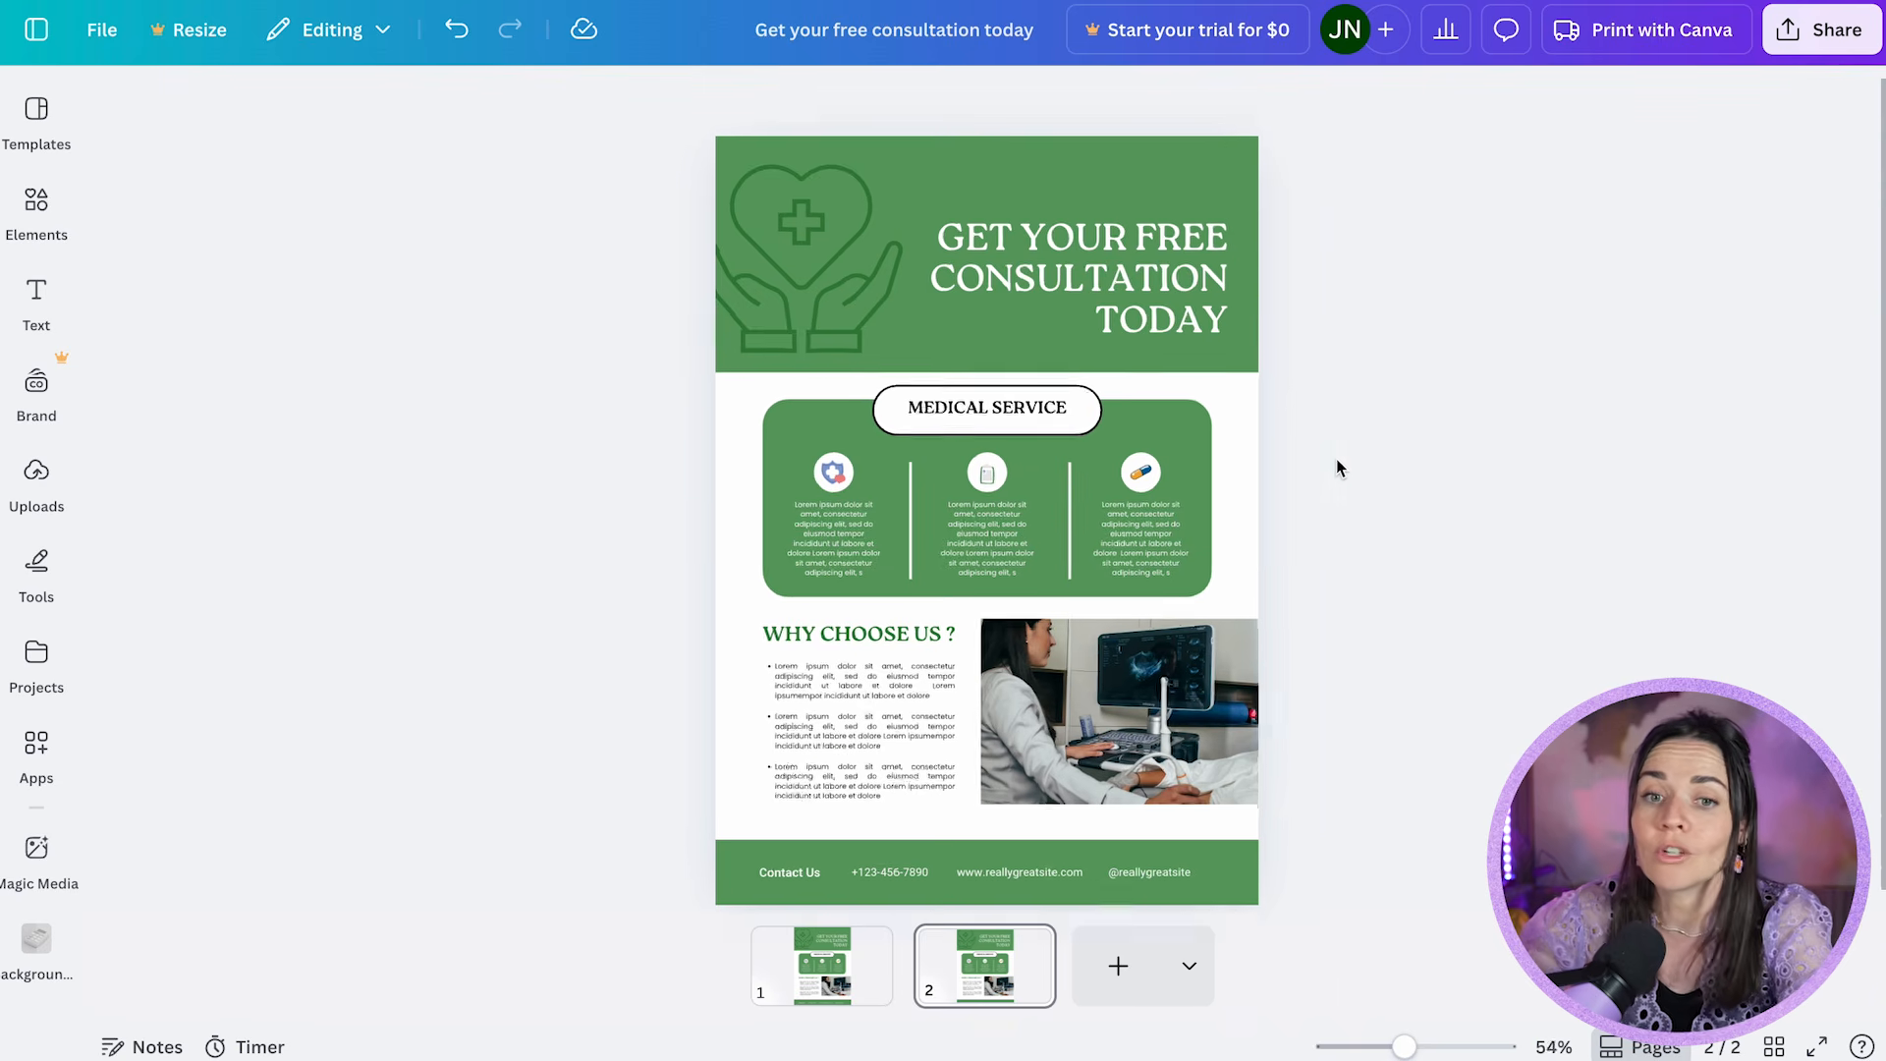
scroll(1336, 467, up, 5)
click(1430, 511)
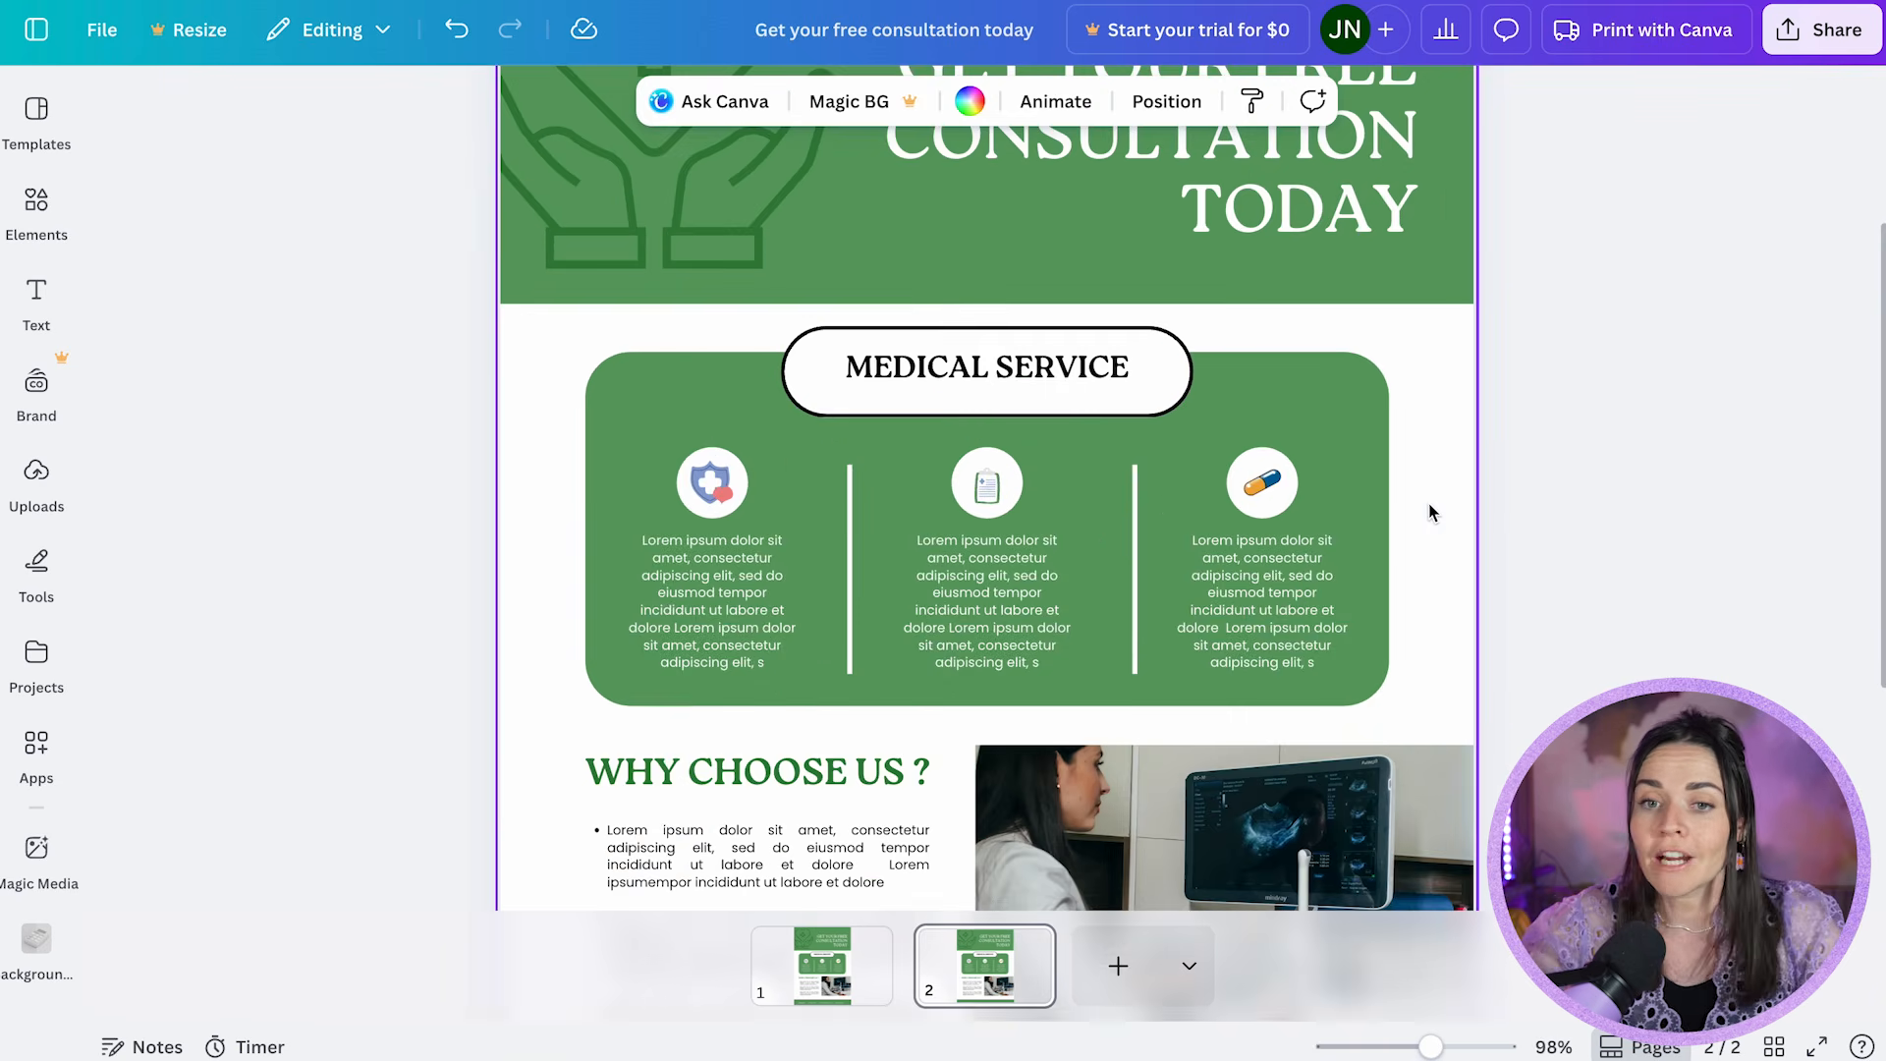
click(1266, 491)
key(Delete)
click(1267, 499)
key(Delete)
click(1255, 596)
key(Delete)
click(1136, 589)
key(Delete)
Step: Shift the two remaining service columns and their divider together towards the middle of the green card
drag(1442, 650, 673, 450)
shift+click(675, 444)
drag(915, 591, 1059, 591)
Step: Widen the clipboard column's text box to wrap onto five lines and centre the clipboard icon with its circle above it
click(1273, 570)
click(1224, 593)
mouse_move(1225, 593)
mouse_down()
mouse_move(1309, 590)
mouse_move(1252, 612)
mouse_up()
click(1259, 589)
click(1314, 583)
click(1205, 499)
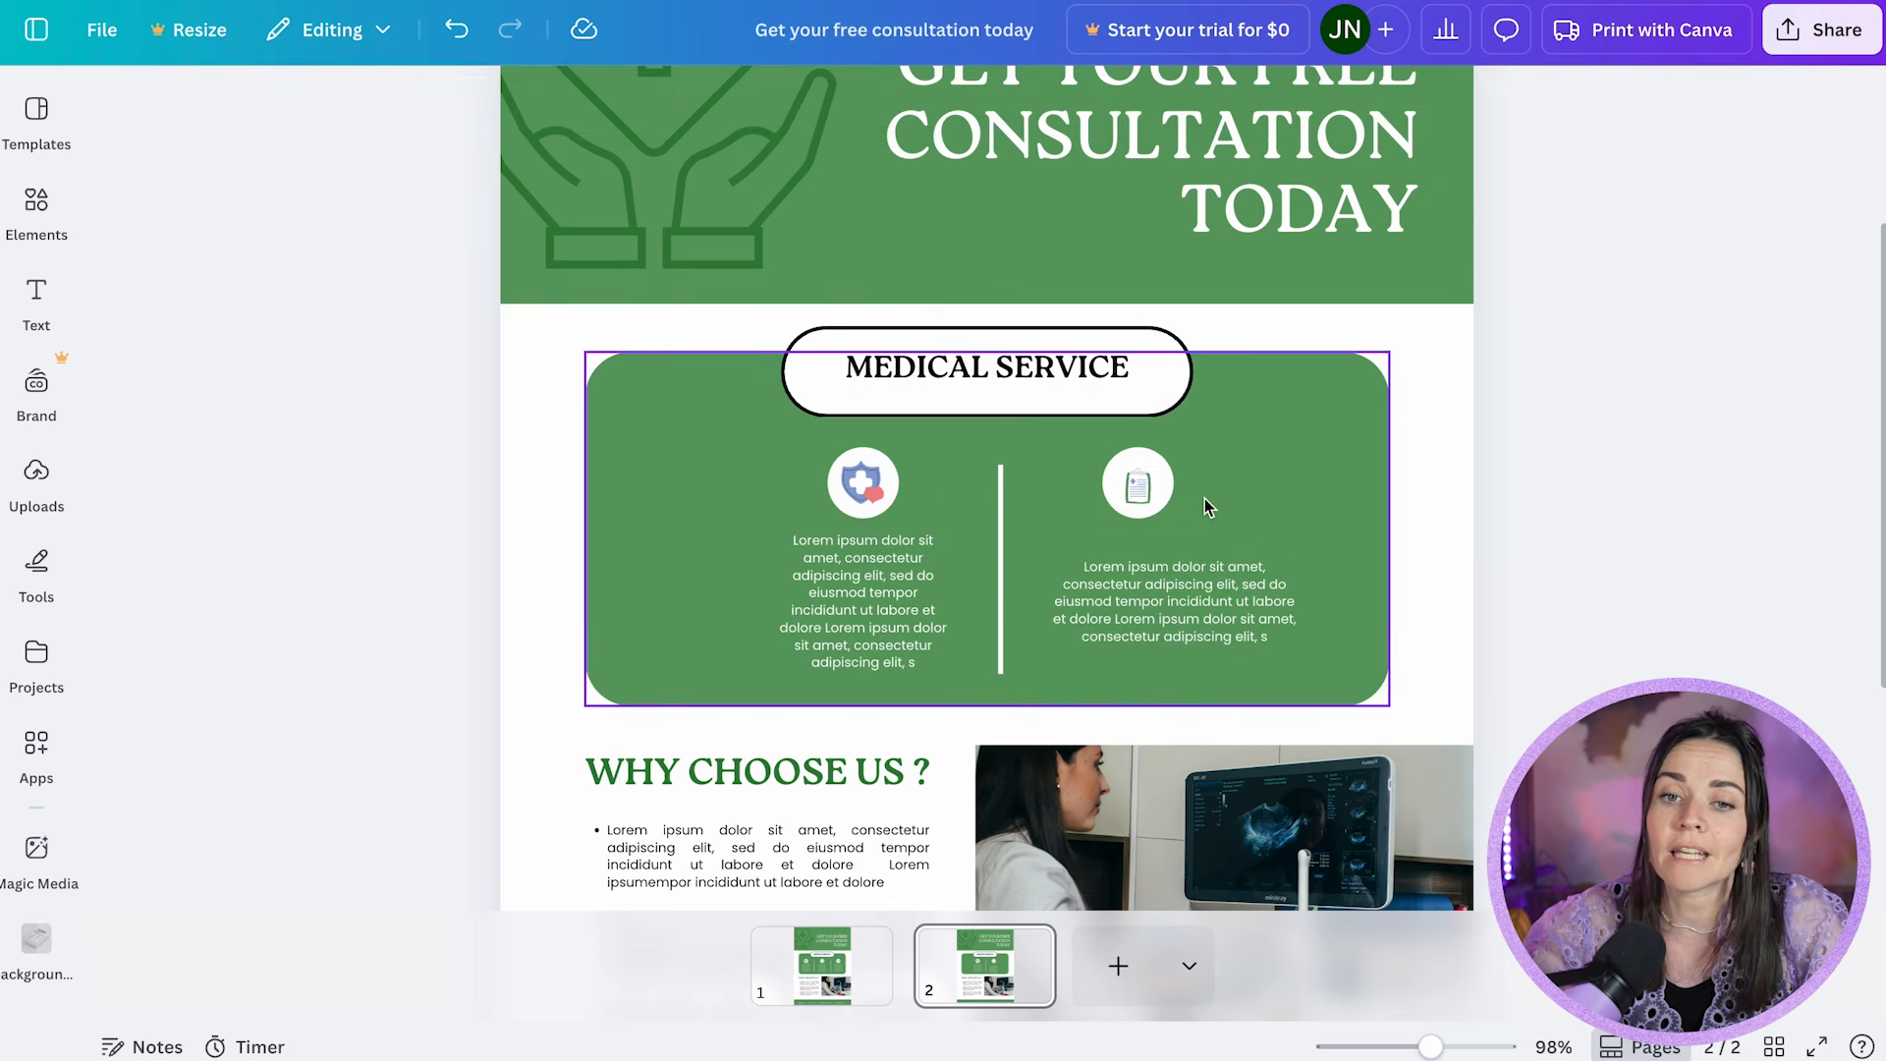
Step: Move the shield icon outwards and widen the text below it to match the clipboard column
click(535, 463)
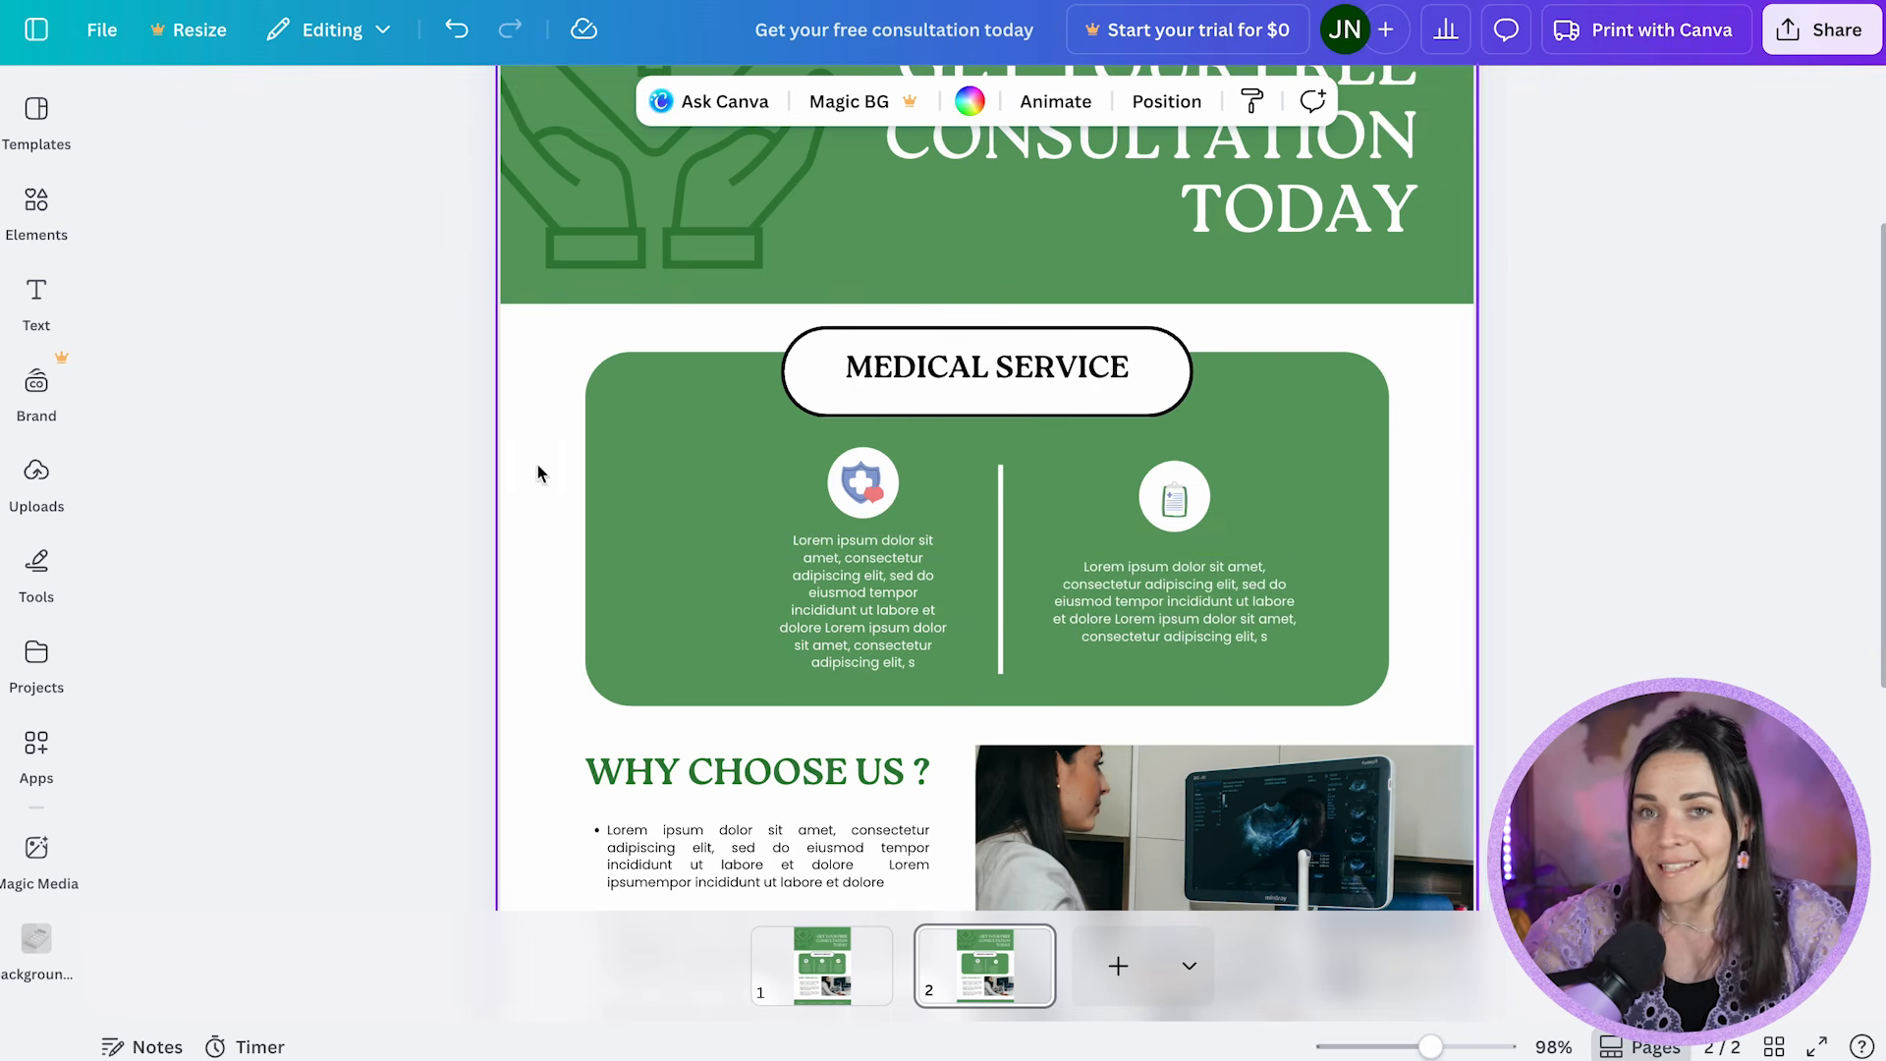
drag(535, 464, 801, 493)
click(862, 482)
click(845, 589)
mouse_move(782, 600)
mouse_down()
mouse_move(703, 602)
mouse_move(809, 619)
mouse_up()
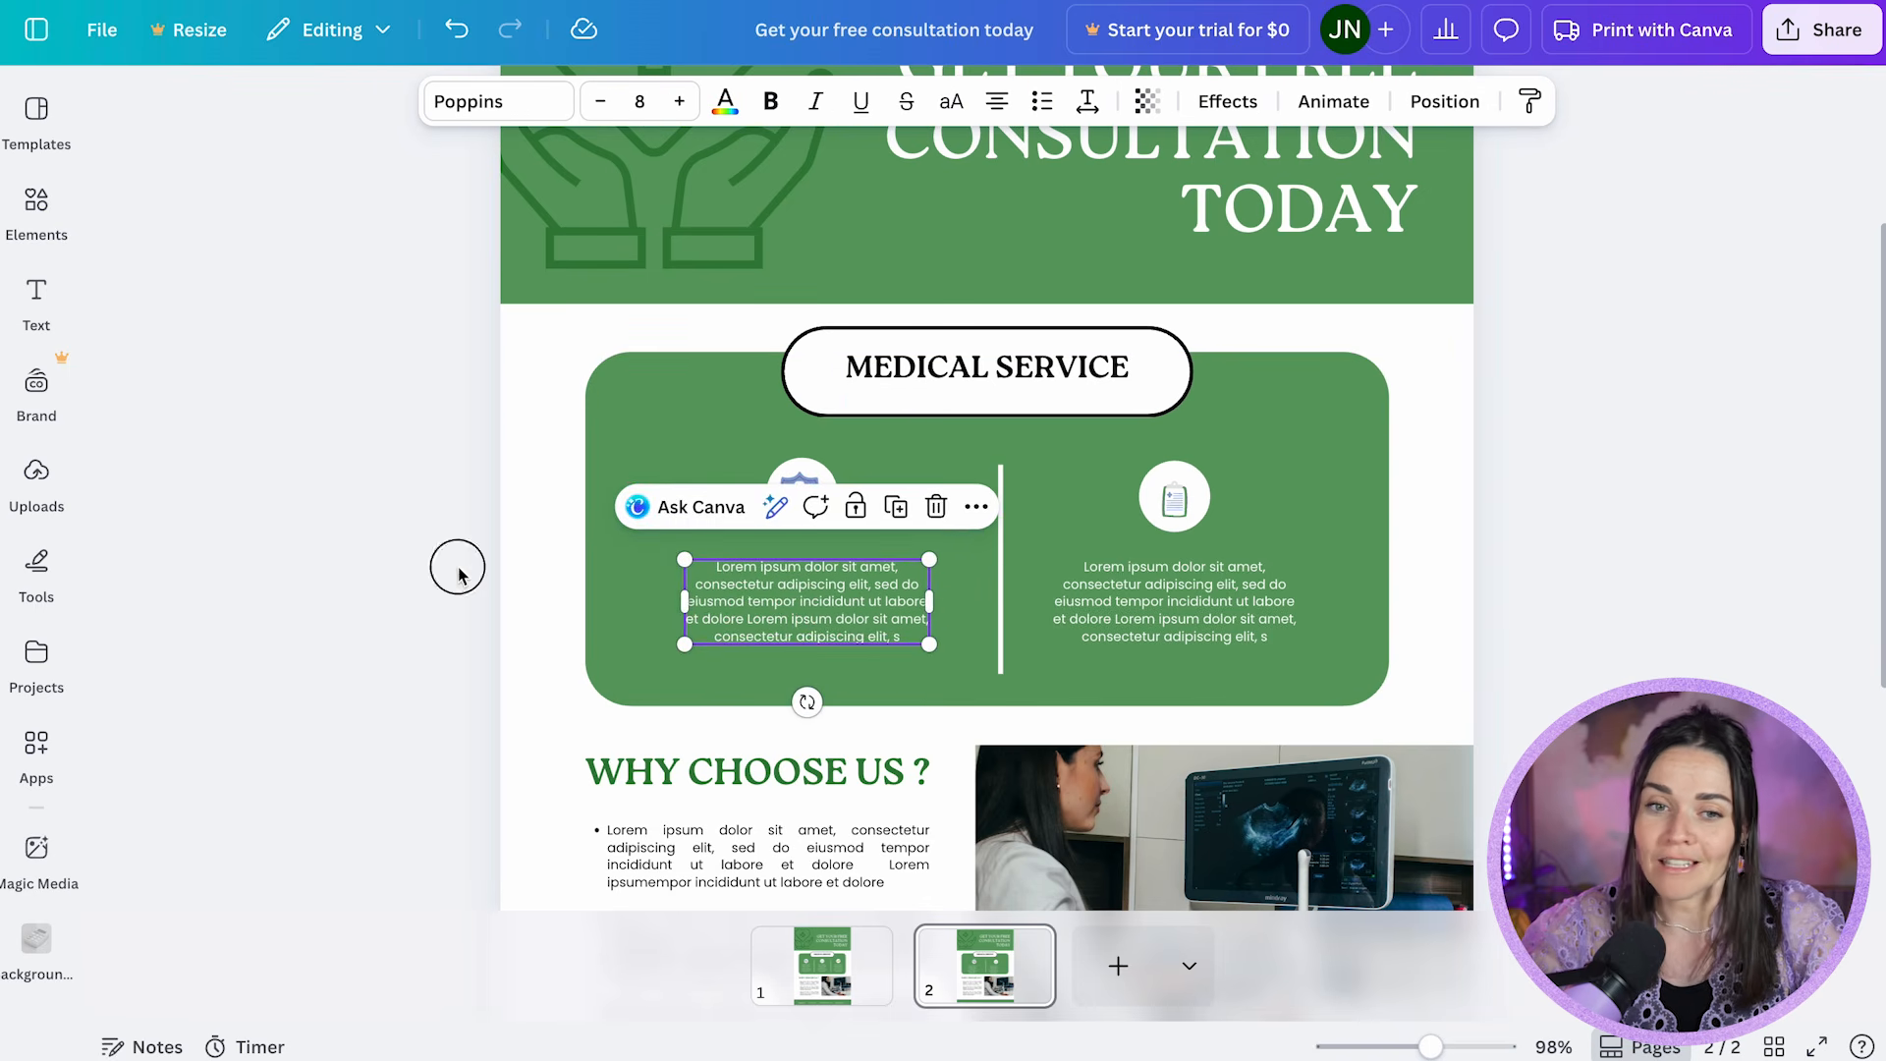
Step: Centre the shield icon and its circle above their text, level with the clipboard icon
click(531, 455)
drag(531, 455, 897, 534)
click(800, 495)
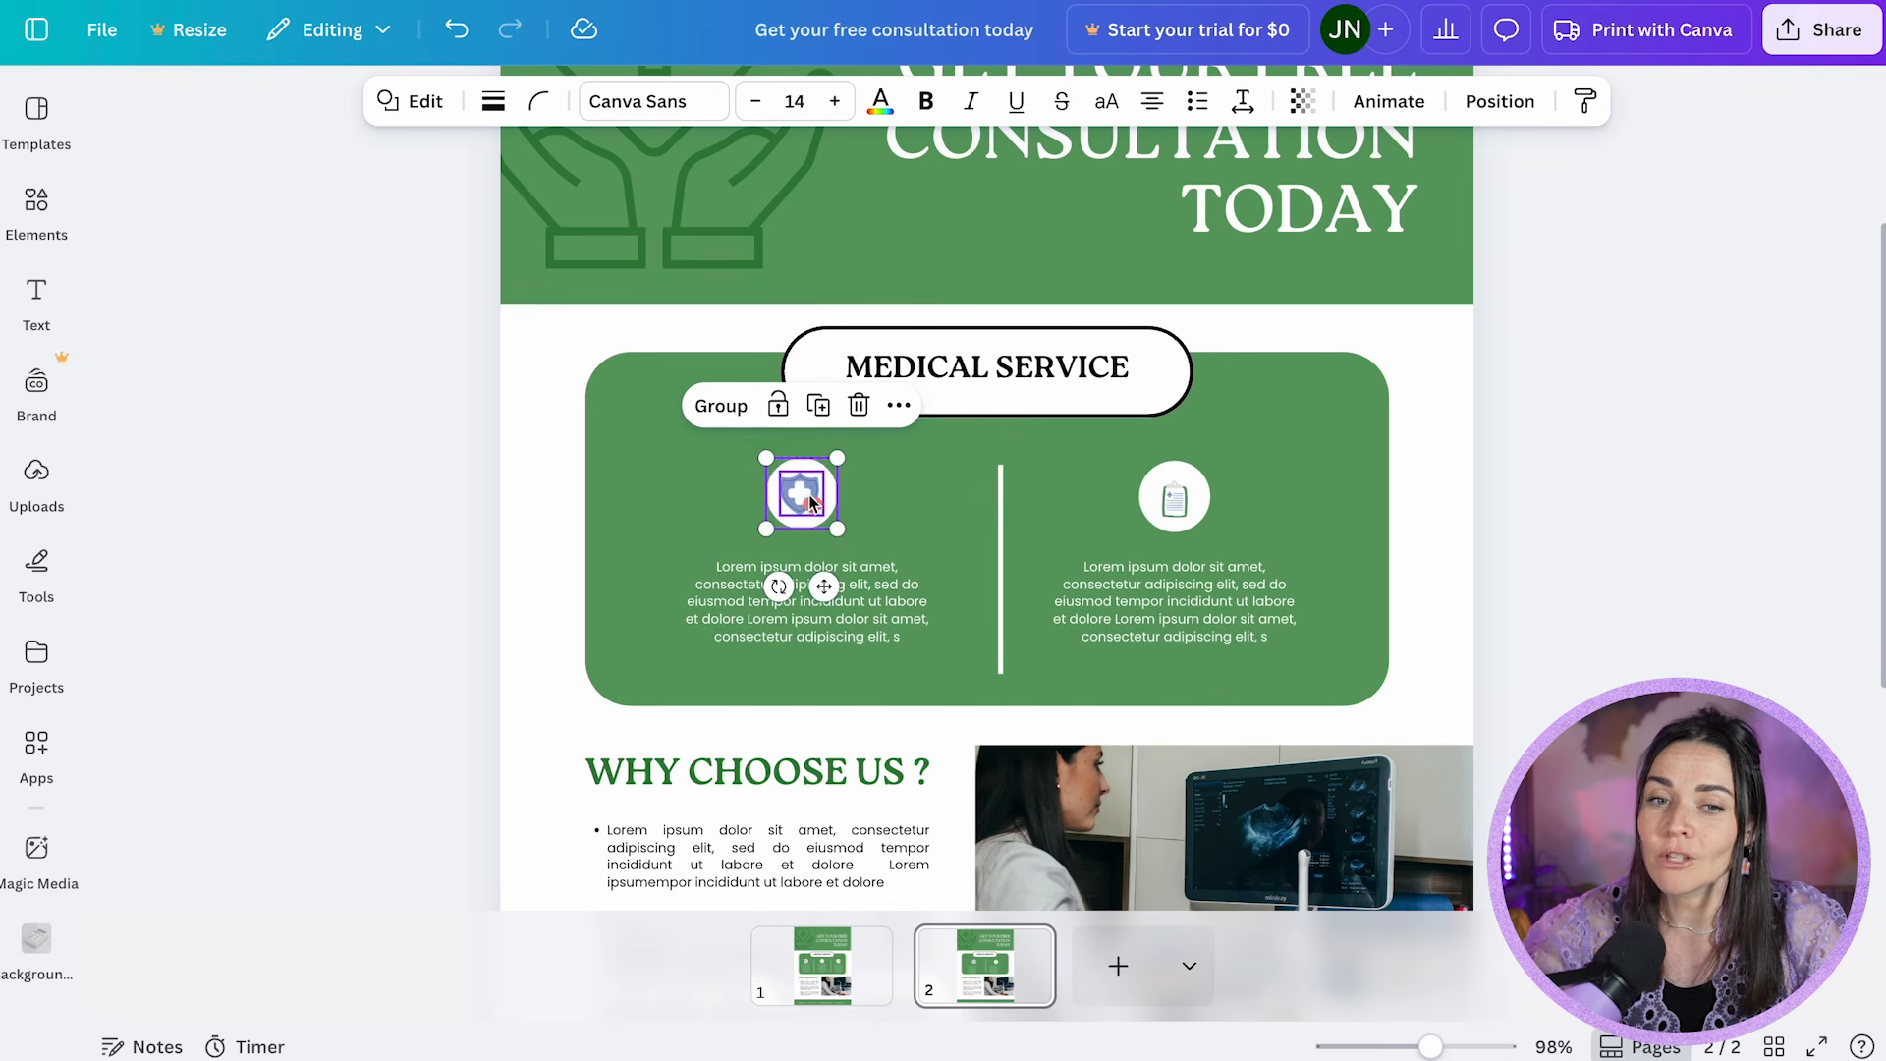
drag(800, 495, 816, 501)
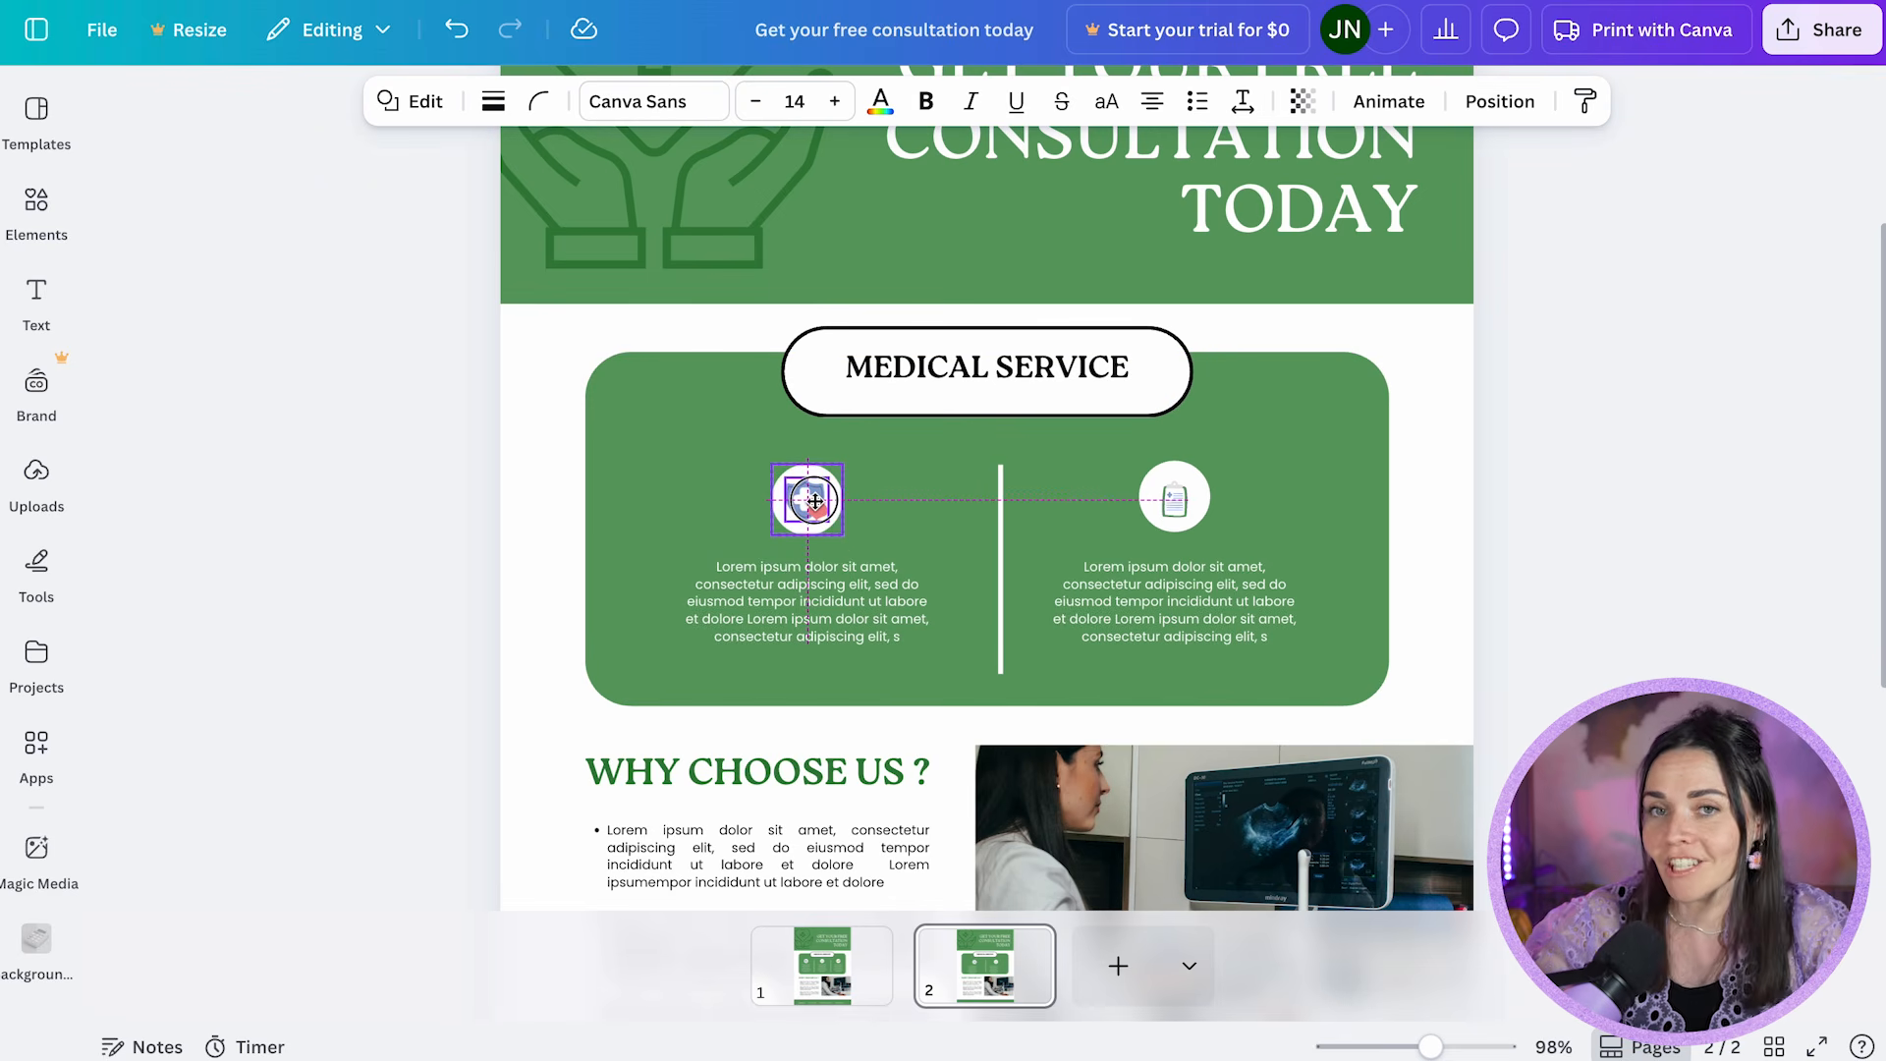